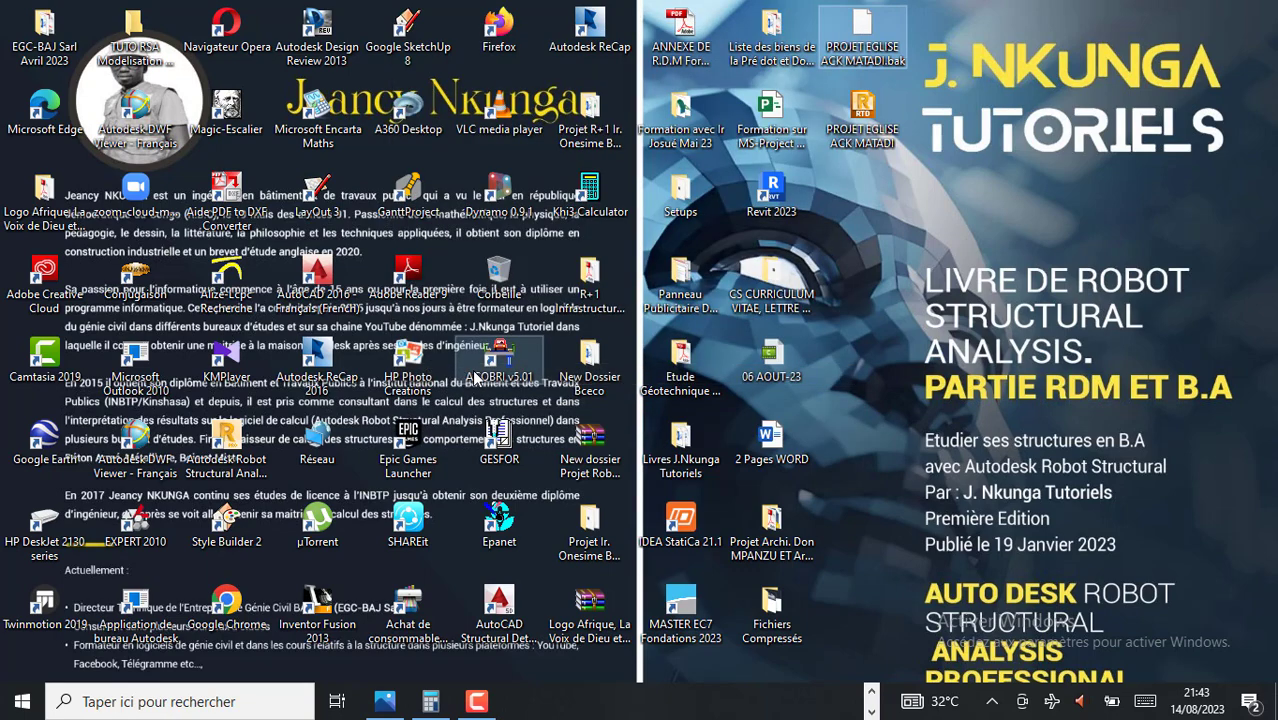
Refresh the desktop.
right_click(1016, 113)
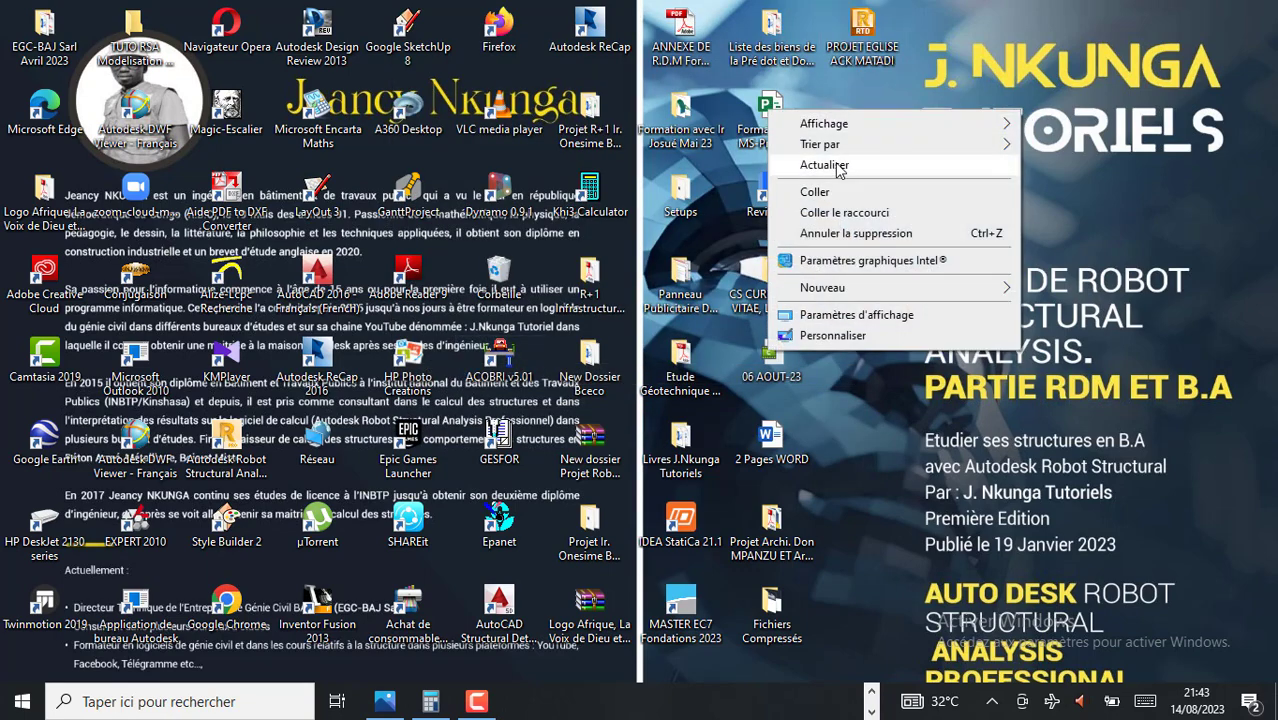
left_click(835, 164)
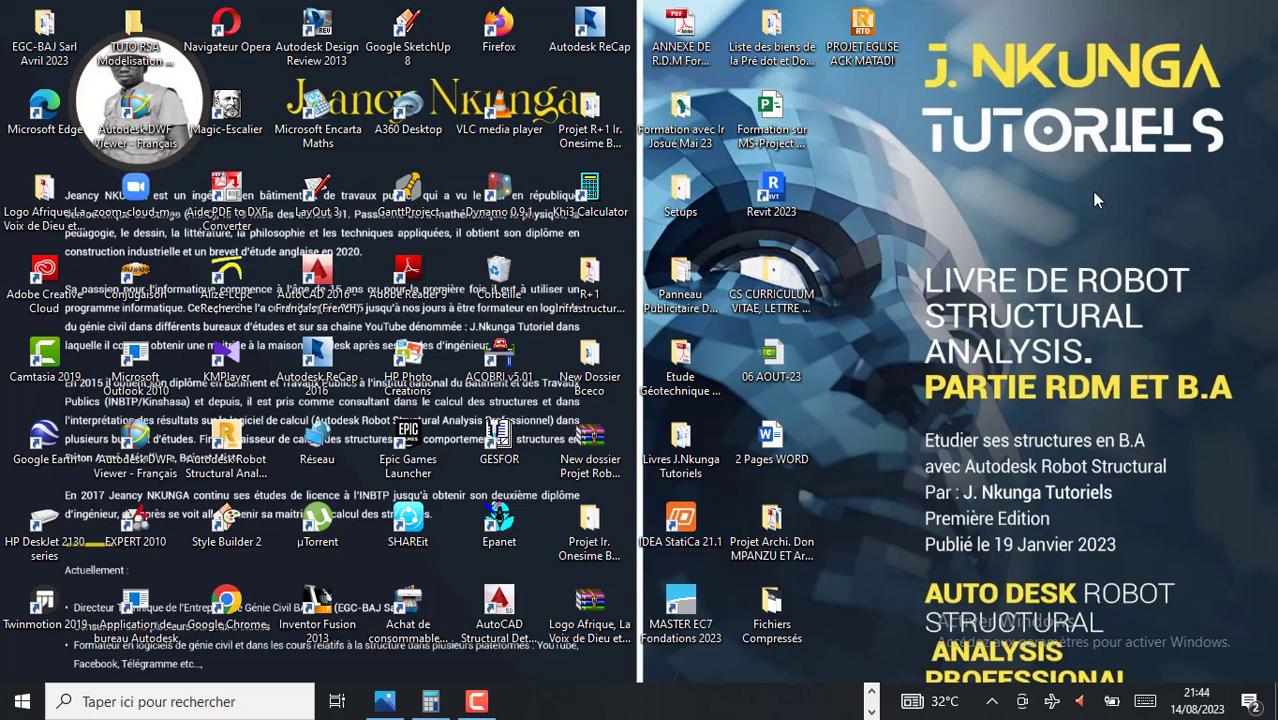
left_click(871, 692)
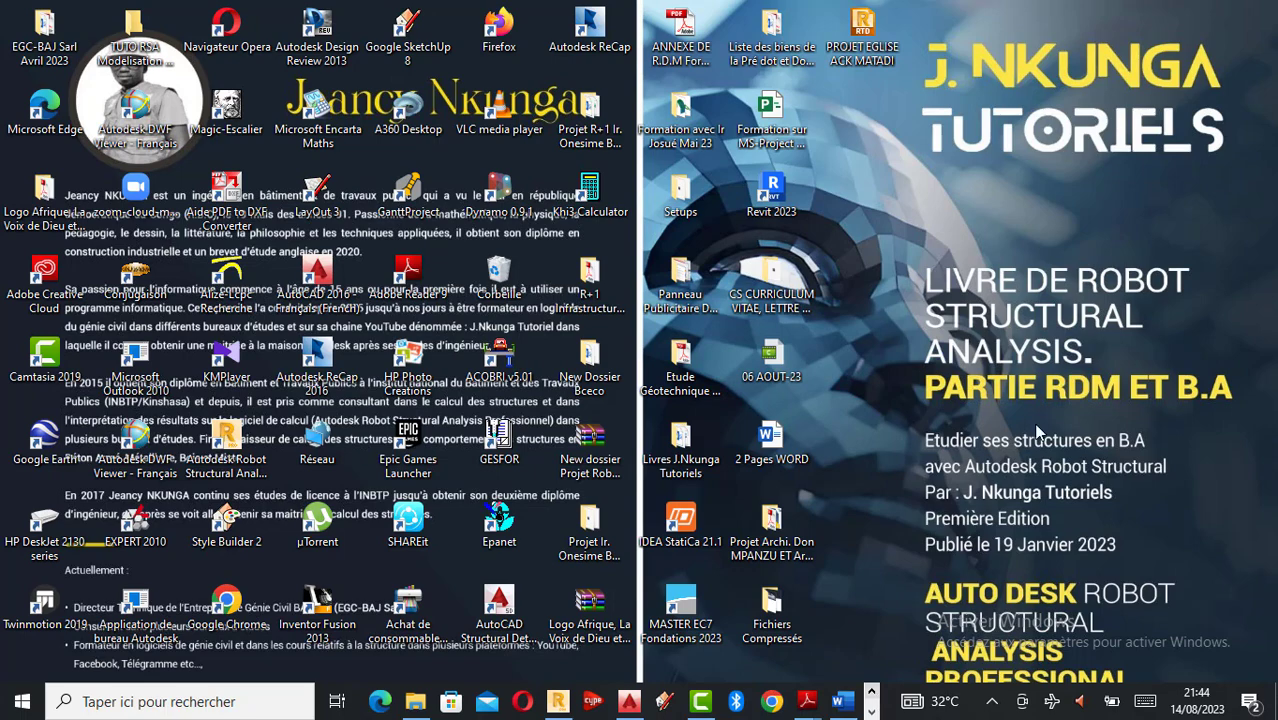
right_click(741, 323)
left_click(905, 382)
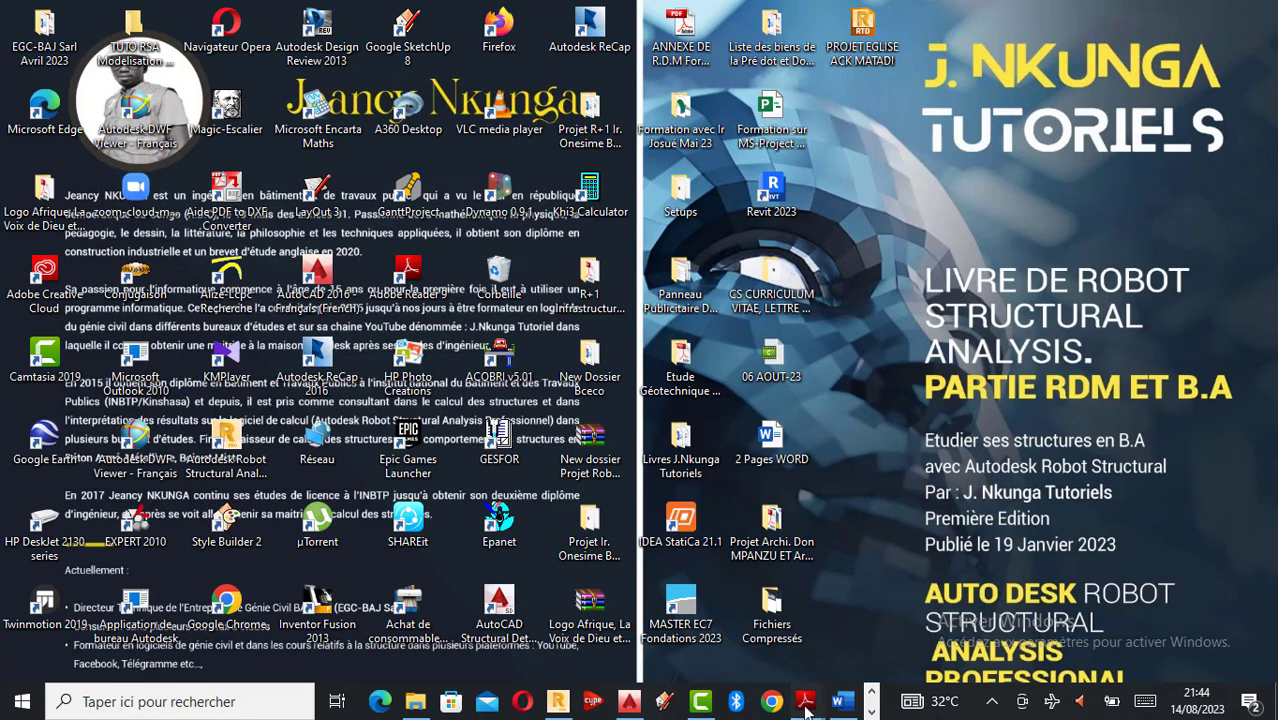
Switch to ETAGE 2 EGLISE.pdf in Adobe Reader and view the overall second-floor plan with its title block.
mouse_move(806, 701)
left_click(680, 630)
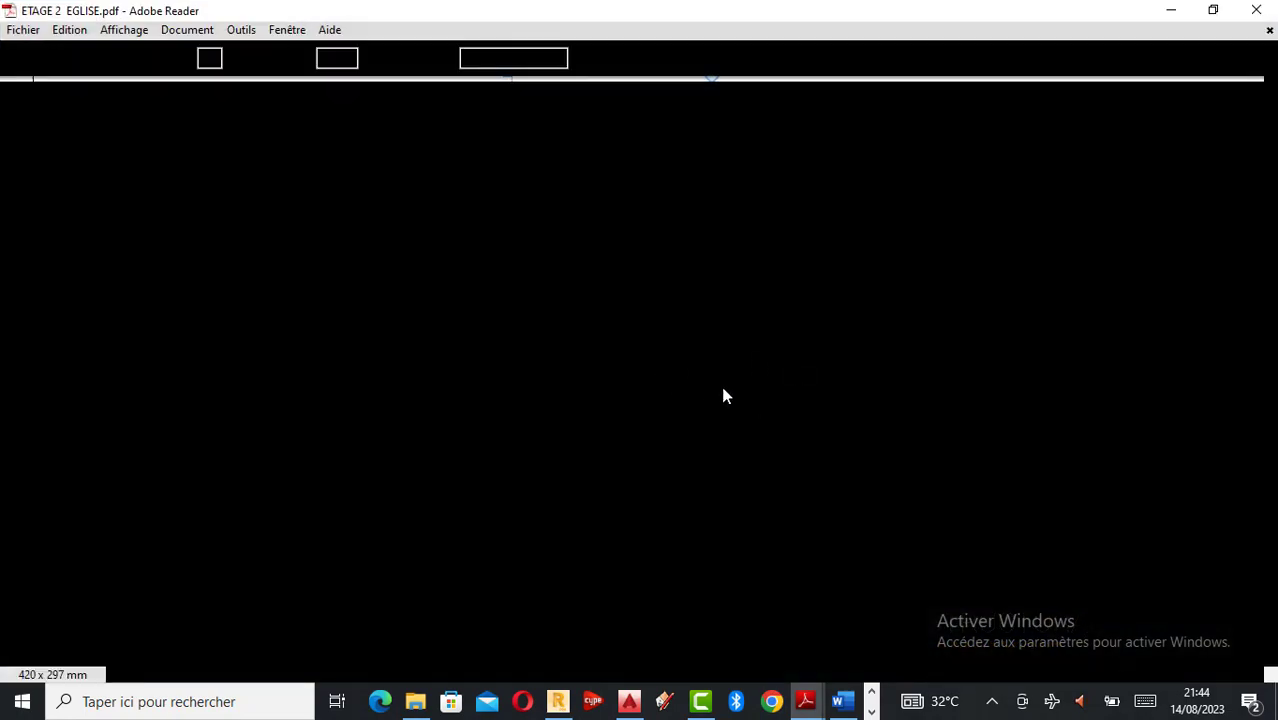
scroll(675, 330, "down", 3)
scroll(673, 350, "down", 3)
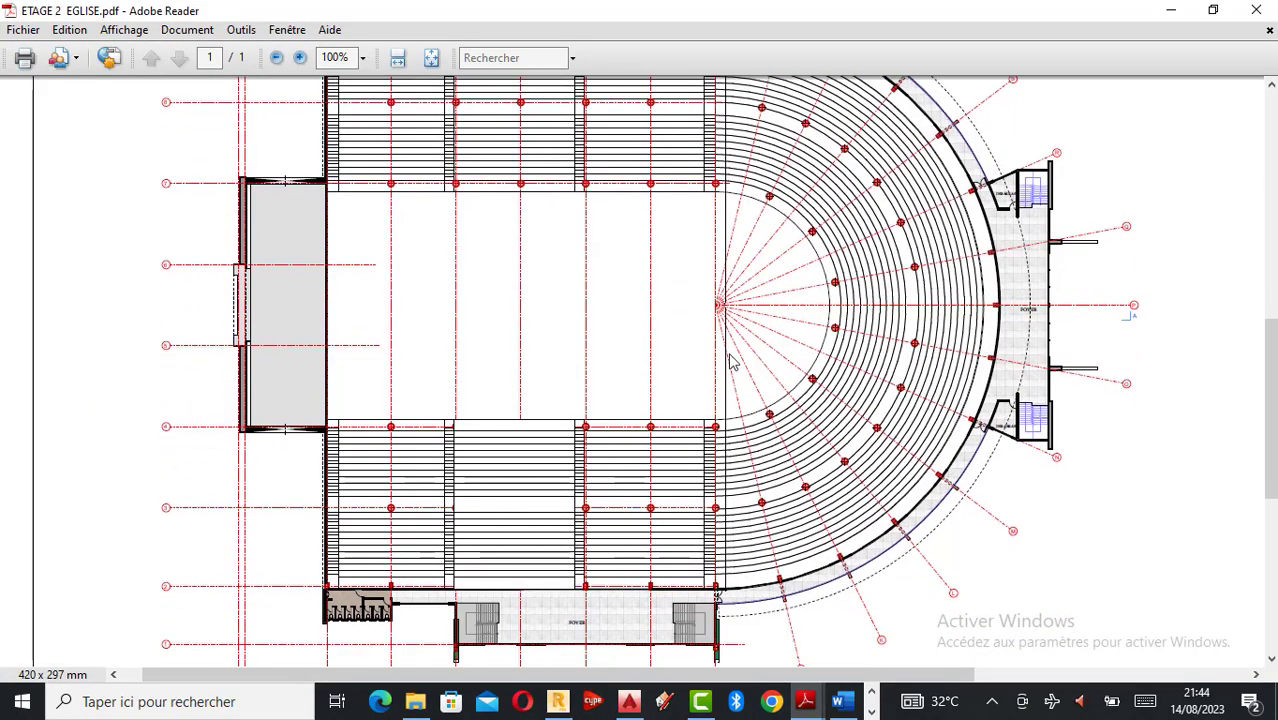
scroll(776, 394, "down", 2, "ctrl")
scroll(792, 424, "down", 1)
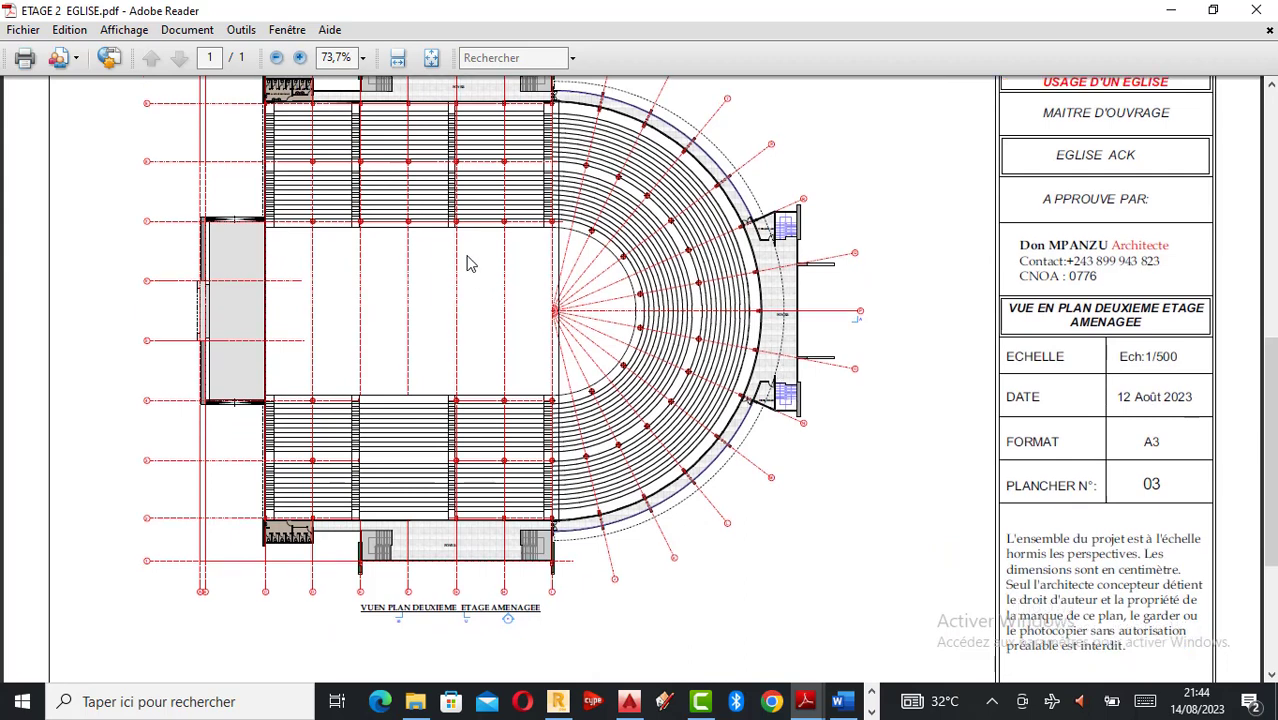
scroll(470, 262, "up", 2)
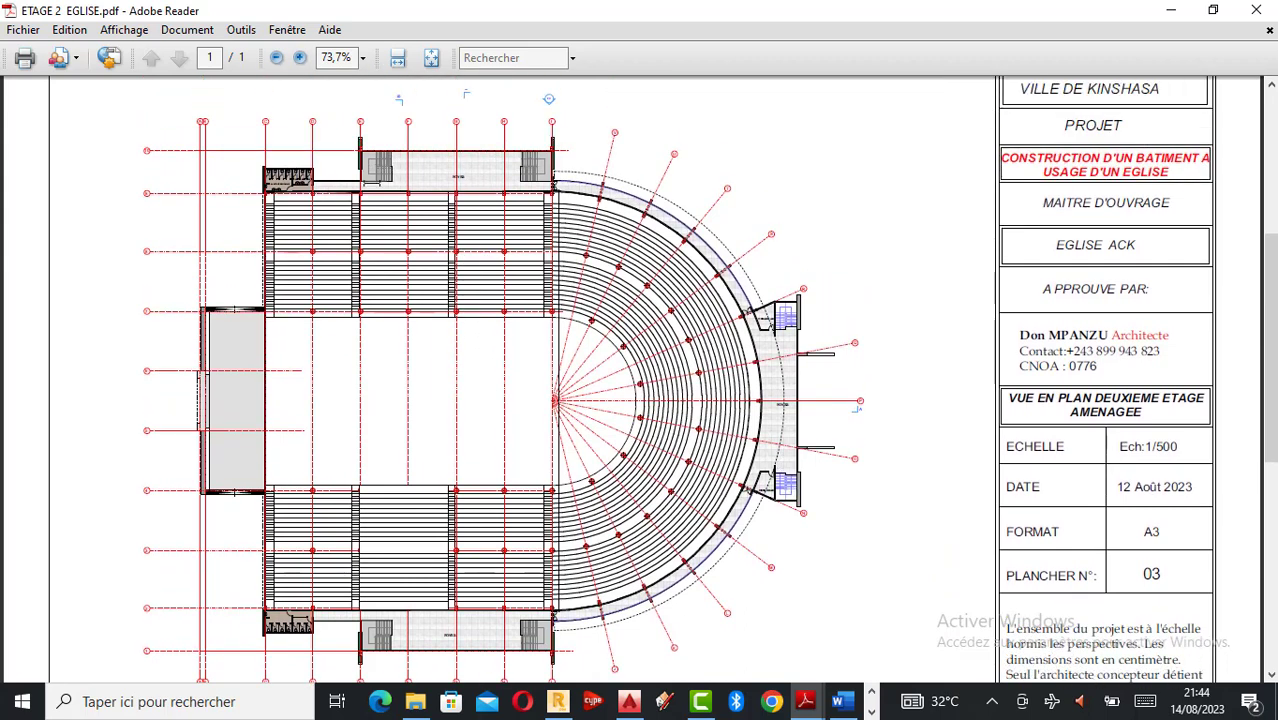
scroll(434, 345, "up", 2)
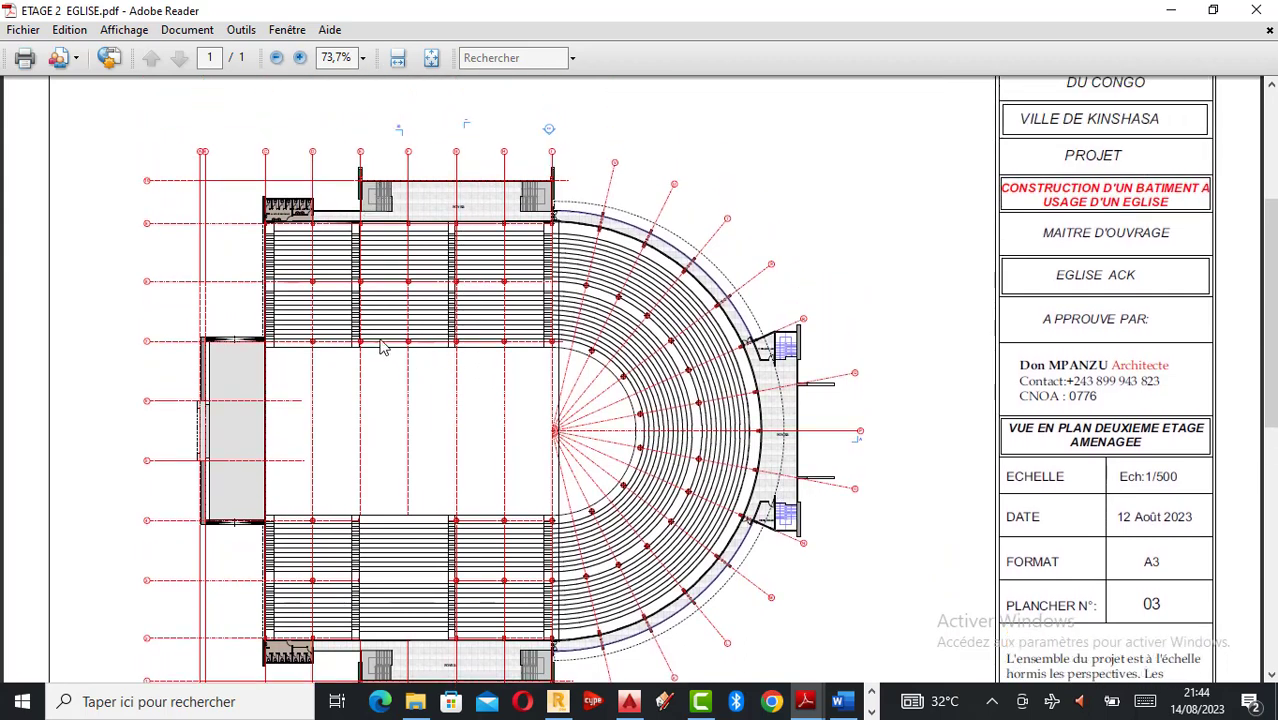
Examine the second-floor plan's straight and curved seating tiers, column grid and foyers from end to end.
scroll(356, 322, "up", 2, "ctrl")
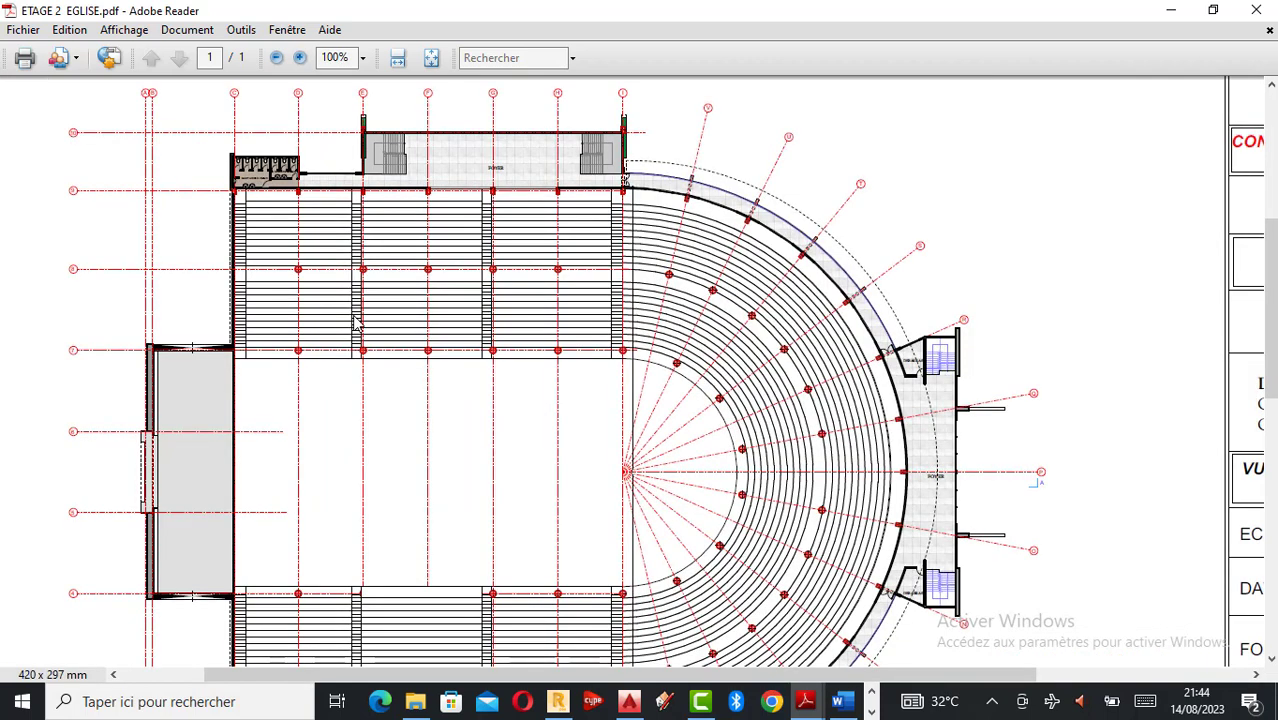
scroll(474, 320, "down", 2)
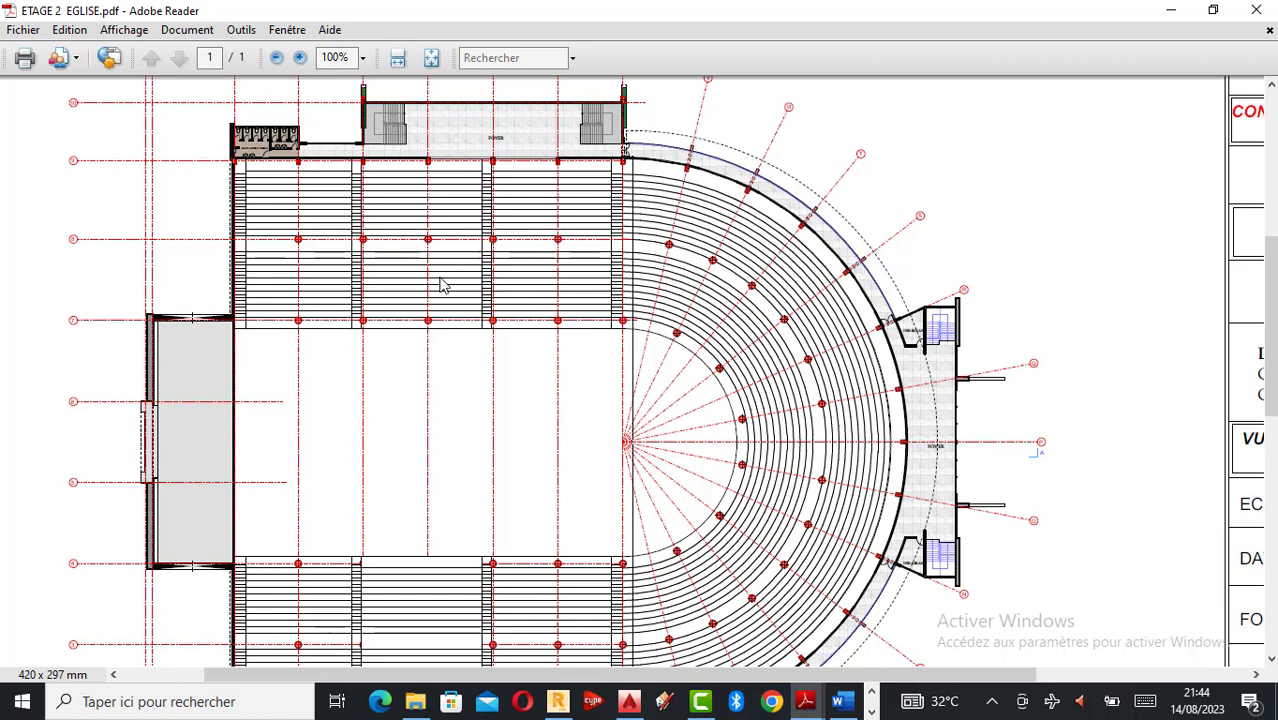
scroll(459, 358, "down", 3)
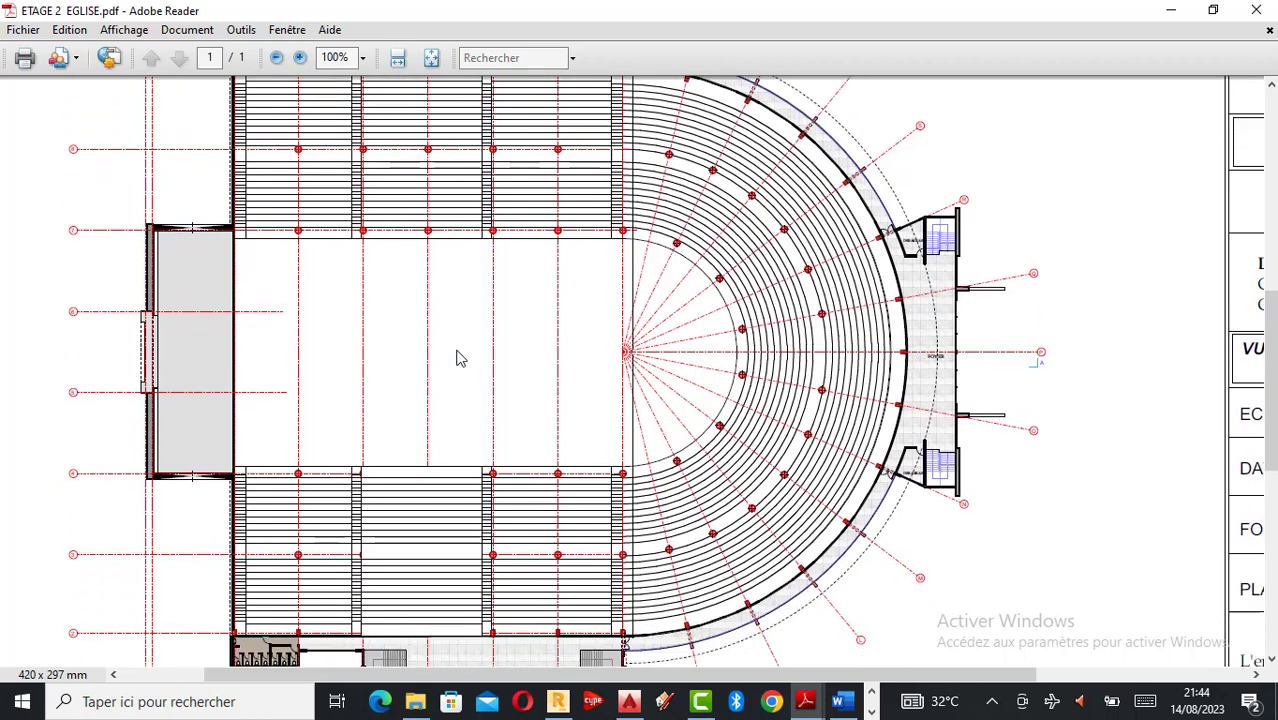
scroll(459, 358, "down", 2)
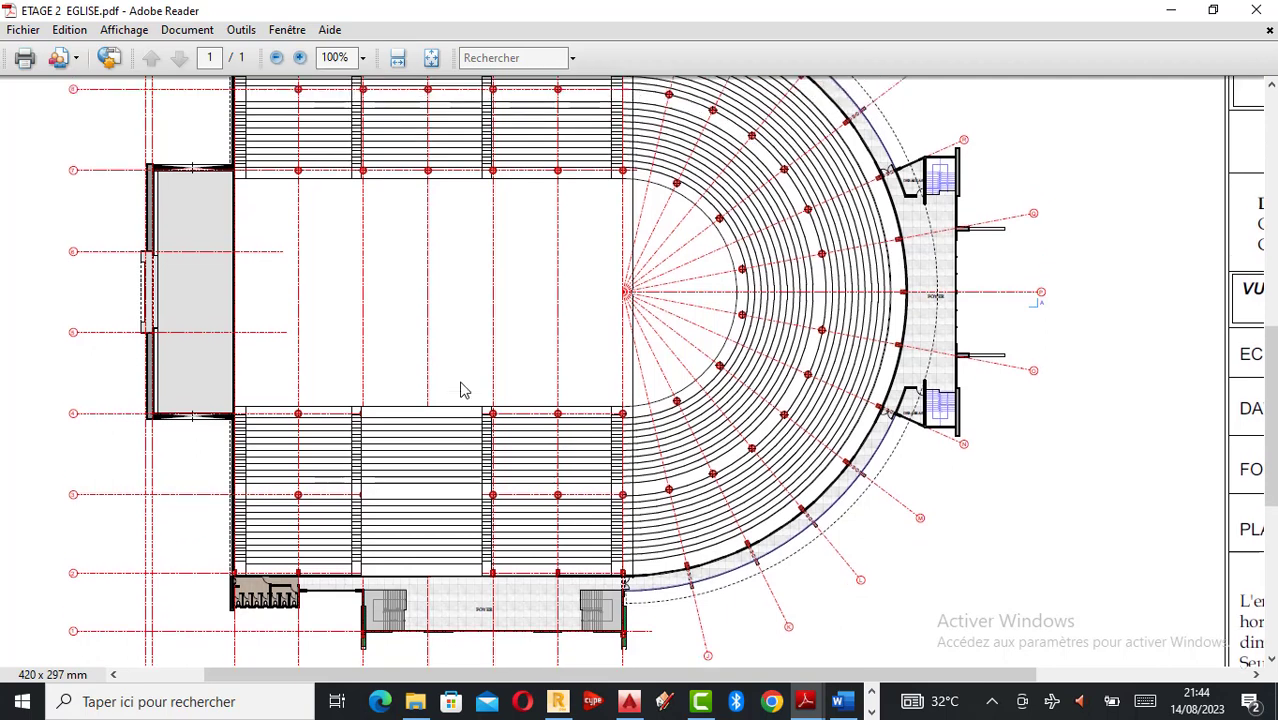
scroll(463, 390, "up", 5)
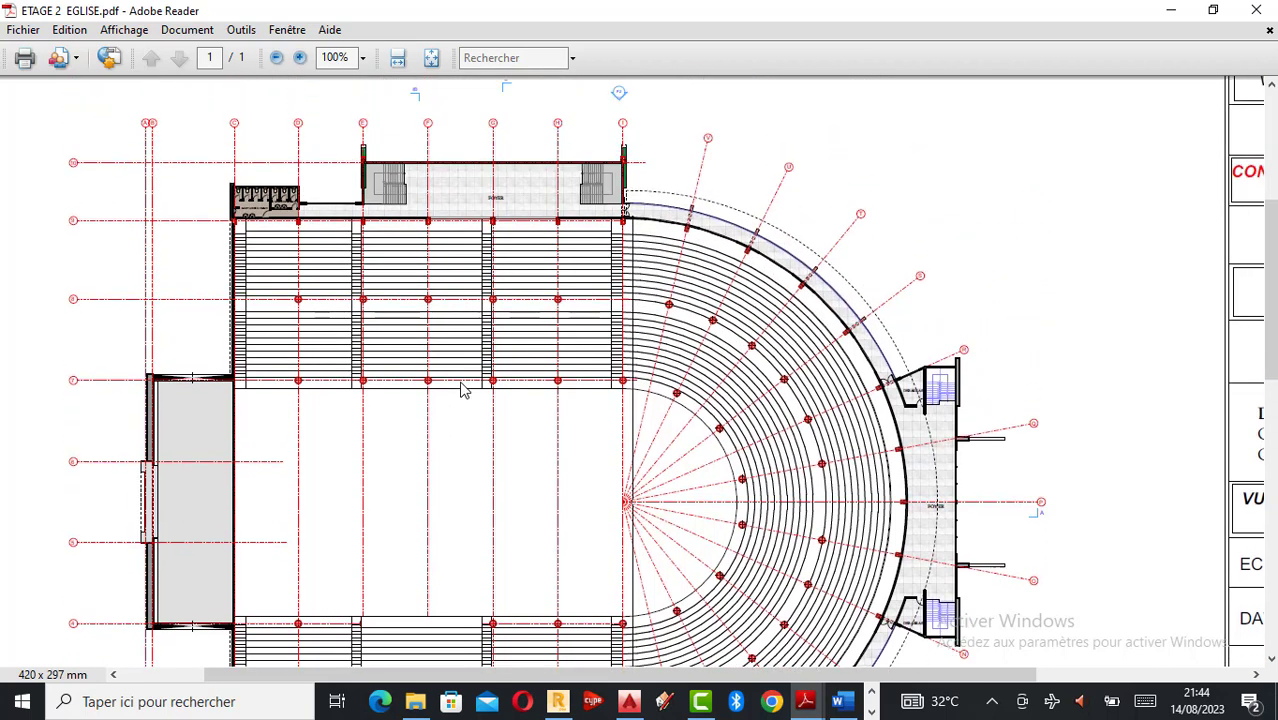
scroll(558, 355, "down", 2)
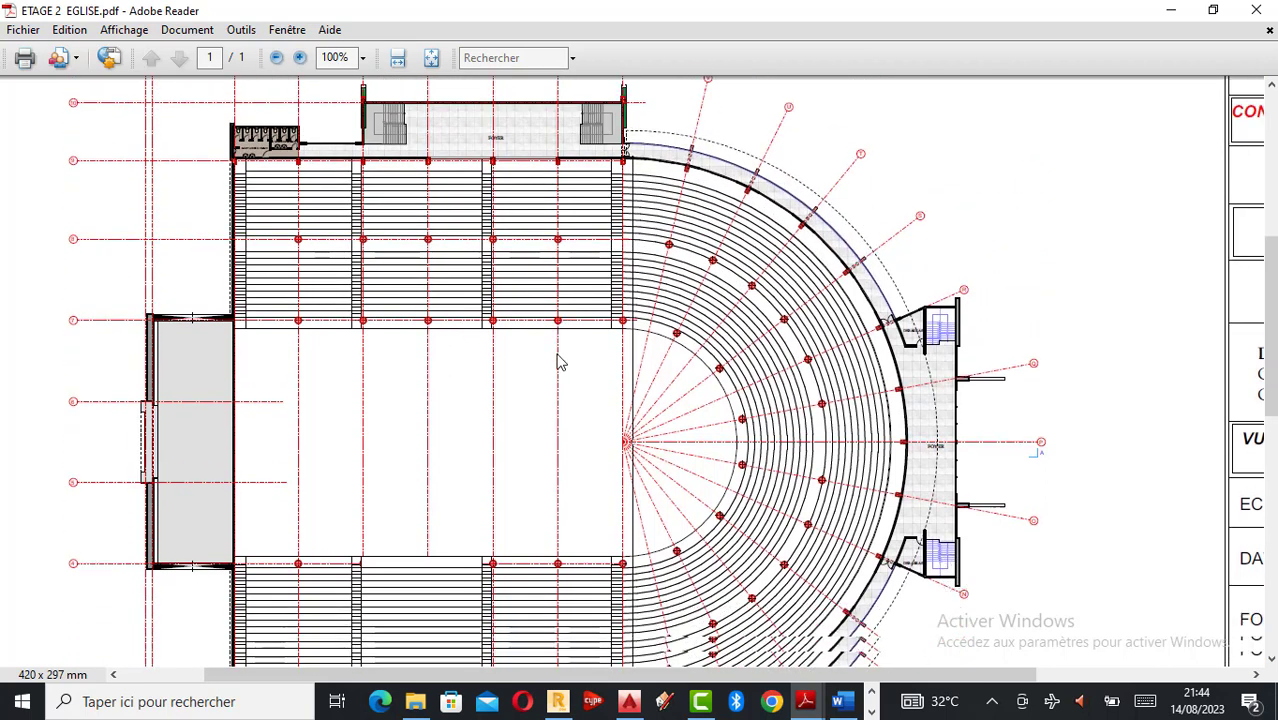
scroll(560, 362, "down", 4)
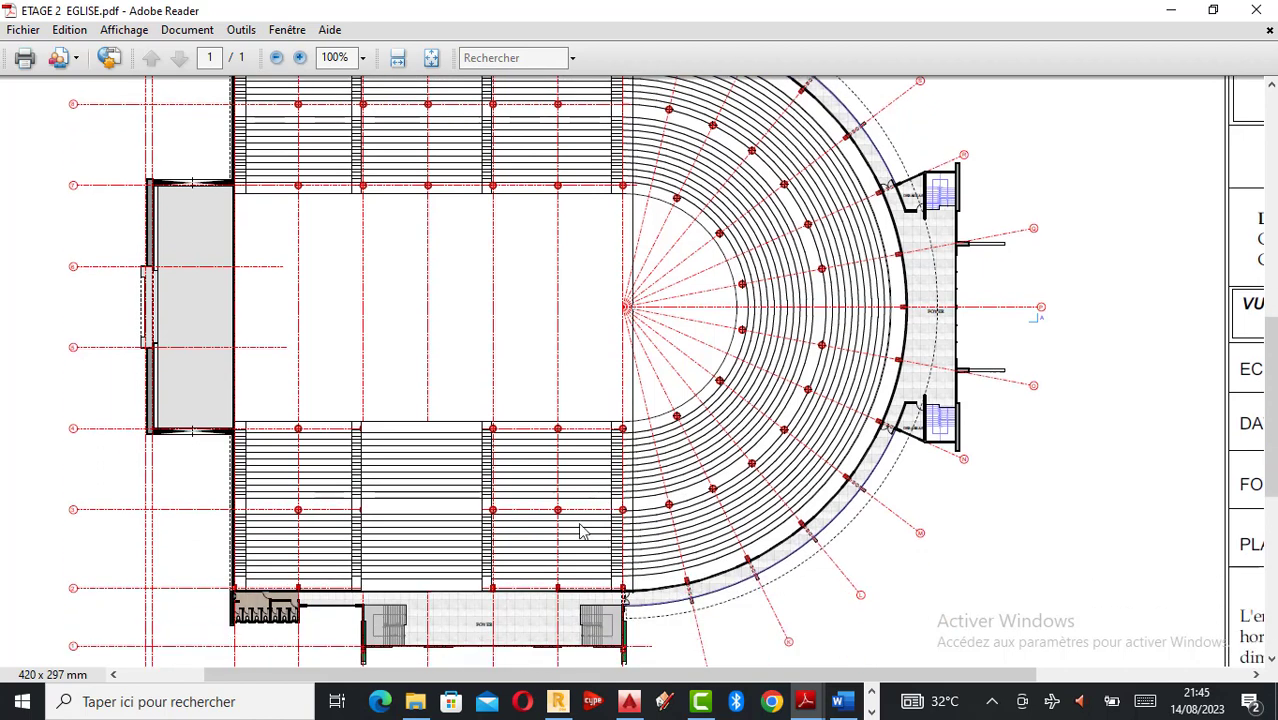
scroll(583, 531, "down", 2)
scroll(576, 531, "down", 1)
scroll(628, 483, "up", 2)
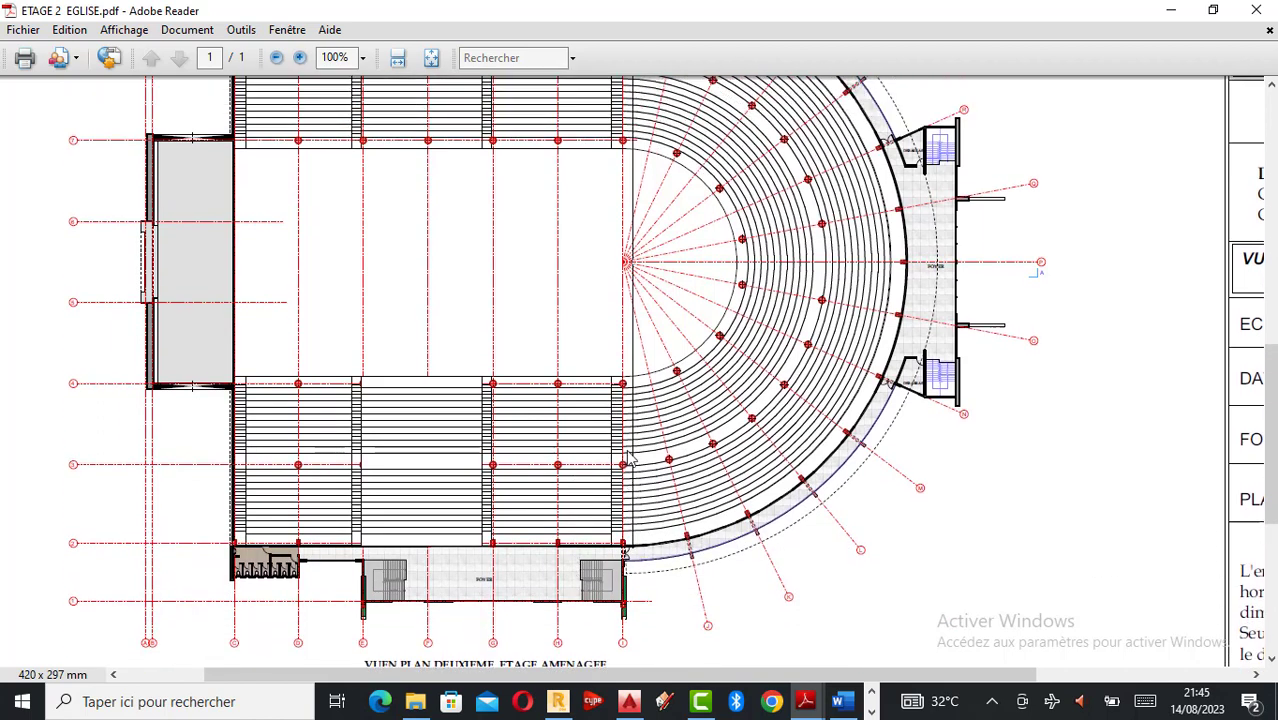
scroll(630, 458, "down", 2, "ctrl")
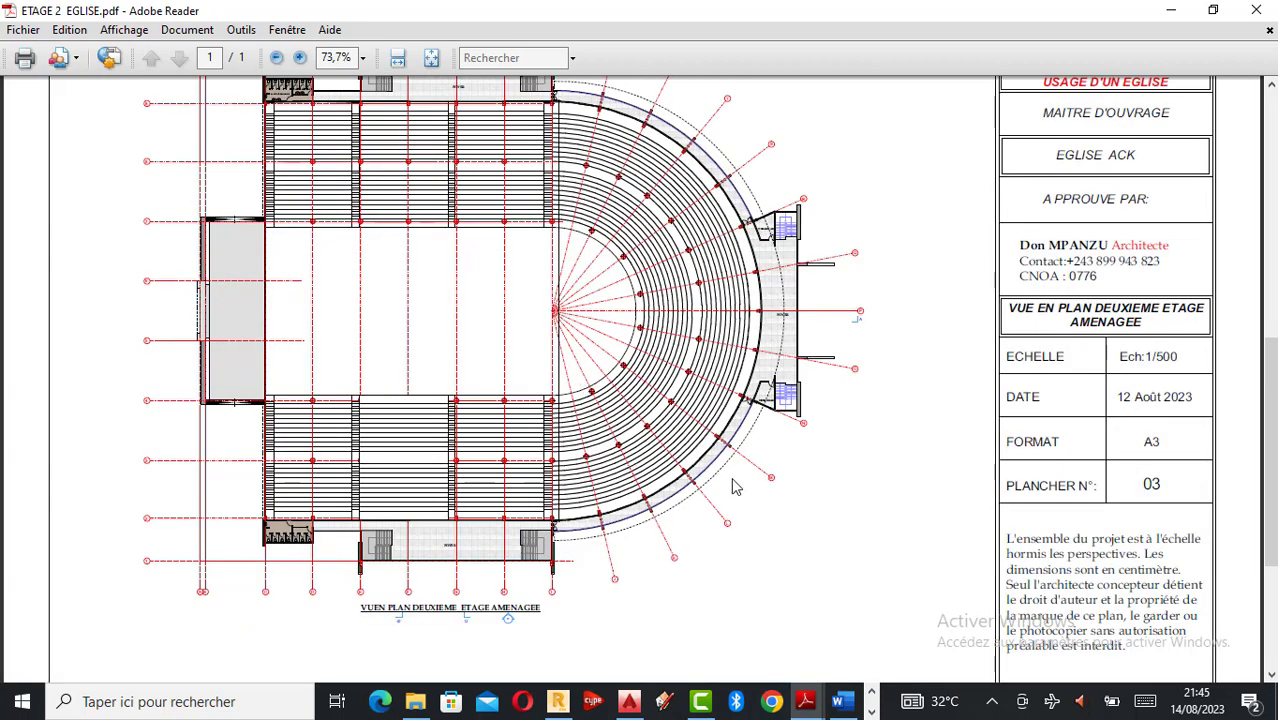
scroll(587, 450, "up", 3)
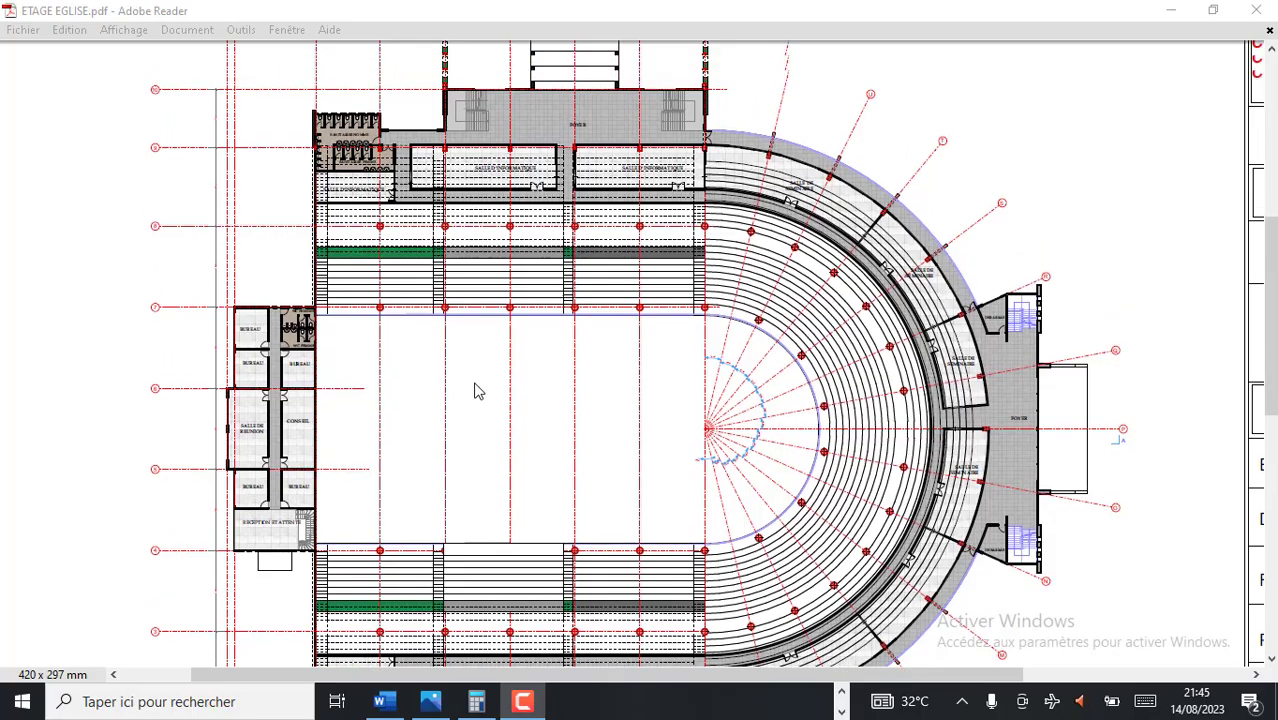
Examine the floor plan in ETAGE EGLISE.pdf, covering the offices, computer rooms, seminar rooms, foyers and seating tiers.
scroll(605, 457, "up", 4)
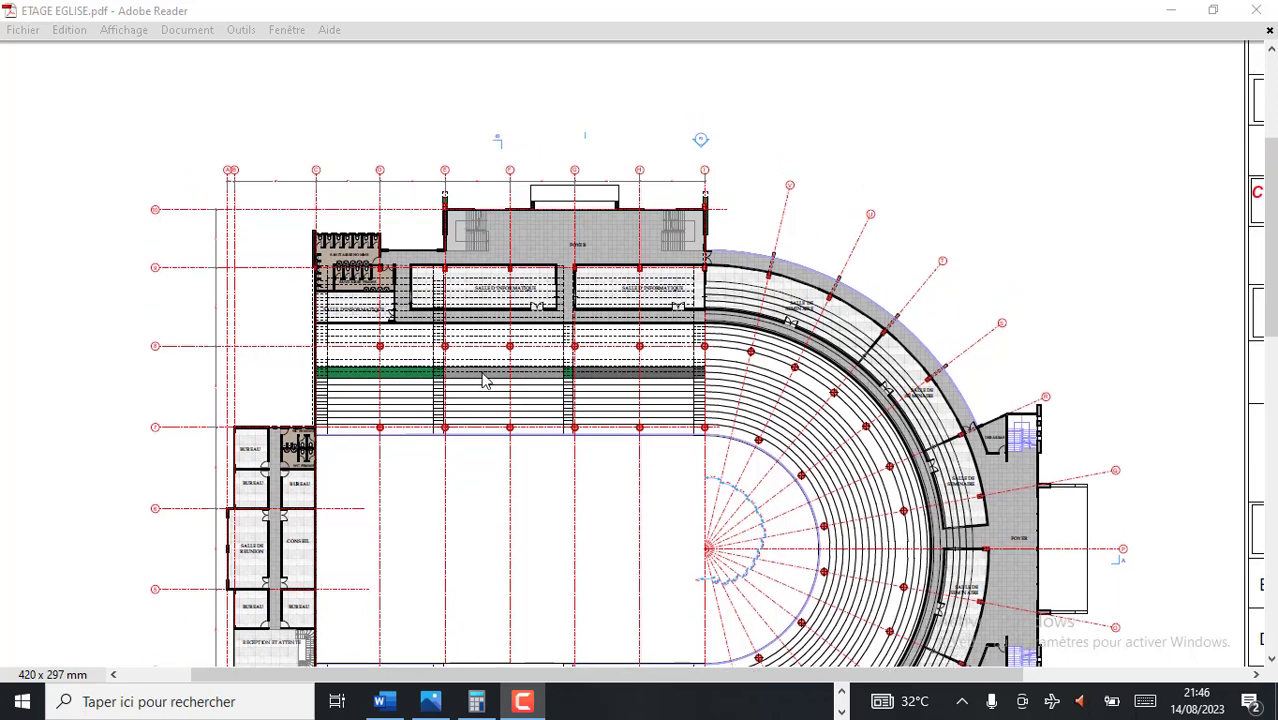
scroll(442, 425, "down", 2)
scroll(451, 425, "down", 3)
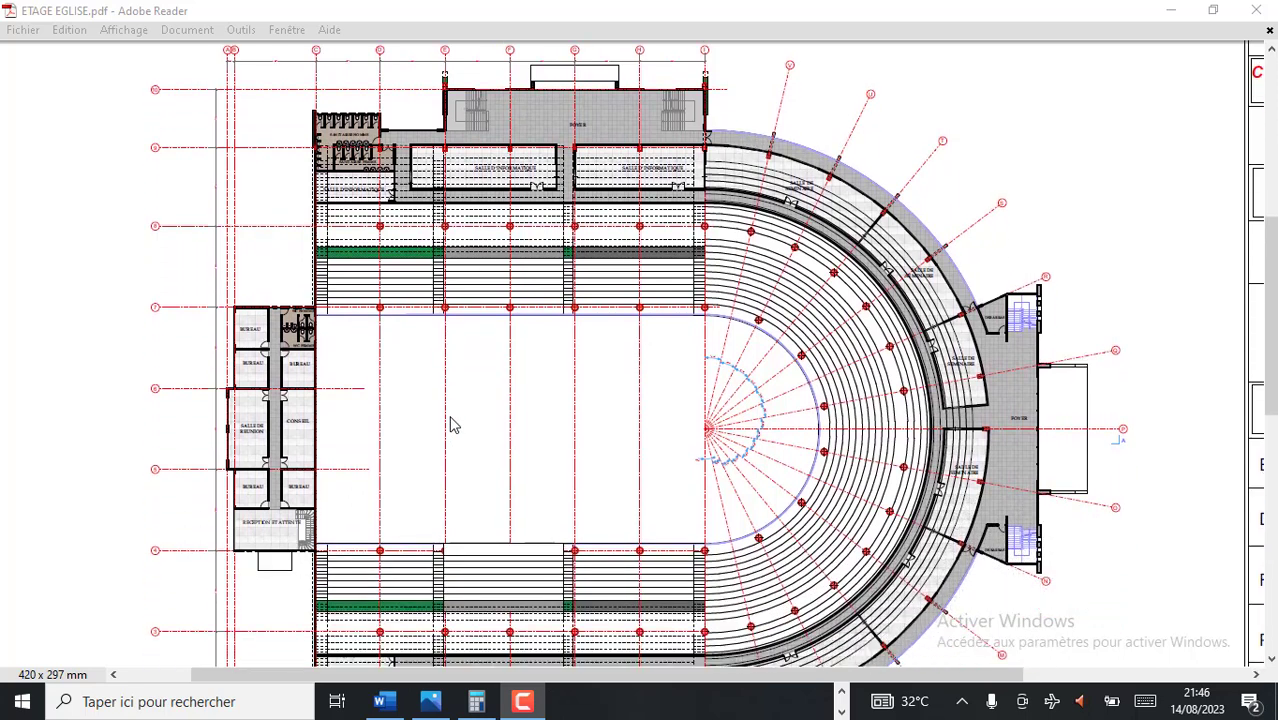
scroll(479, 386, "down", 1)
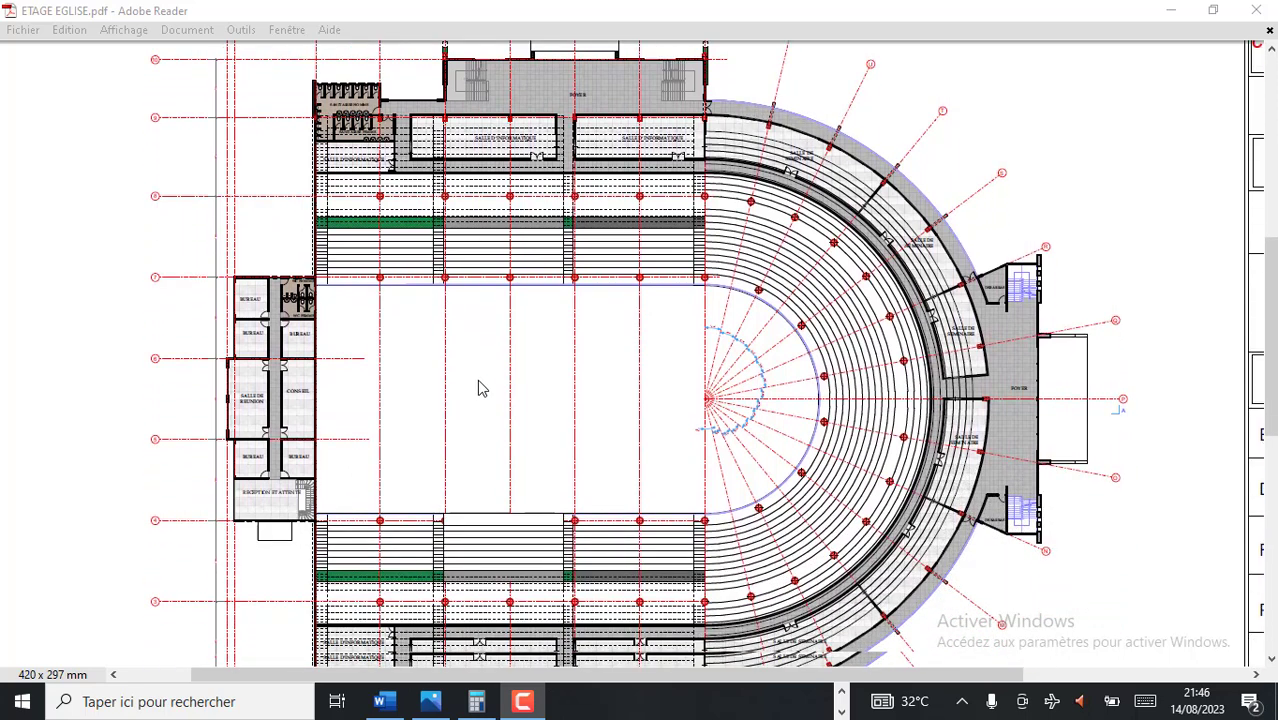
scroll(425, 252, "up", 2)
scroll(425, 252, "up", 3)
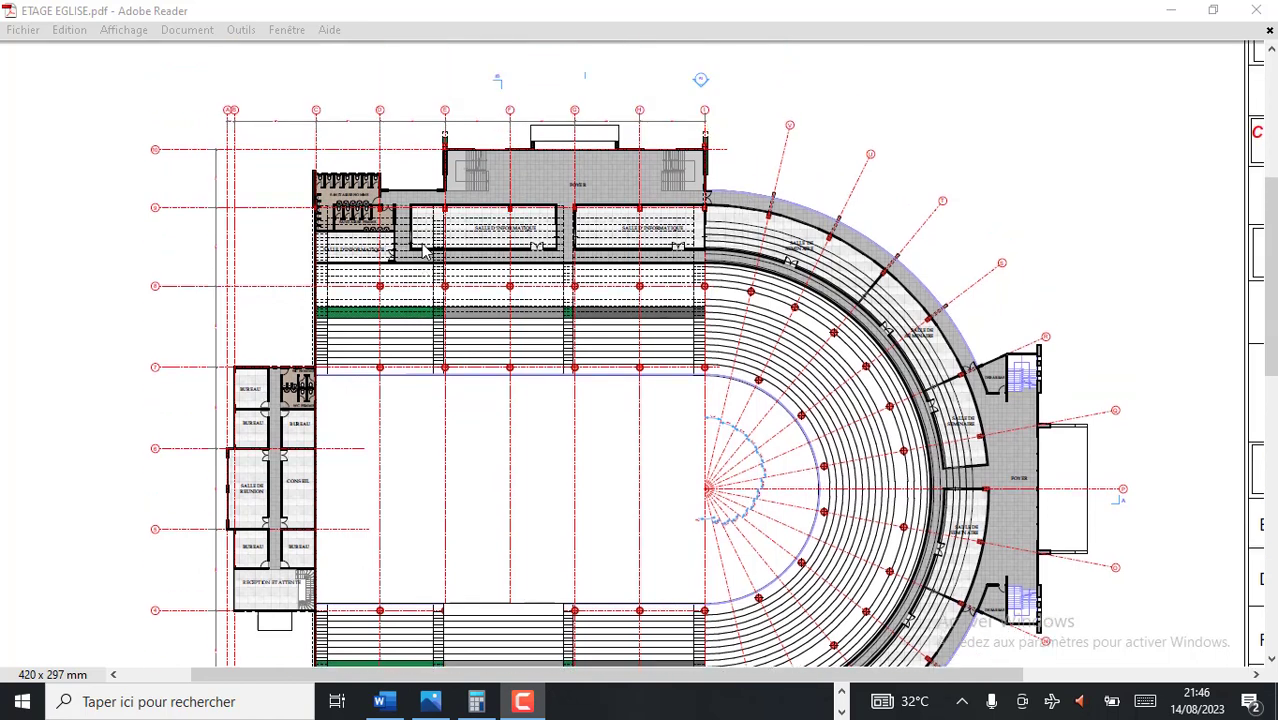
scroll(425, 252, "up", 1)
scroll(441, 233, "up", 3)
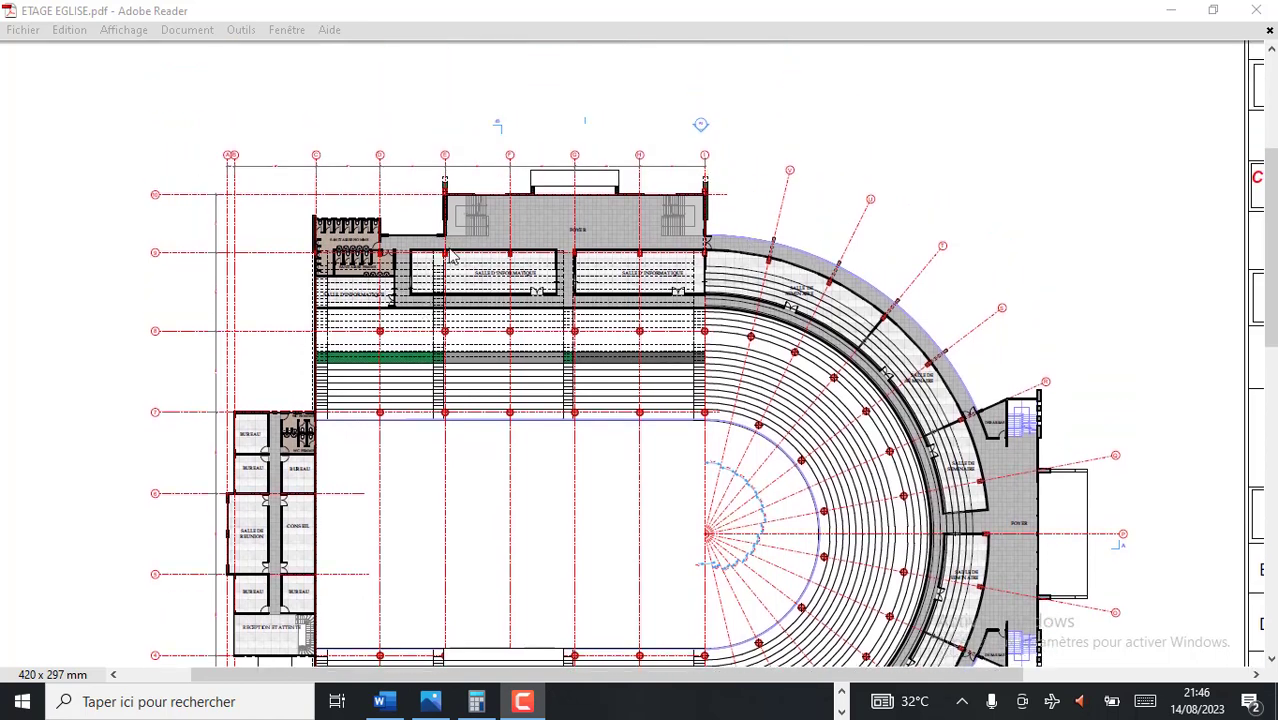
scroll(451, 300, "up", 2)
scroll(452, 326, "down", 5)
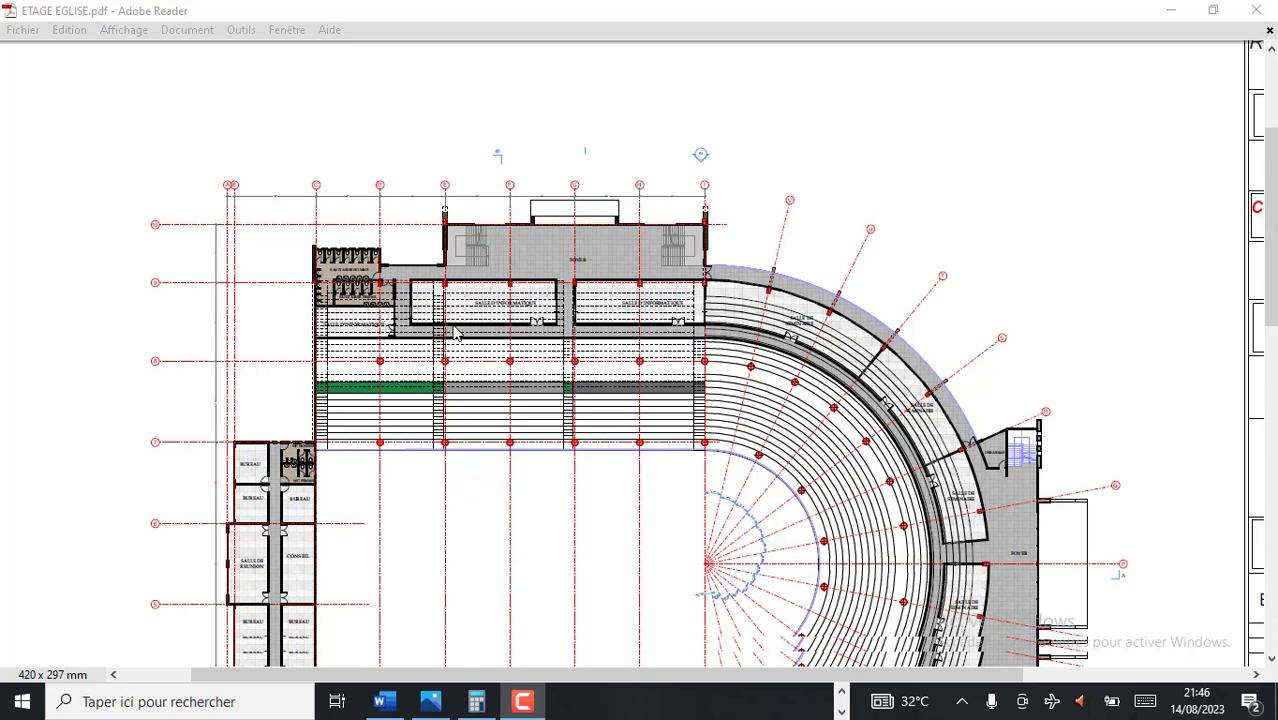
scroll(794, 413, "up", 2)
scroll(797, 420, "up", 2)
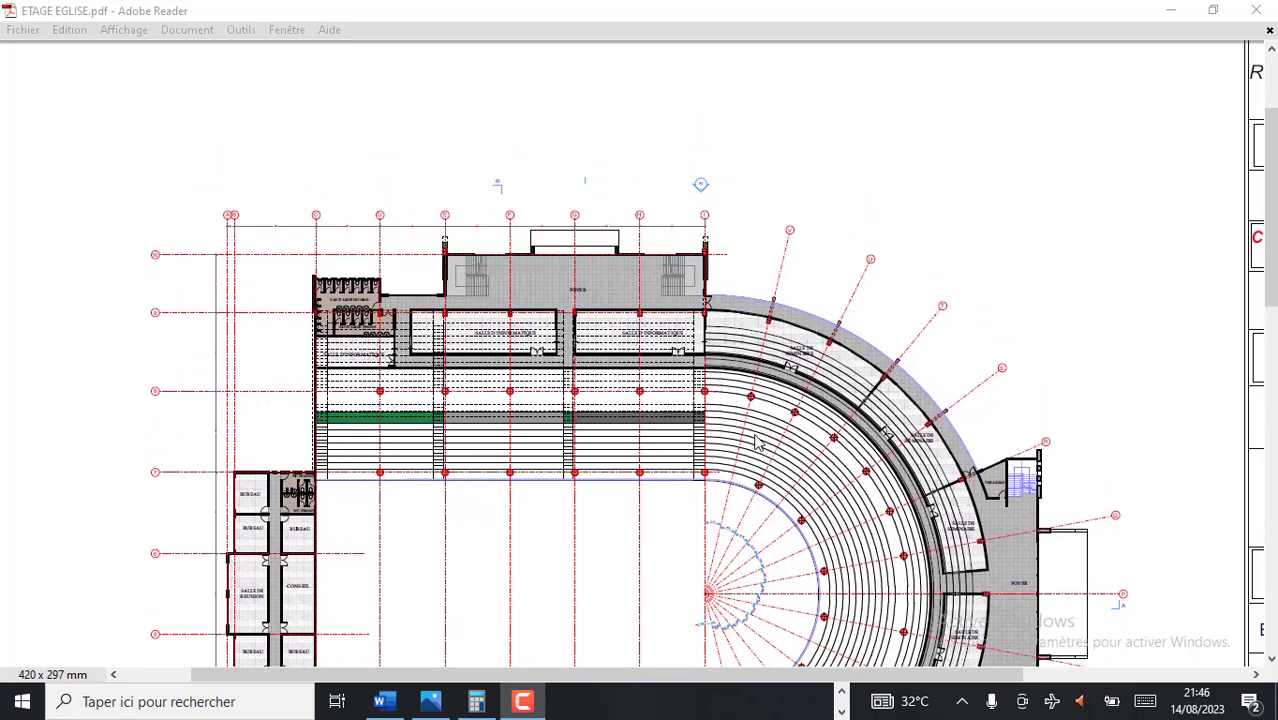
scroll(711, 378, "down", 3)
scroll(711, 378, "down", 3)
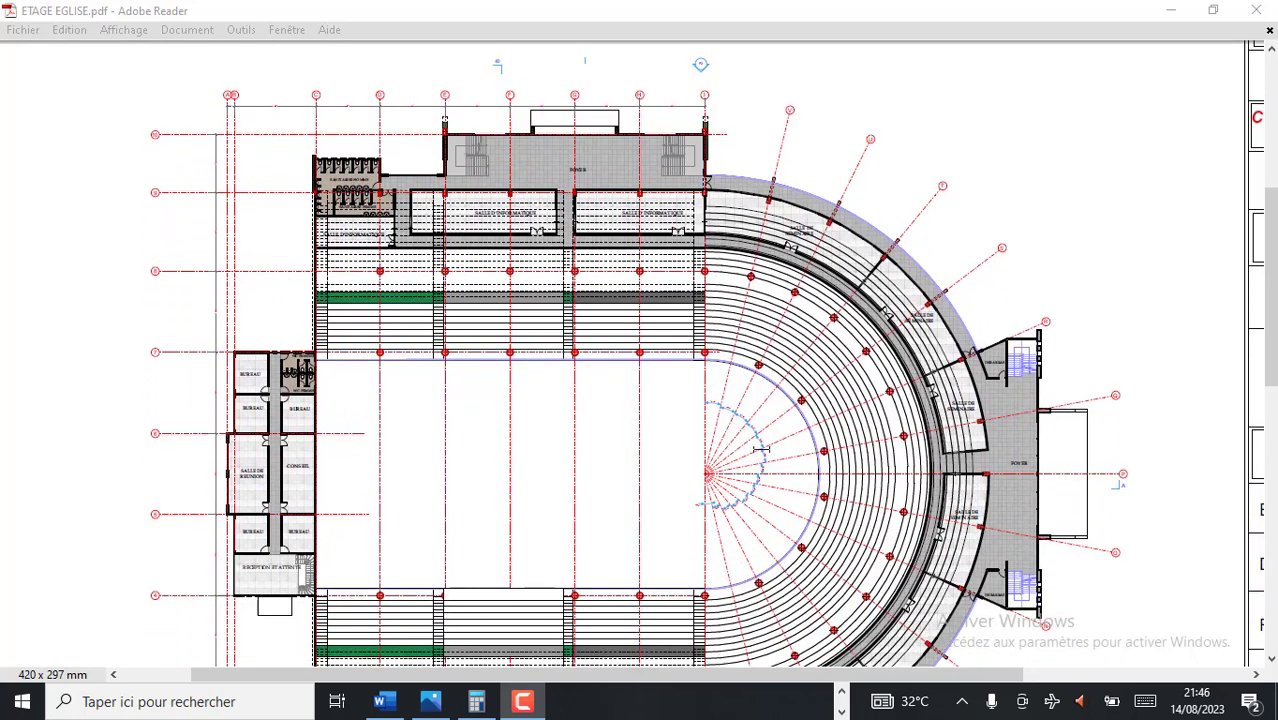
Switch to the photo viewer and browse the exterior renderings of the church from IMG-20230812-WA0090.jpg back to IMG-20230812-WA0087.jpg, returning to IMG-20230812-WA0089.jpg.
left_click(841, 693)
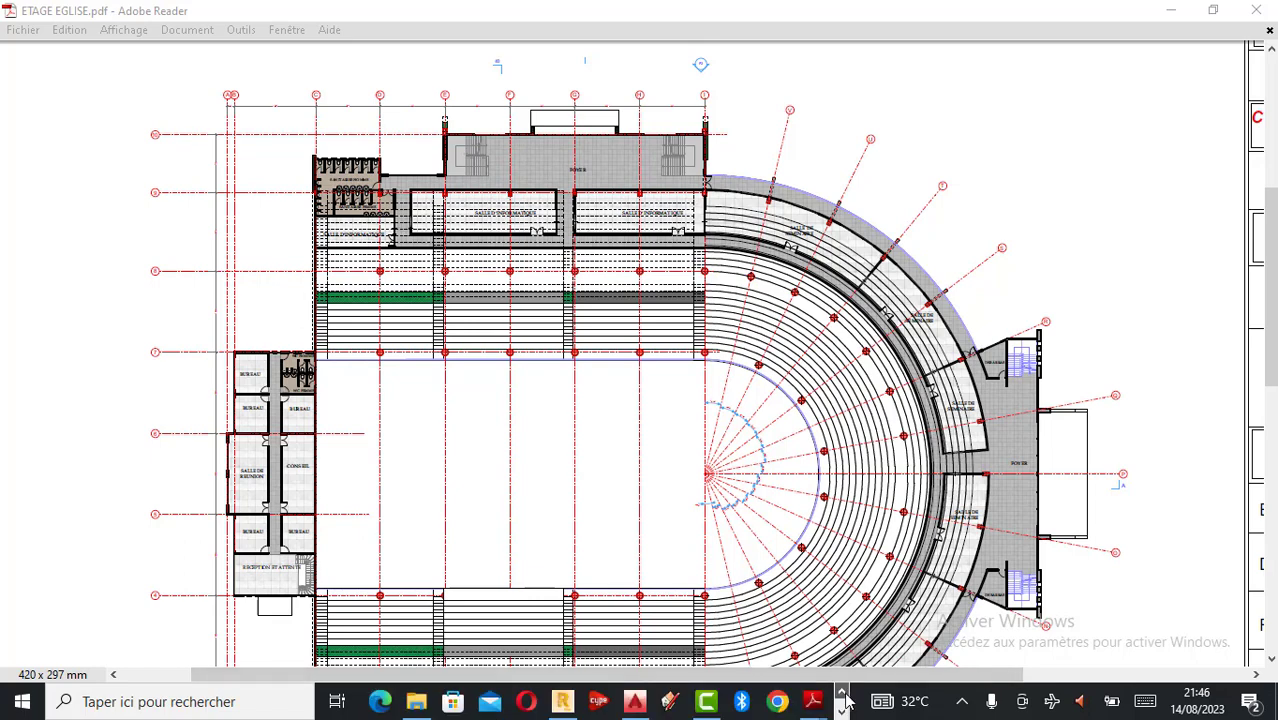
left_click(841, 710)
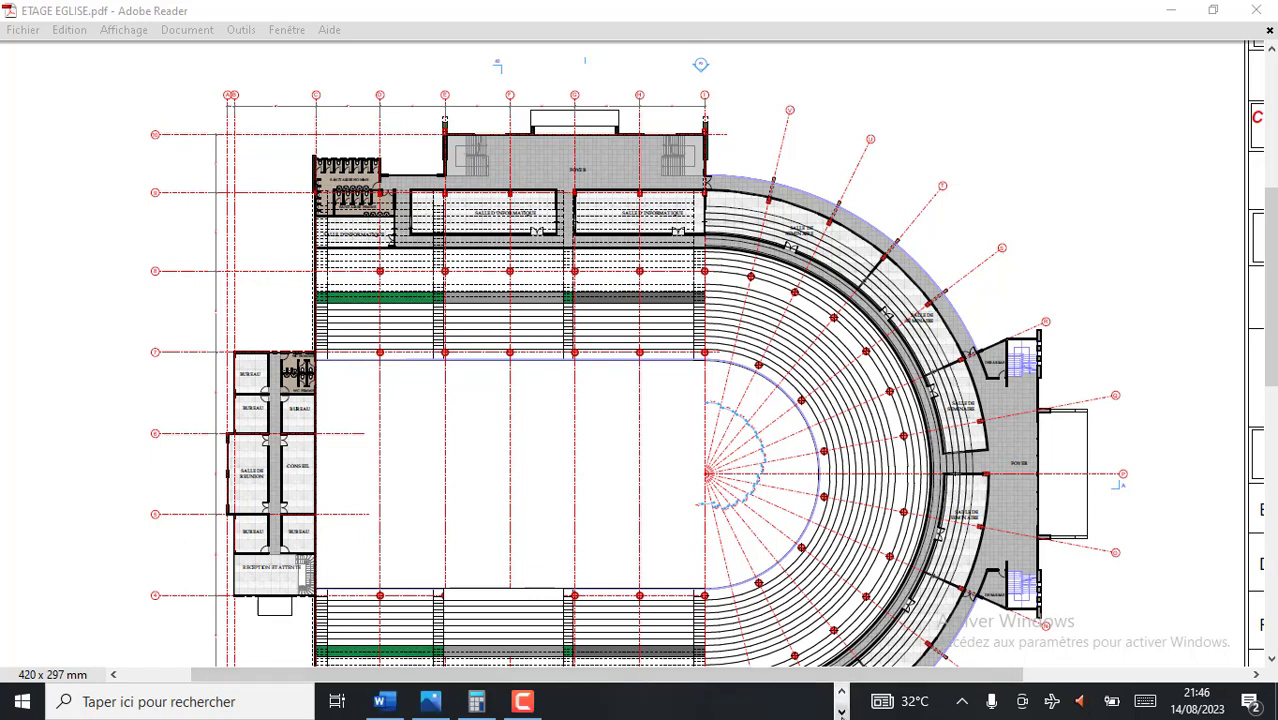
left_click(432, 704)
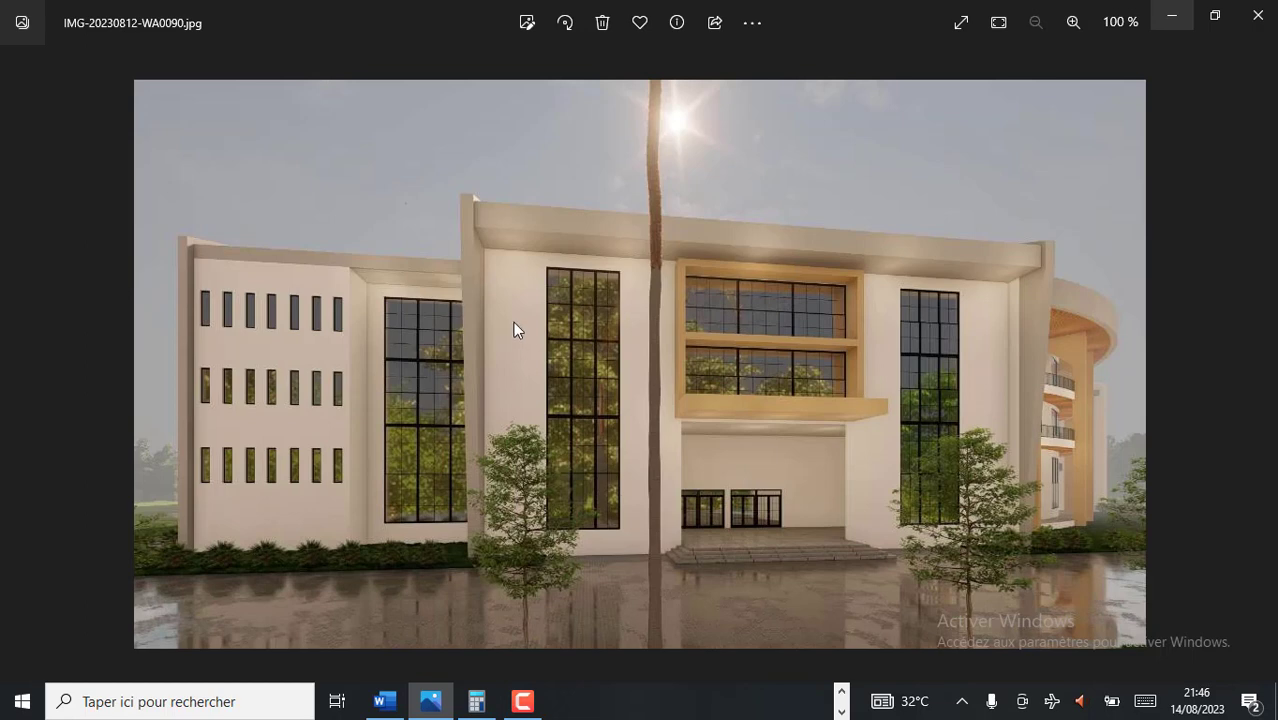
key("Left")
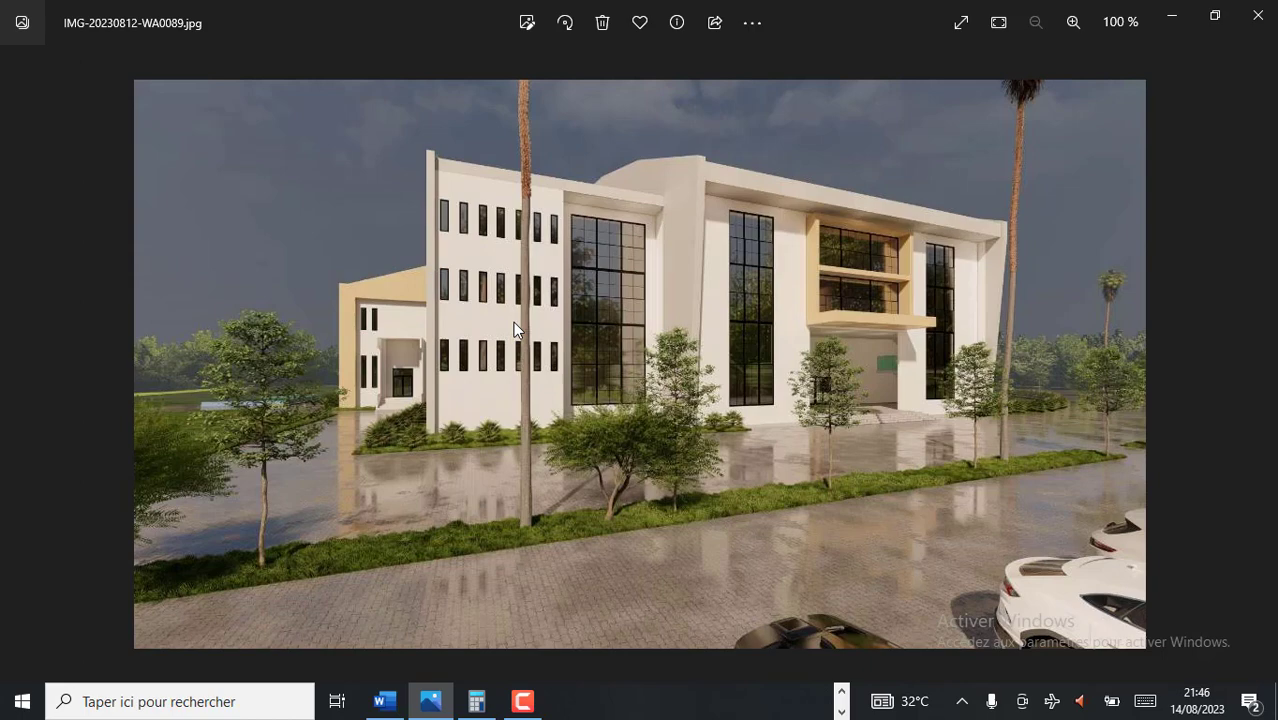
key("Left")
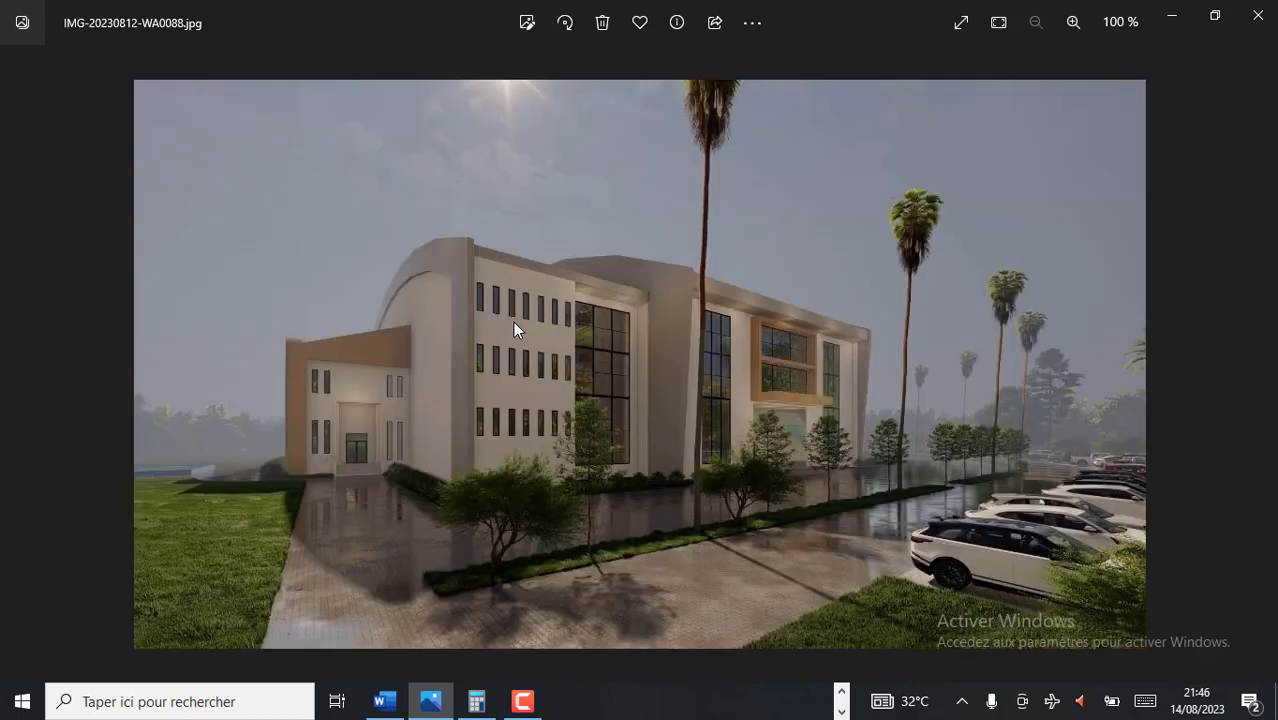
key("Left")
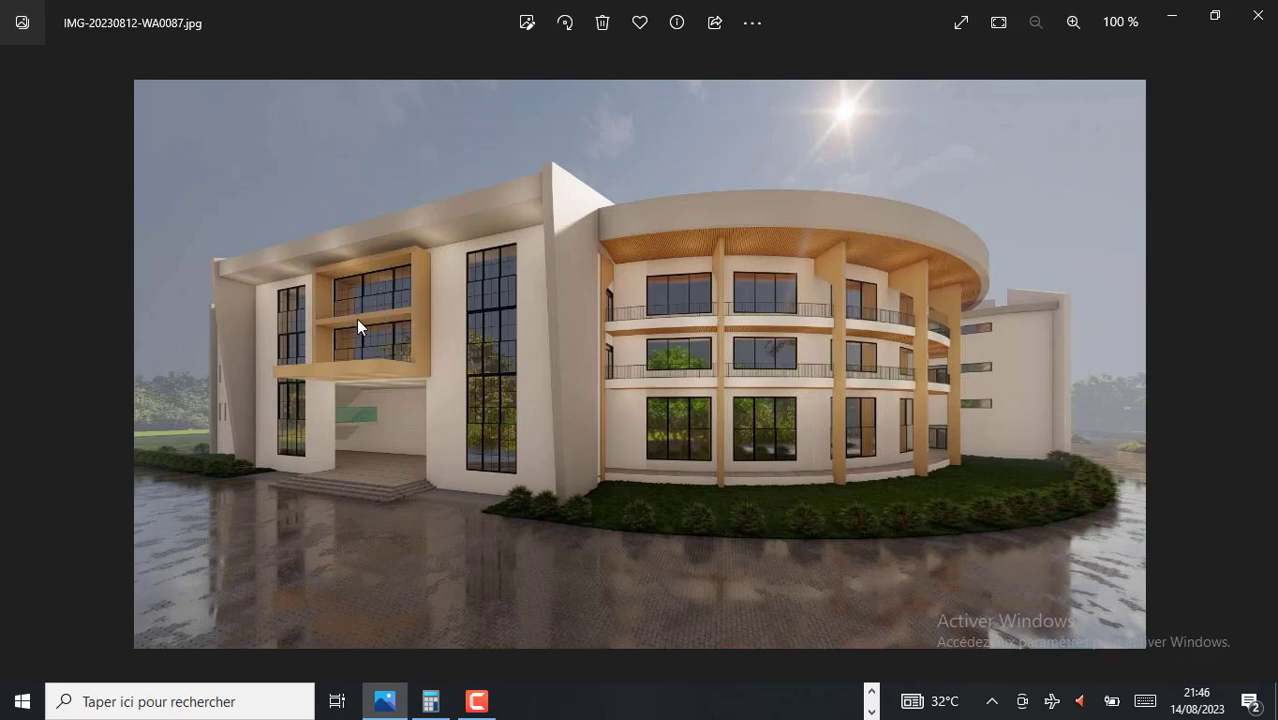
key("Right")
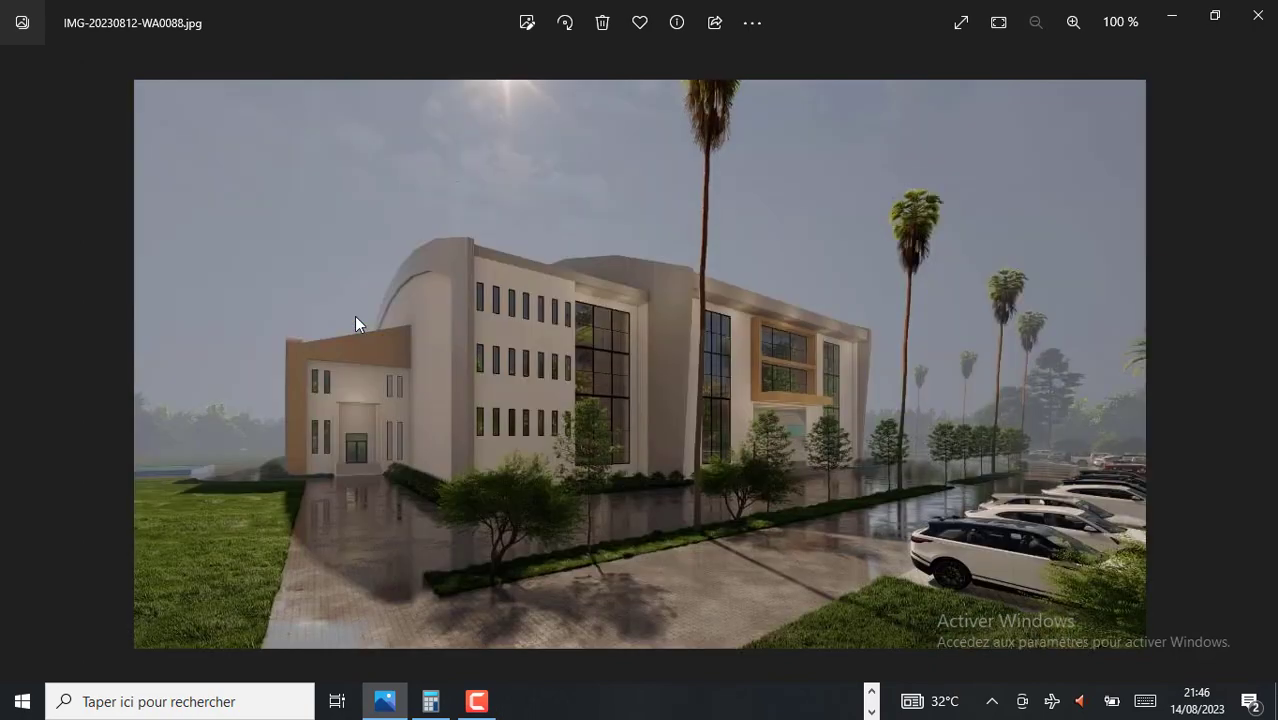
key("Right")
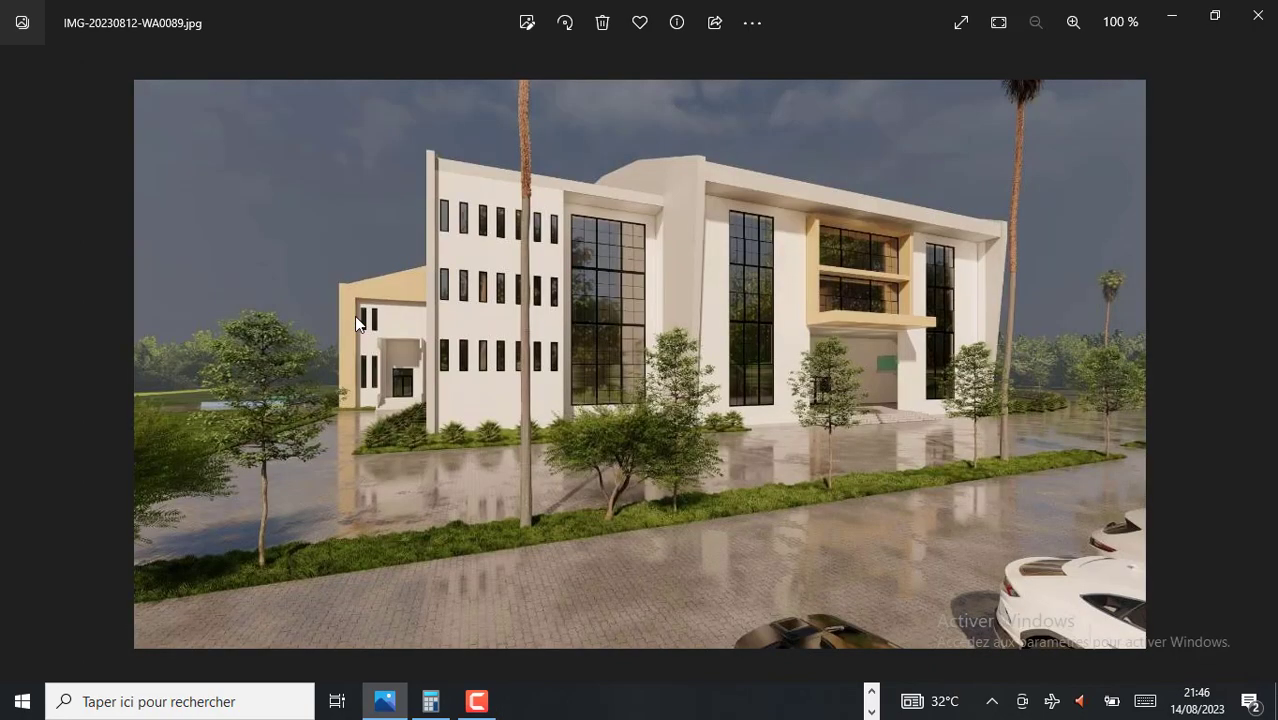
Browse the church renderings forward to IMG-20230812-WA0091.jpg and back to the aerial roof view in IMG-20230812-WA0083.jpg.
key("Right")
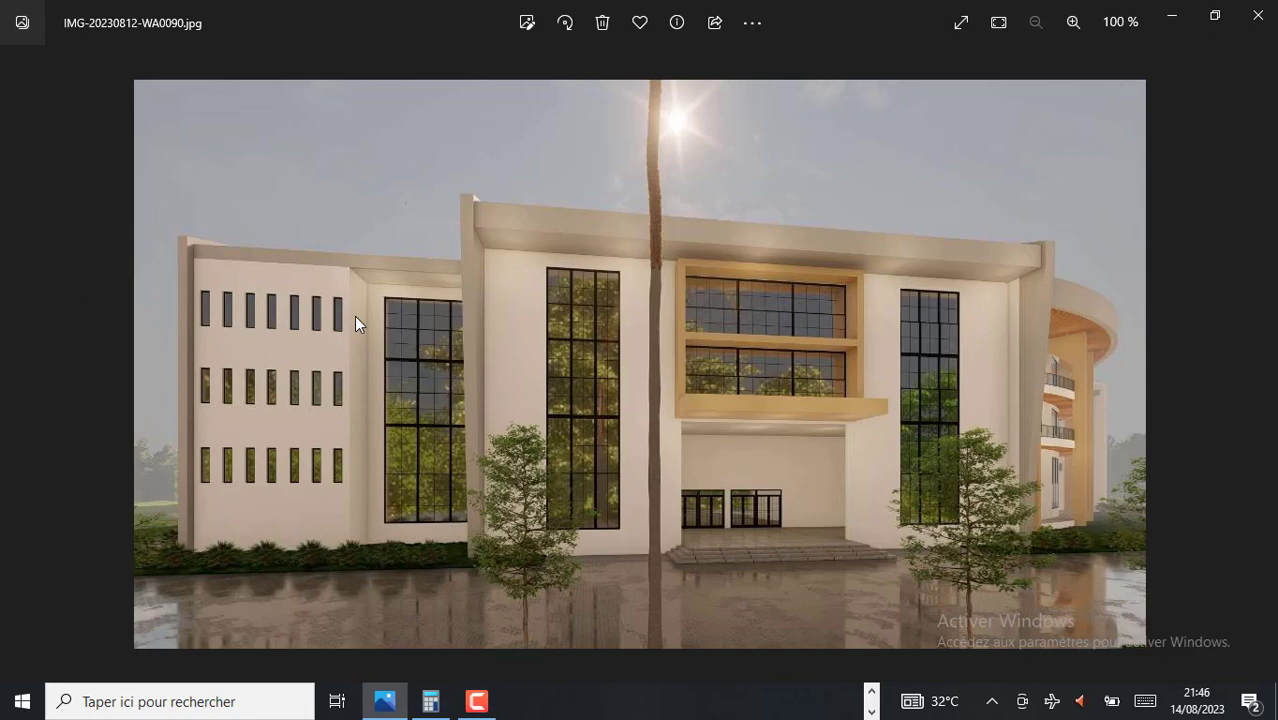
key("Right")
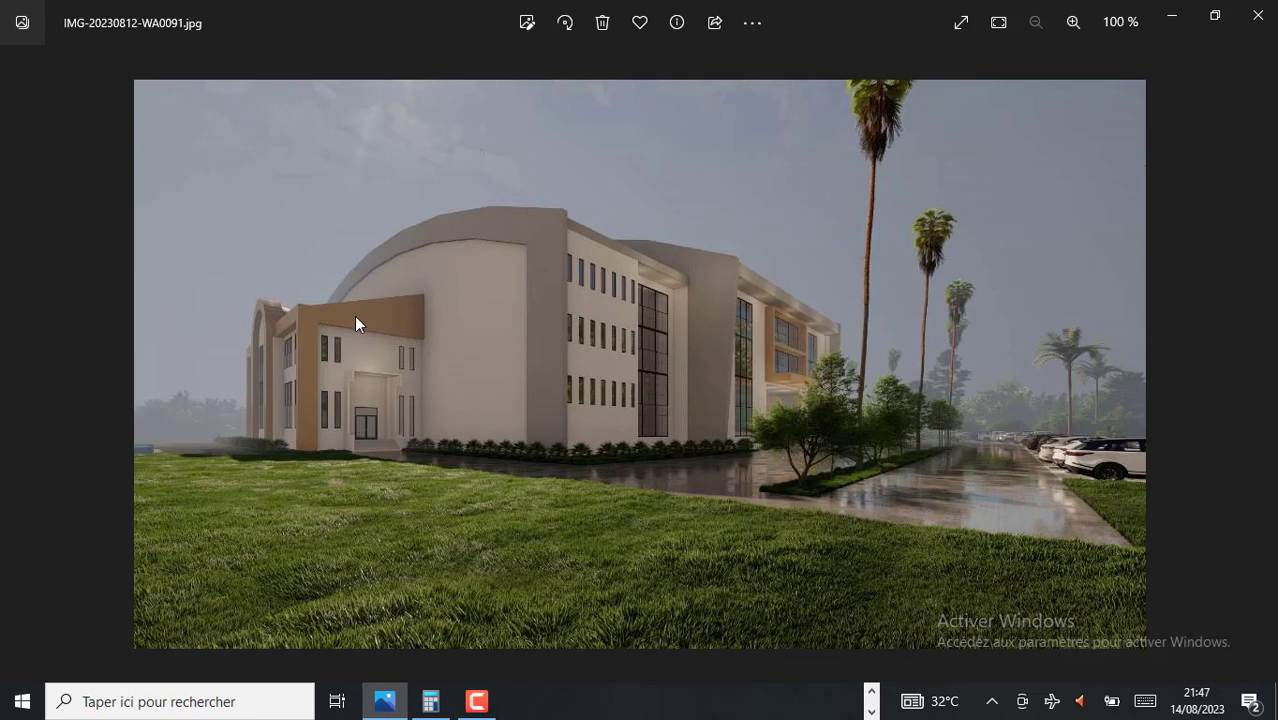
key("Left")
key("Left")
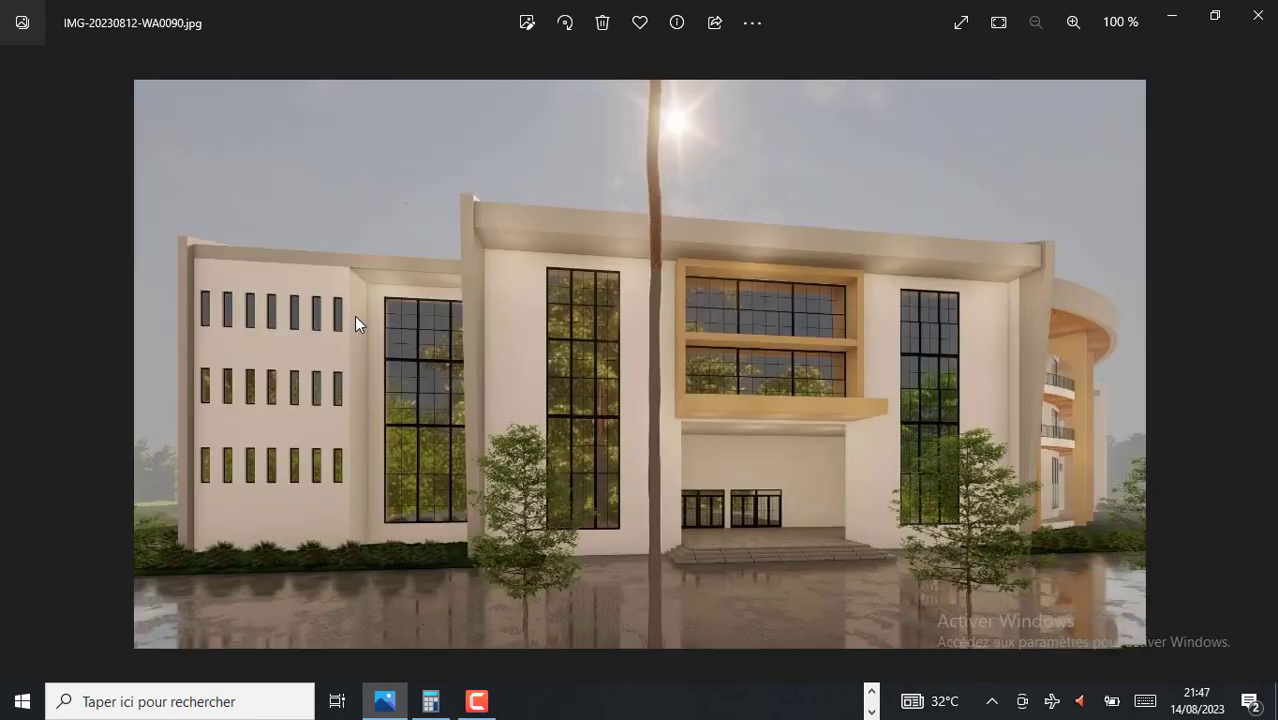
key("Left")
key("Left")
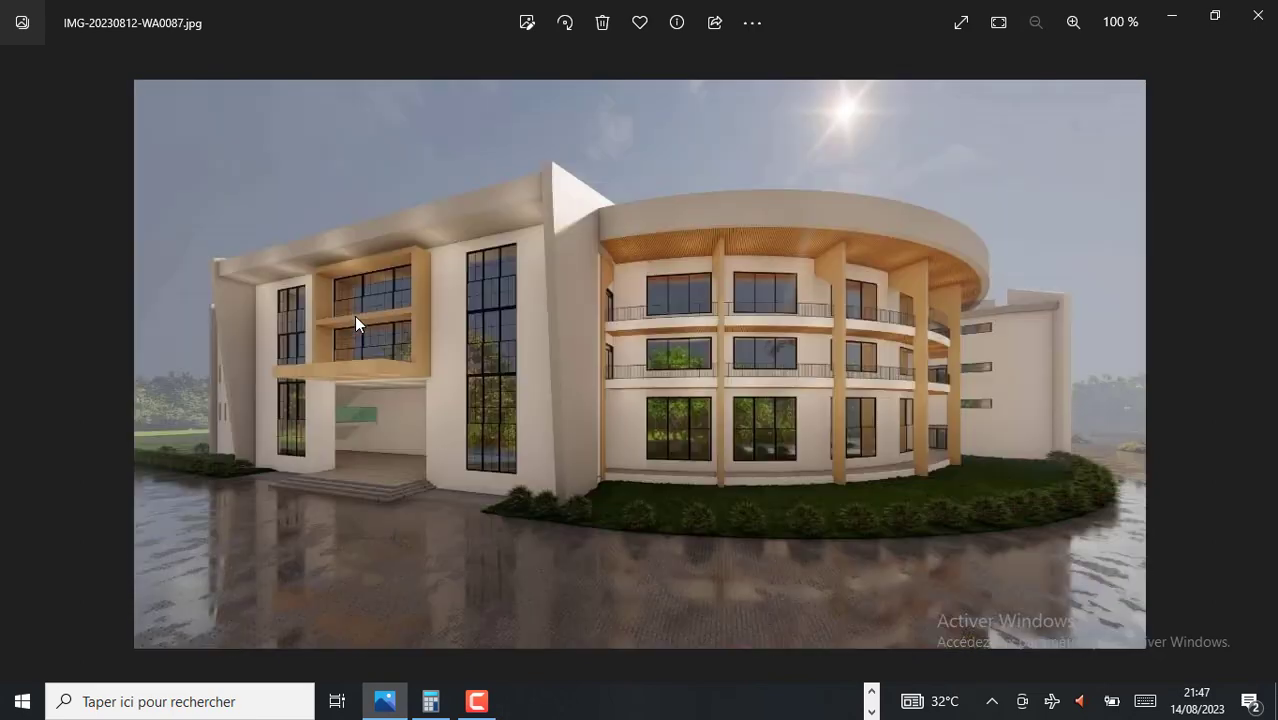
key("Left")
key("Left")
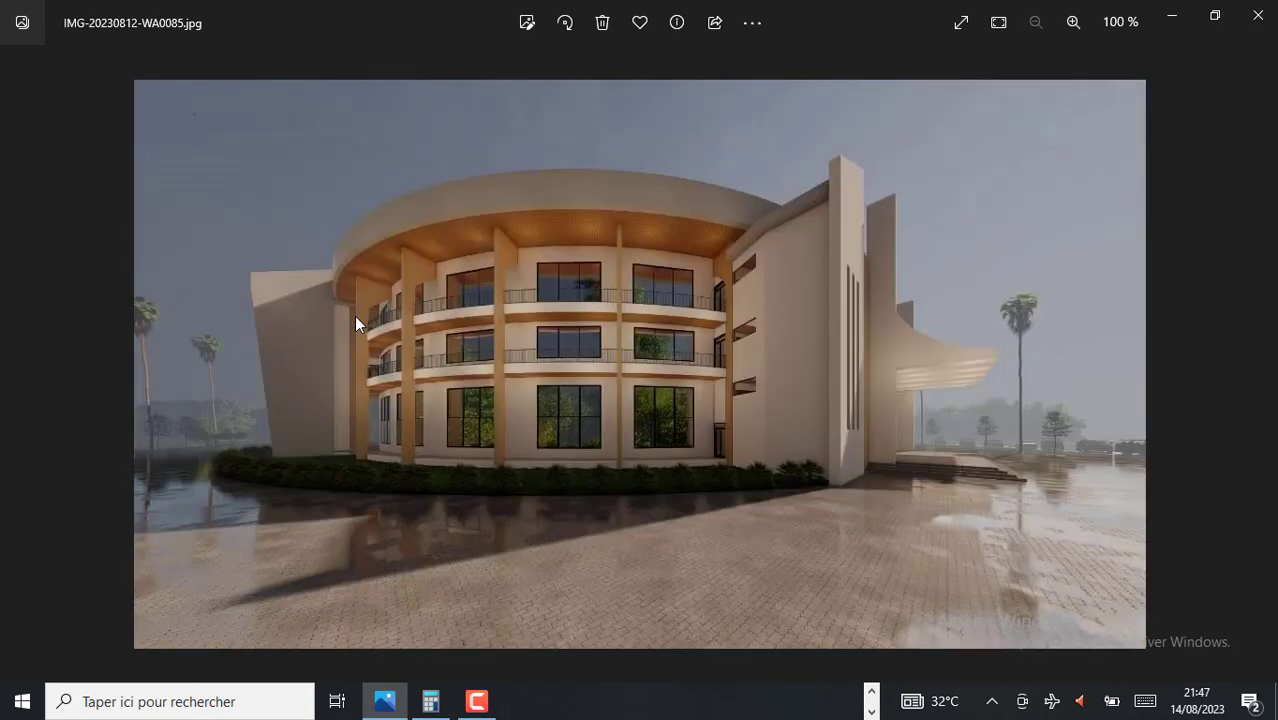
key("Left")
key("Left")
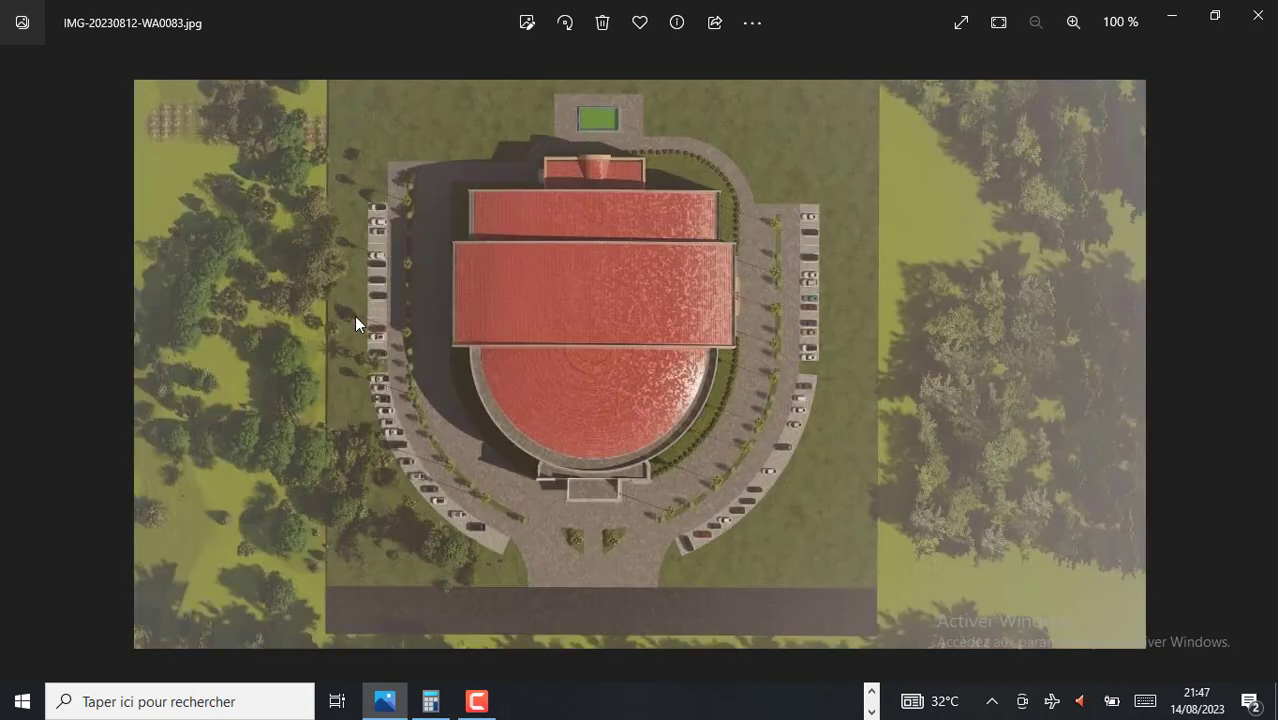
Compare the main entrance rendering with the aerial view, and browse the remaining exterior renderings back to IMG-20230812-WA0077.jpg.
key("Left")
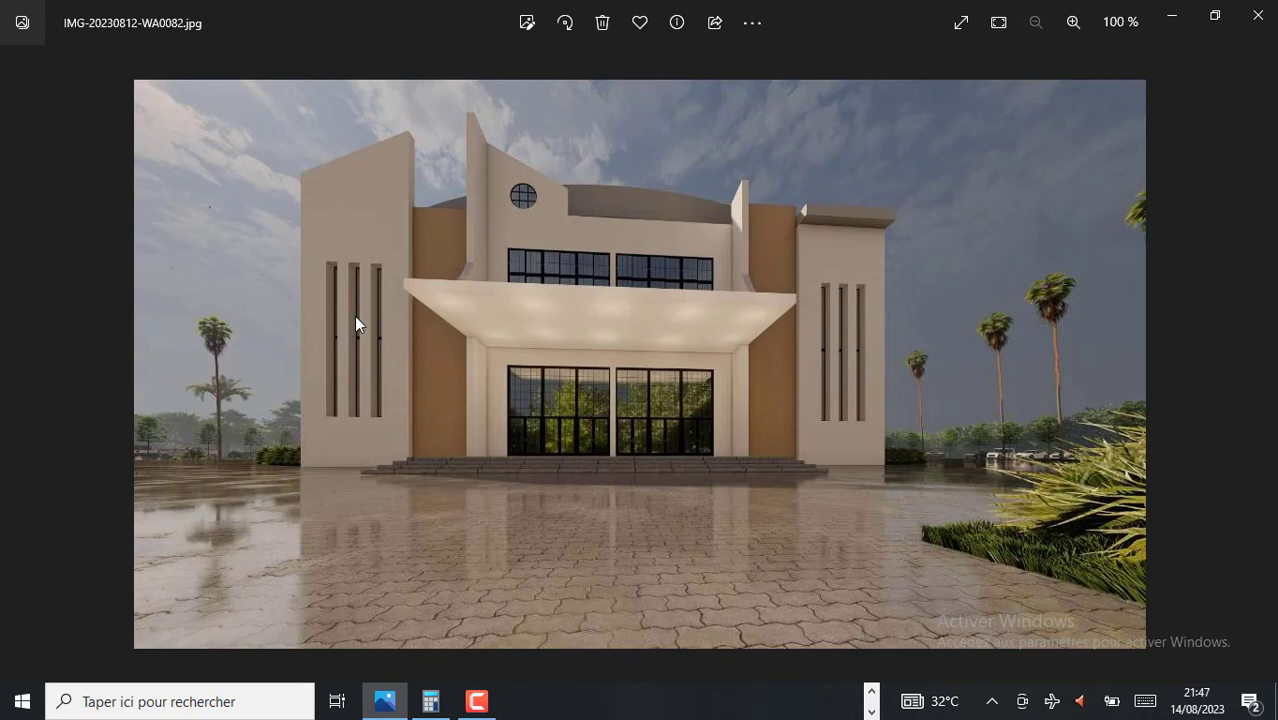
key("Right")
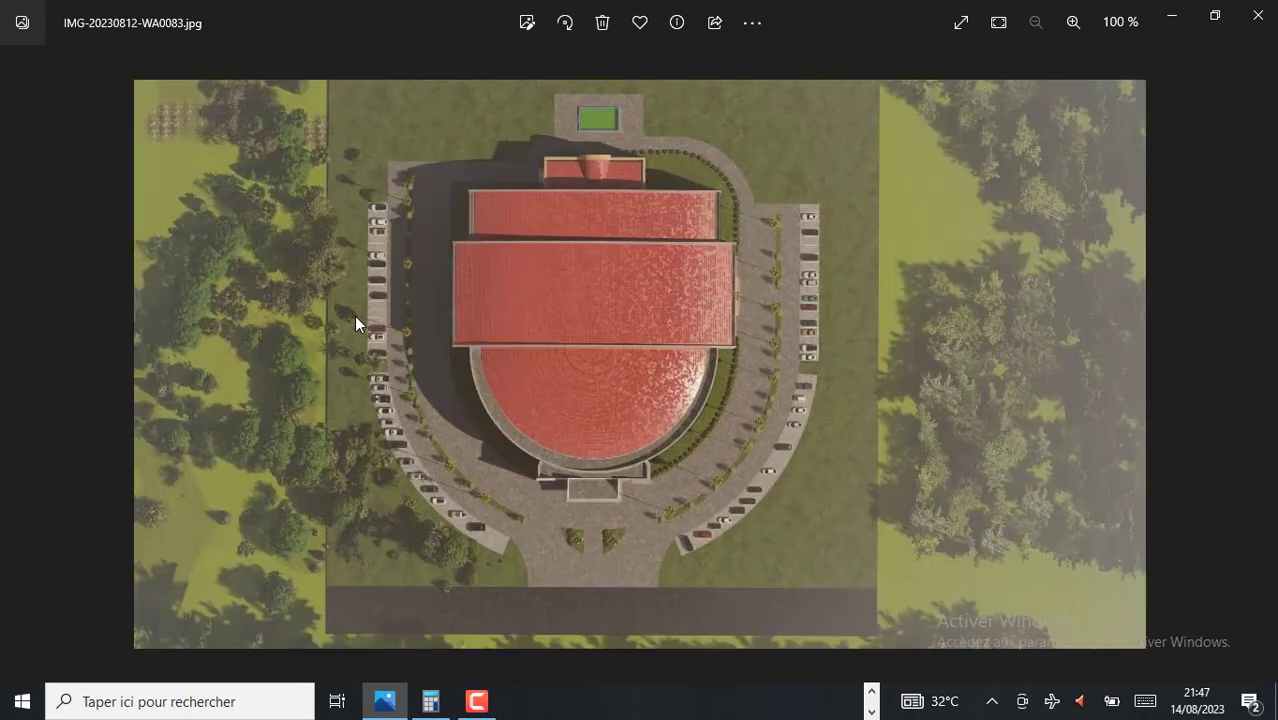
key("Left")
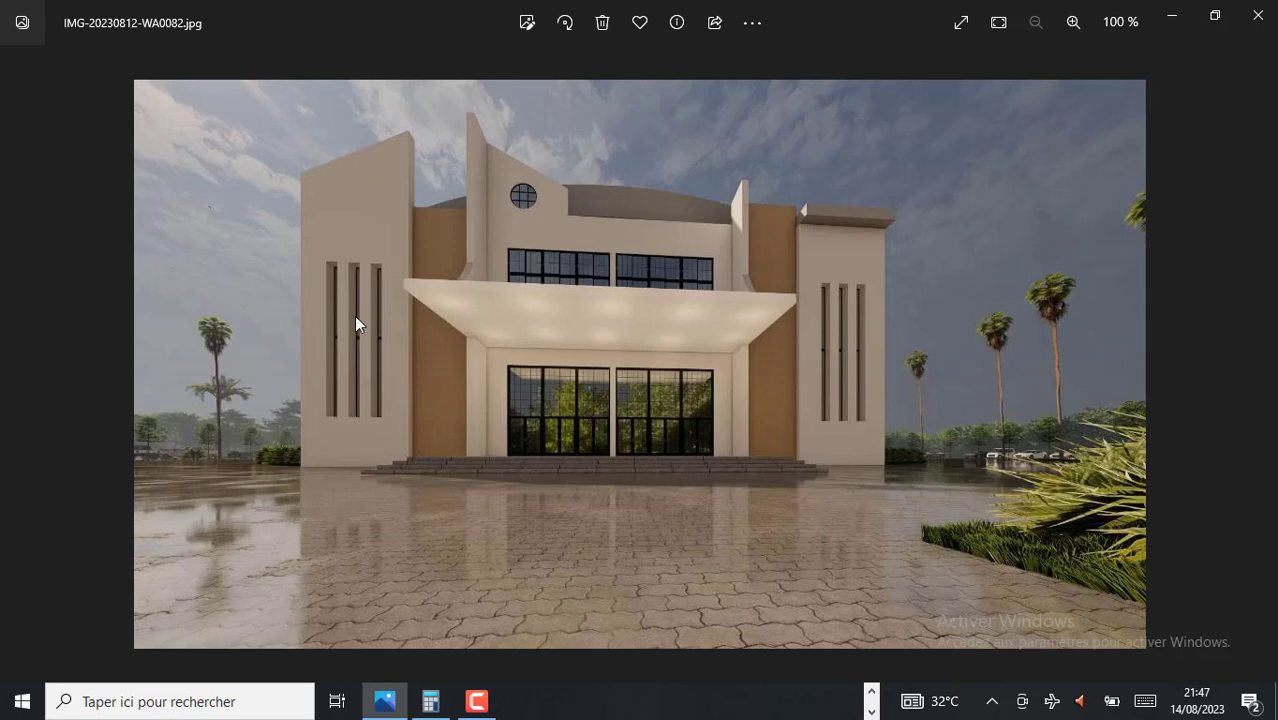
key("Left")
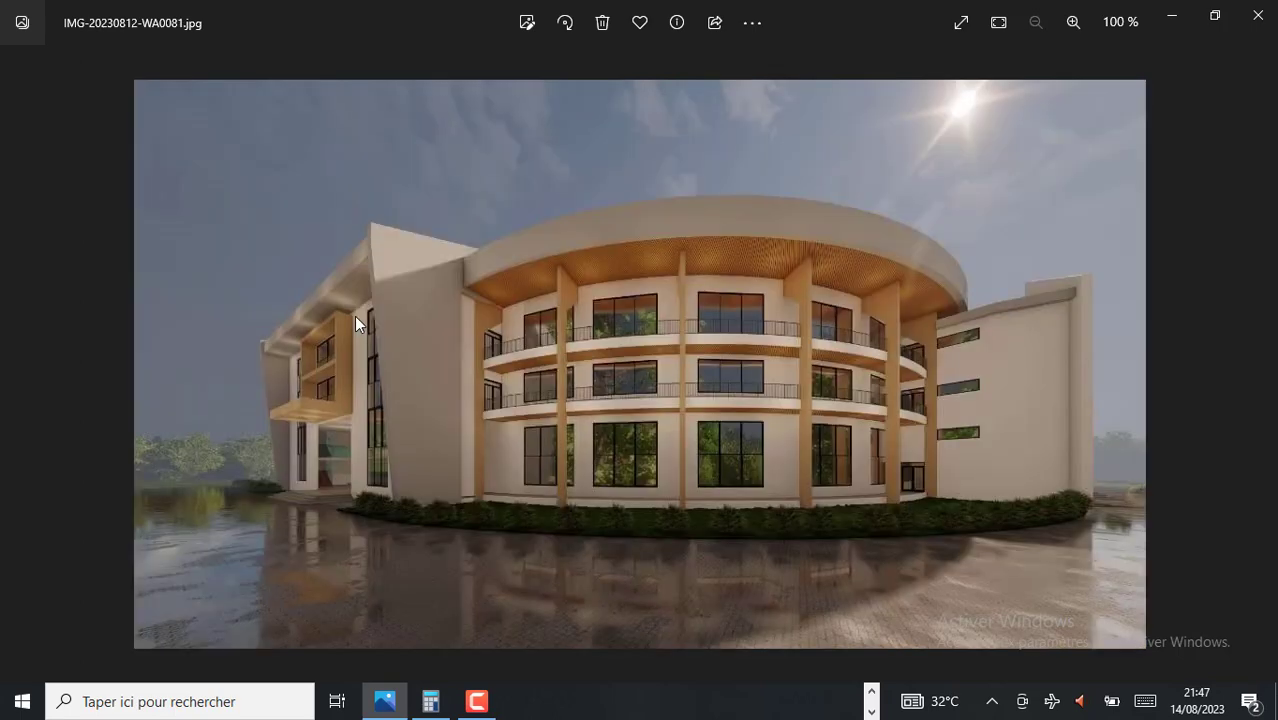
key("Left")
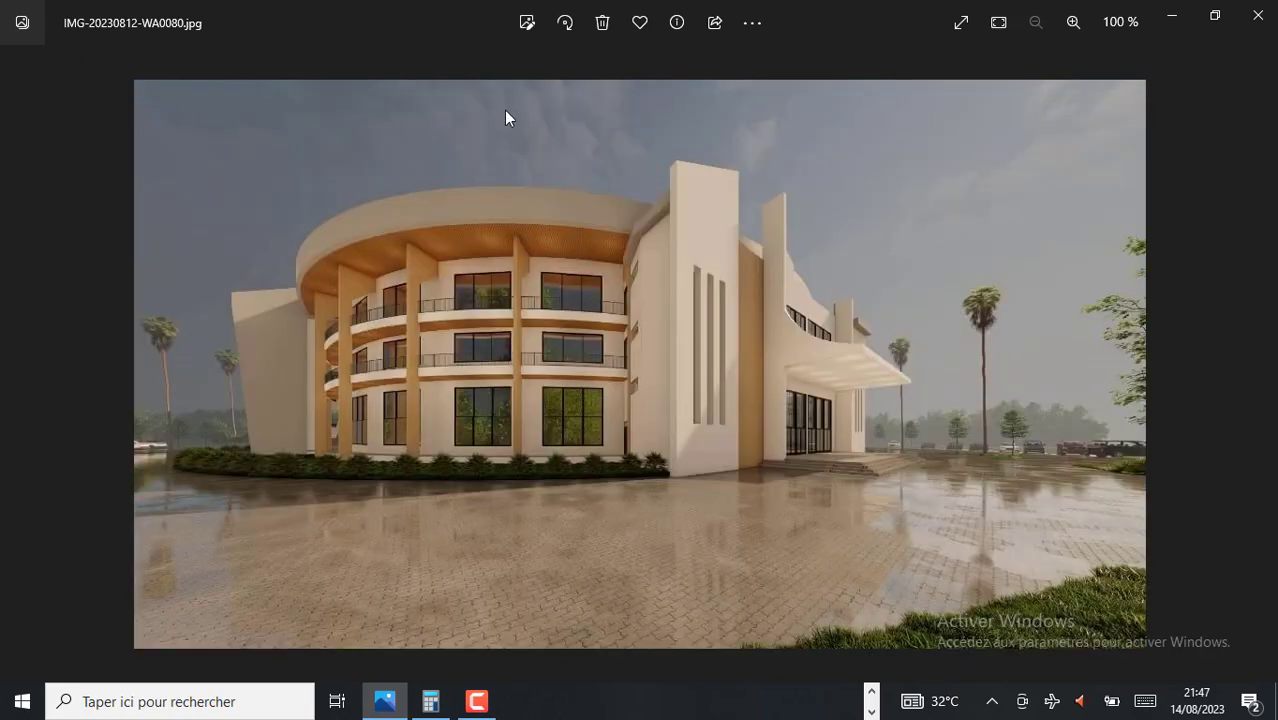
key("Left")
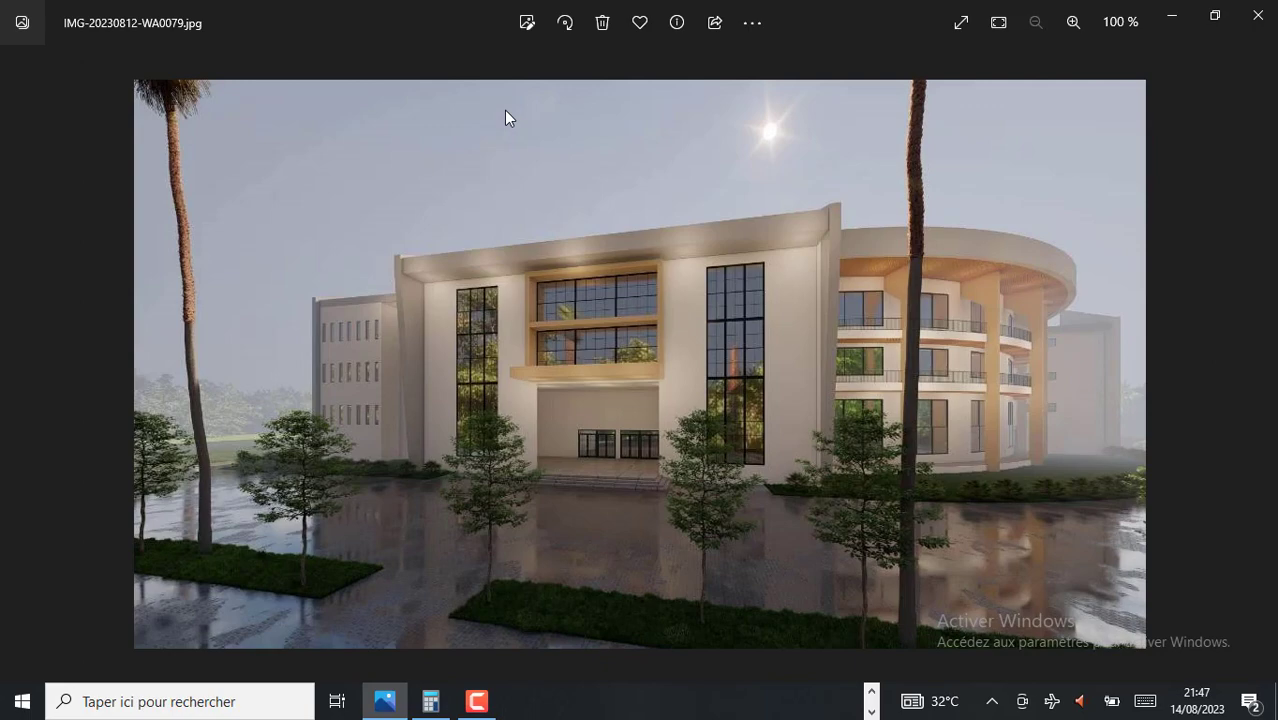
key("Left")
key("Left")
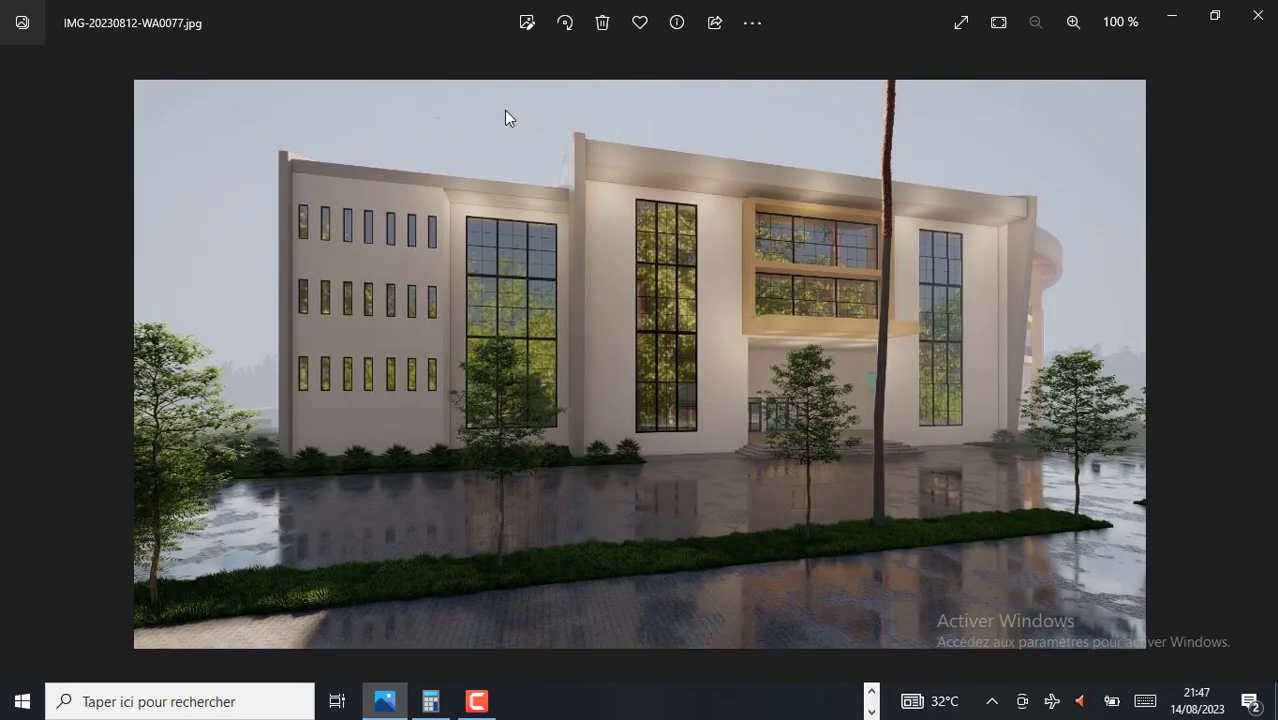
Minimize the photo viewer and switch to COUPES EGLISE.pdf in Adobe Reader.
left_click(1172, 15)
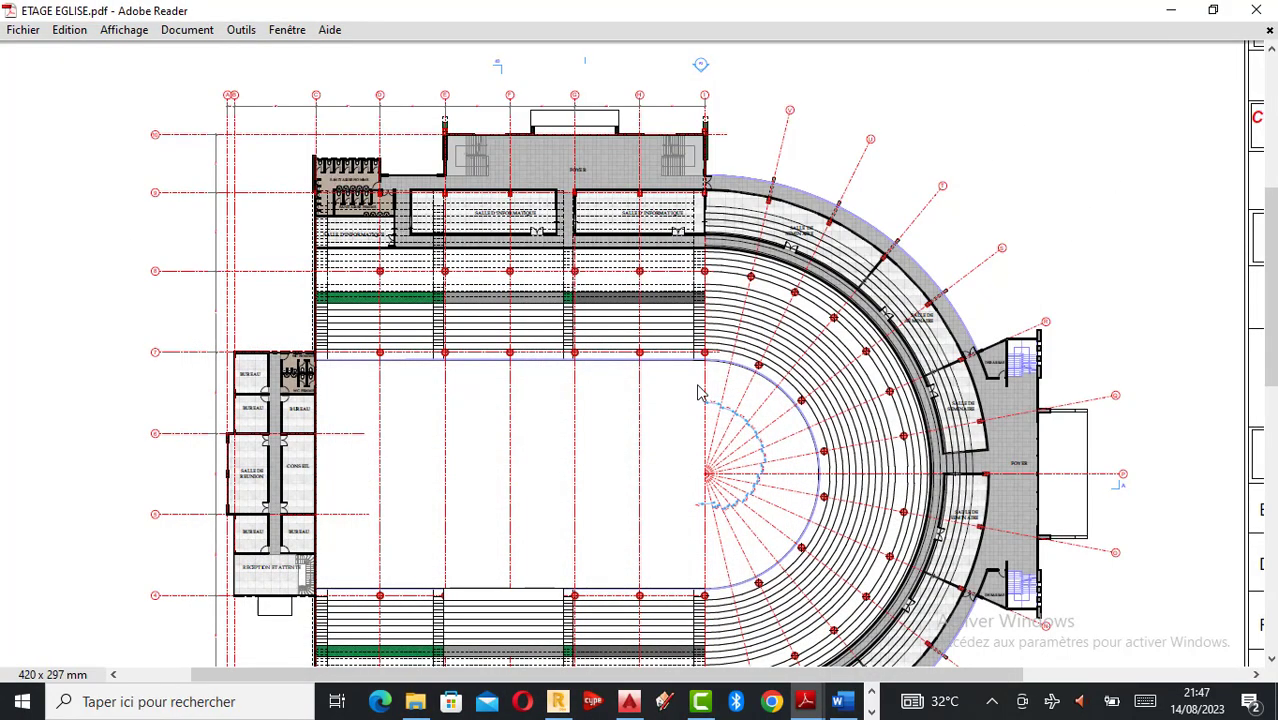
left_click(700, 701)
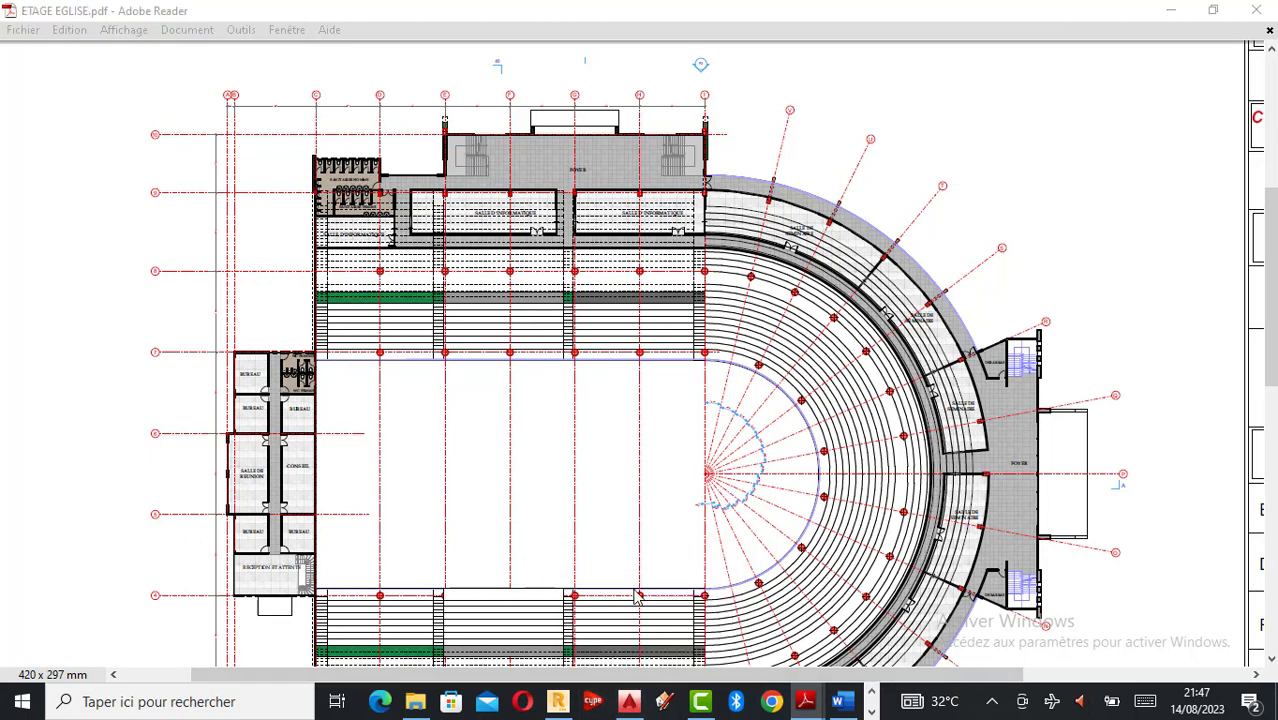
mouse_move(807, 703)
left_click(983, 655)
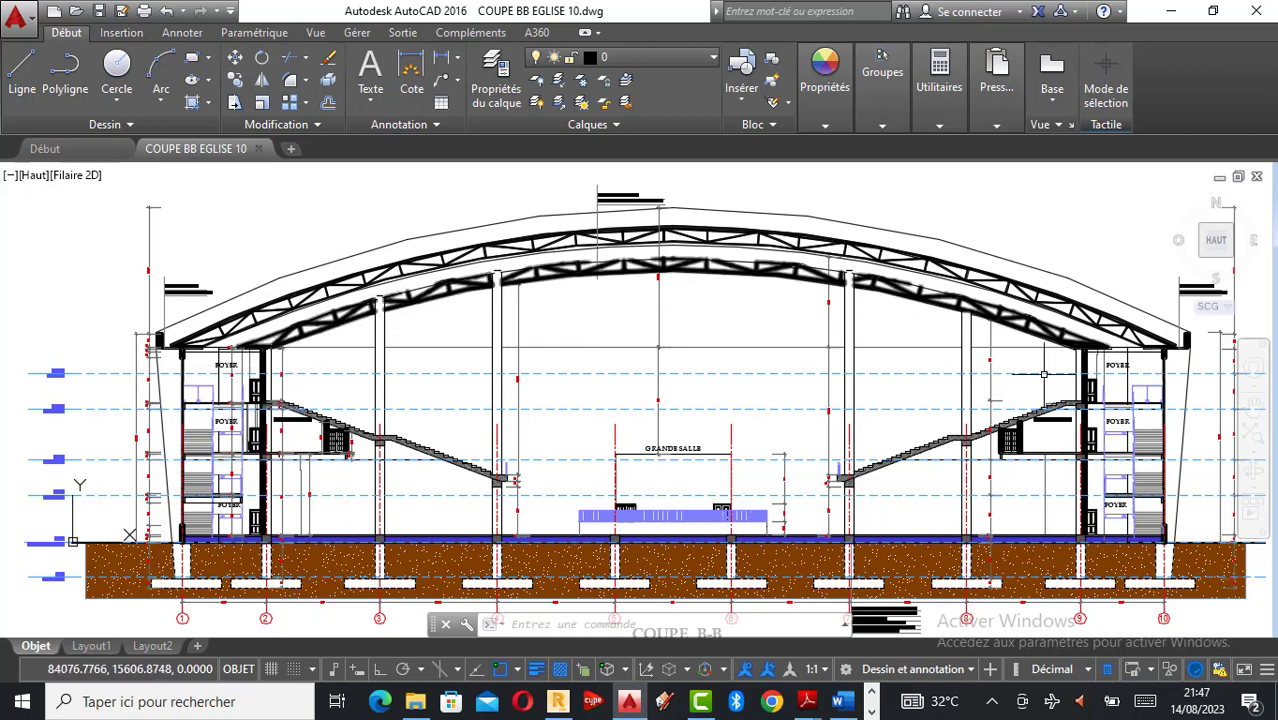
mouse_move(812, 708)
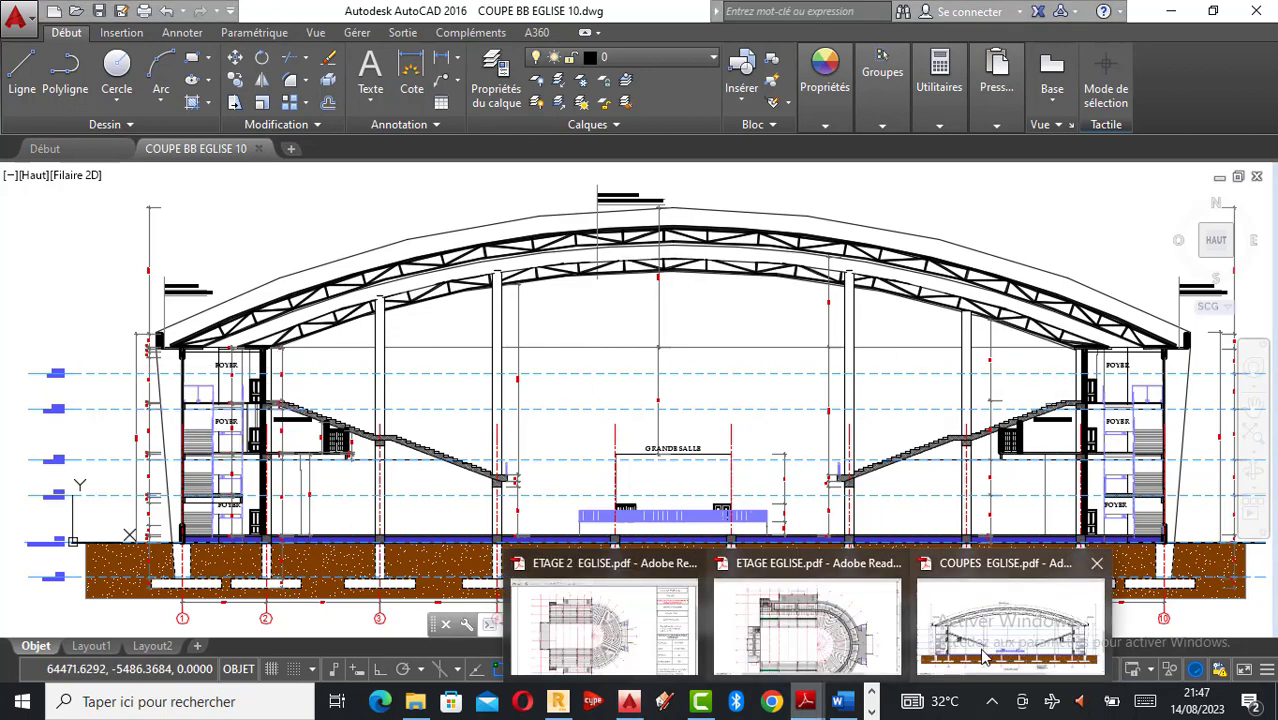
left_click(991, 634)
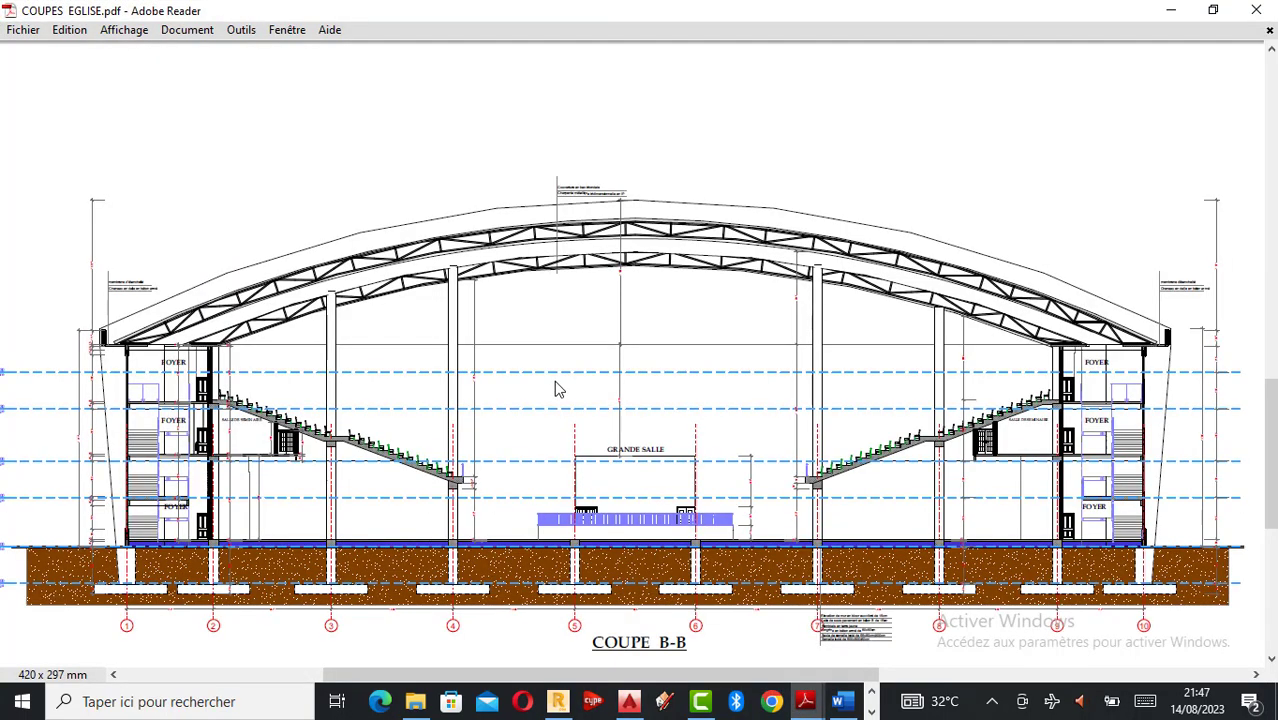
Examine section COUPE B-B from the roof trusses and seating tiers down to the footings and axis numbers.
scroll(628, 390, "down", 2)
scroll(628, 393, "down", 4)
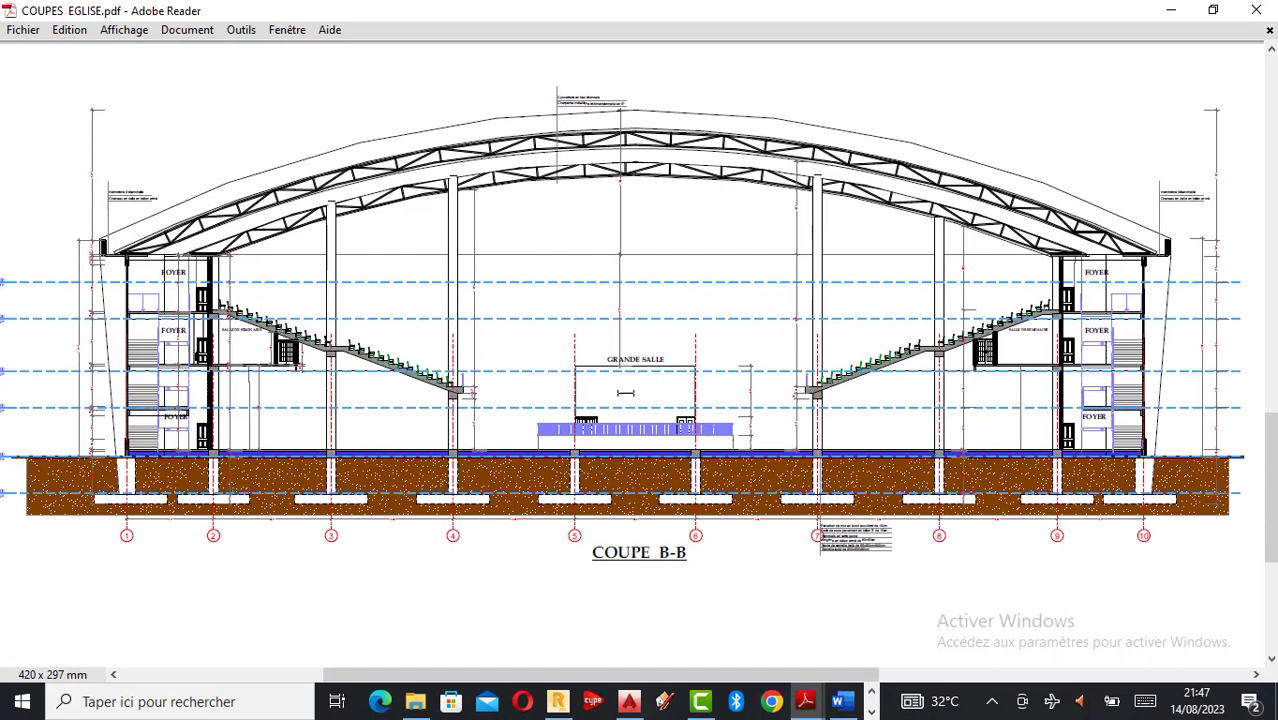
scroll(628, 420, "down", 5)
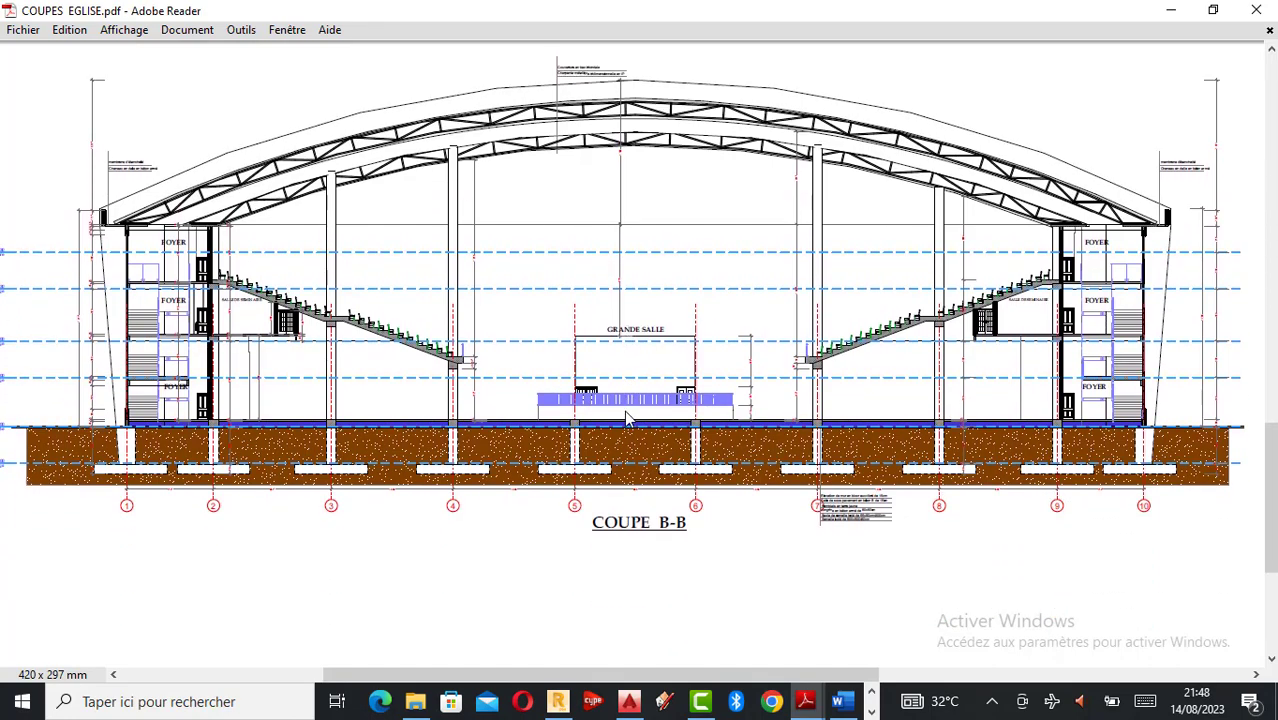
scroll(623, 451, "down", 3)
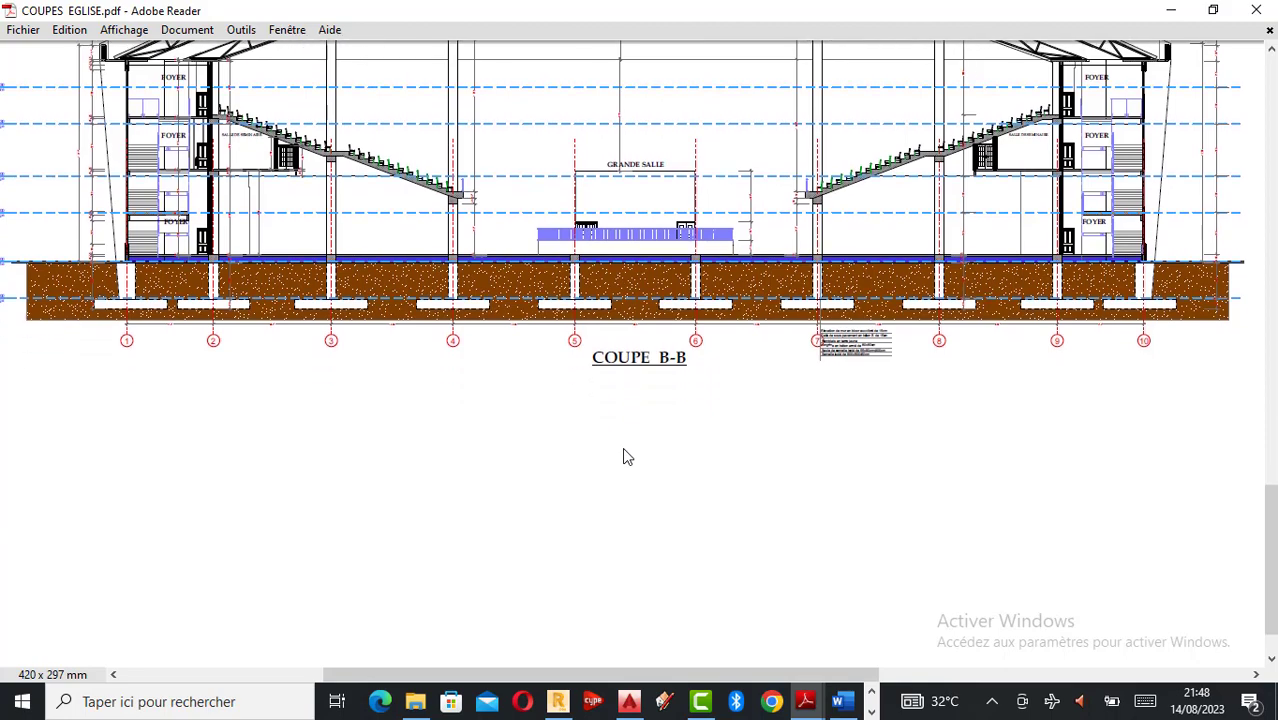
scroll(908, 374, "up", 5)
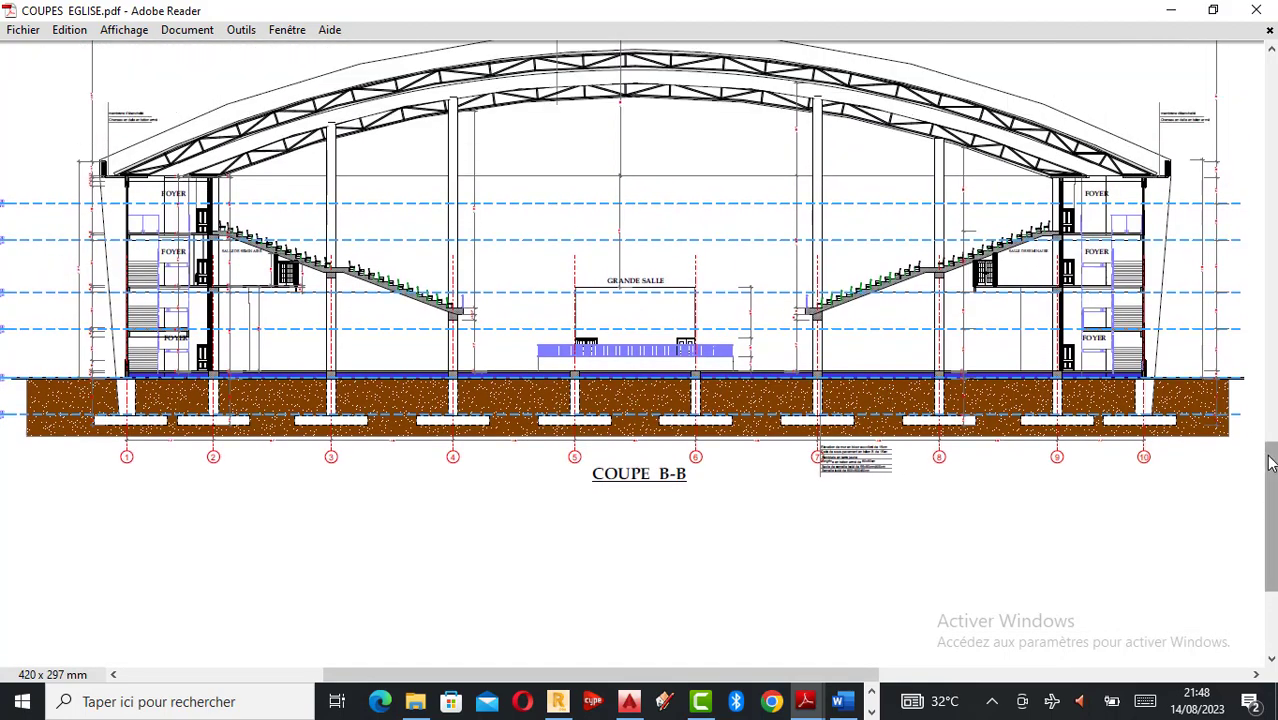
Examine section COUPE C-C, including a close-up of the foyers, seminar room, sloped seating tiers and roof trusses.
left_click_drag(1269, 449, 1272, 273)
scroll(885, 327, "up", 6)
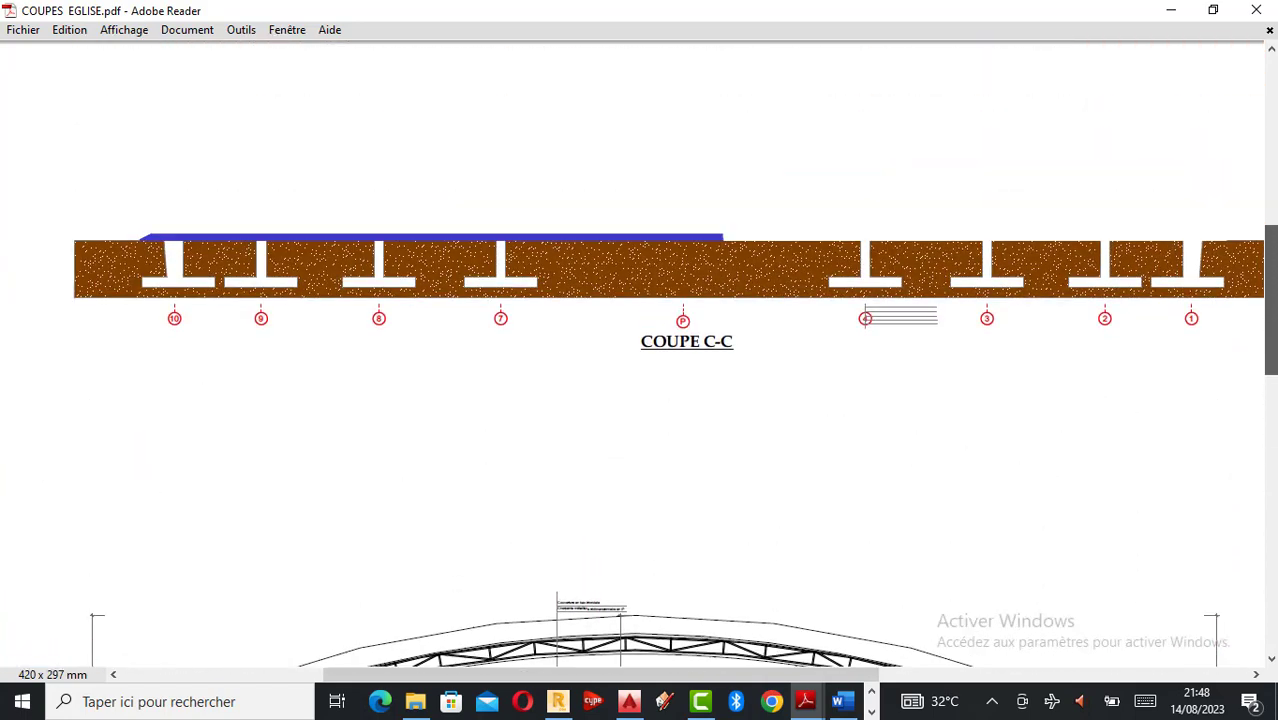
scroll(885, 327, "up", 5)
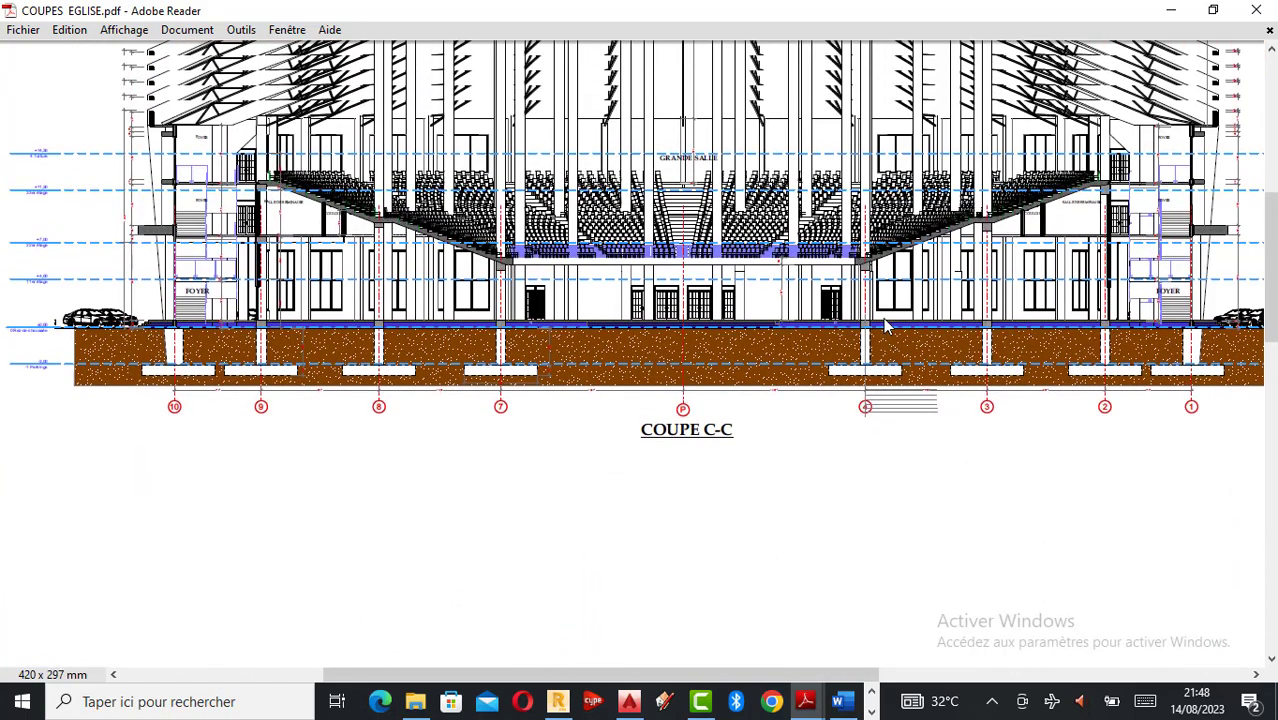
scroll(637, 465, "up", 4)
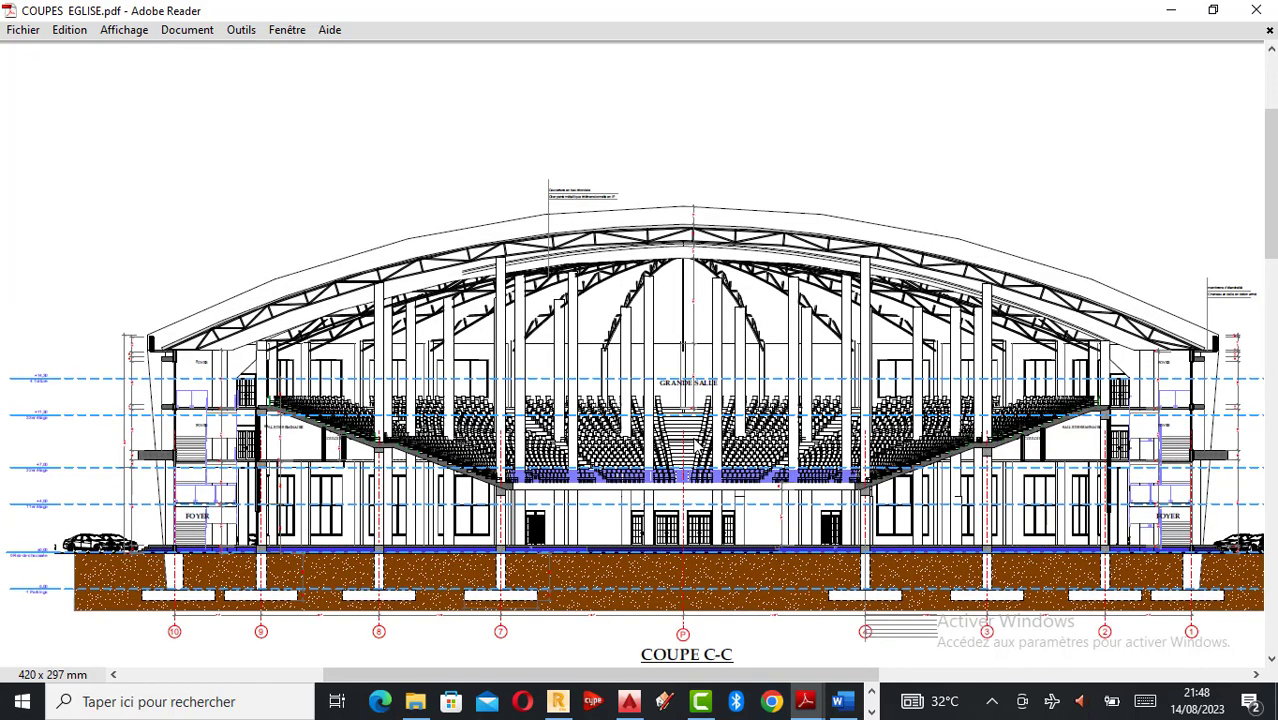
scroll(698, 442, "down", 1)
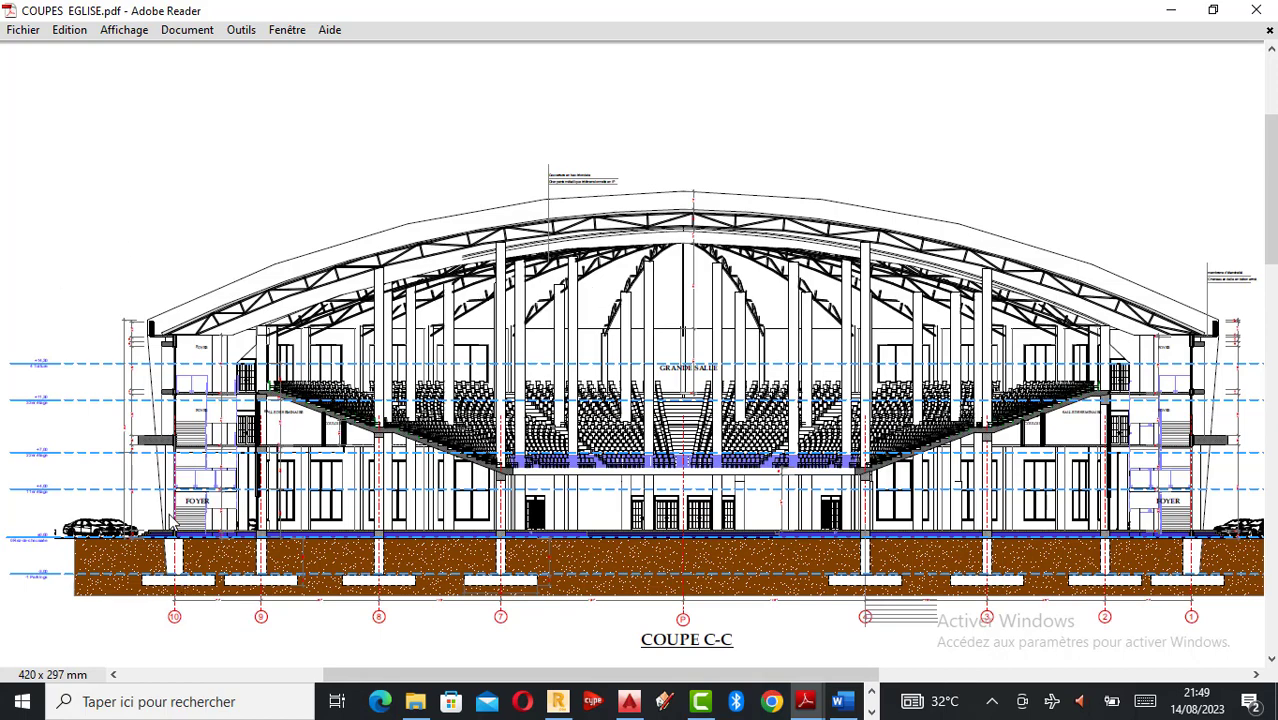
scroll(175, 515, "up", 2, "ctrl")
scroll(180, 513, "up", 1)
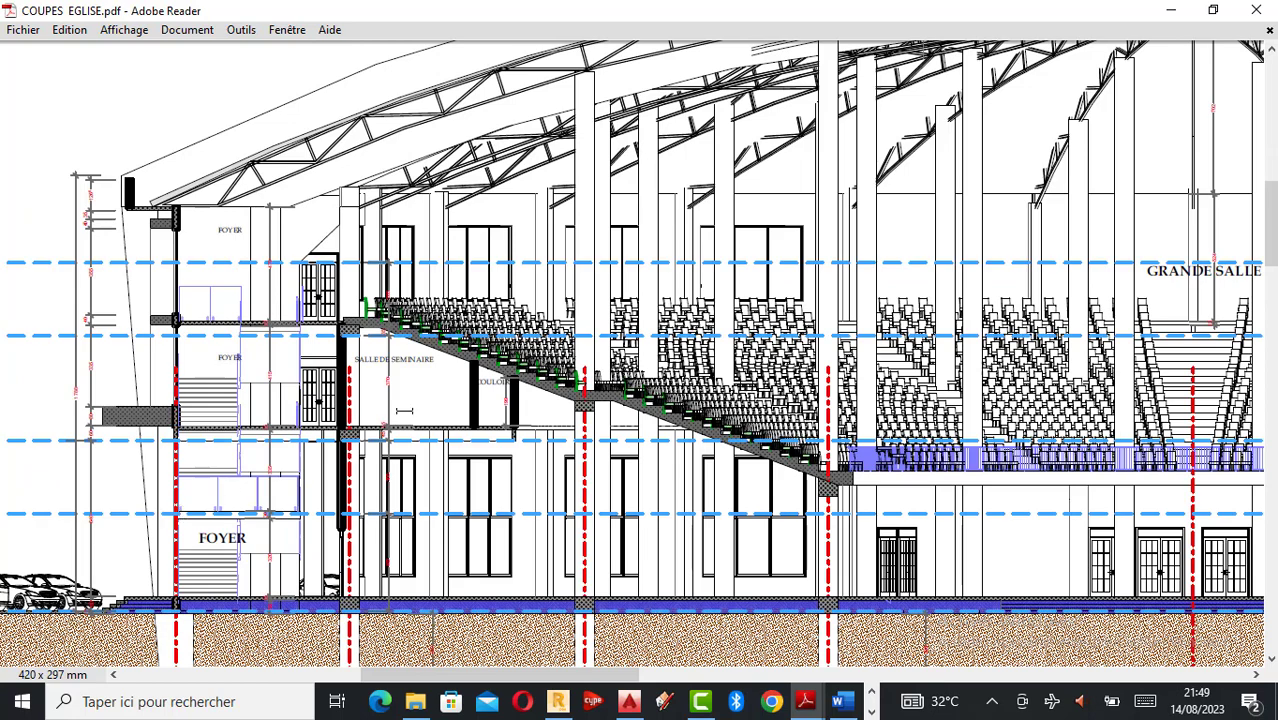
Switch to Robot Structural Analysis and examine the plan's column grid, radial axes and concentric arcs in PROJET EGLISE ACK MATADI.
left_click(557, 701)
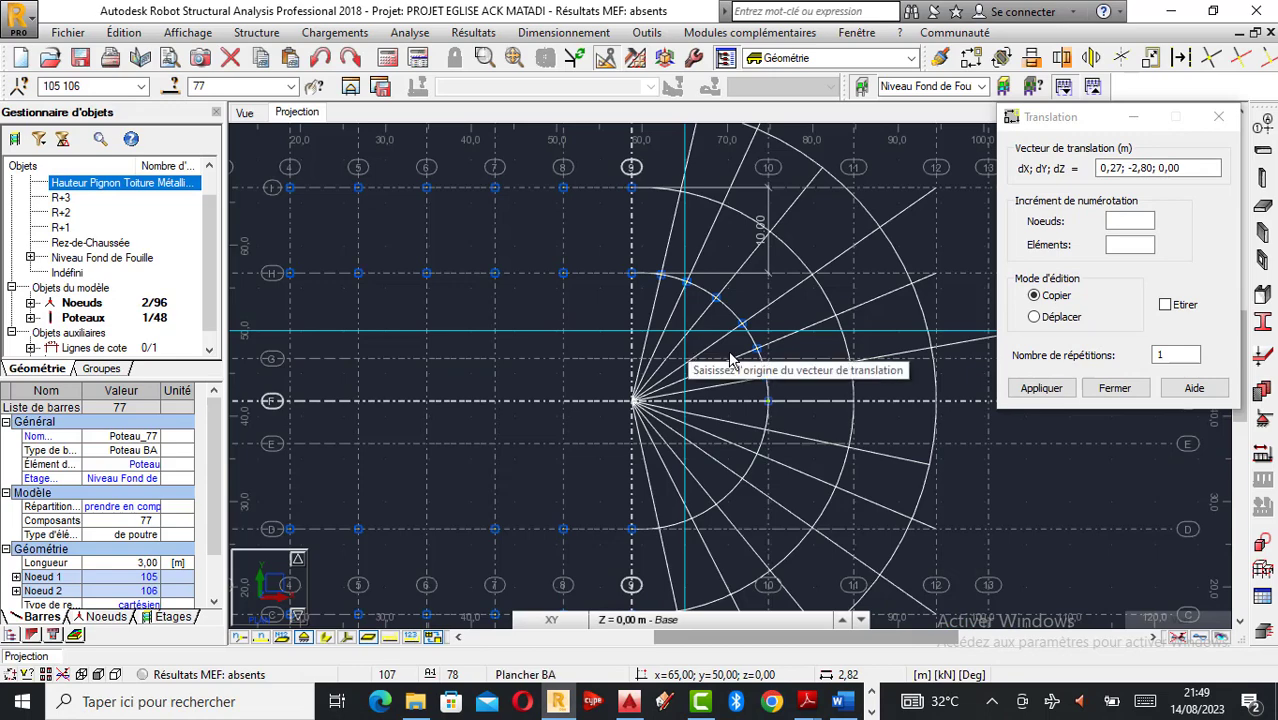
scroll(787, 387, "right", 1)
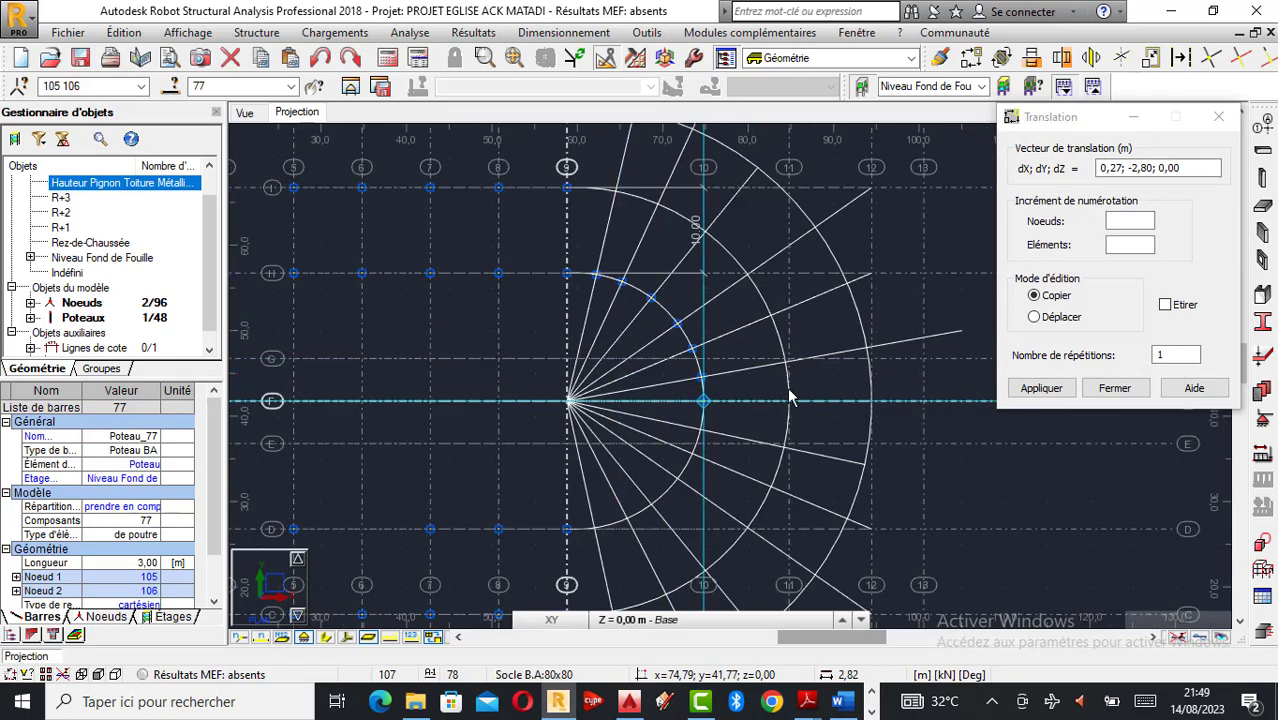
scroll(828, 386, "right", 3)
scroll(901, 388, "down", 2)
scroll(901, 396, "down", 3)
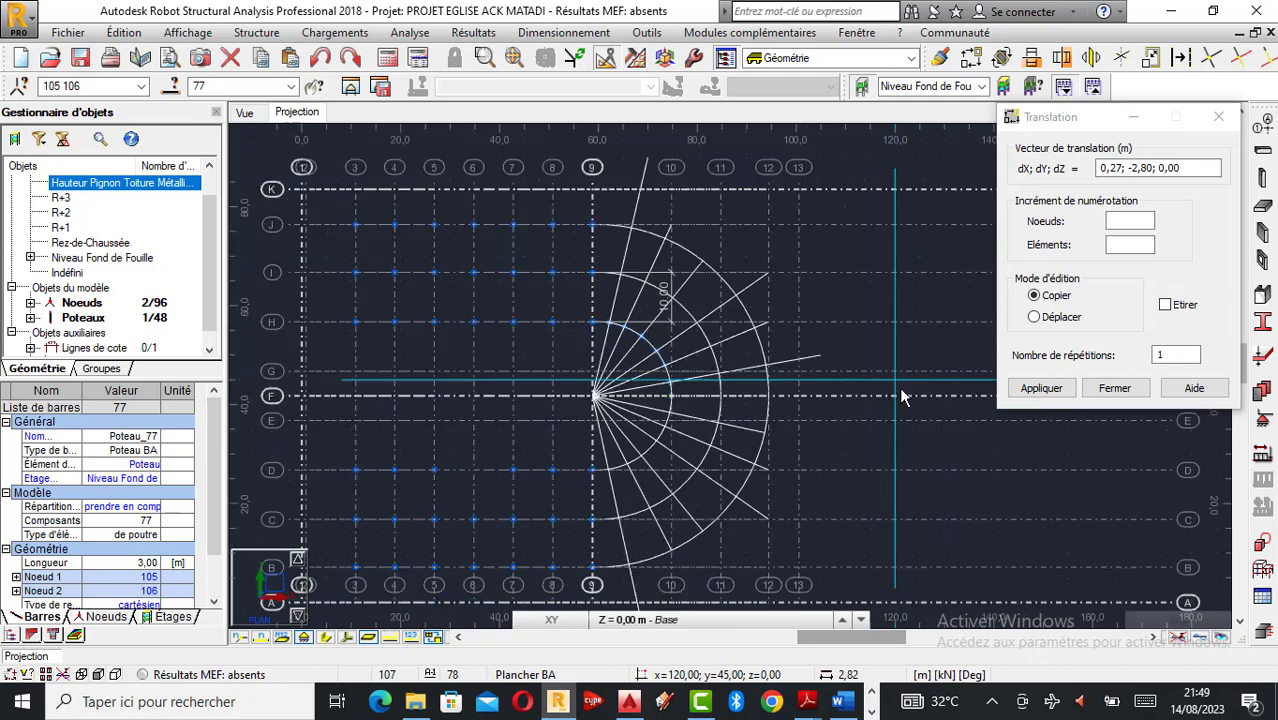
scroll(489, 420, "up", 2)
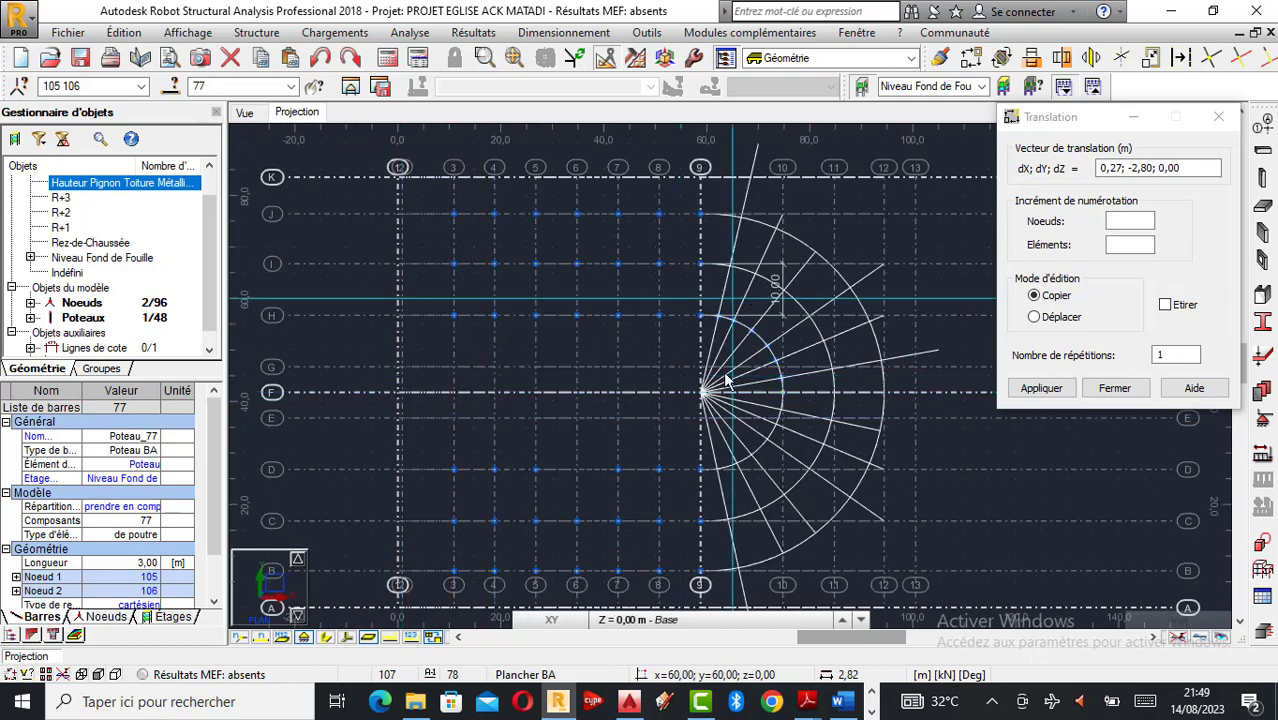
scroll(730, 373, "up", 1)
scroll(638, 302, "down", 1)
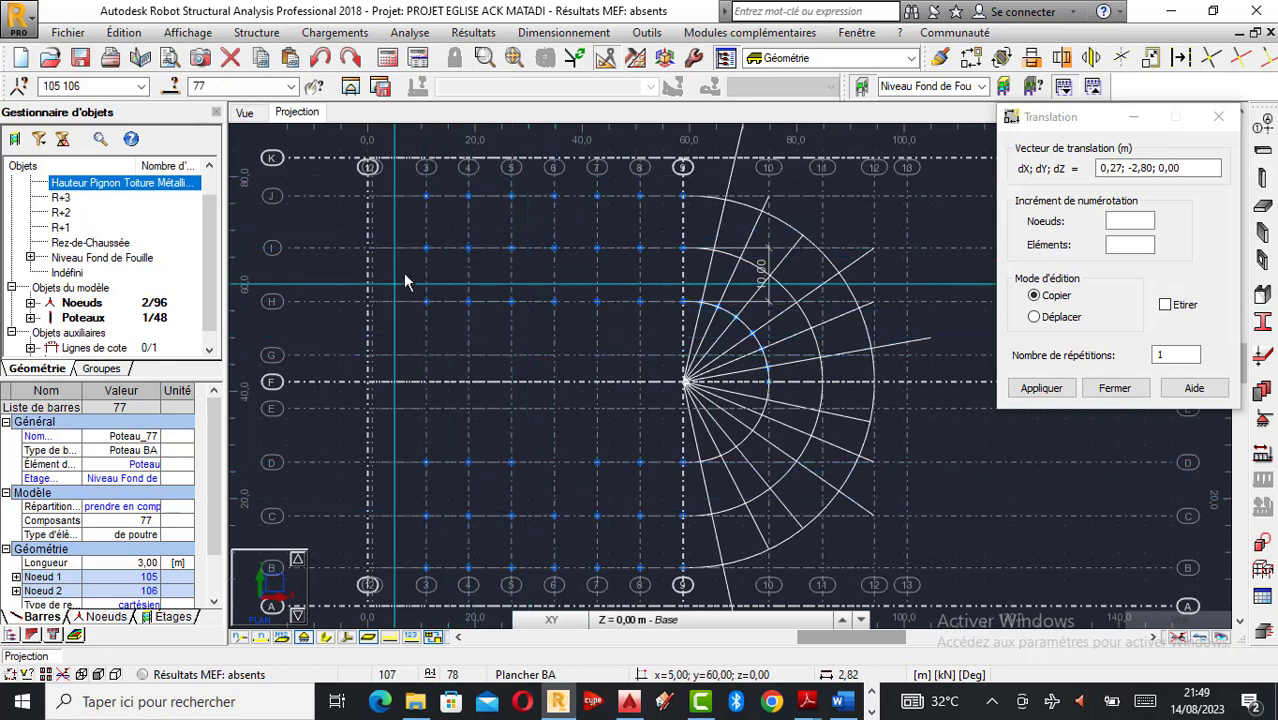
Close the Translation dialog and show the column model in the 3D view.
left_click(1219, 116)
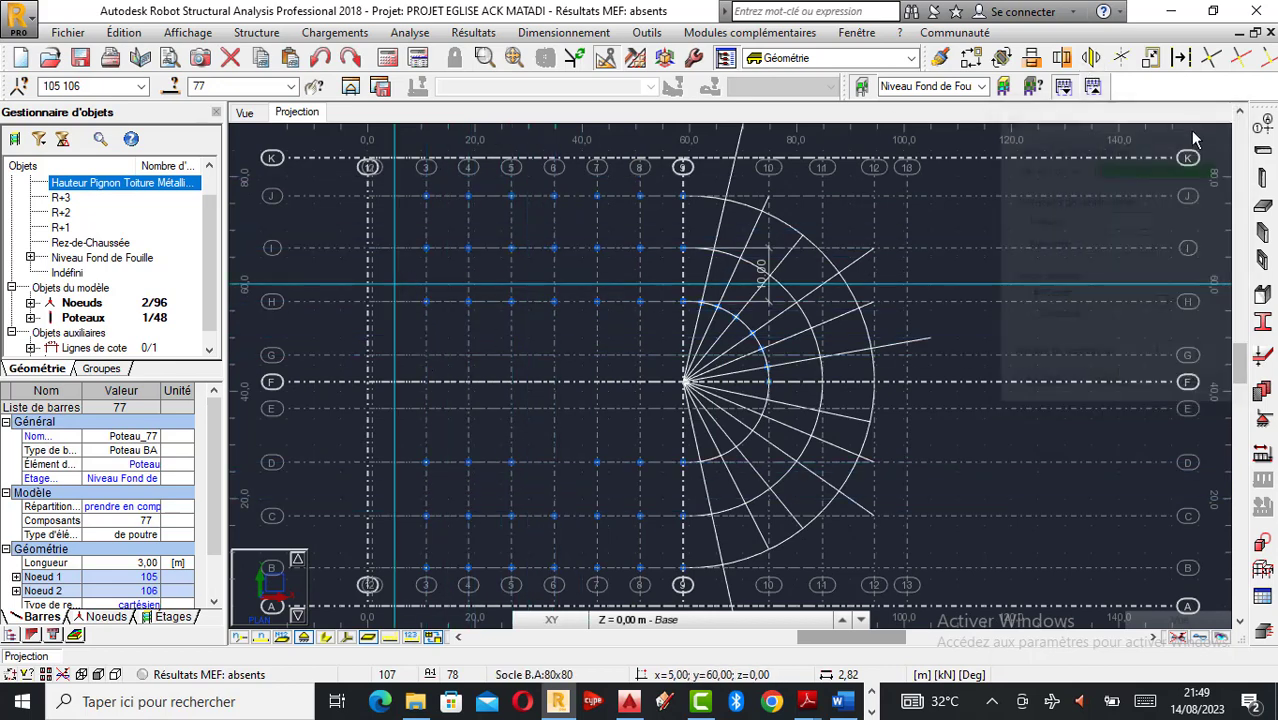
left_click(1244, 128)
scroll(977, 325, "down", 2)
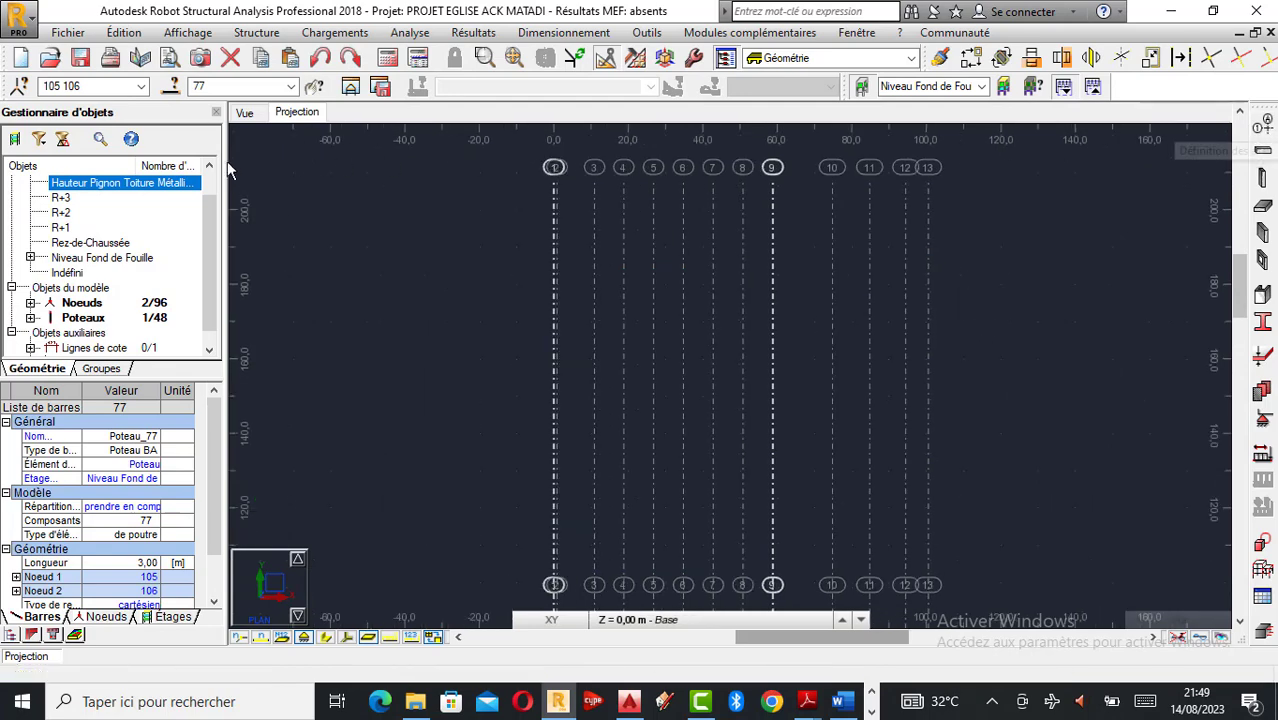
left_click(246, 113)
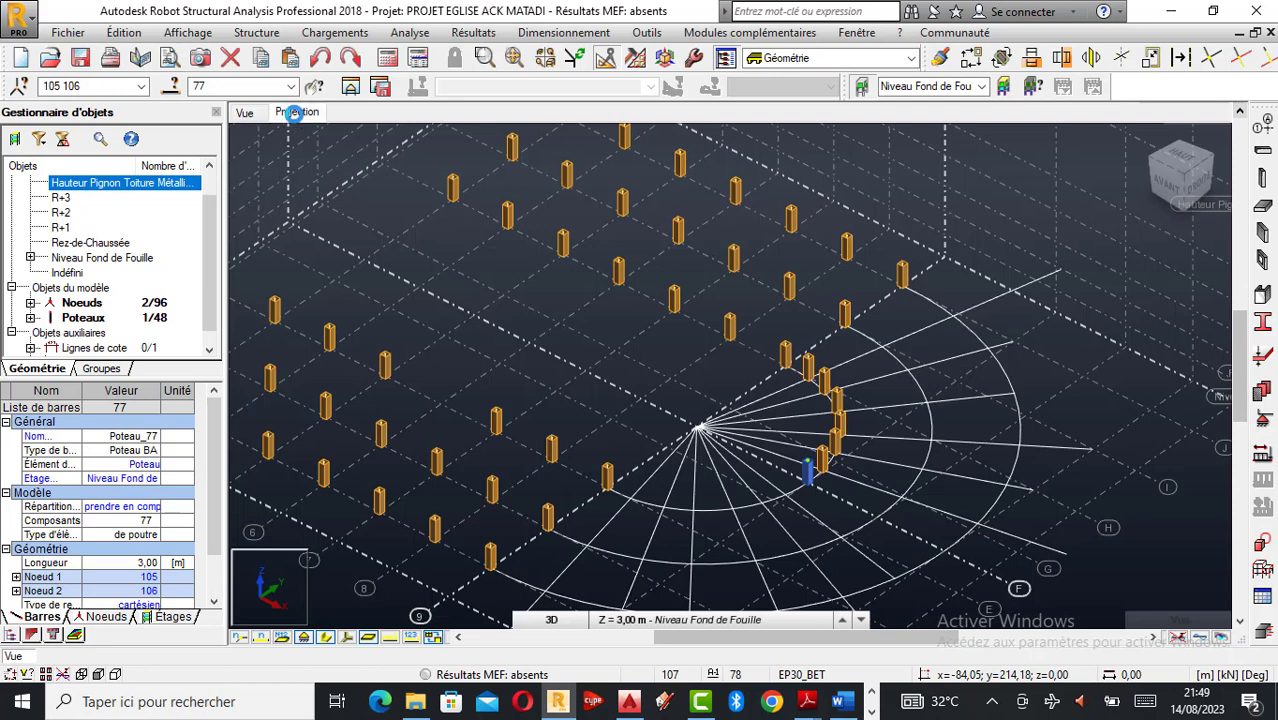
Compare the Base, Rez-de-Chaussée and Niveau Fond de Fouille levels in the XY projection view, ending on Niveau Fond de Fouille at 3.00 m.
left_click(295, 113)
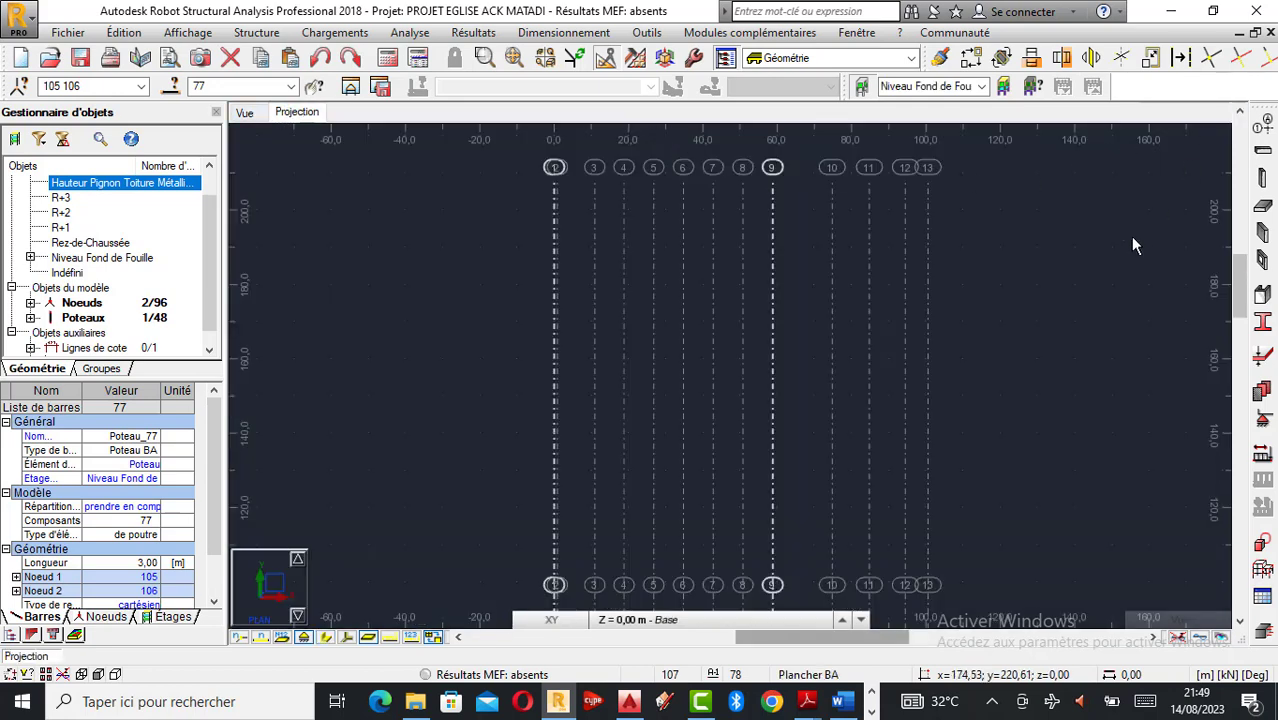
scroll(1135, 245, "up", 2)
left_click(636, 620)
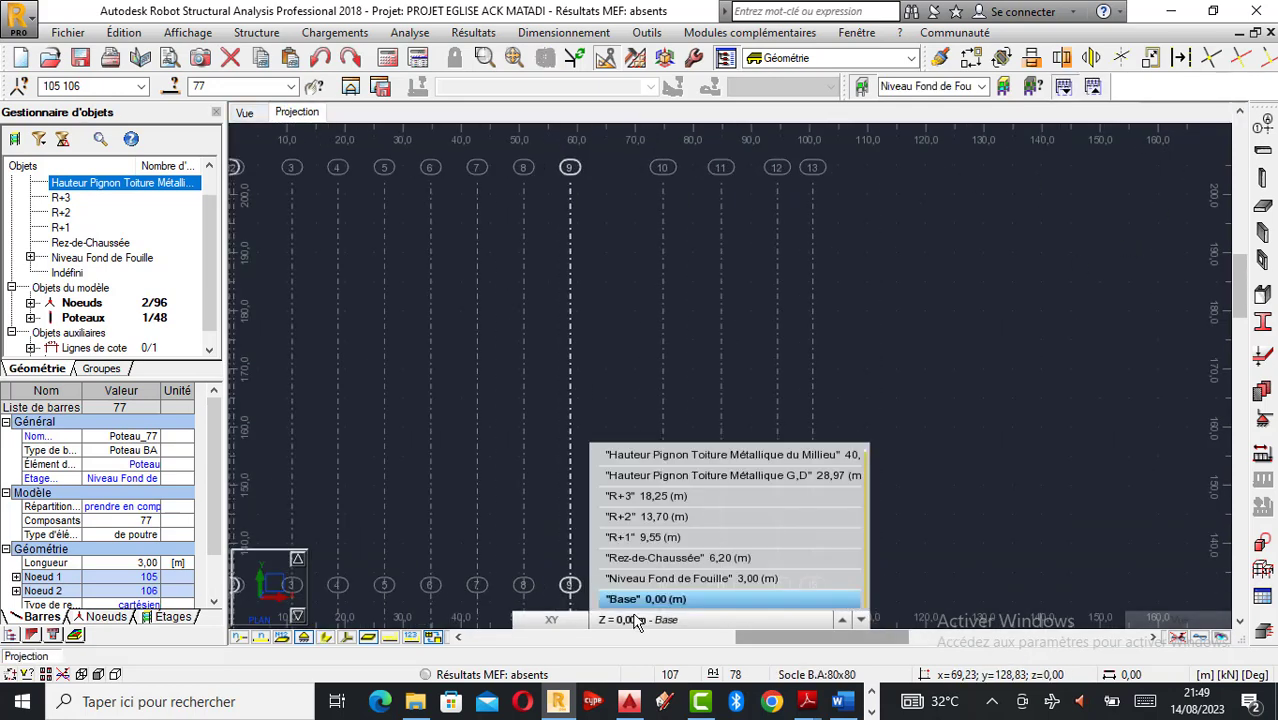
left_click(667, 580)
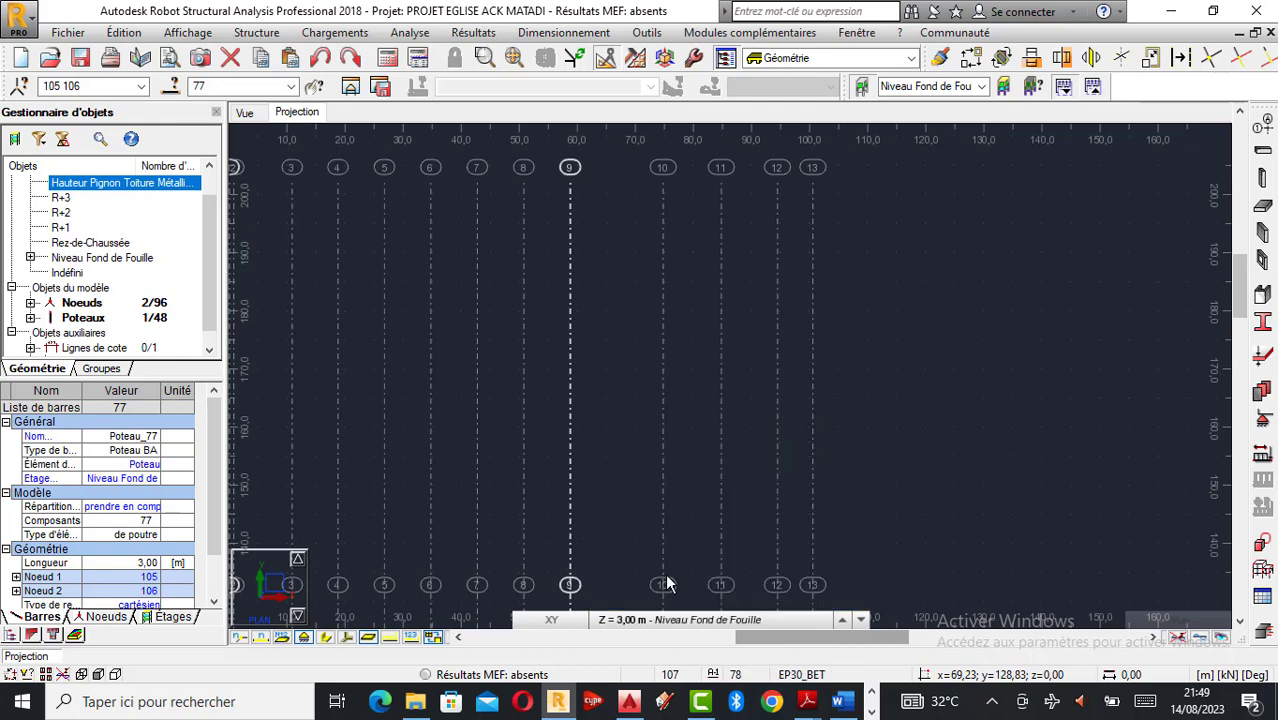
left_click(636, 621)
left_click(558, 620)
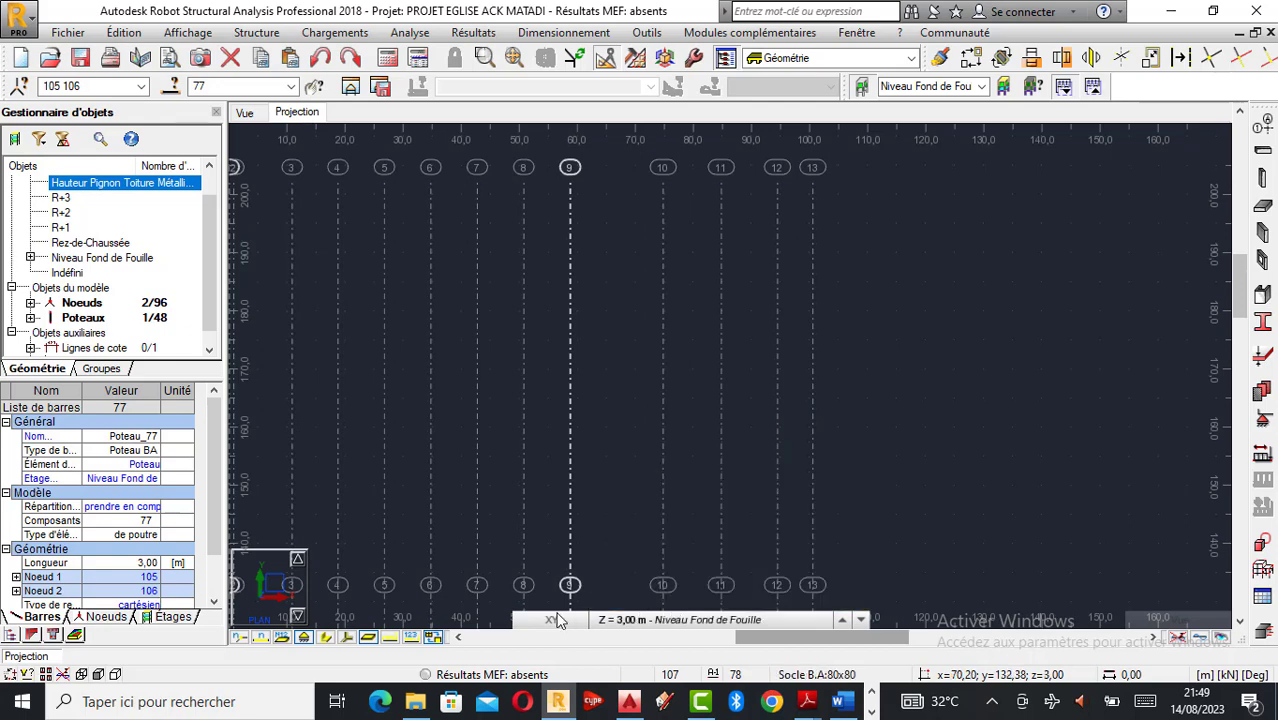
left_click(625, 620)
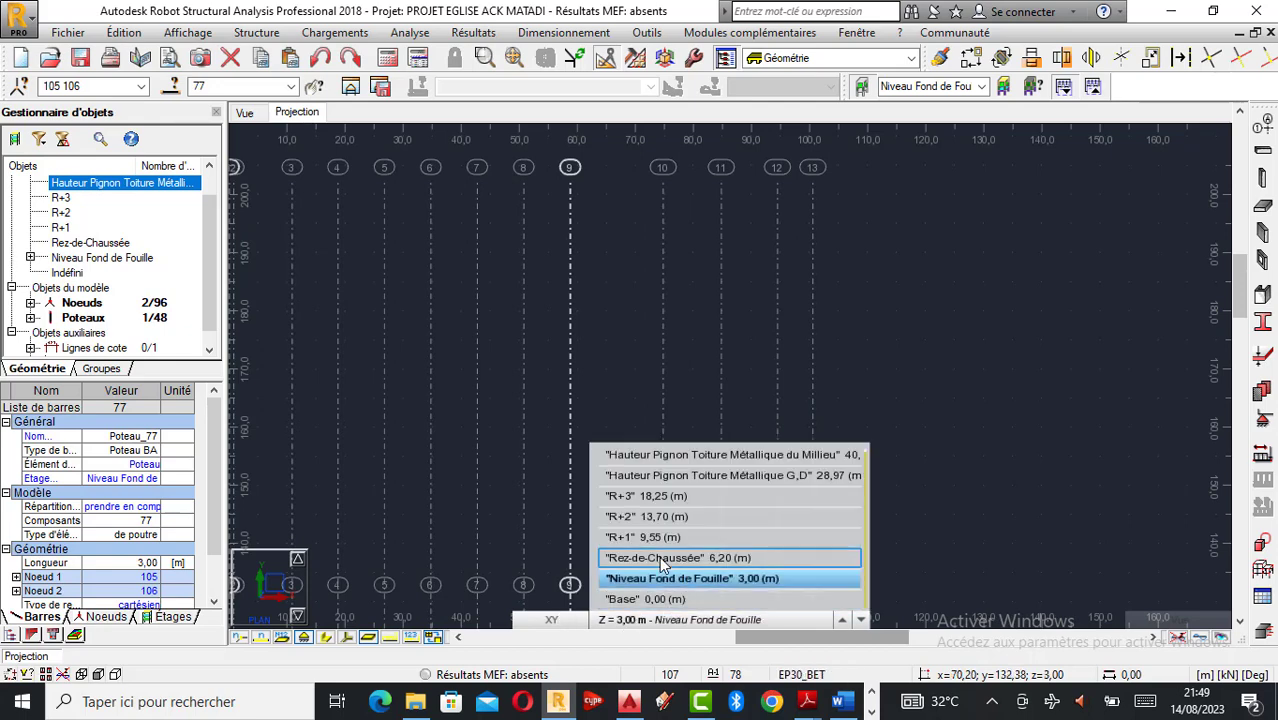
left_click(660, 558)
left_click(600, 620)
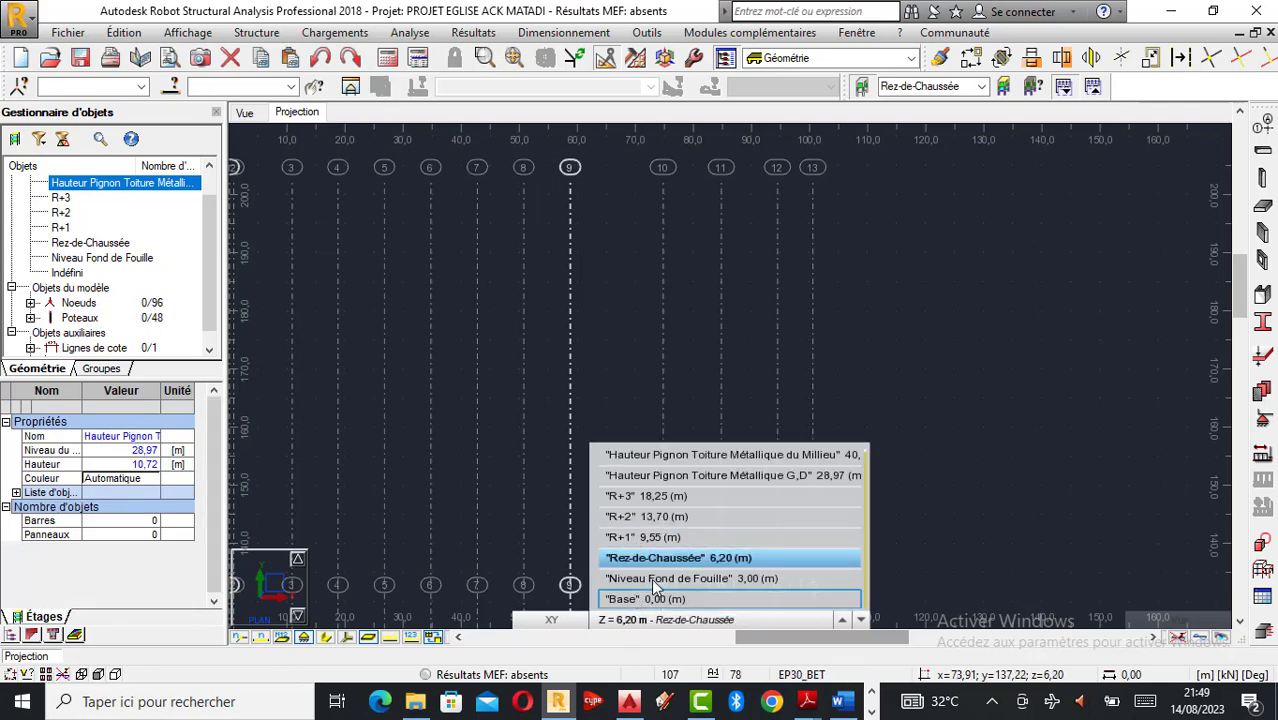
left_click(655, 580)
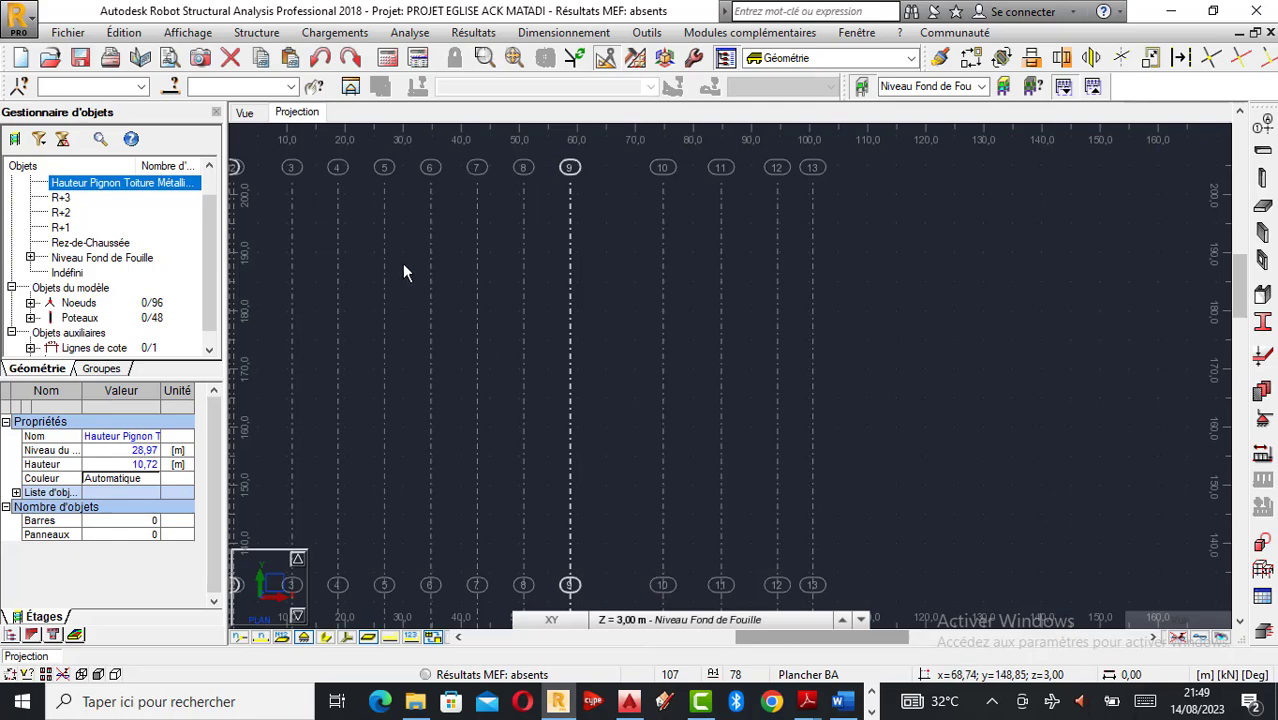
Examine the column layout in the 3D view, including the rows on both sides and the columns along the inner arc.
left_click(246, 113)
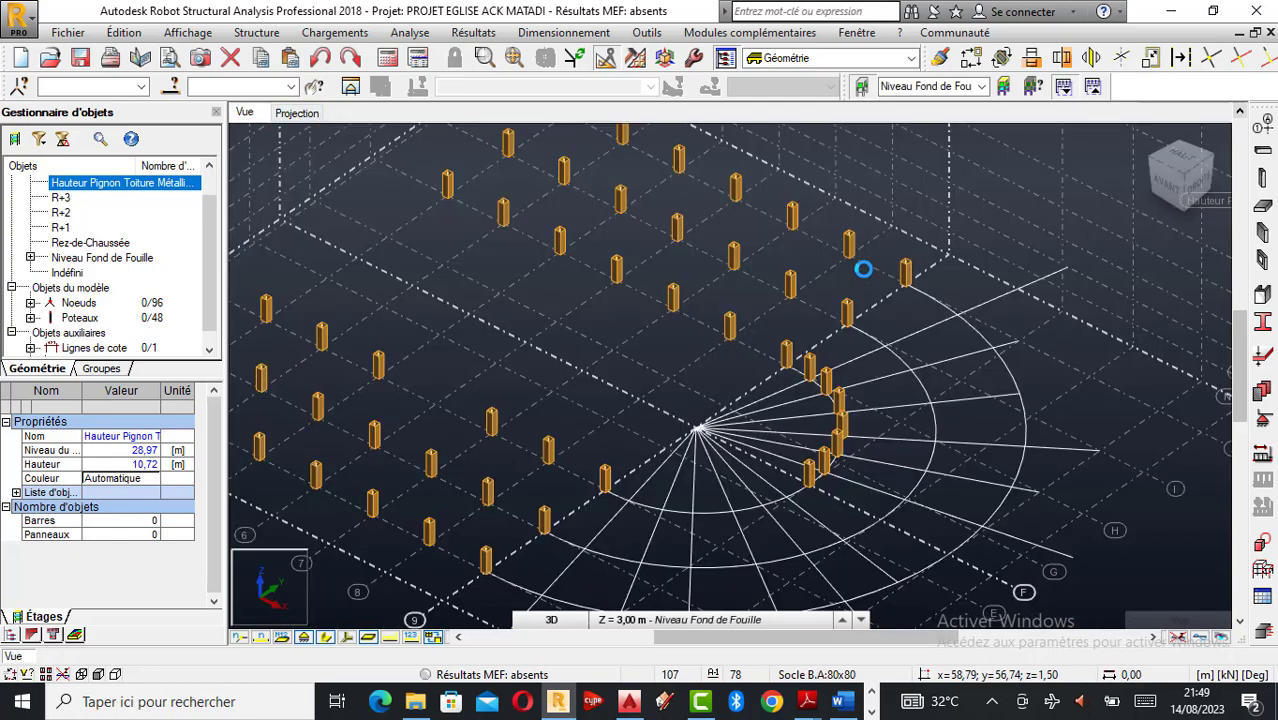
scroll(1025, 359, "down", 5)
scroll(879, 389, "up", 6)
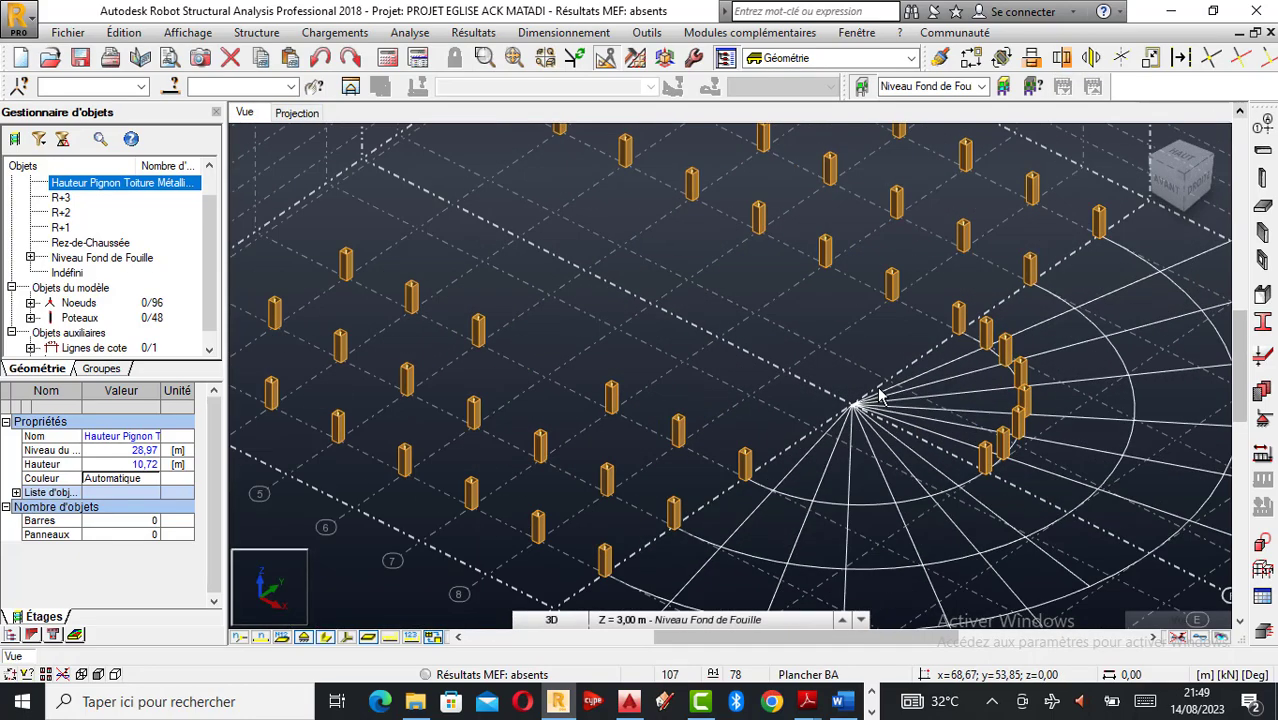
scroll(879, 395, "down", 2)
scroll(893, 237, "up", 4)
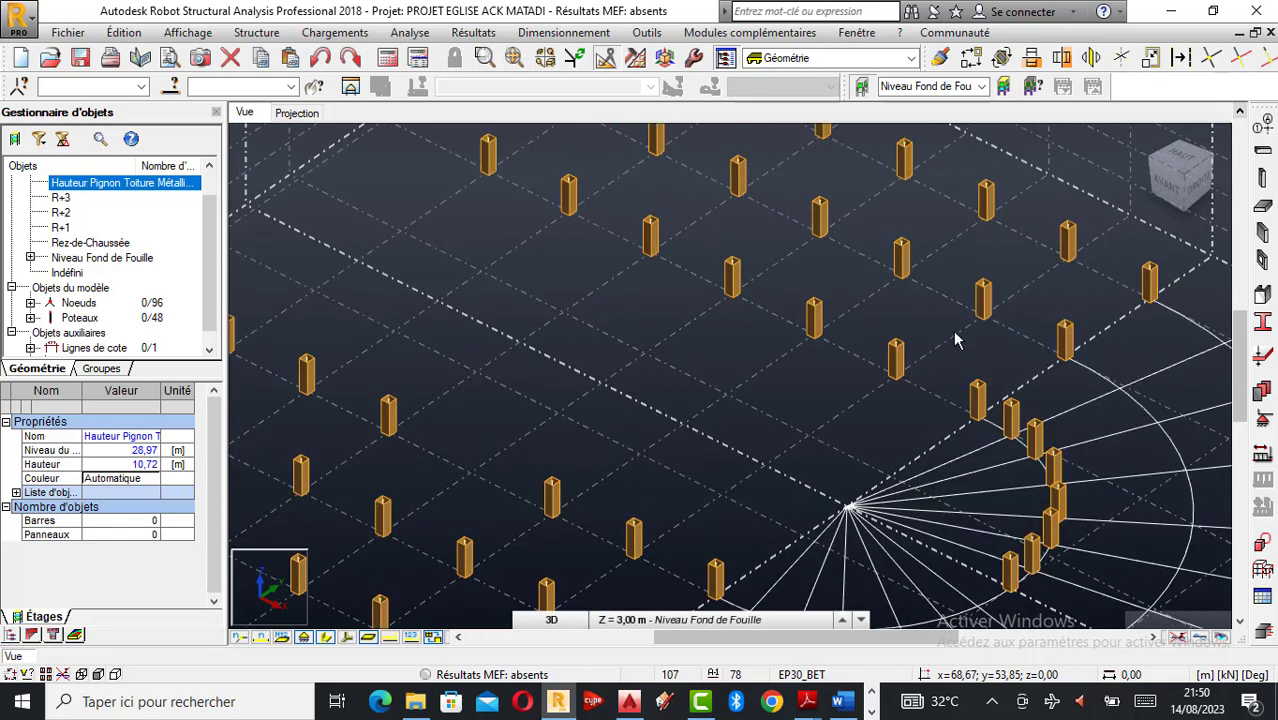
scroll(955, 340, "down", 3)
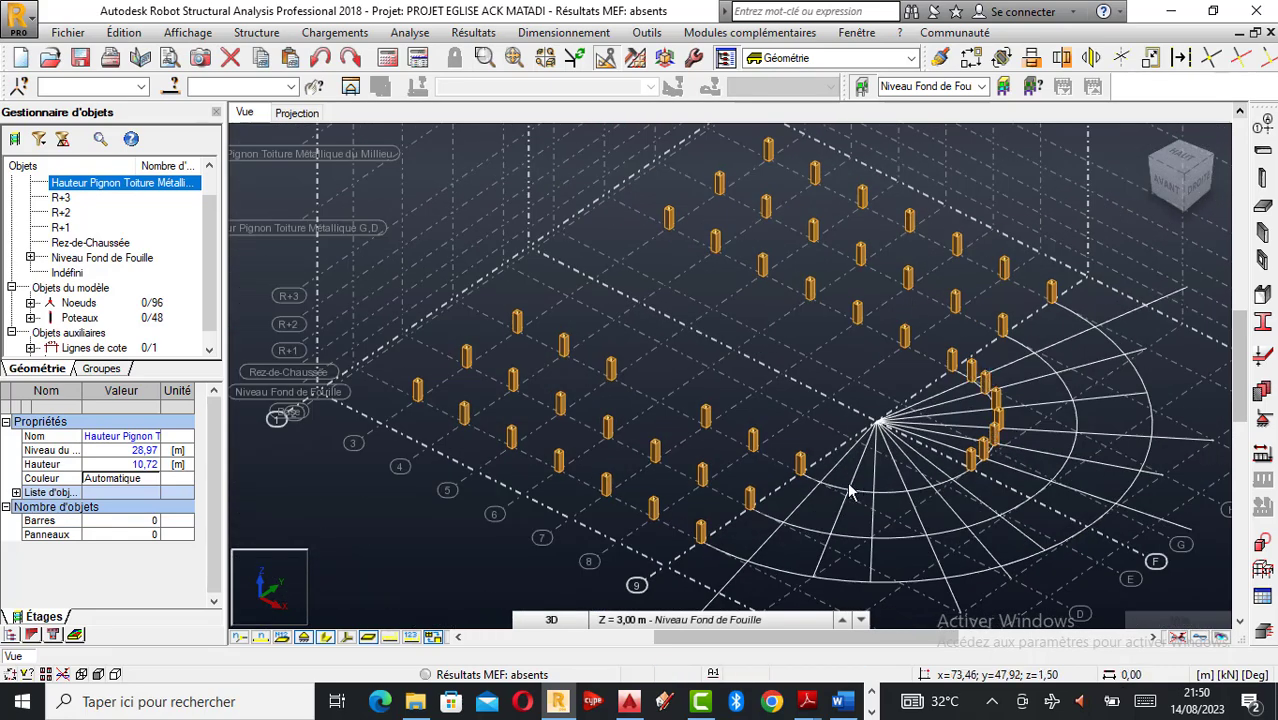
scroll(799, 462, "up", 2)
scroll(748, 260, "down", 2)
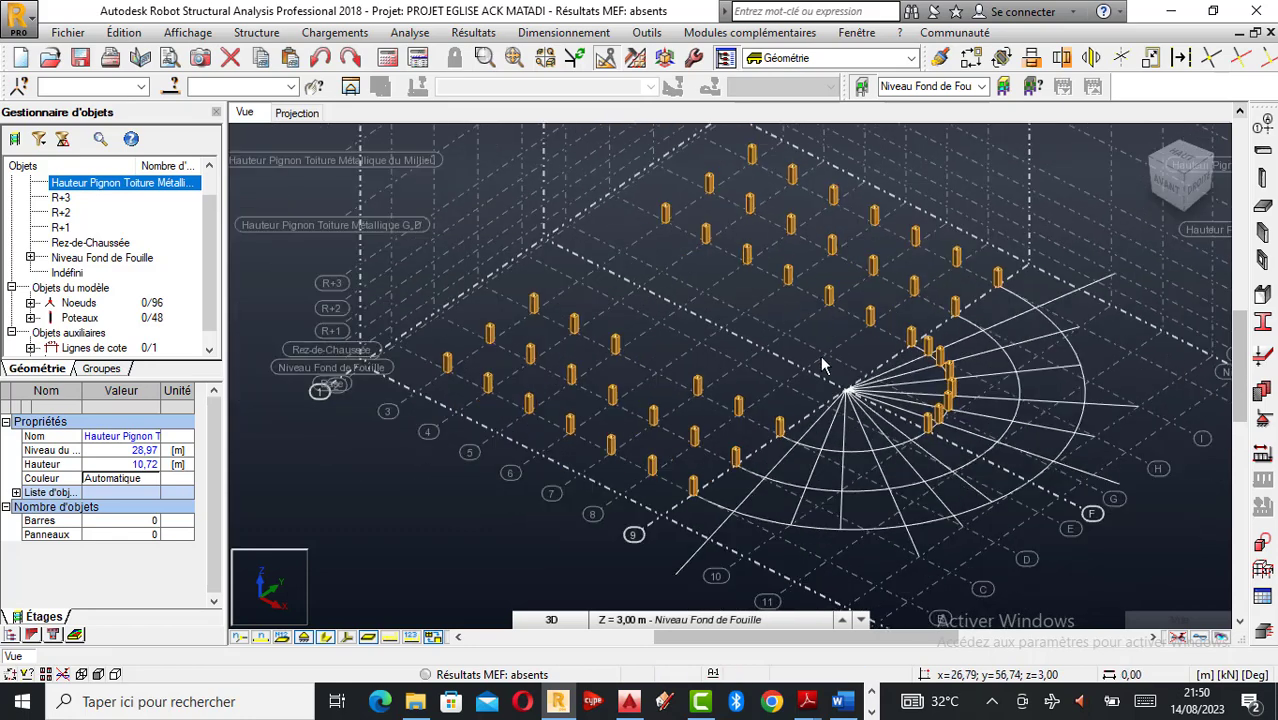
scroll(824, 364, "up", 2)
scroll(706, 348, "down", 3)
scroll(965, 427, "up", 2)
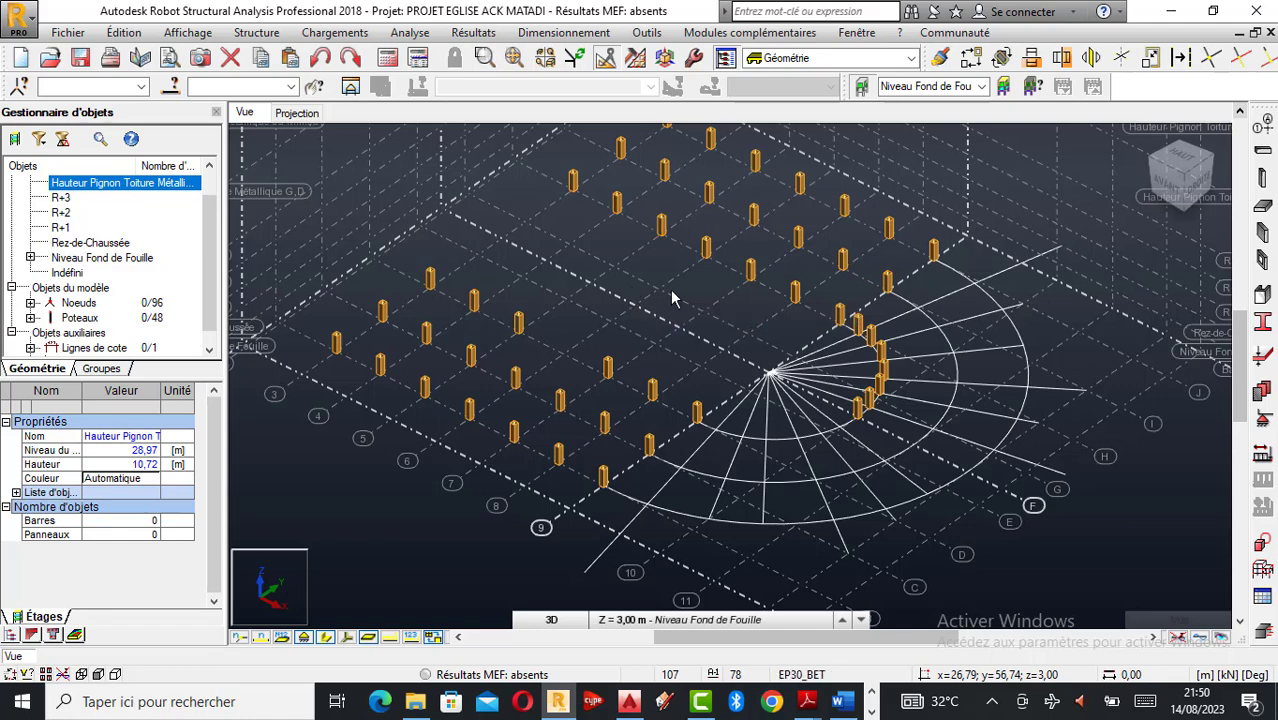
scroll(671, 291, "up", 2)
scroll(757, 329, "down", 4)
scroll(732, 330, "up", 1)
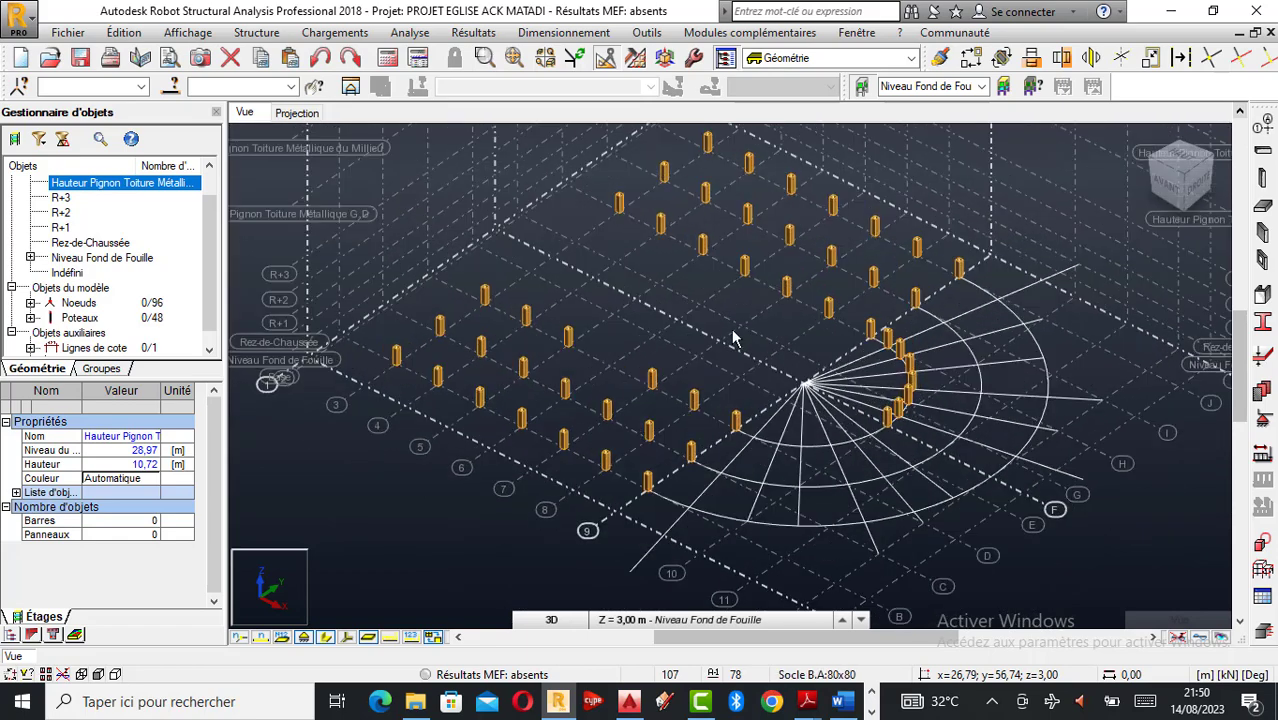
Show the model in XY plan and in XZ elevation on construction line A, and examine the storey levels.
left_click(556, 618)
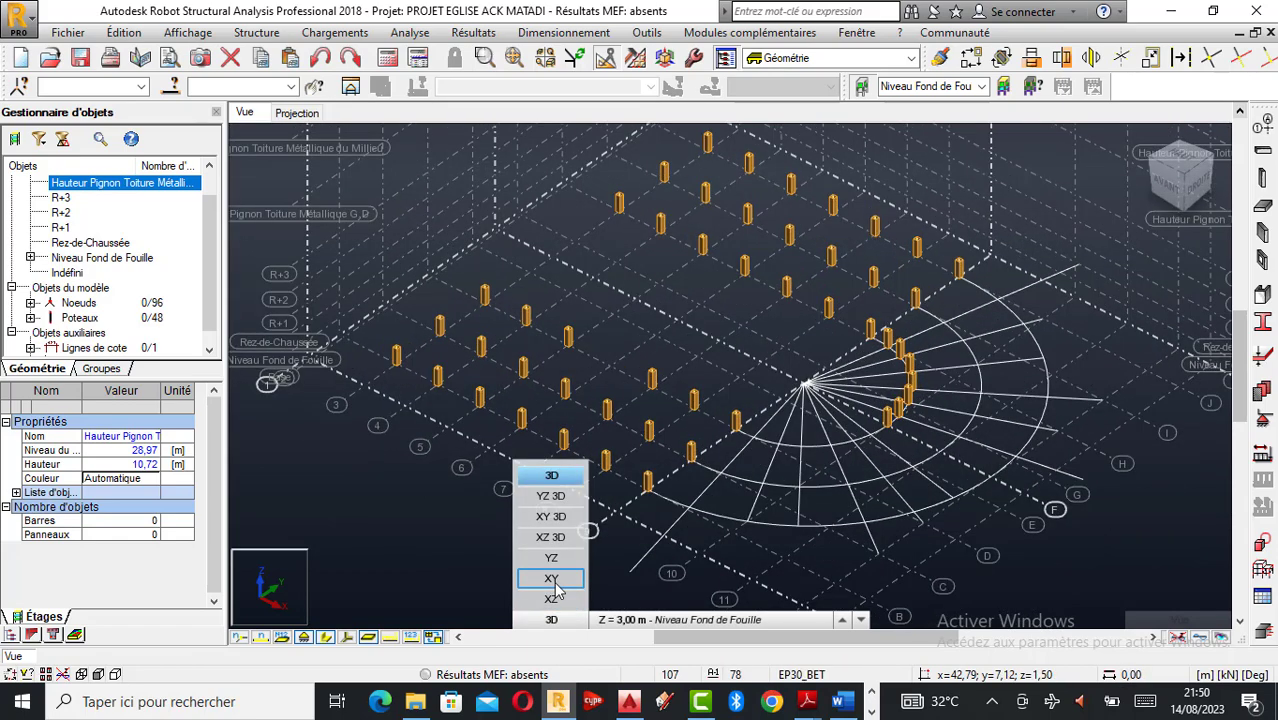
left_click(553, 579)
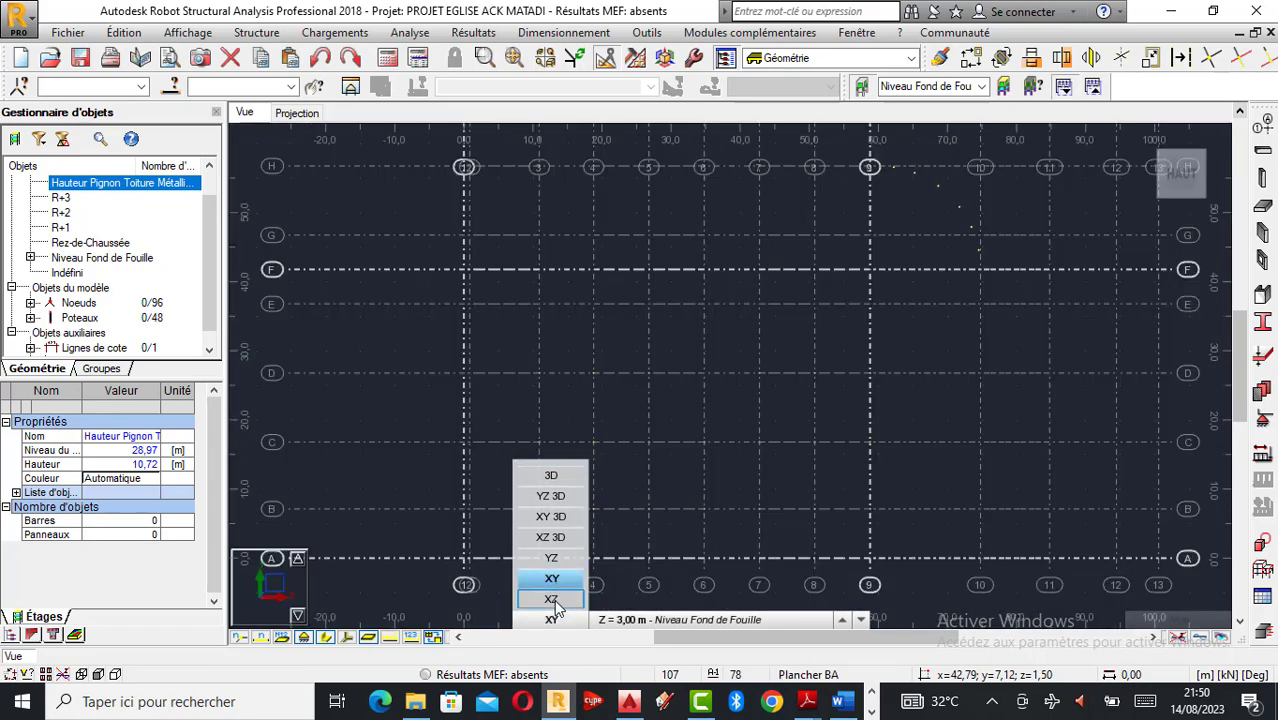
left_click(551, 598)
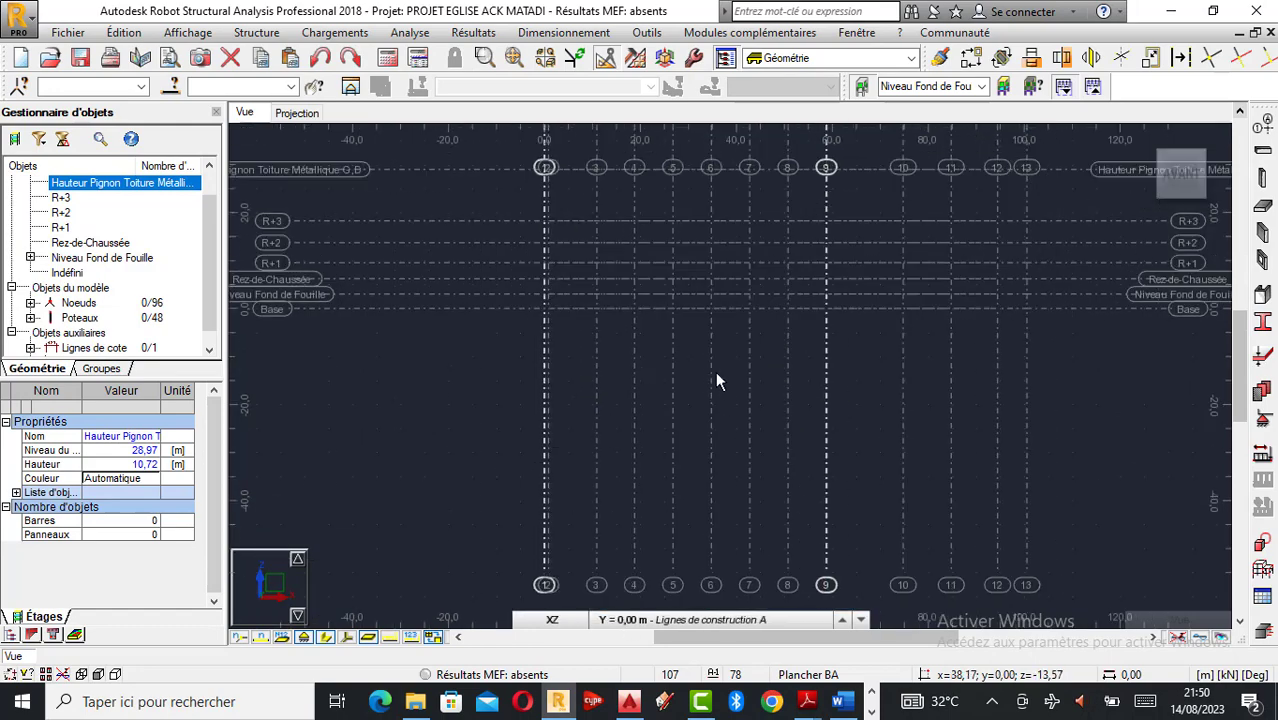
scroll(691, 381, "down", 3)
scroll(662, 276, "up", 5)
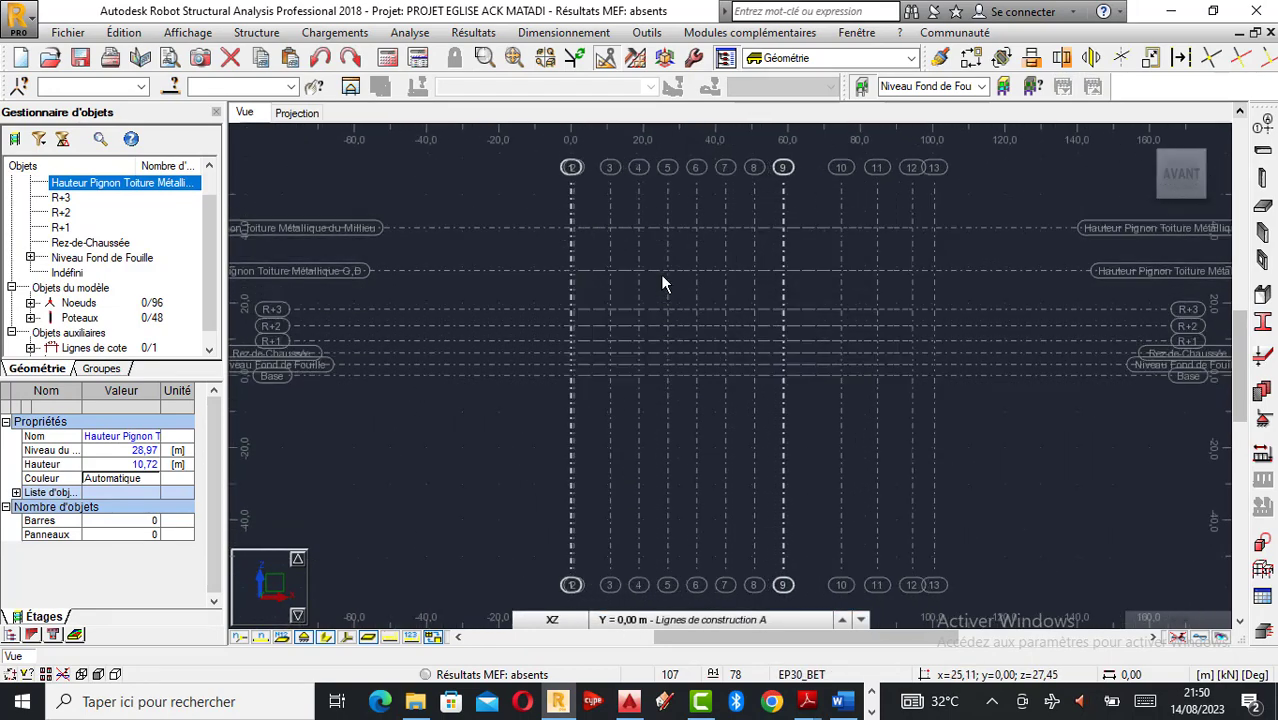
Return to the XY plan at the Base level, 0.00 m, and examine the radial axes and concentric arcs.
mouse_move(565, 621)
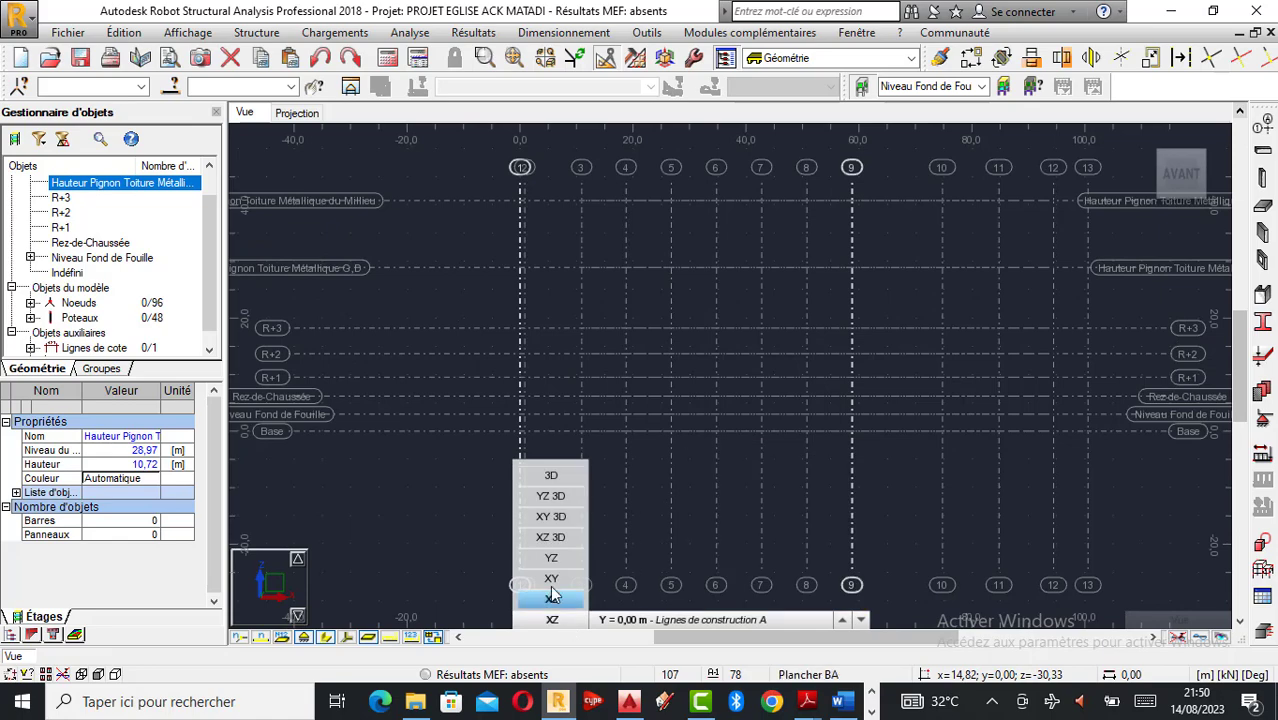
left_click(555, 588)
mouse_move(658, 624)
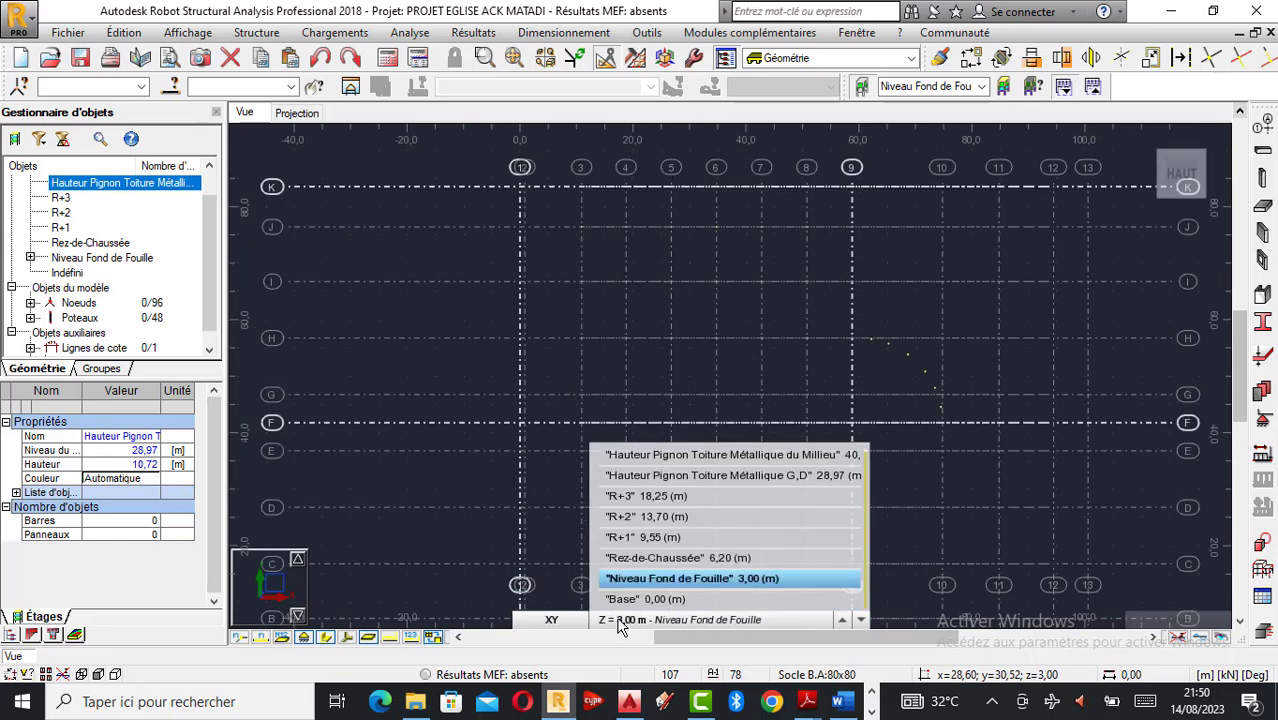
left_click(645, 600)
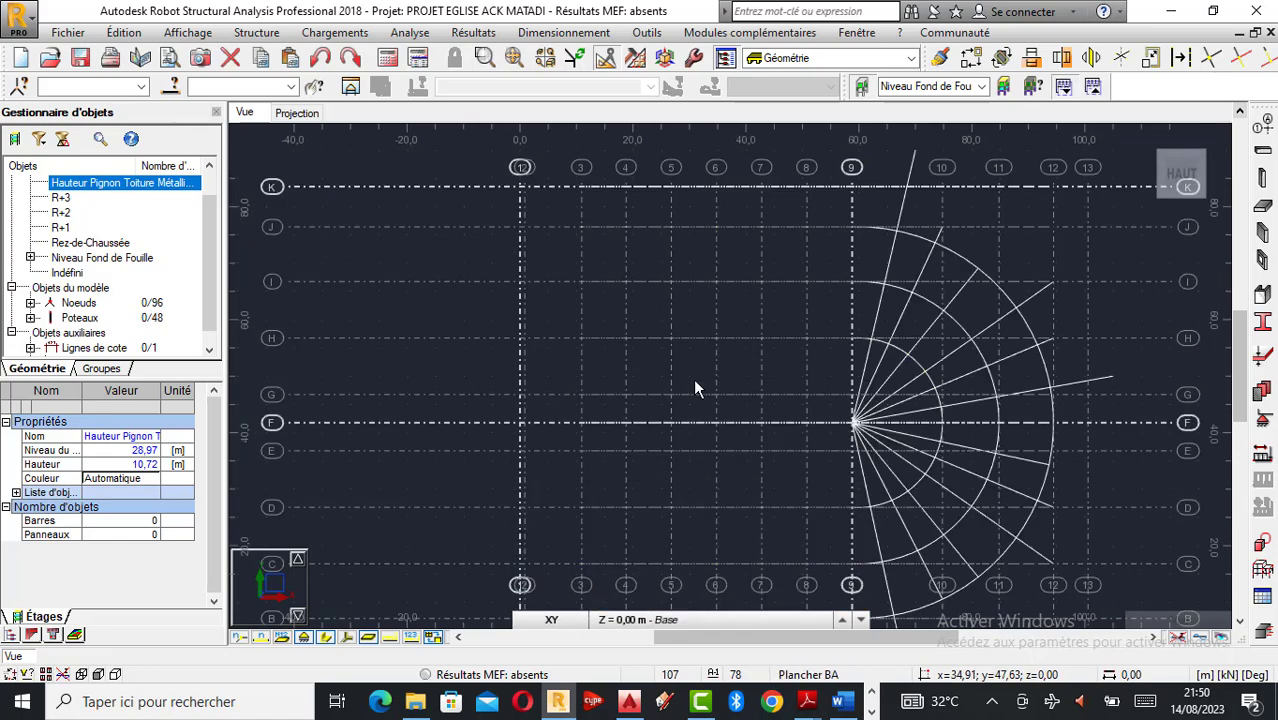
scroll(693, 378, "down", 2)
scroll(768, 445, "up", 3)
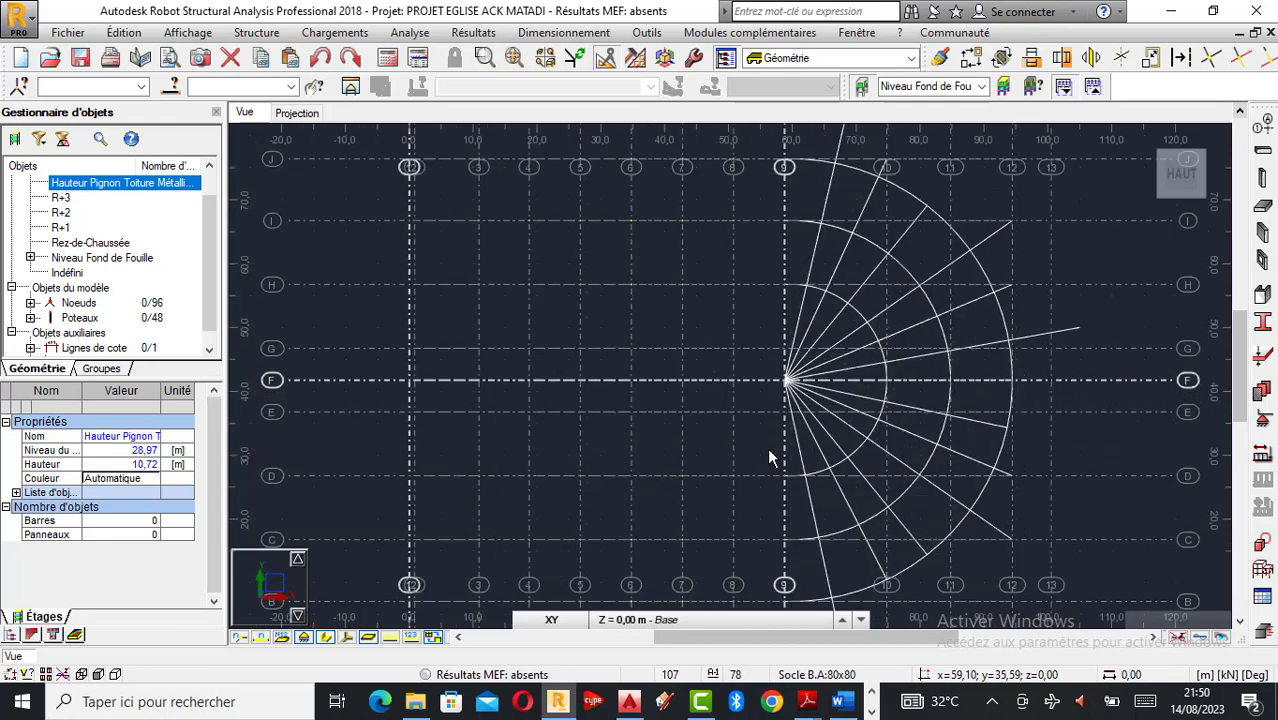
Set the XY plan to Niveau Fond de Fouille at 3.00 m and examine the column points along the inner arc.
mouse_move(640, 617)
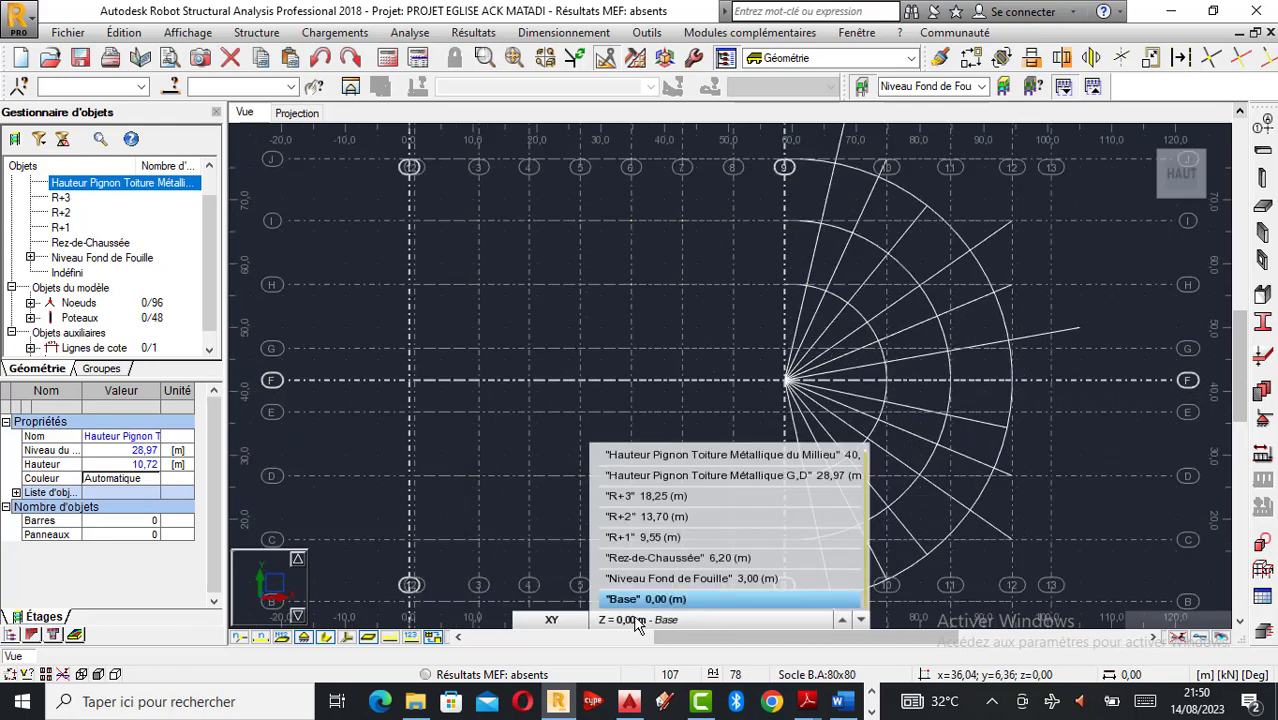
left_click(678, 579)
scroll(744, 423, "down", 3)
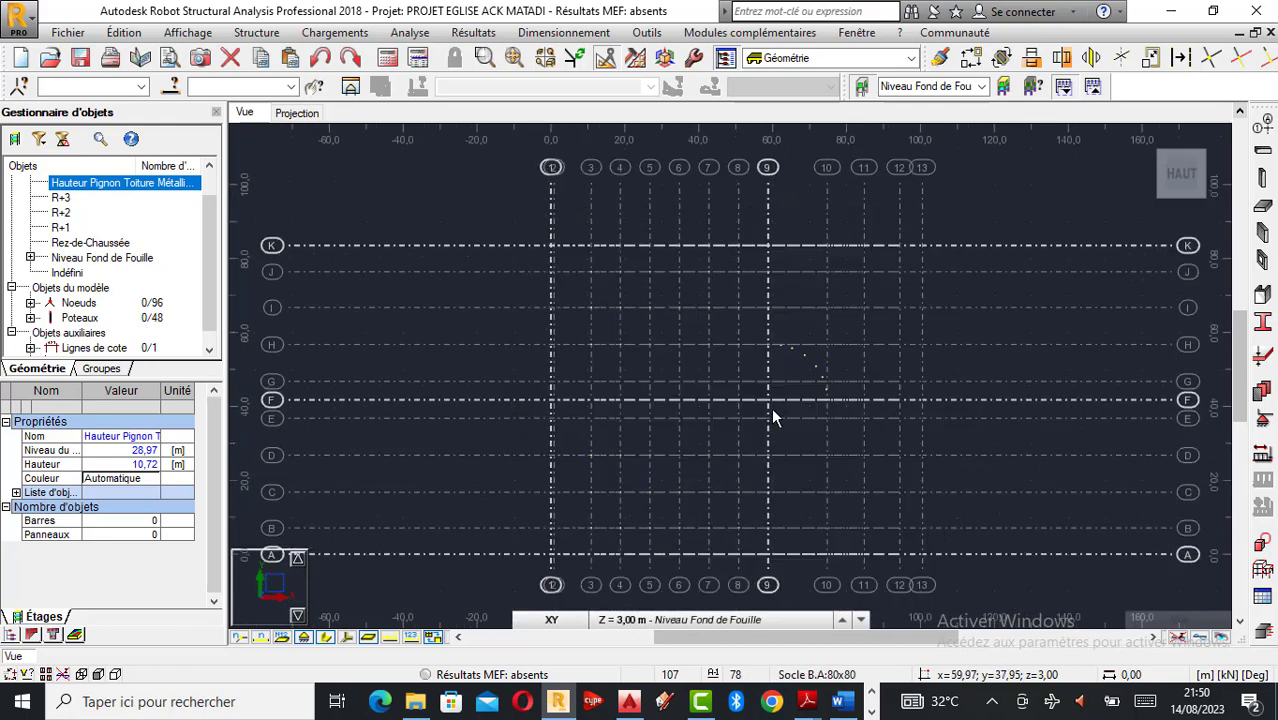
scroll(773, 417, "up", 1)
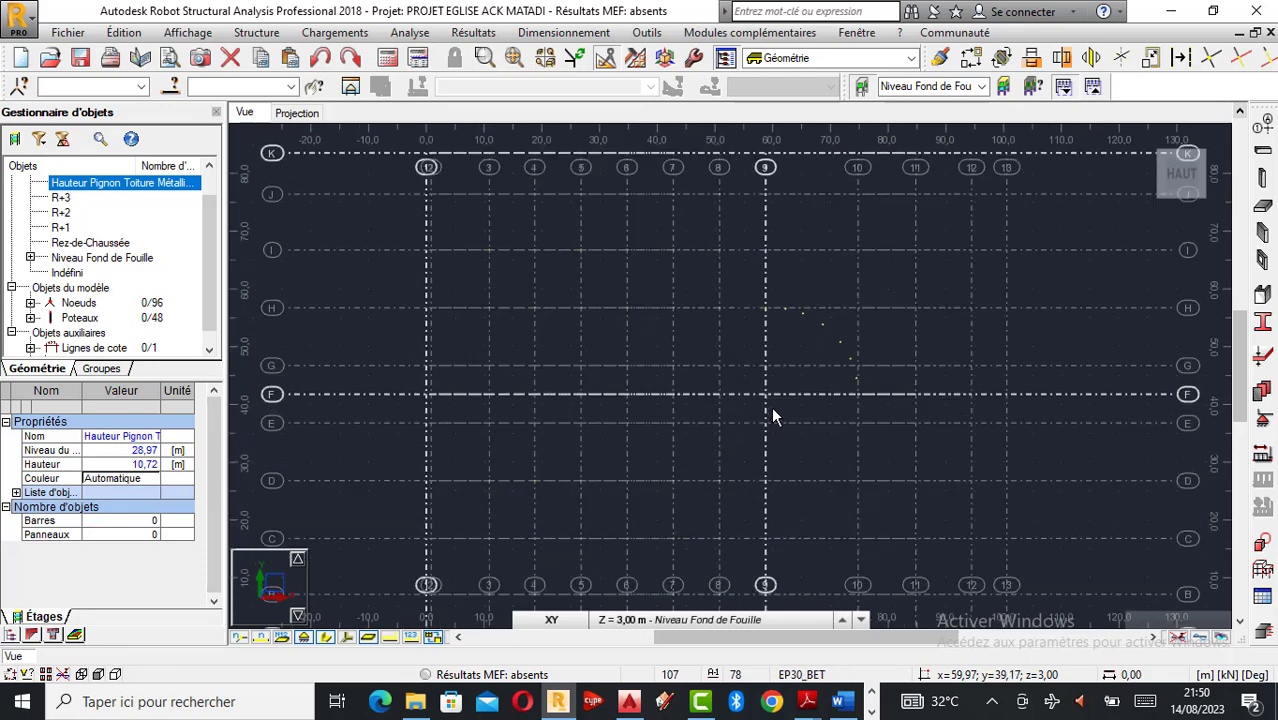
scroll(805, 377, "up", 1)
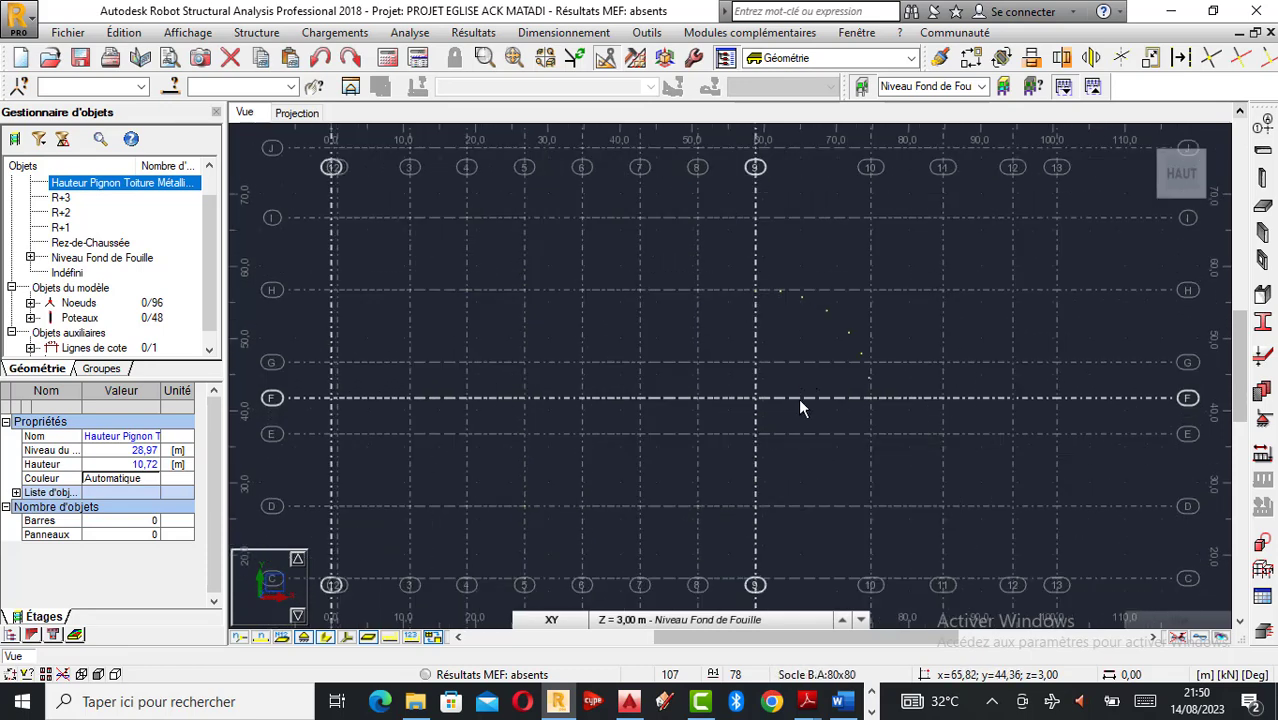
scroll(703, 556, "down", 1)
Inspect the XY plan at Rez-de-Chaussée 6.20 m, R+1 9.55 m and R+2 13.70 m, returning to Niveau Fond de Fouille.
left_click(641, 619)
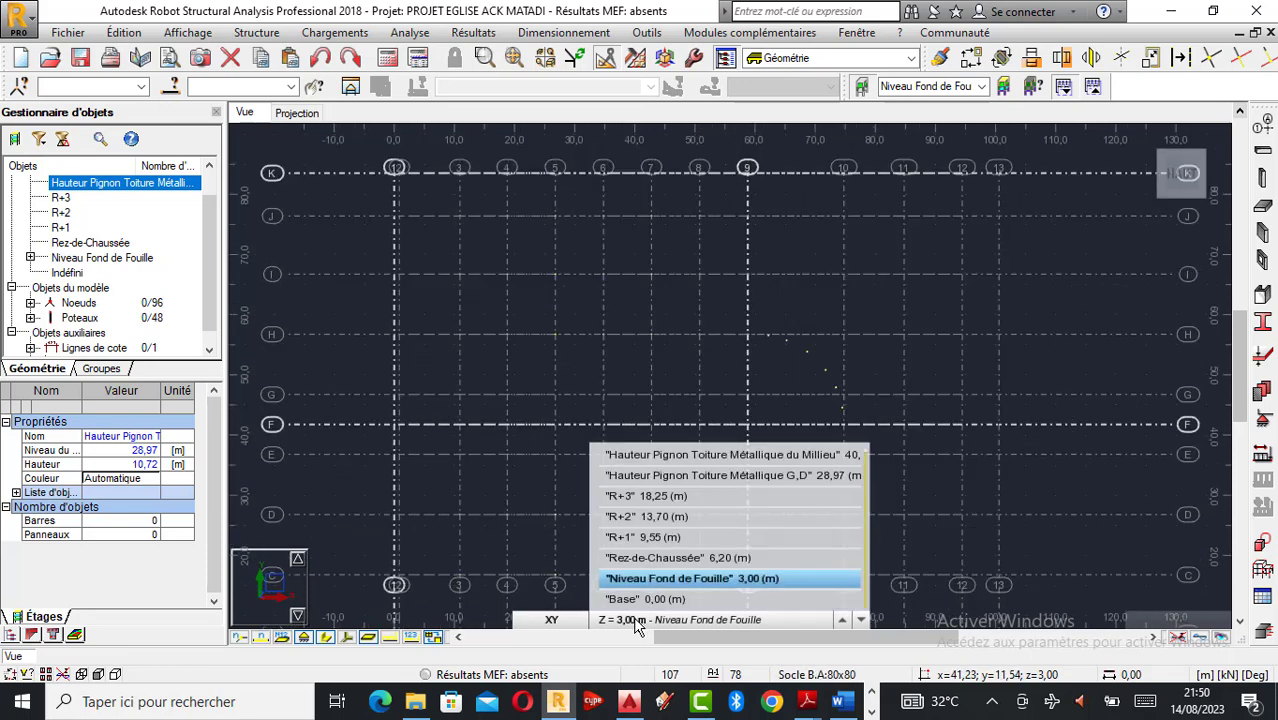
left_click(668, 558)
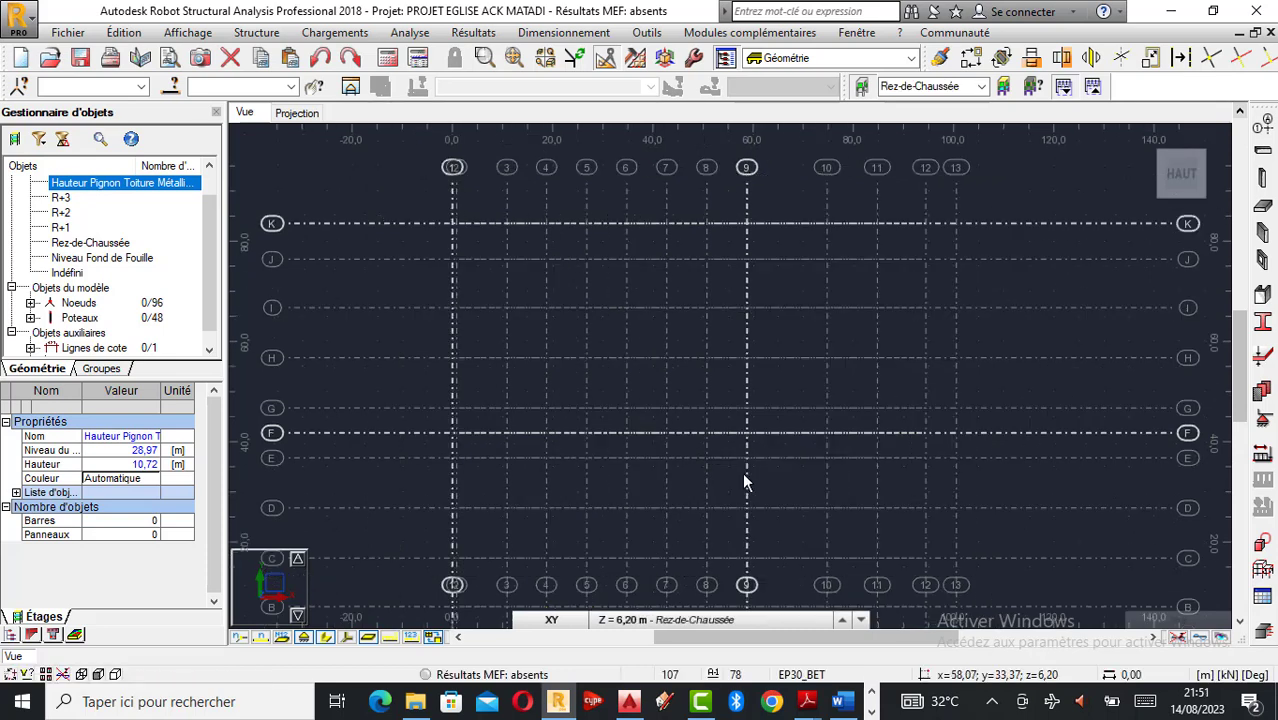
left_click(635, 612)
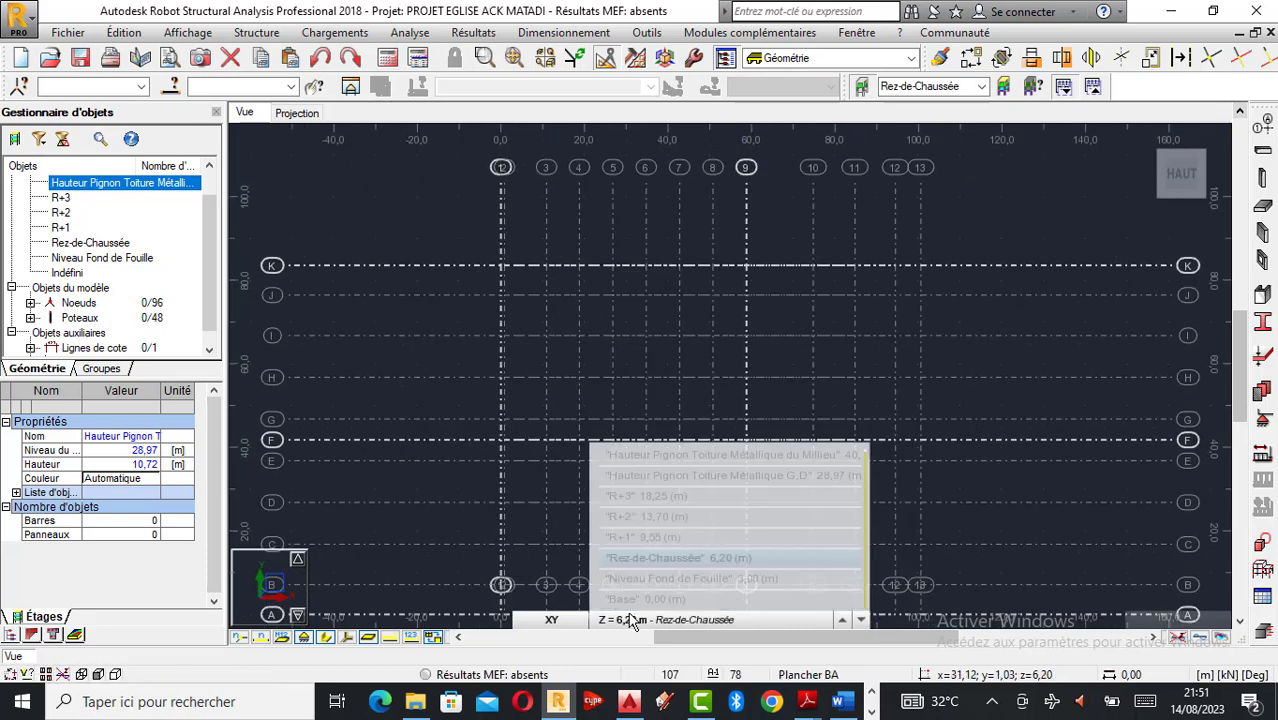
left_click(660, 540)
left_click(628, 619)
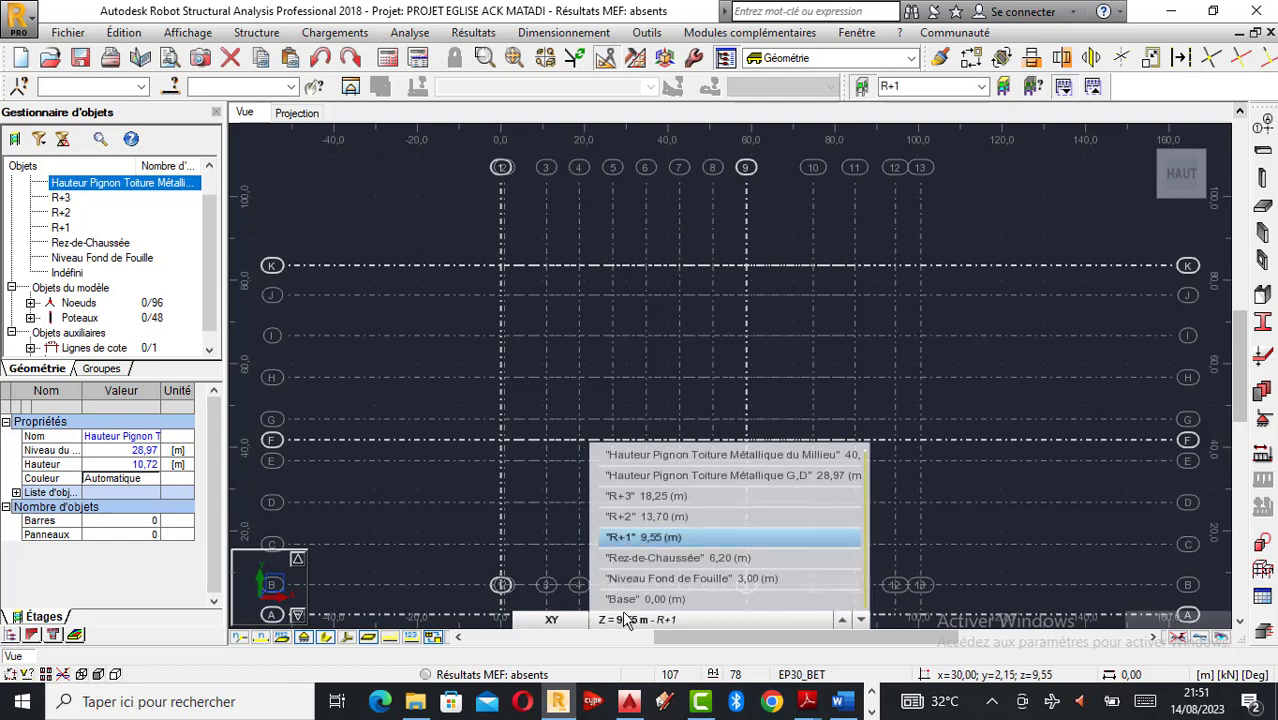
left_click(663, 518)
left_click(640, 619)
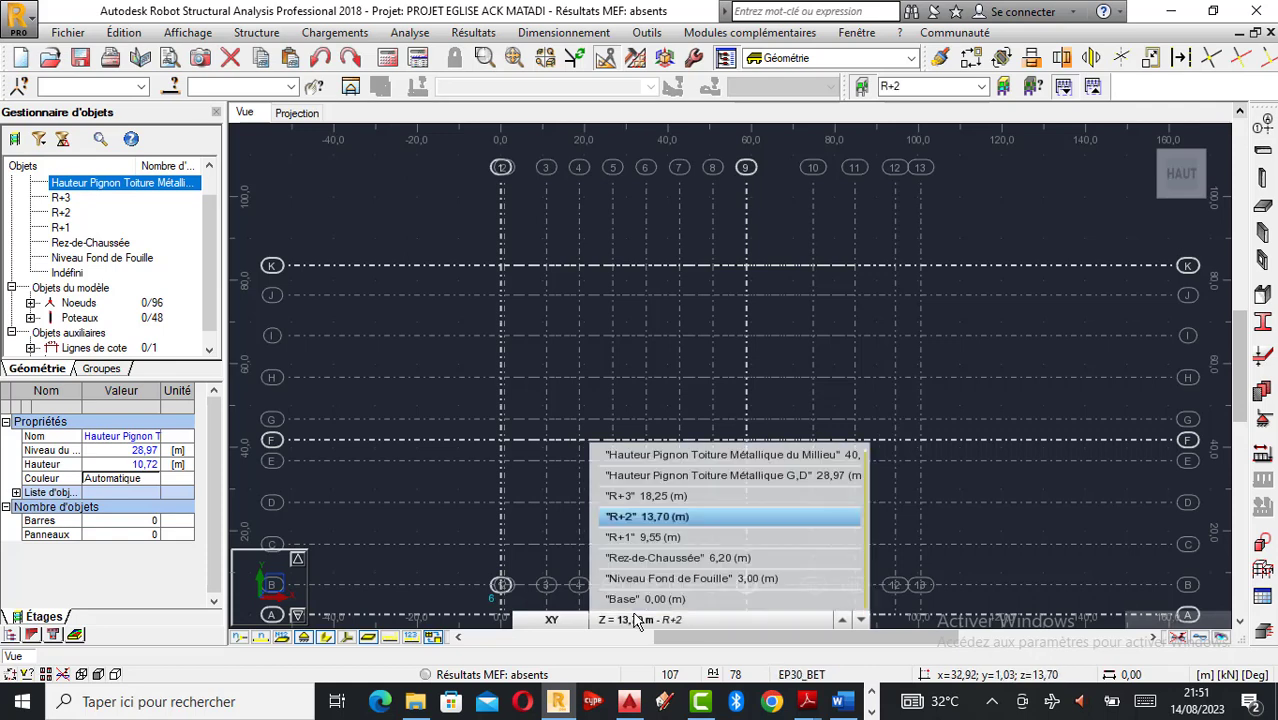
left_click(683, 577)
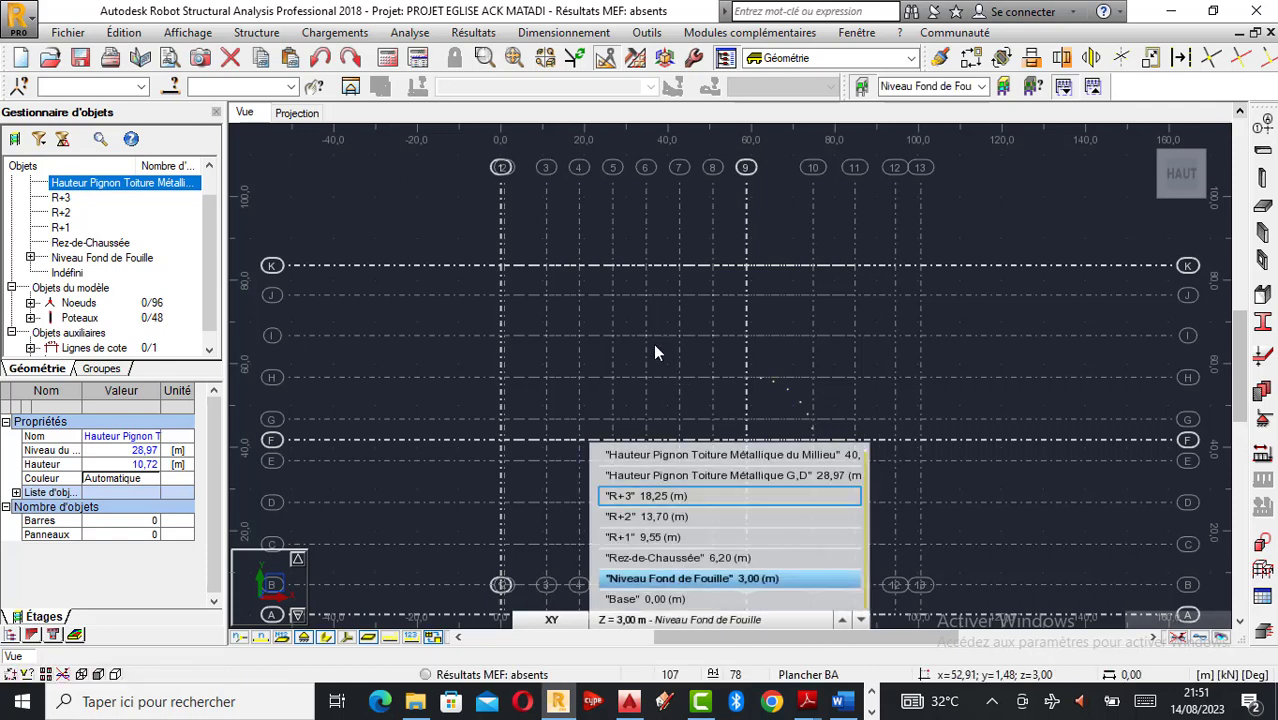
Open the projection view and compare the XY plan at Base 0.00 m and Niveau Fond de Fouille 3.00 m.
left_click(297, 113)
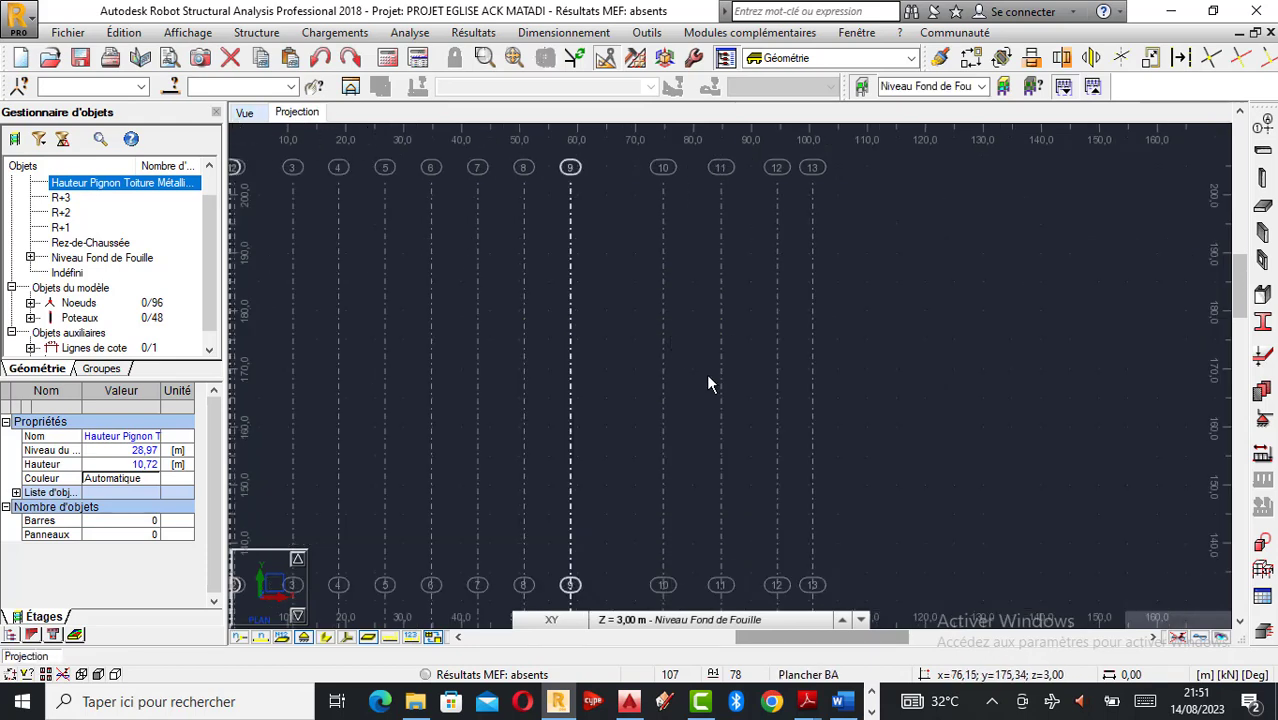
left_click(617, 621)
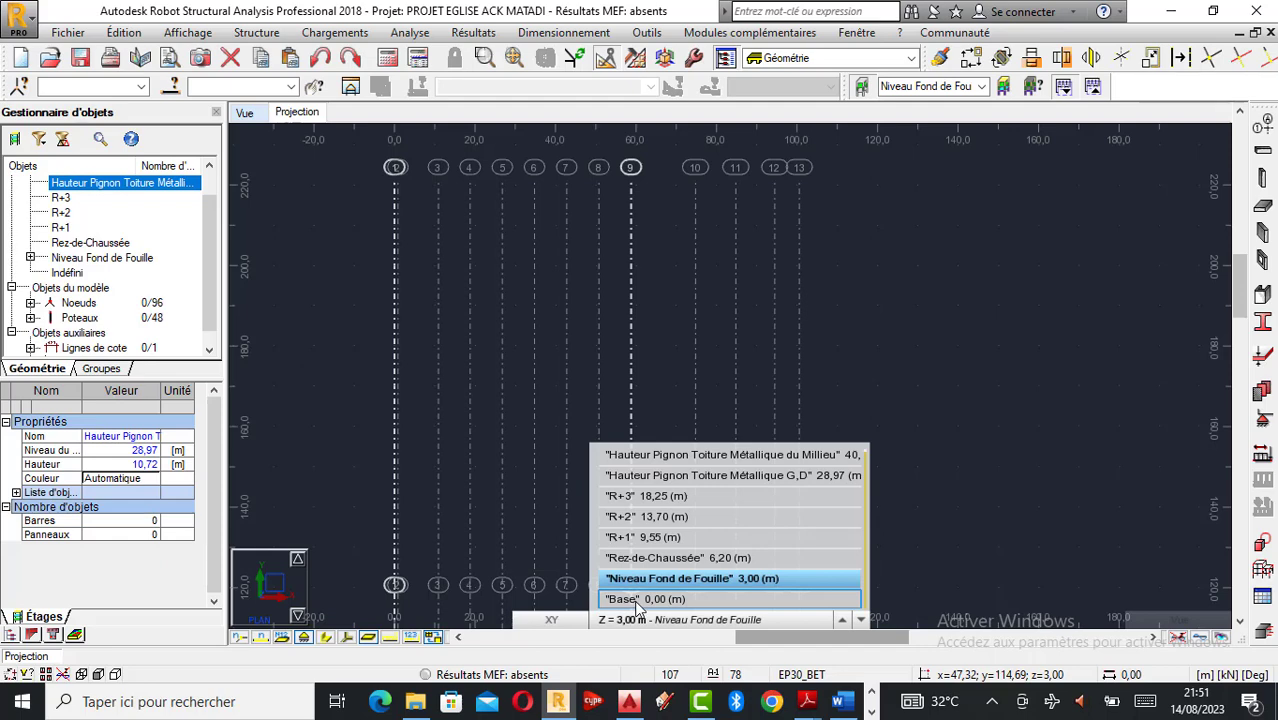
left_click(638, 600)
left_click(634, 620)
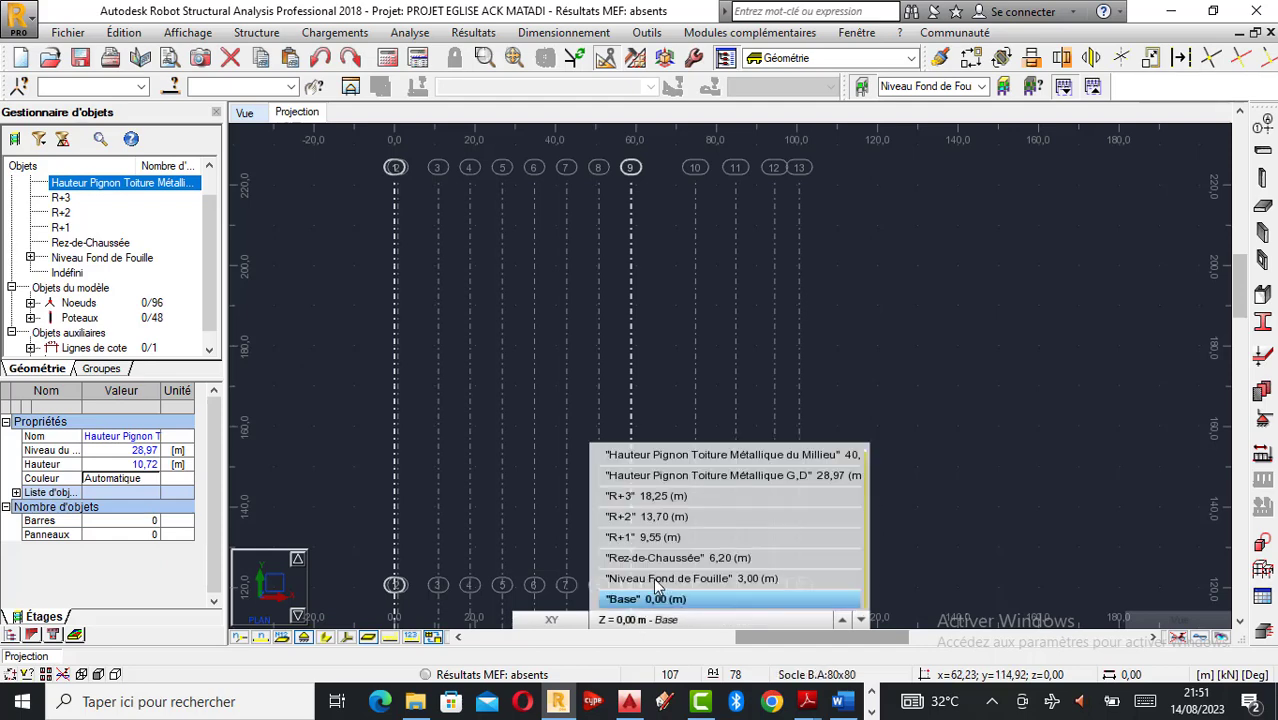
left_click(653, 578)
left_click(629, 621)
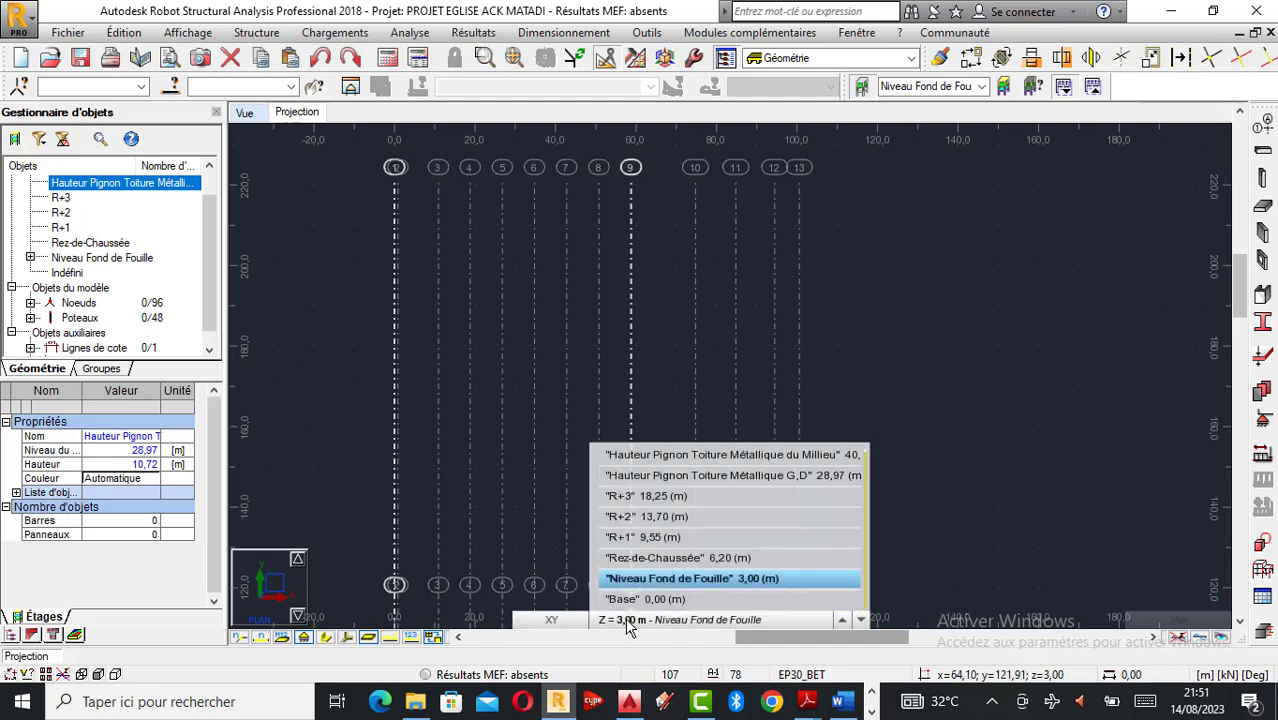
left_click(962, 391)
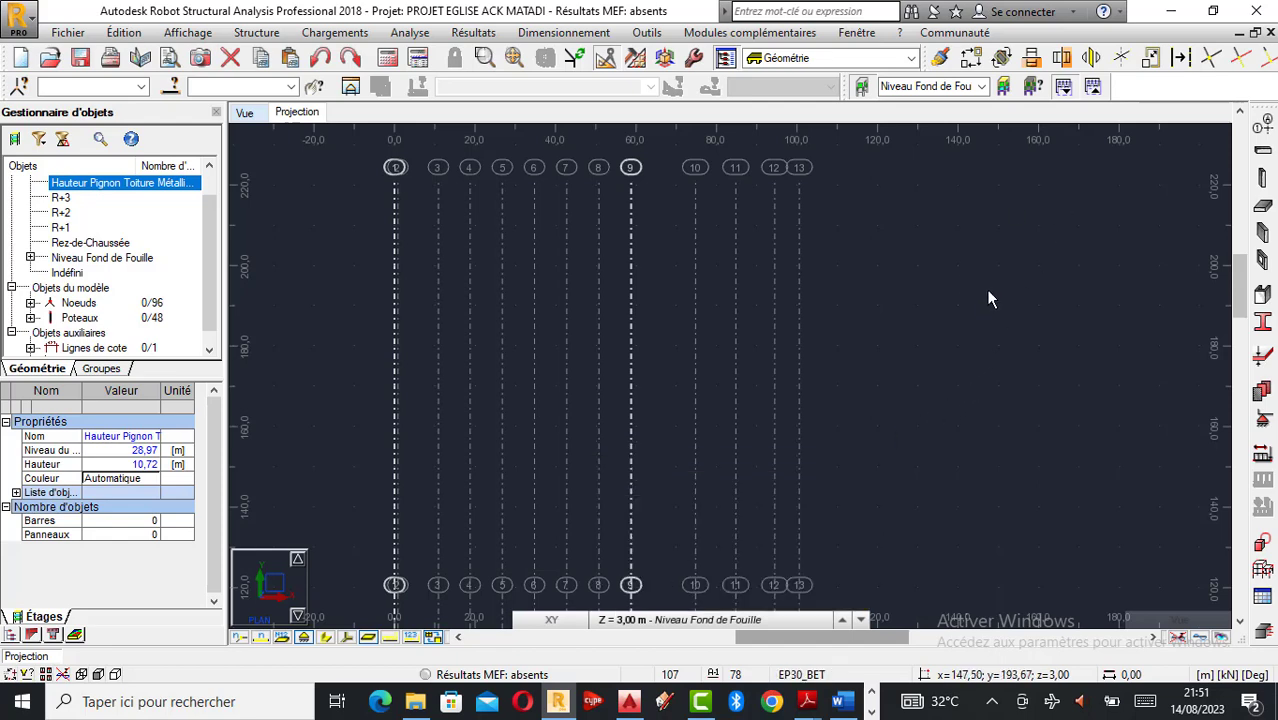
scroll(1050, 396, "down", 2)
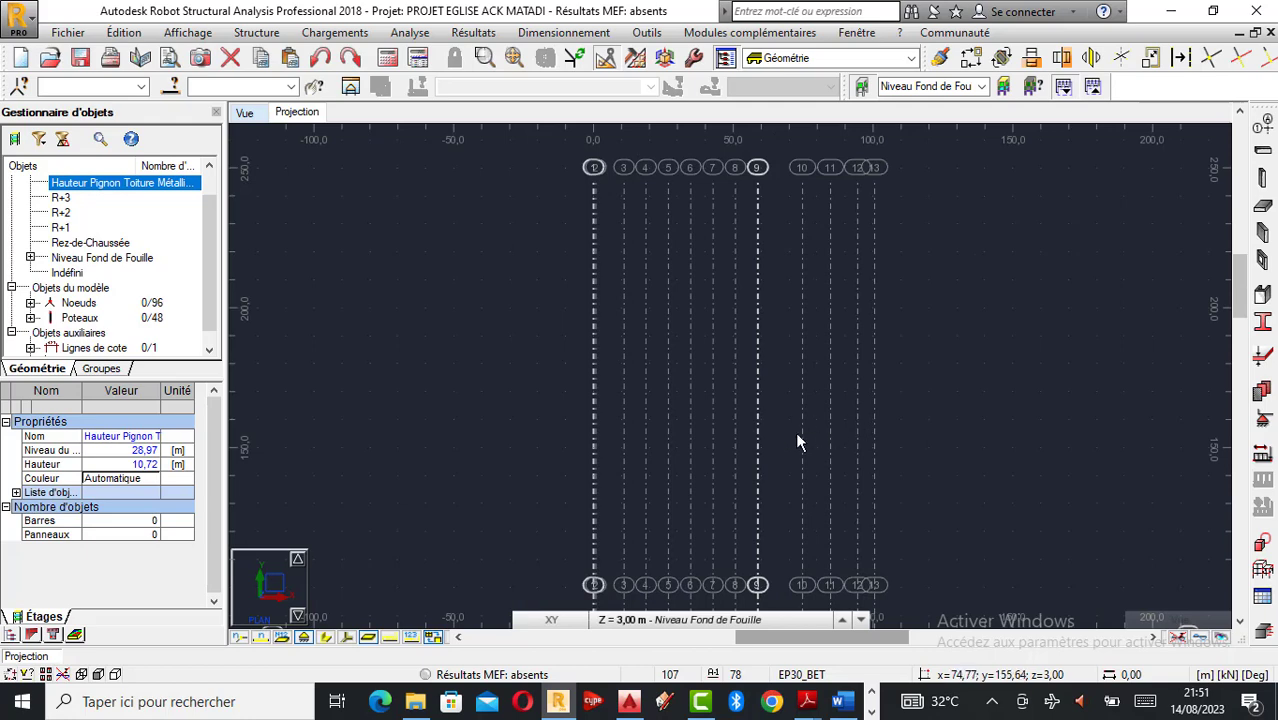
scroll(797, 441, "up", 1)
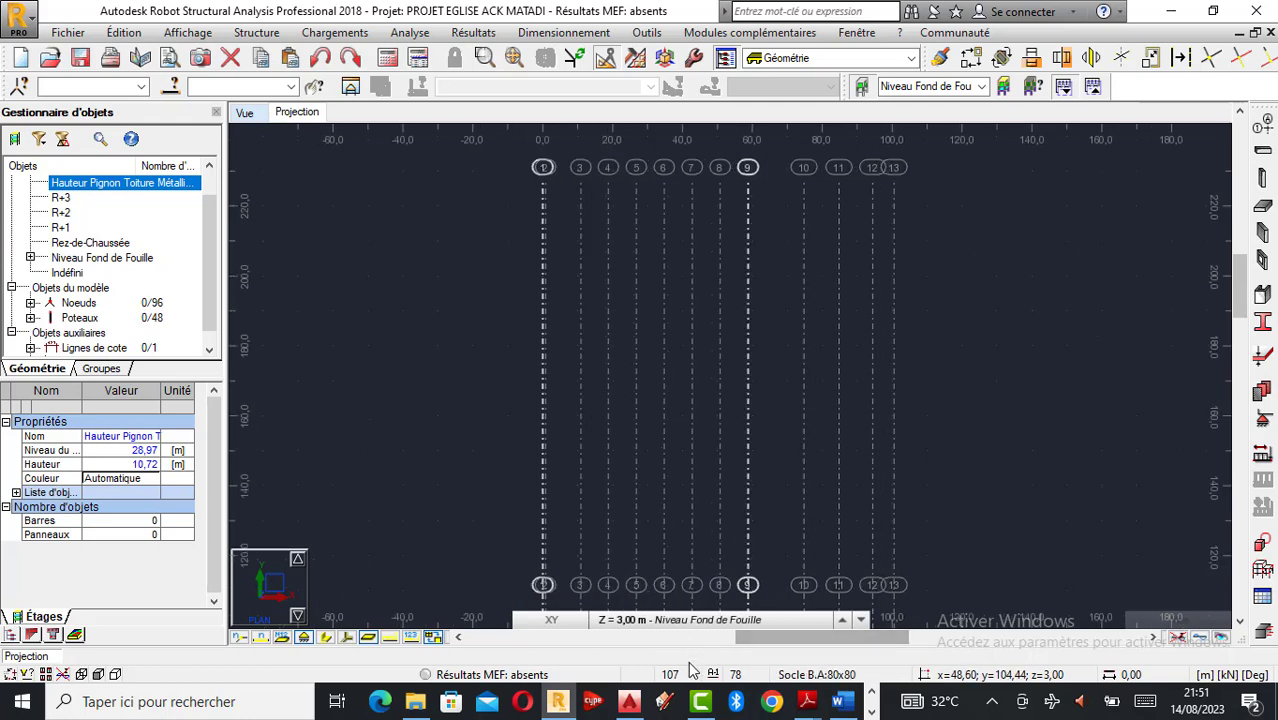
Inspect the projection plan at R+1 9.55 m and at Rez-de-Chaussée 6.20 m.
left_click(637, 621)
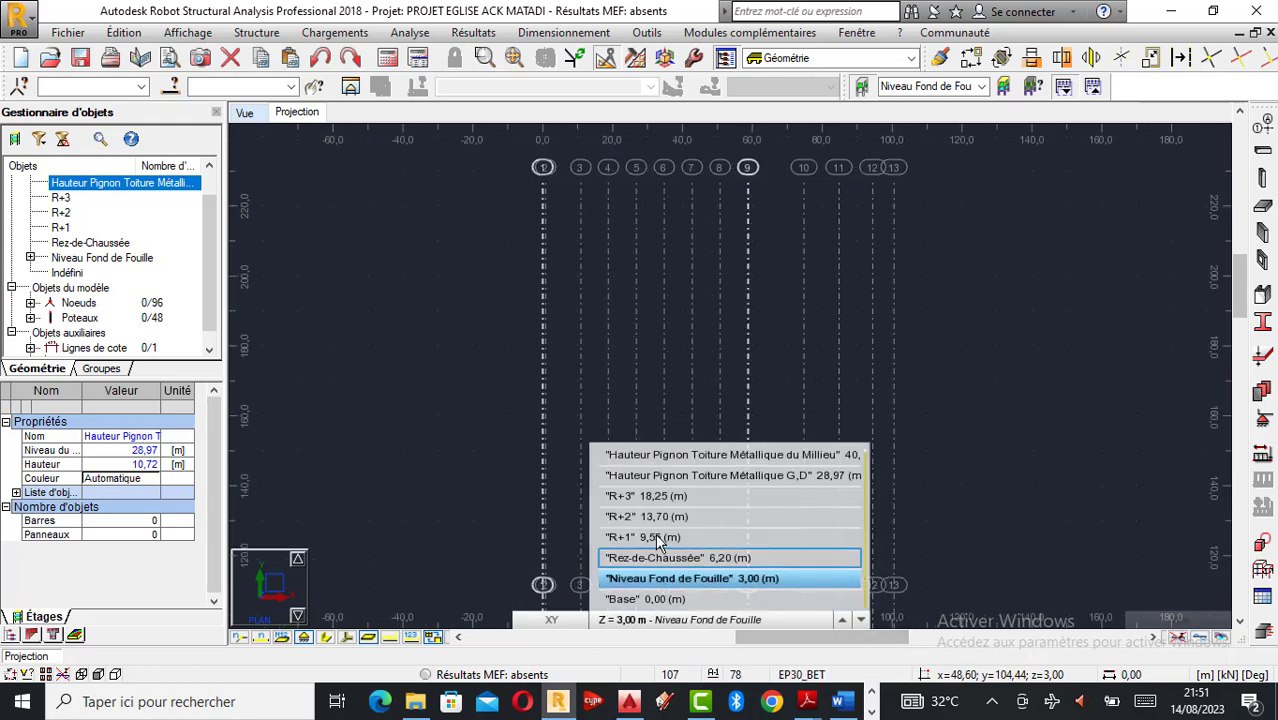
left_click(657, 538)
left_click(622, 622)
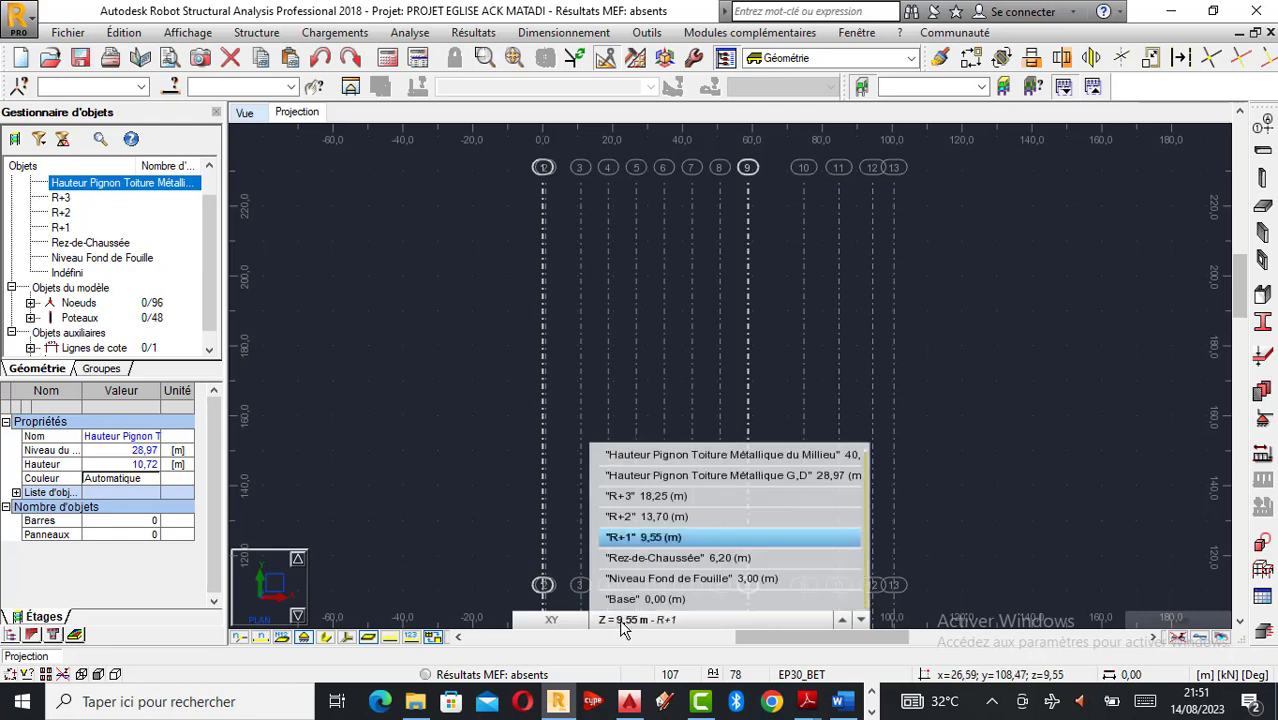
left_click(696, 563)
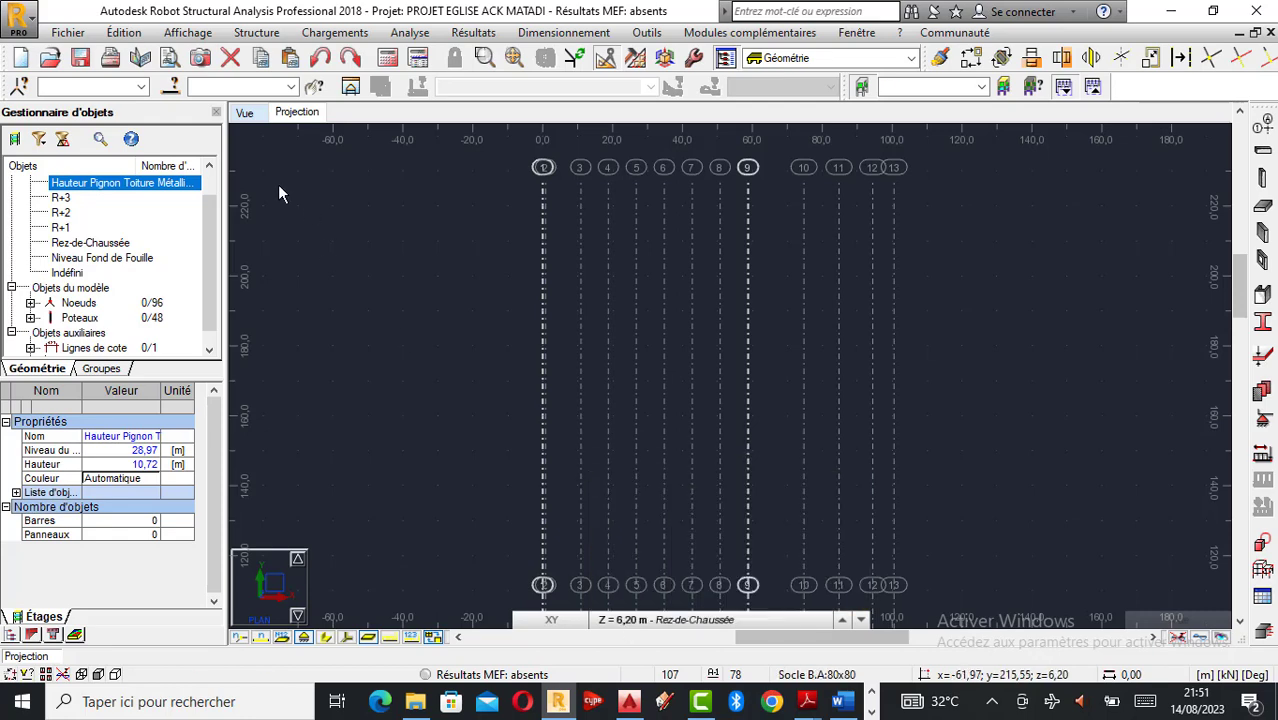
Show the whole model in 3D and pick the Niveau Fond de Fouille storey in the object tree.
left_click(242, 111)
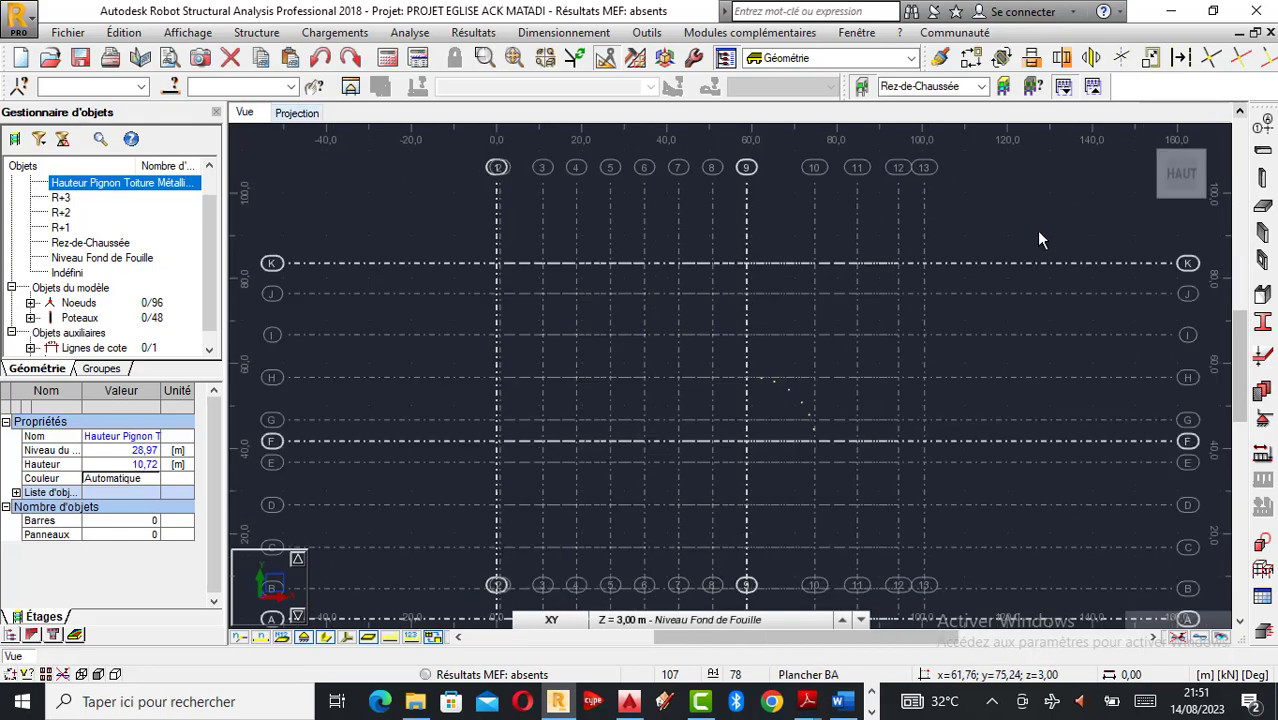
left_click(1145, 140)
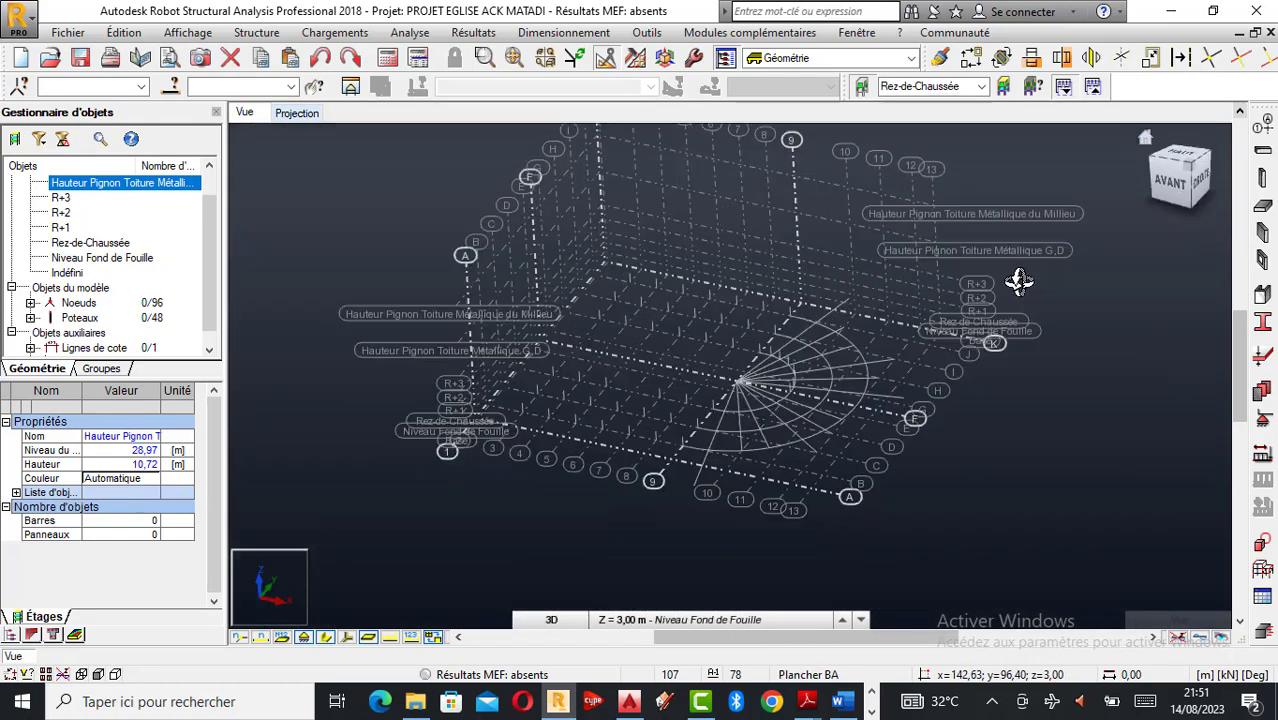
middle_click_drag(1018, 277, 790, 450, "shift")
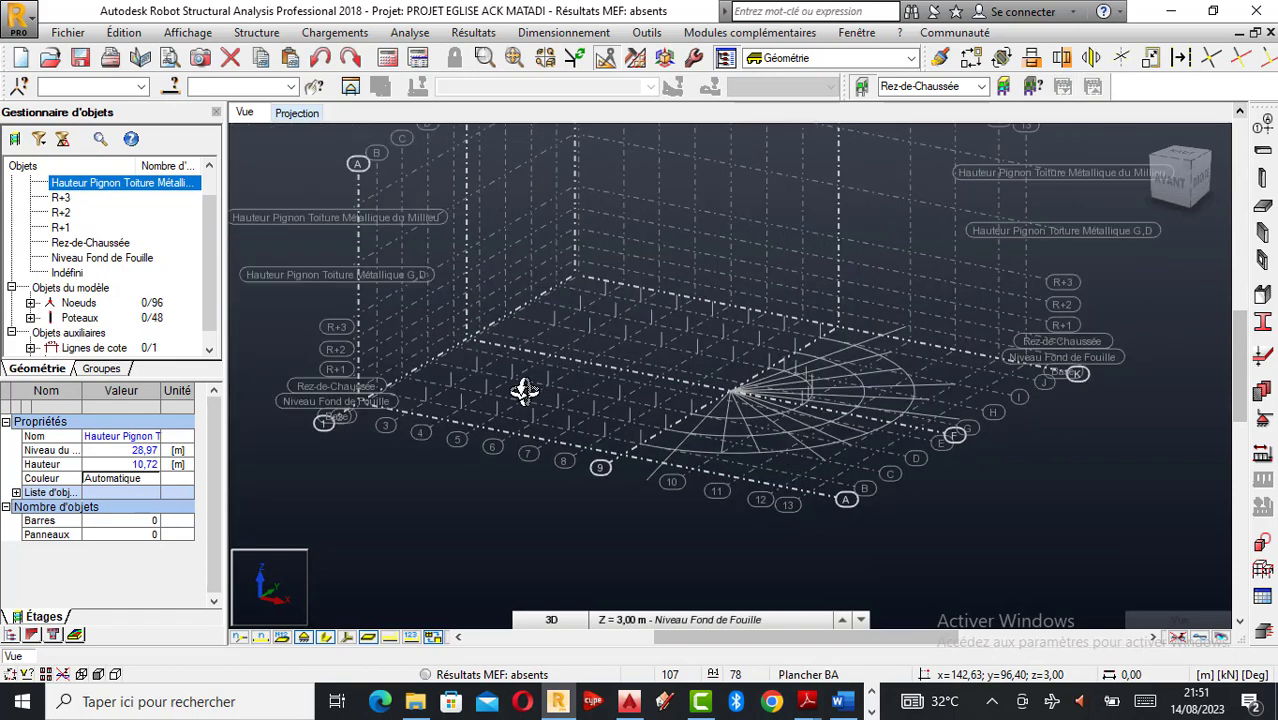
left_click(88, 261)
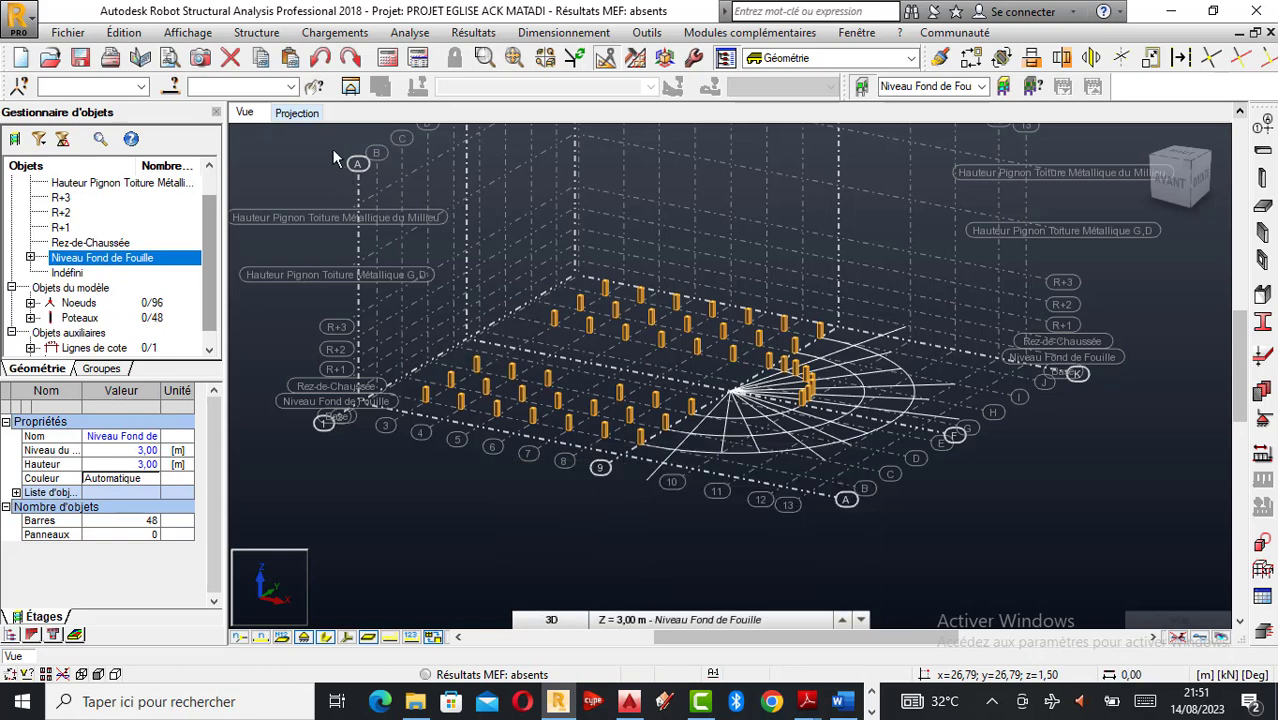
Set the work plane of the projection view to the Base level, 0.00 m.
left_click(297, 113)
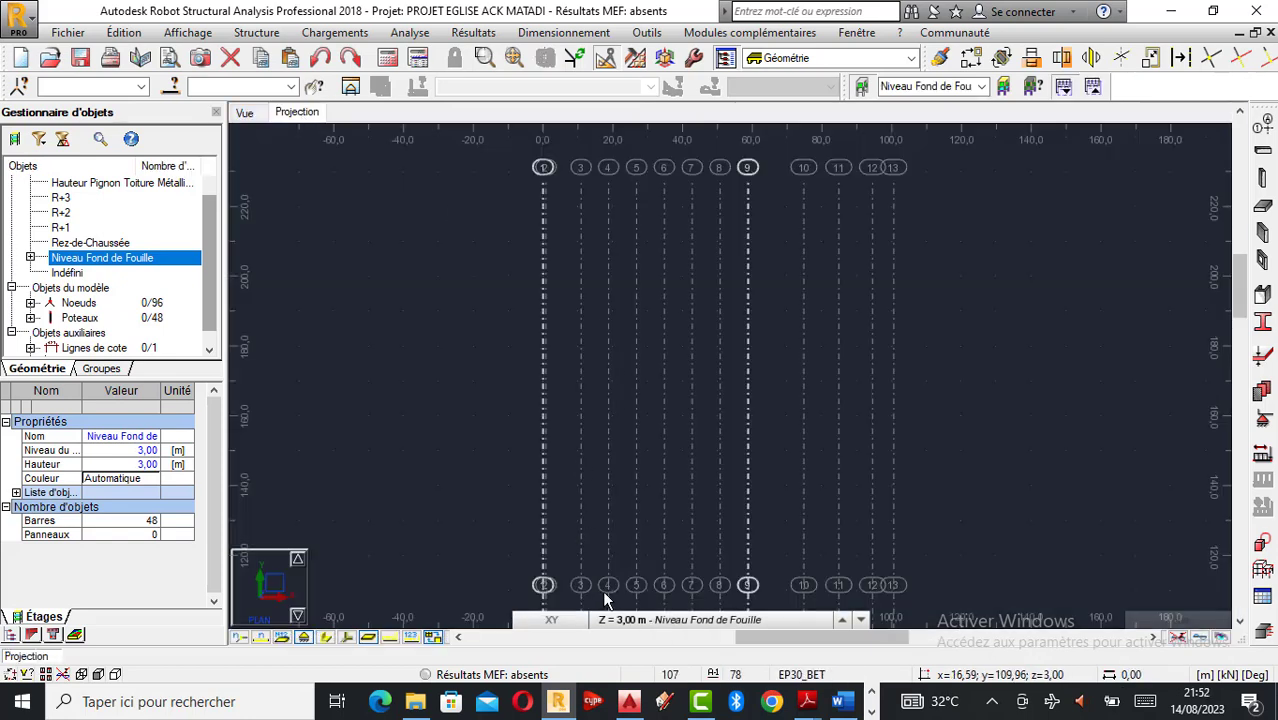
mouse_move(632, 618)
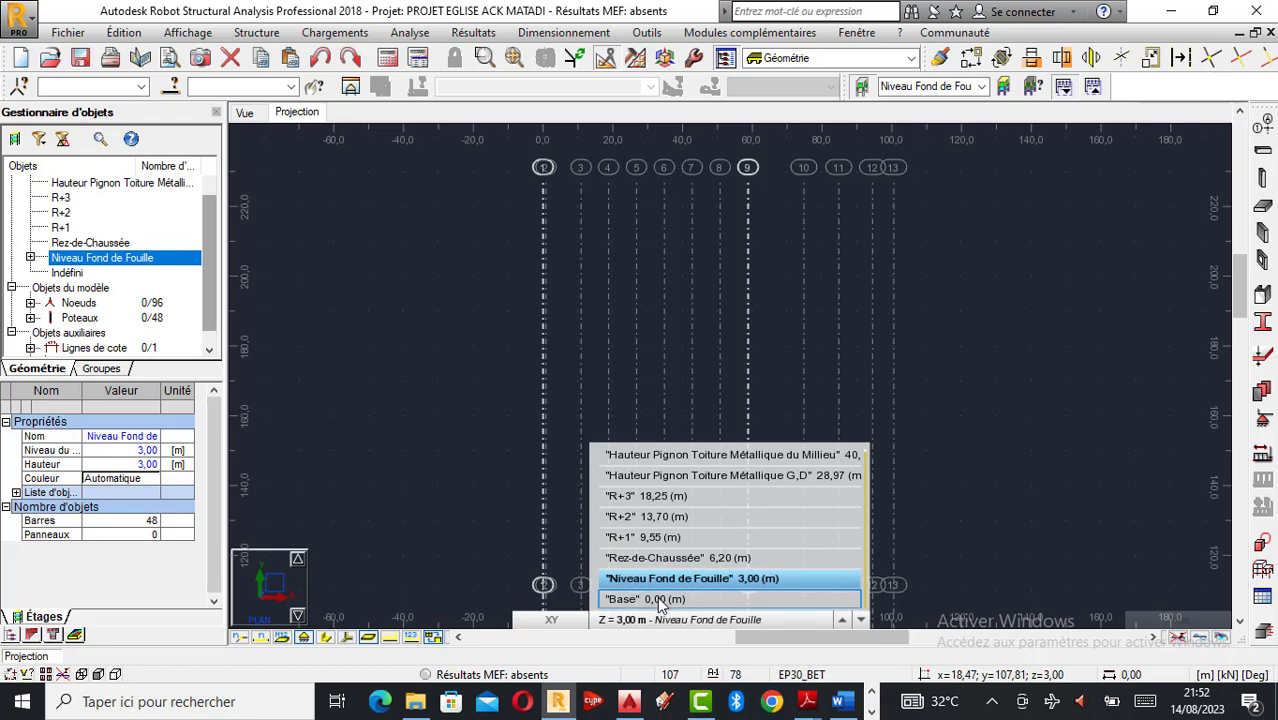
left_click(658, 599)
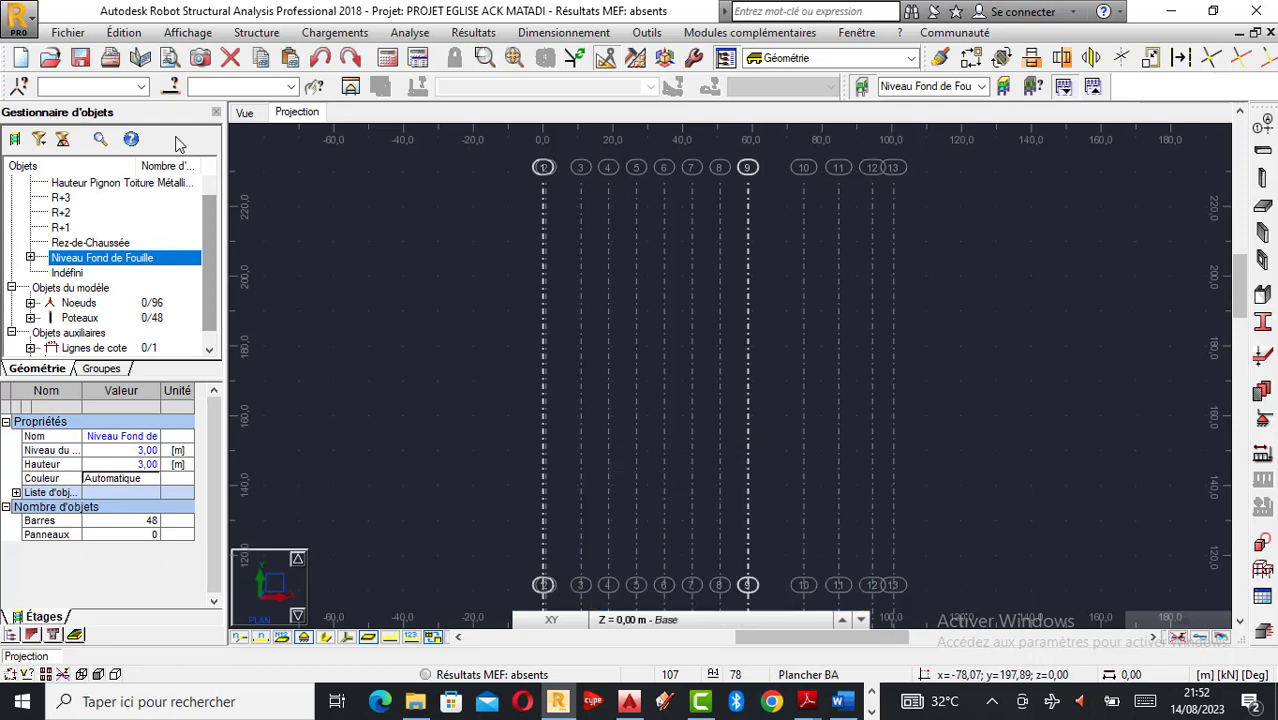
Examine the Niveau Fond de Fouille columns and the radial axes in 3D from several angles.
left_click(256, 117)
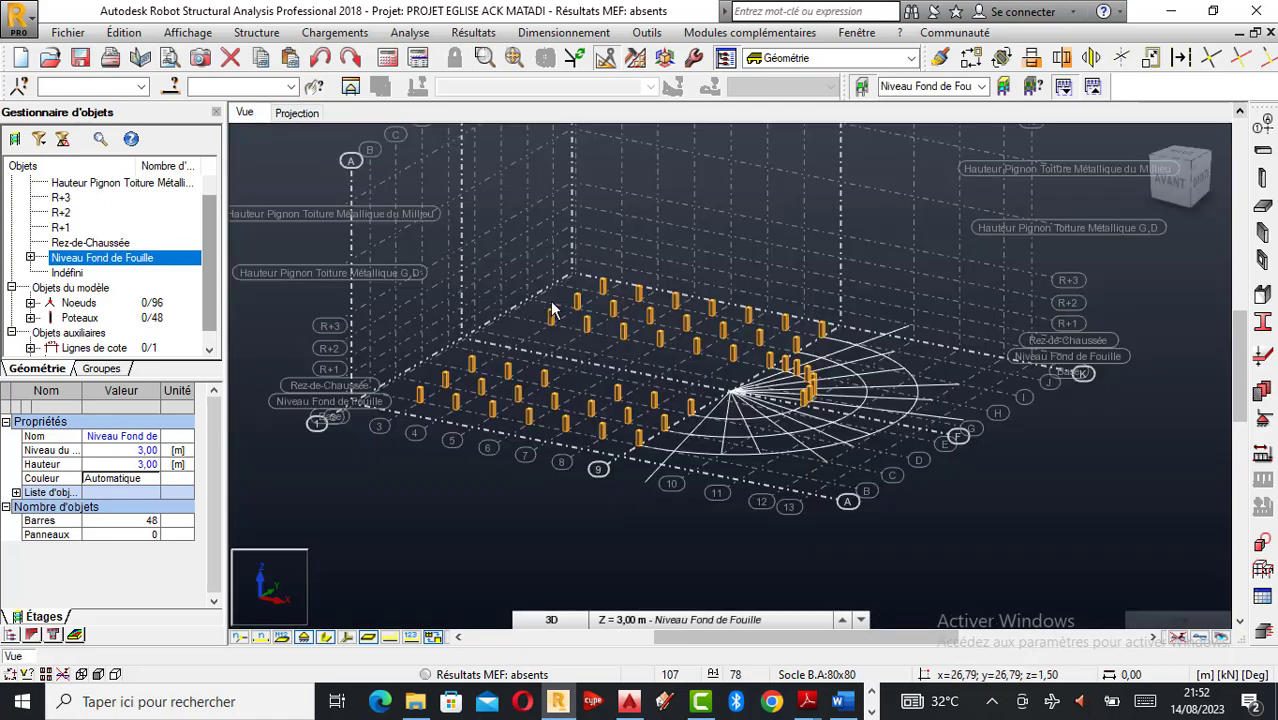
scroll(655, 388, "up", 5)
scroll(782, 408, "down", 3)
scroll(767, 399, "up", 4)
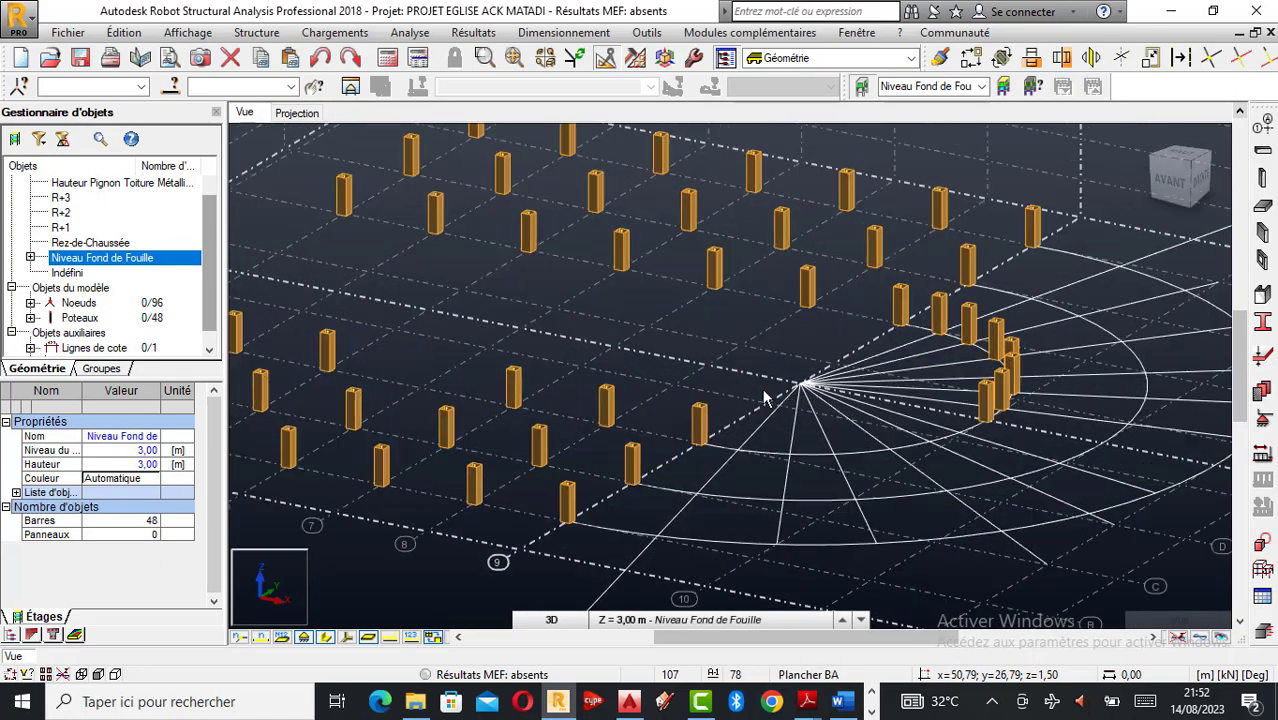
right_click(803, 333)
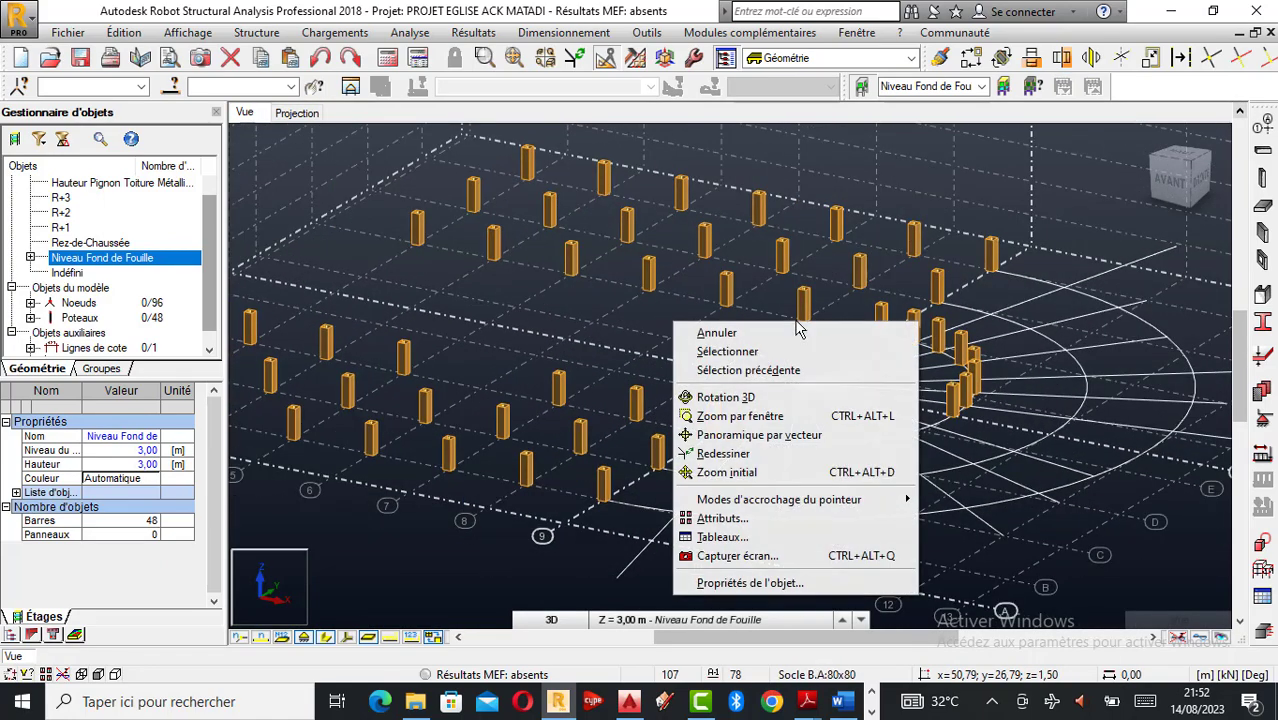
left_click(745, 391)
left_click_drag(750, 422, 1098, 422)
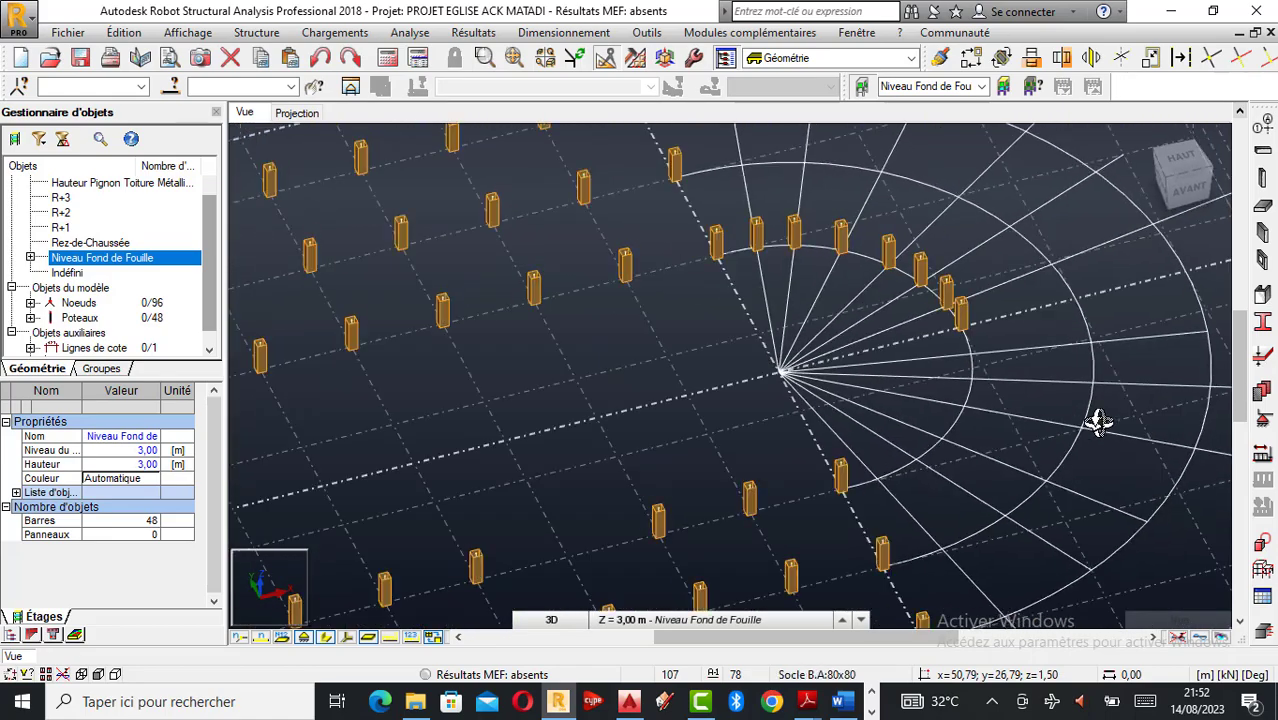
left_click_drag(1009, 434, 796, 471)
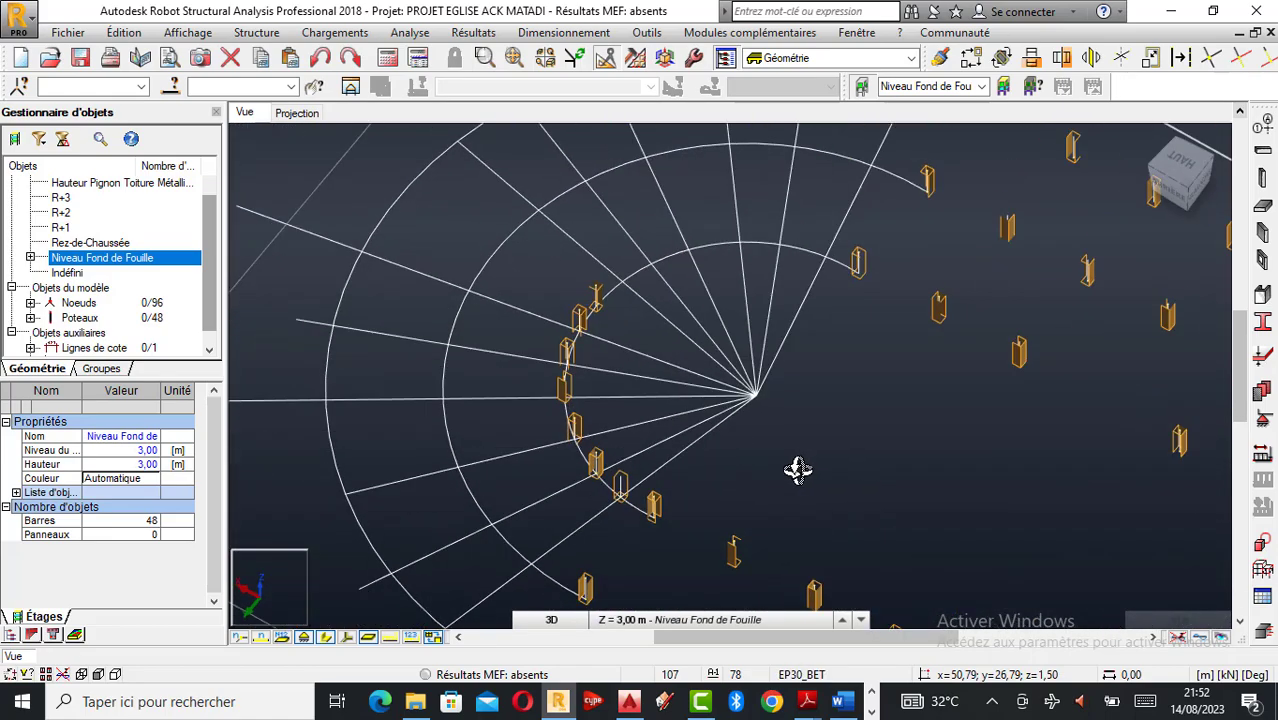
left_click(278, 117)
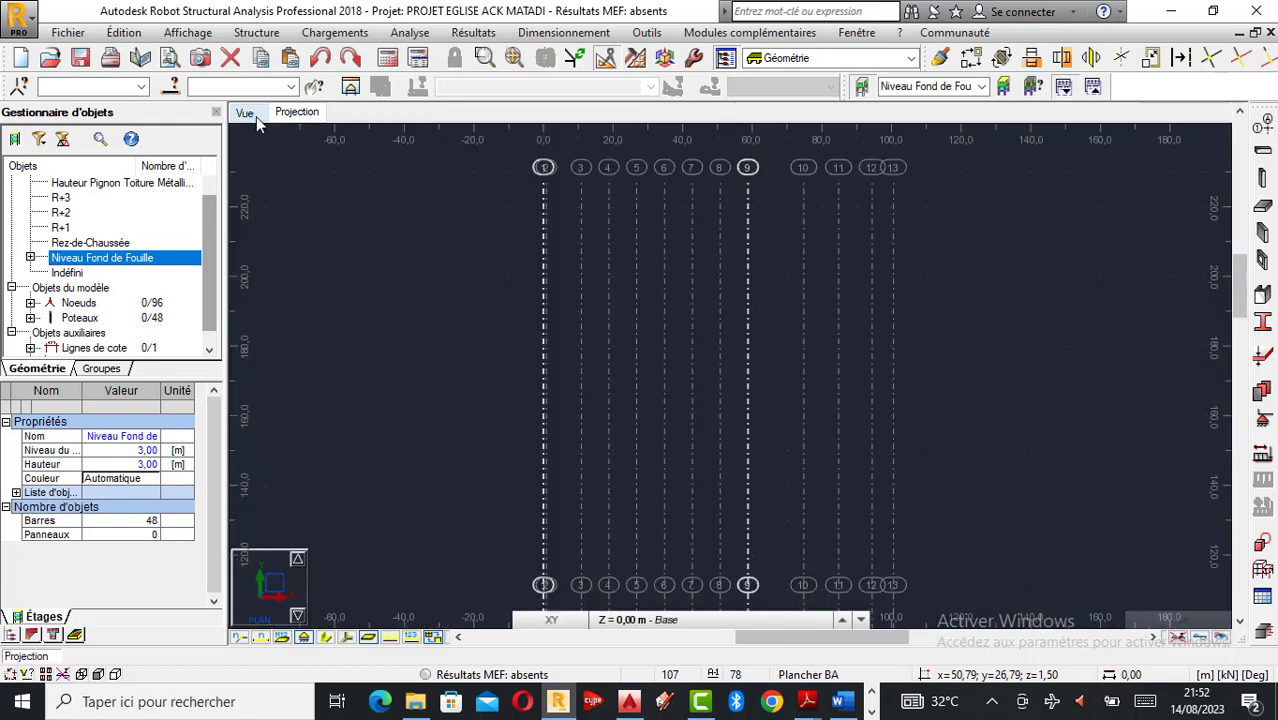
left_click(257, 118)
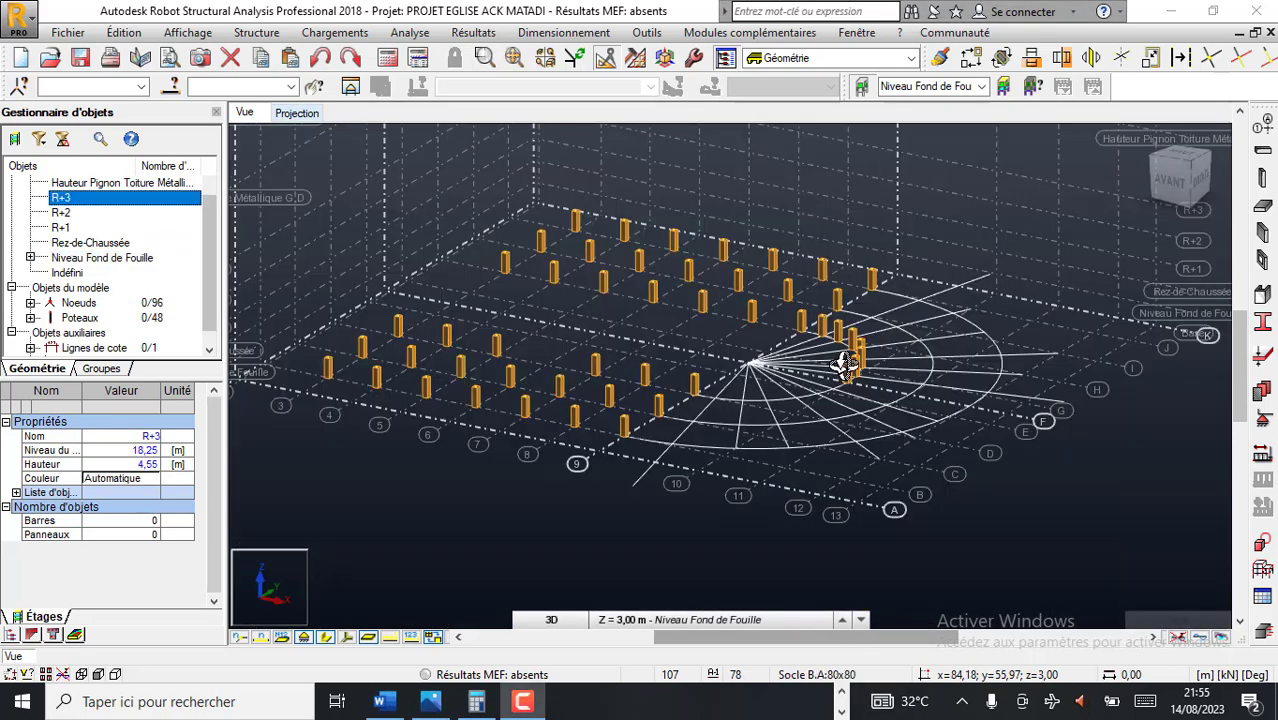
Rotate the 3D model around the semicircular end and examine which radial axes on the inner arc still lack columns.
middle_click_drag(884, 362, 984, 294, "shift")
right_click(848, 278)
key("Escape")
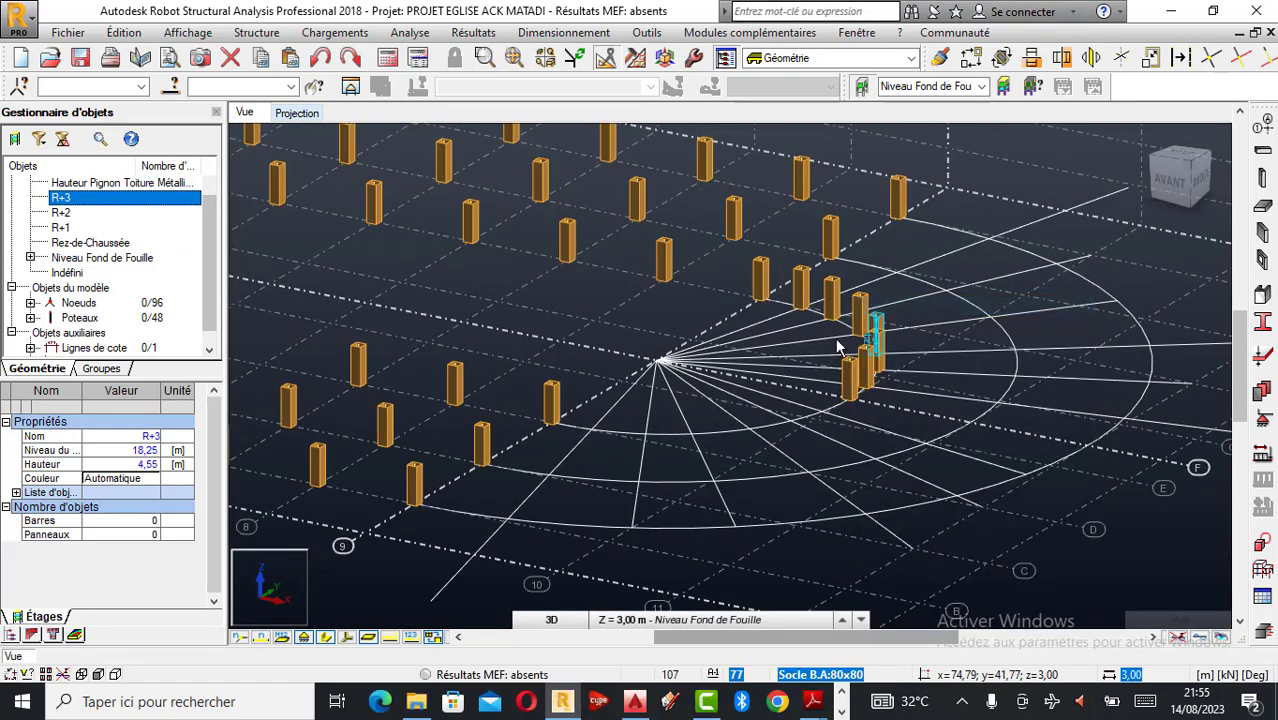
right_click(828, 251)
left_click(897, 326)
left_click_drag(845, 371, 785, 208)
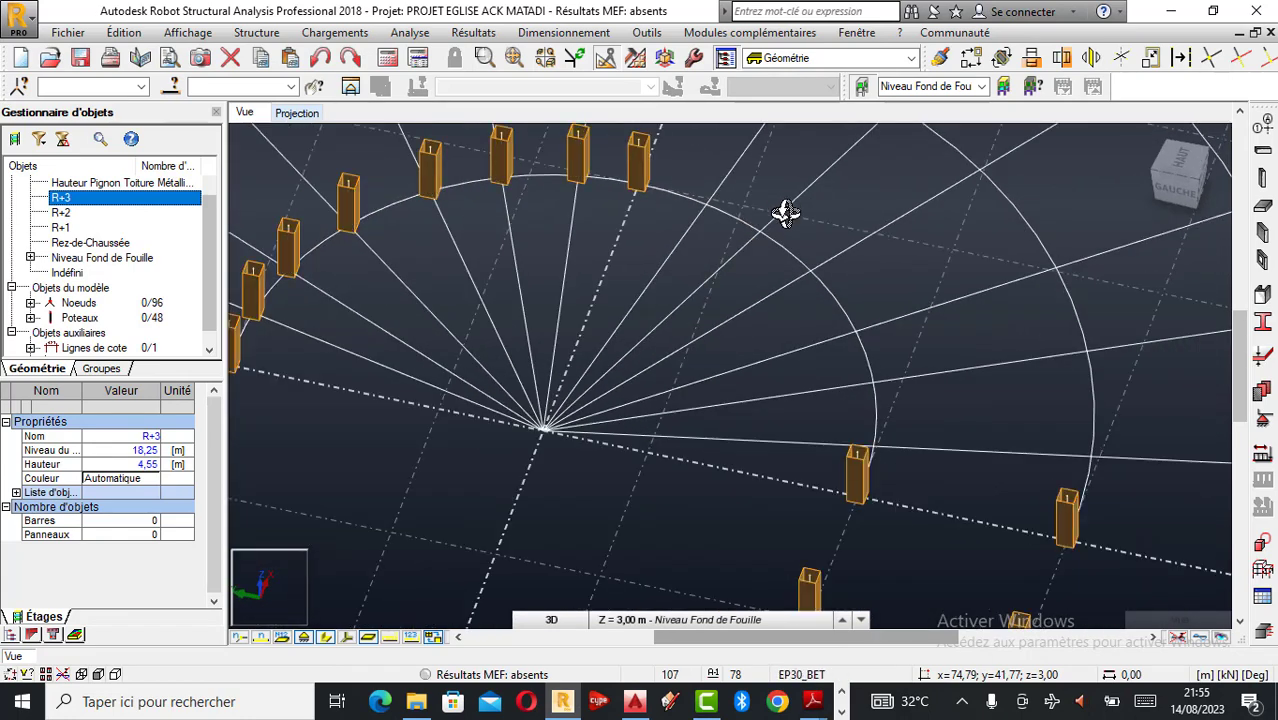
right_click(663, 225)
left_click(675, 229)
scroll(627, 363, "down", 2)
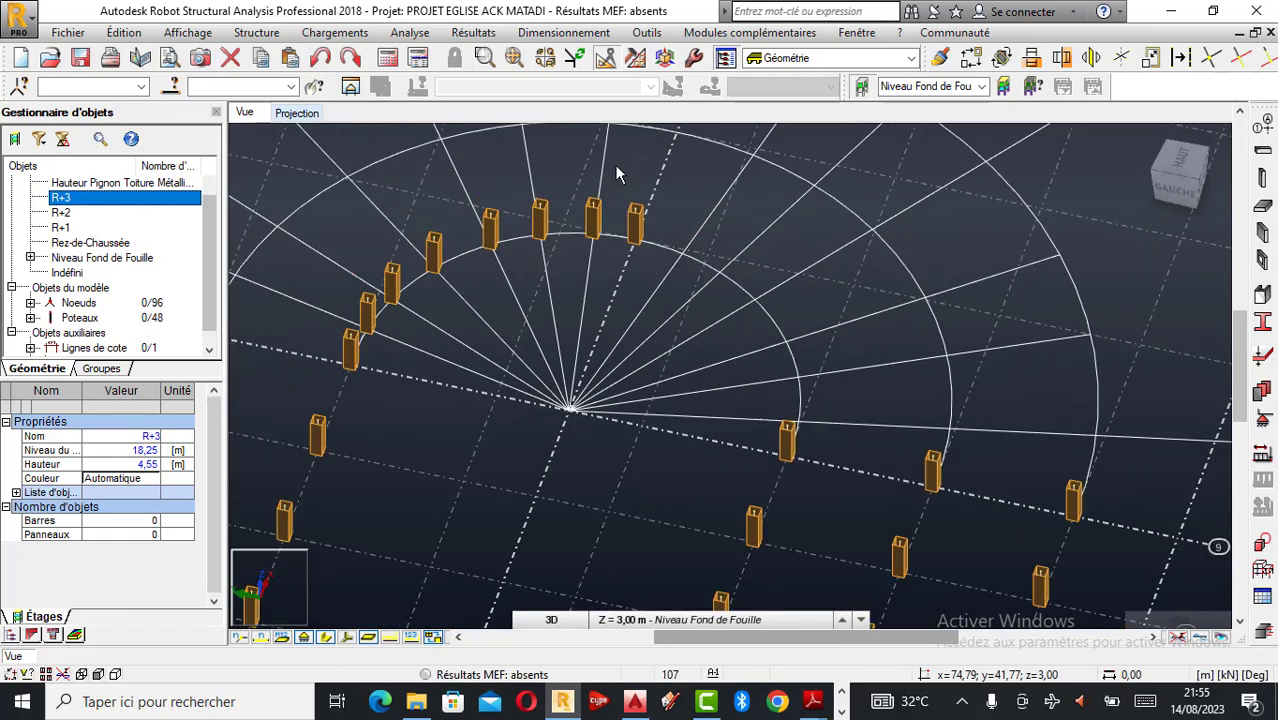
scroll(620, 165, "up", 2)
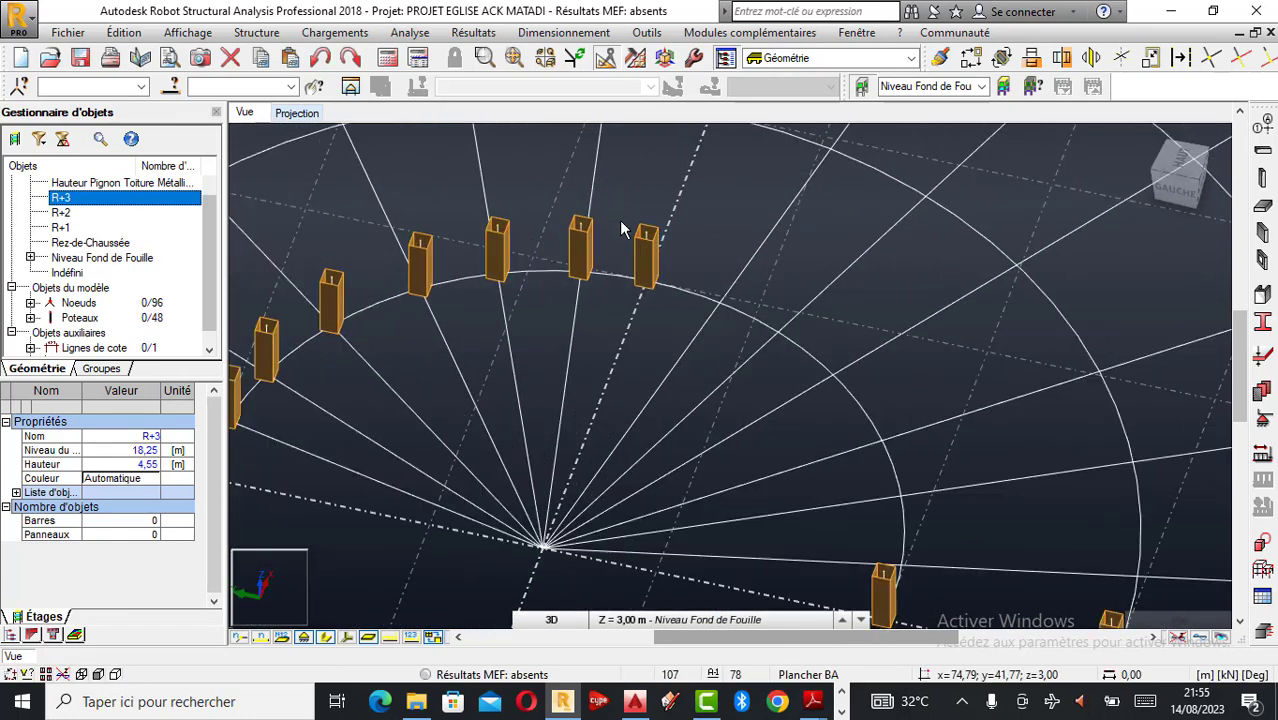
Copy the inner-arc column on axis F to the adjacent radial axis toward axis E in the Base plan, using a Translation of -0.39; -3.33; 0.00 m.
left_click(687, 325)
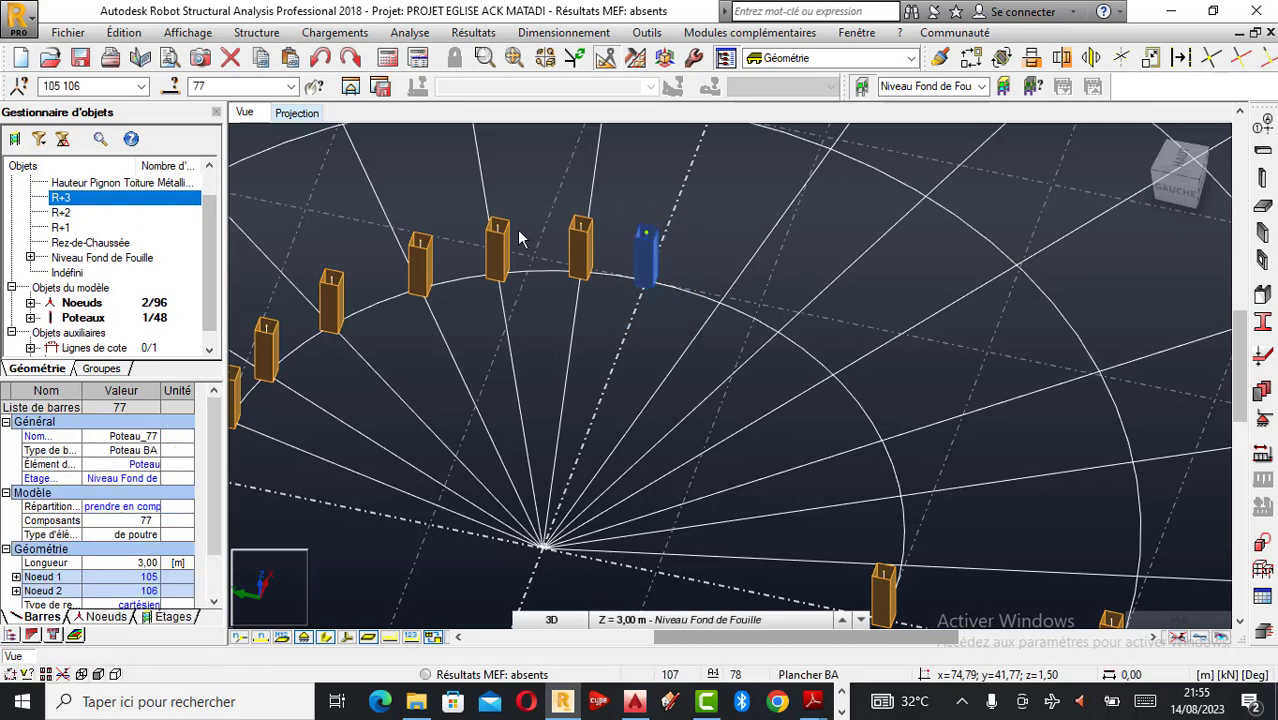
left_click(300, 113)
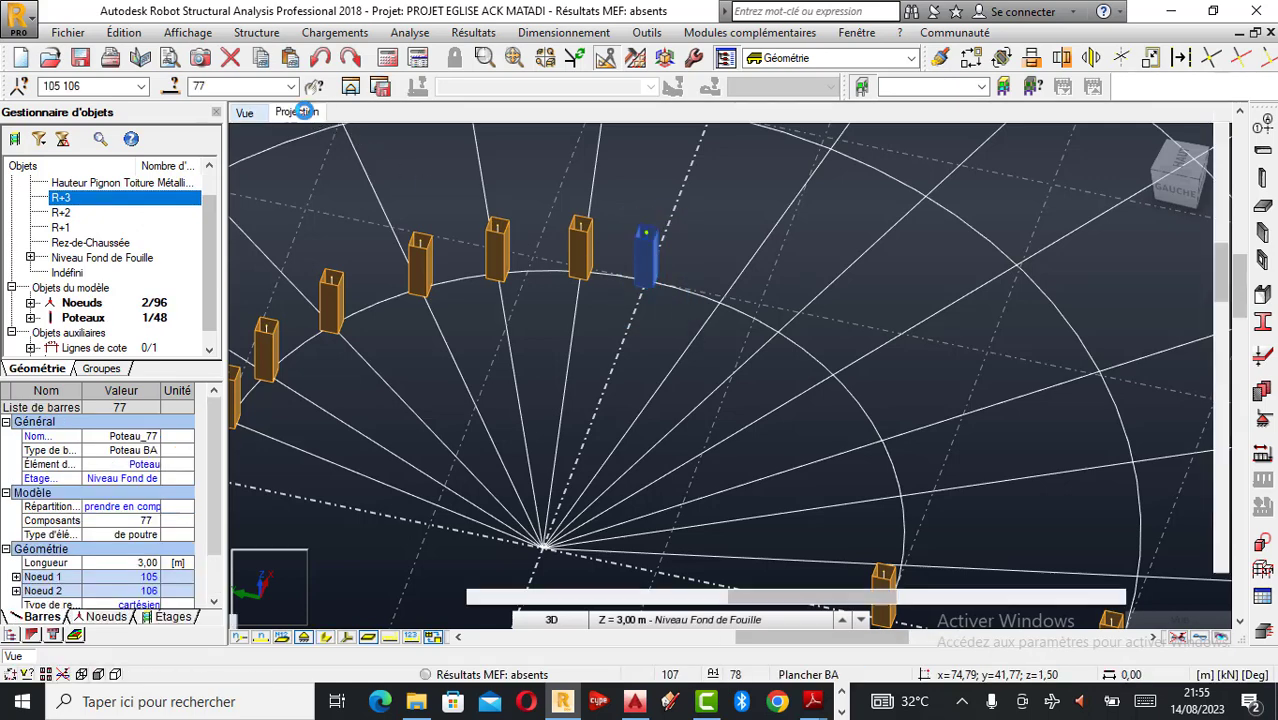
scroll(866, 344, "up", 3)
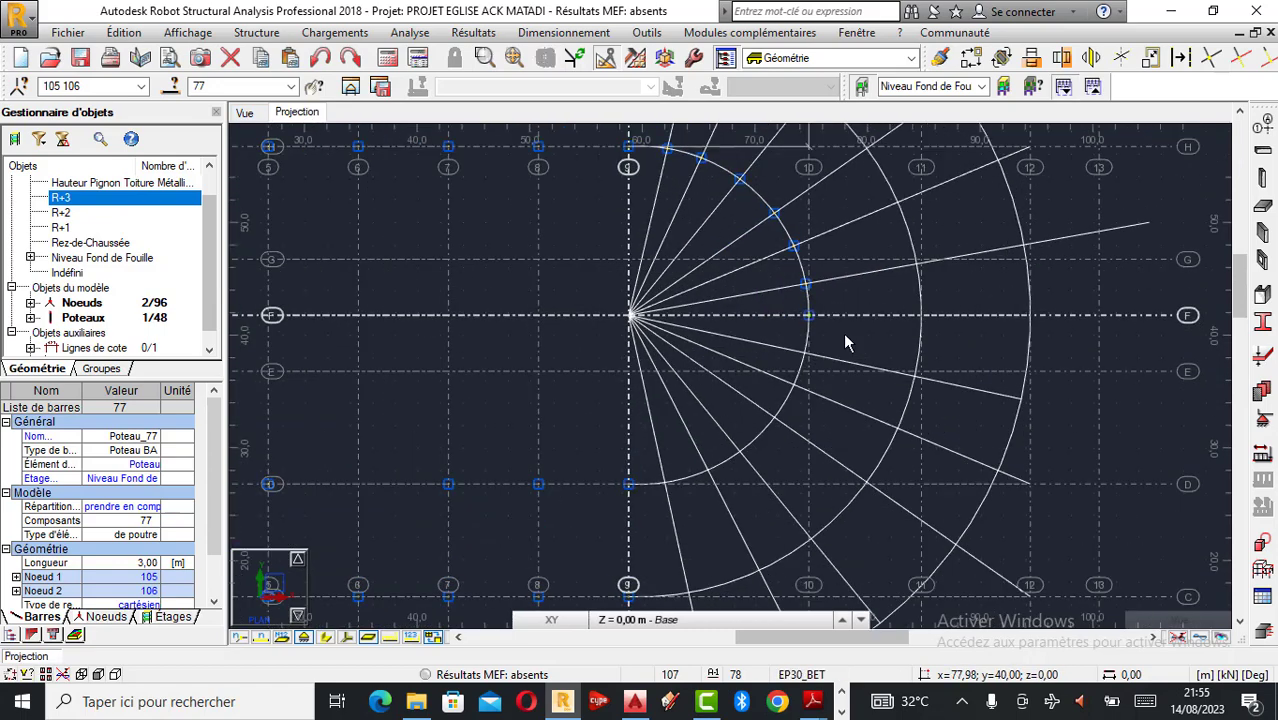
scroll(843, 338, "down", 1)
scroll(843, 338, "up", 3)
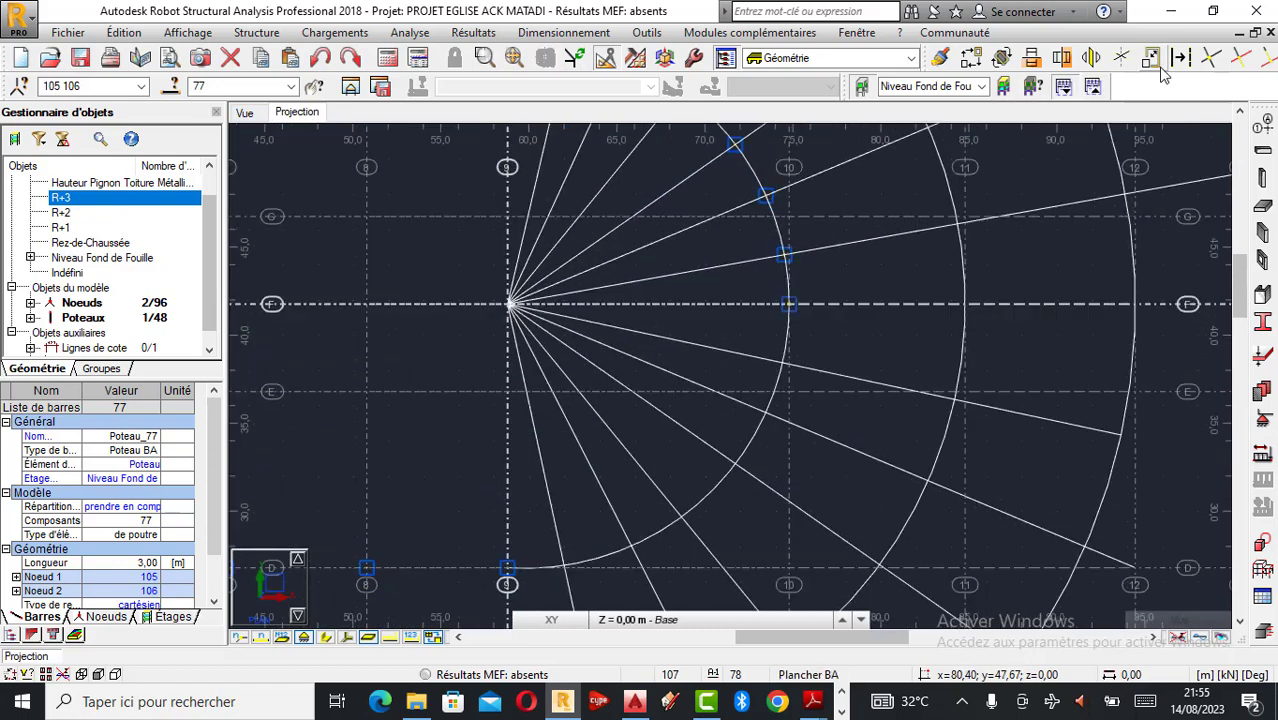
left_click(973, 61)
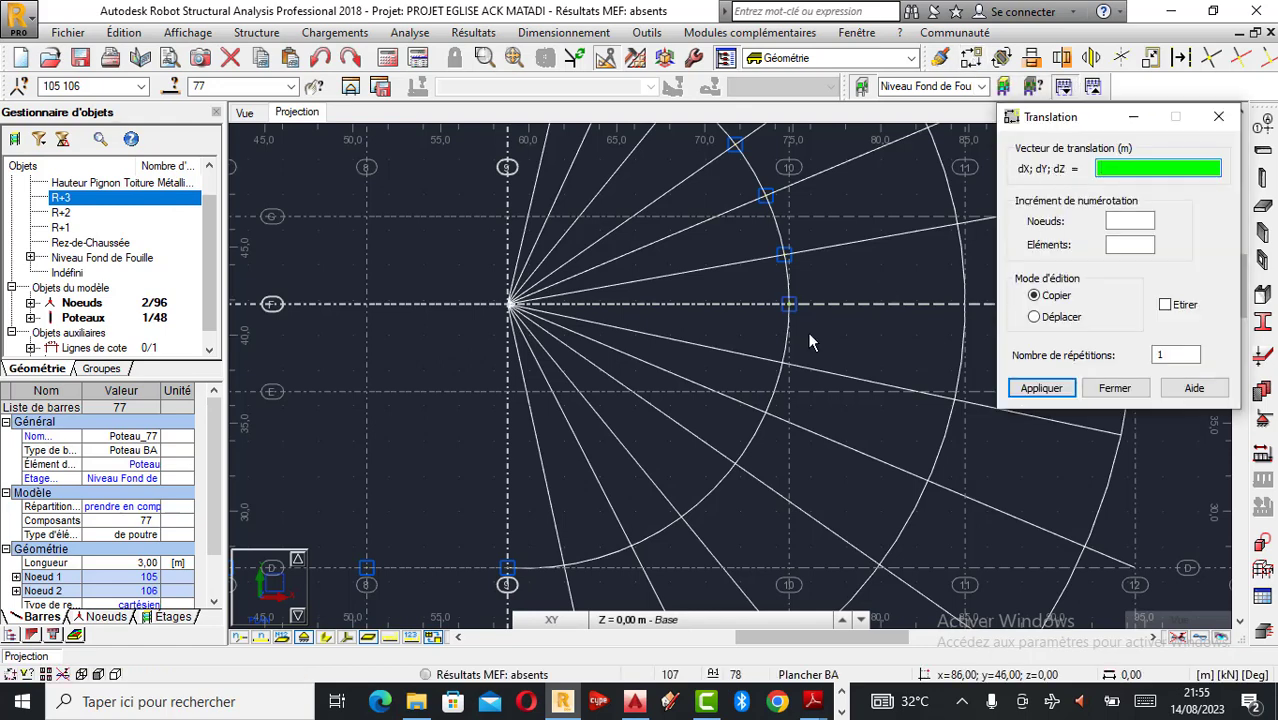
left_click(789, 308)
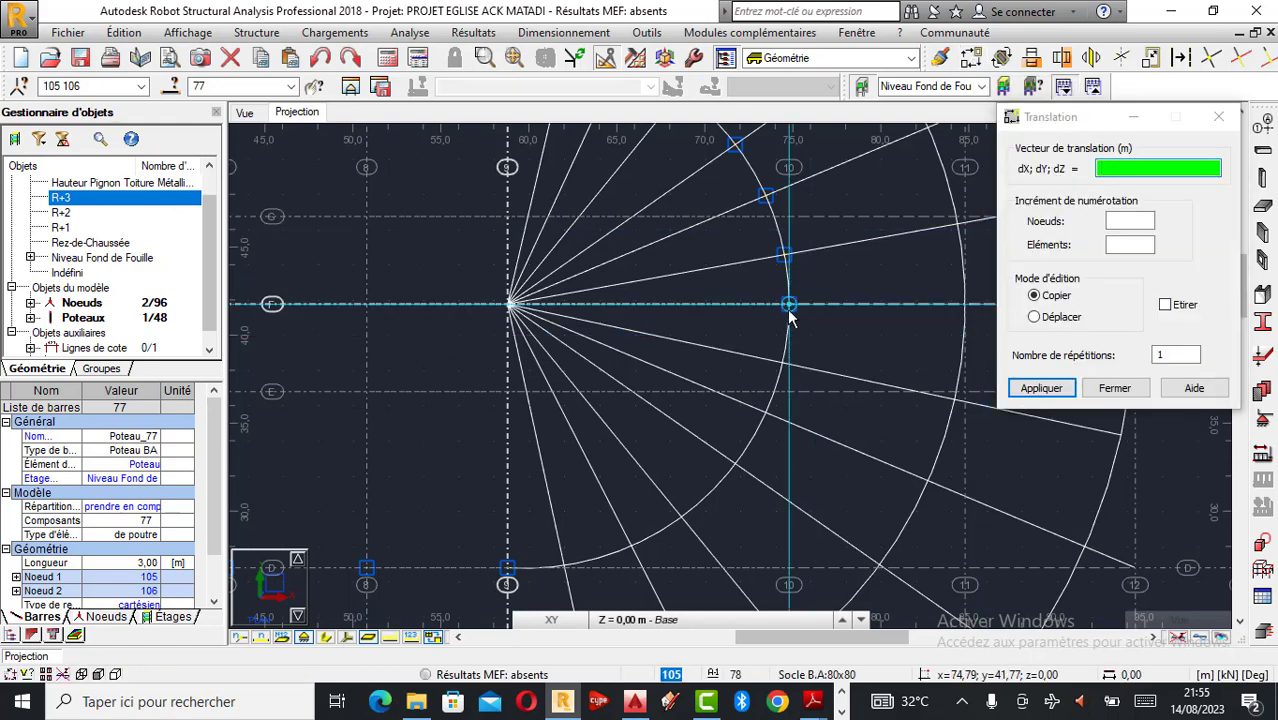
left_click(785, 368)
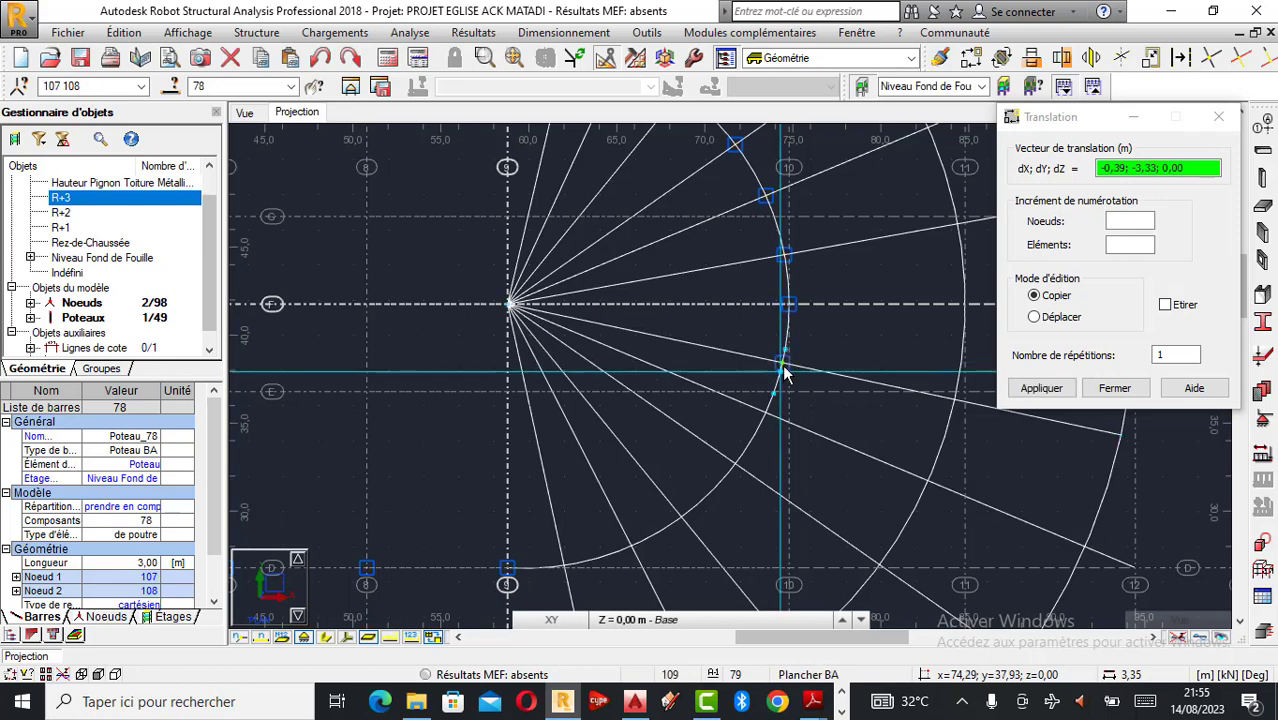
Copy the inner-arc column successively to the next four radial axes toward axis D, starting with translations of -0.98; -2.94 and -1.69; -2.79 m.
left_click(765, 420)
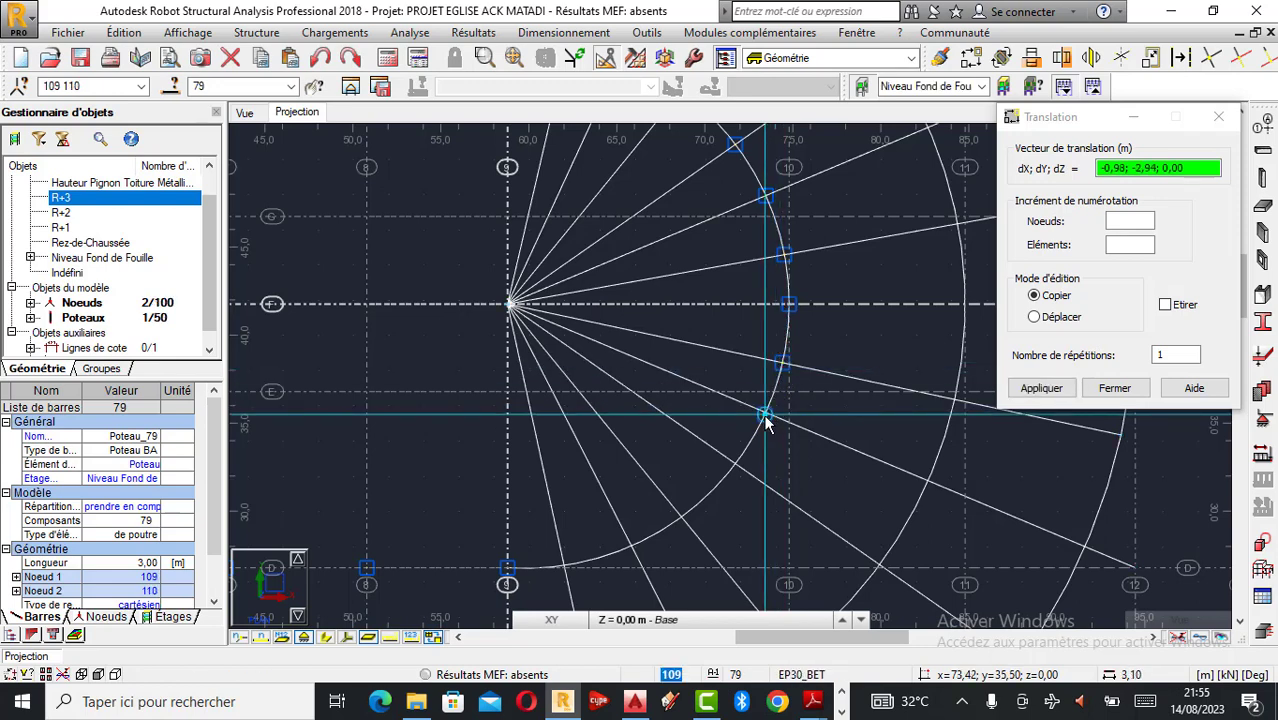
left_click(736, 466)
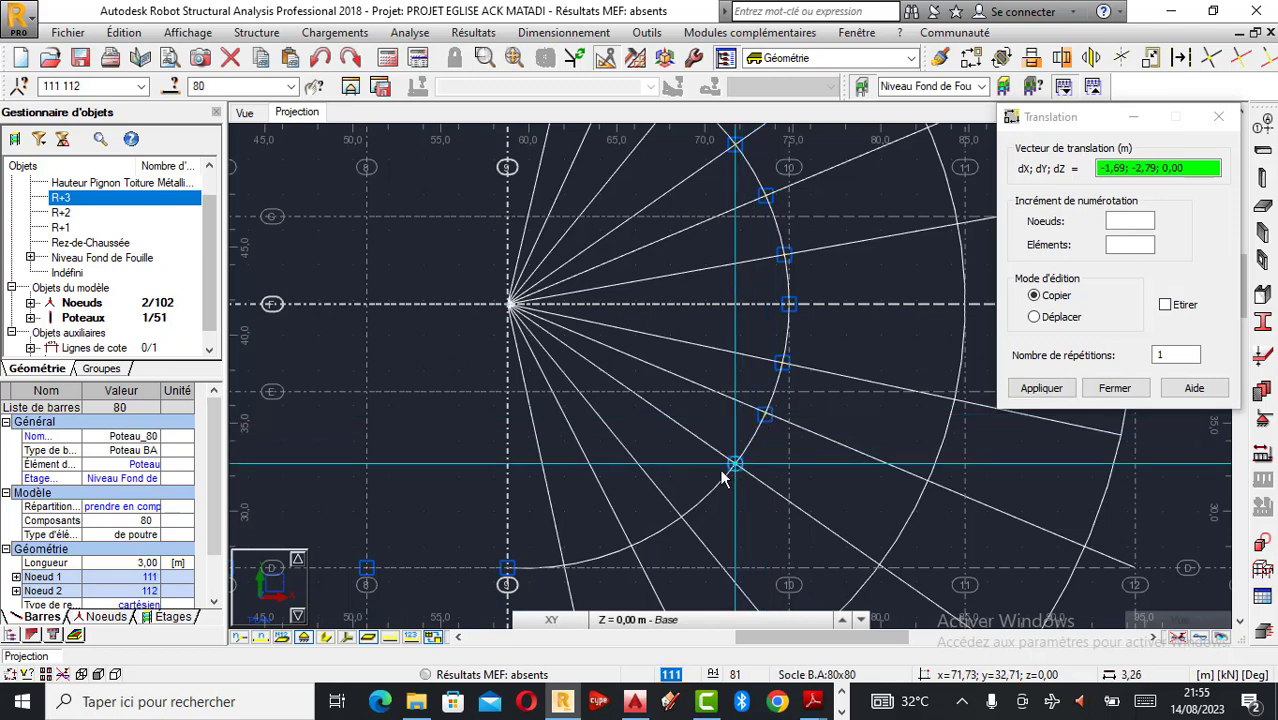
left_click(681, 517)
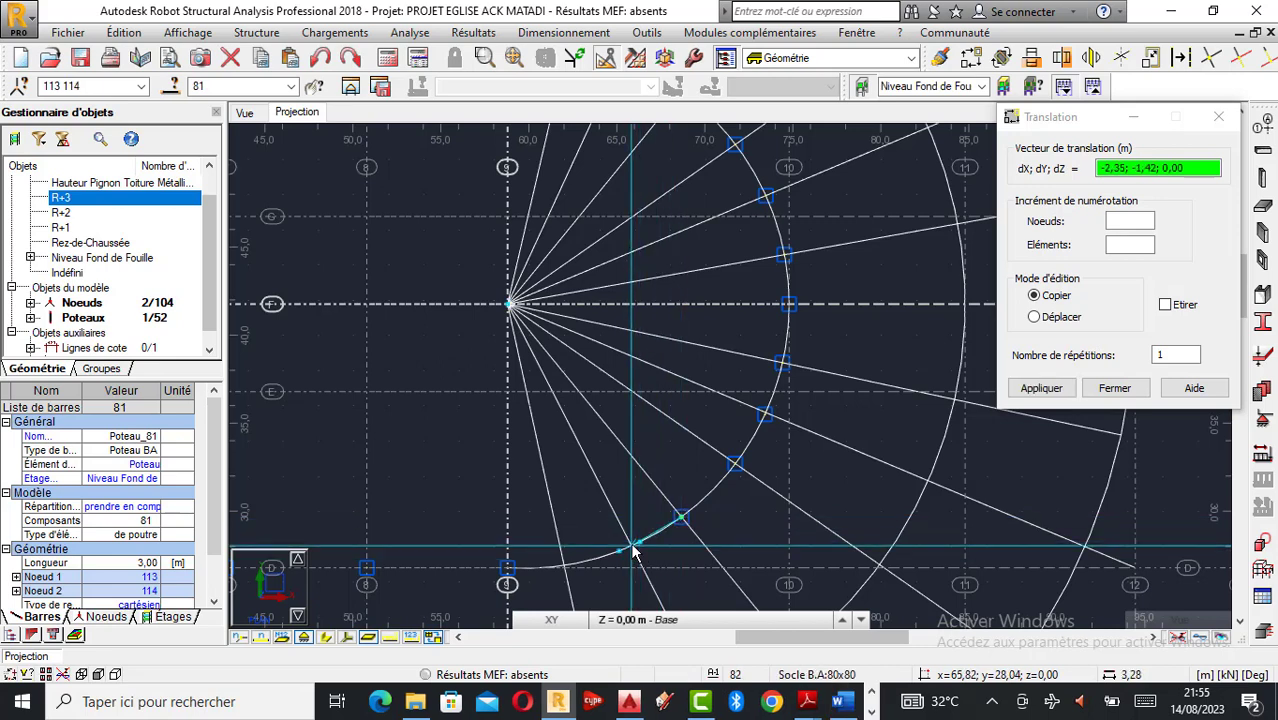
left_click(632, 549)
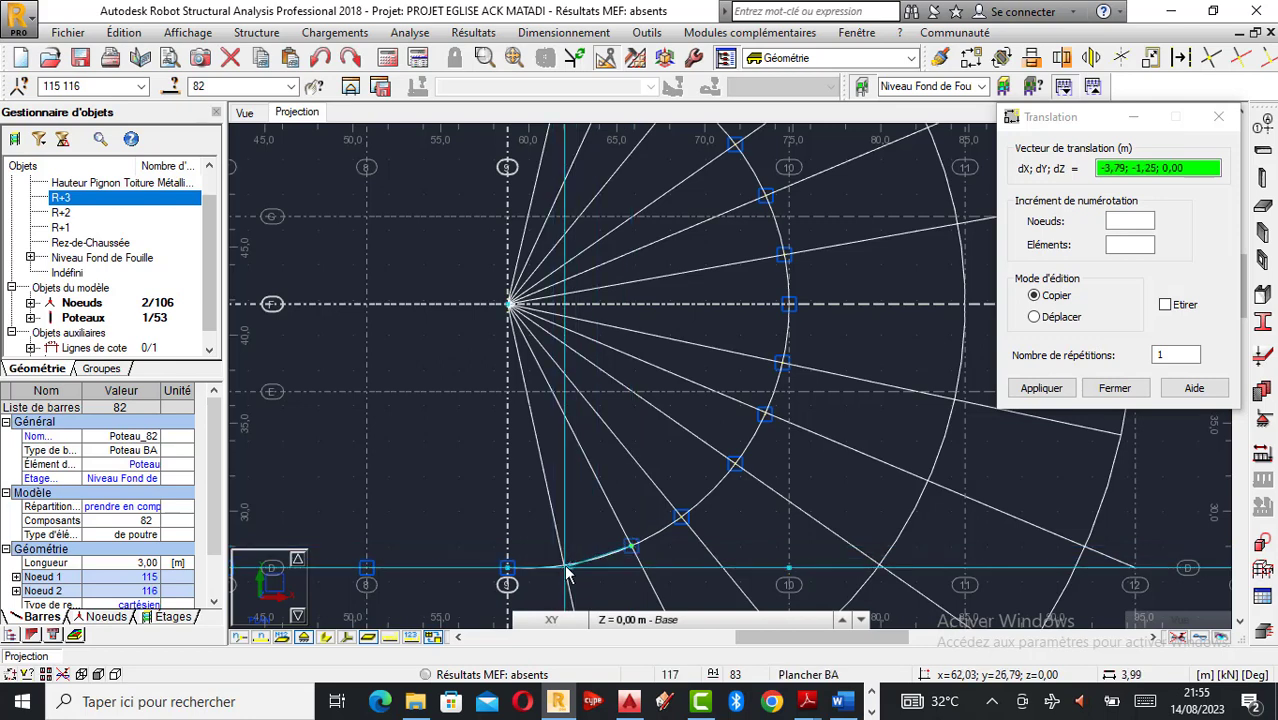
Copy the inner-arc column to the last radial axis before axis 9 with a Translation of -3.82; -1.11; 0.00 m, and end the command.
scroll(562, 565, "up", 3)
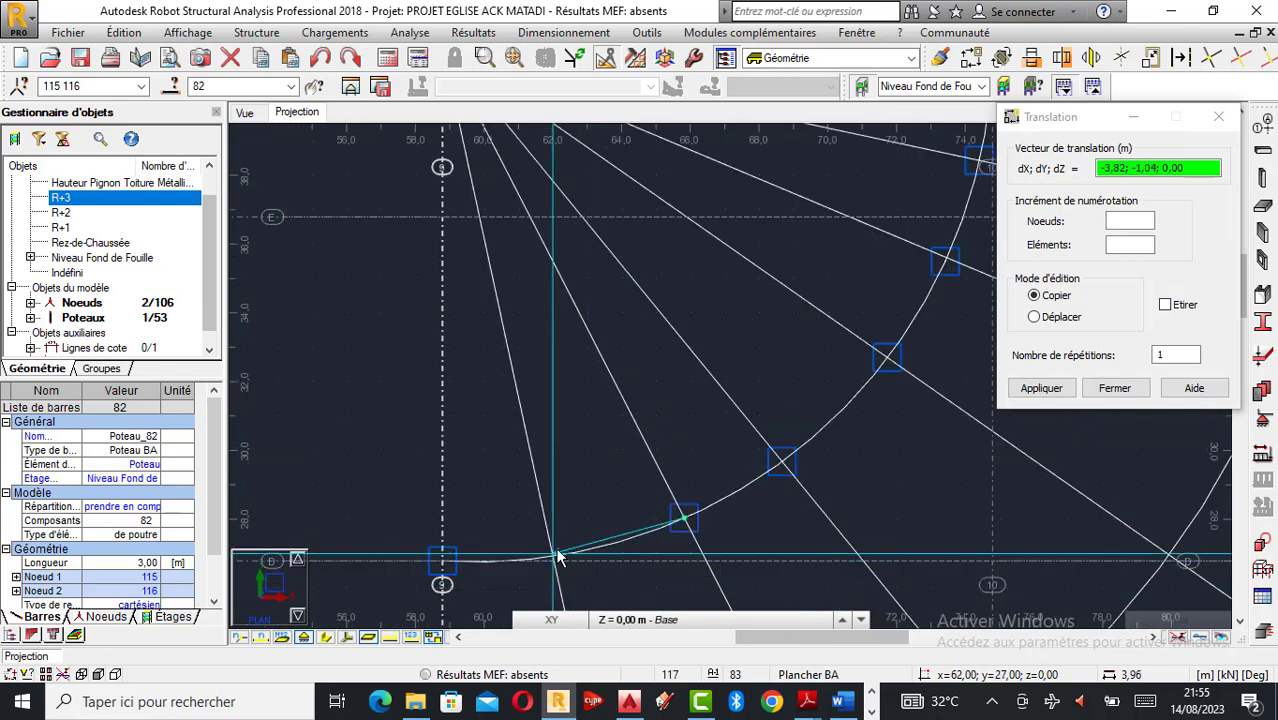
scroll(557, 560, "up", 1)
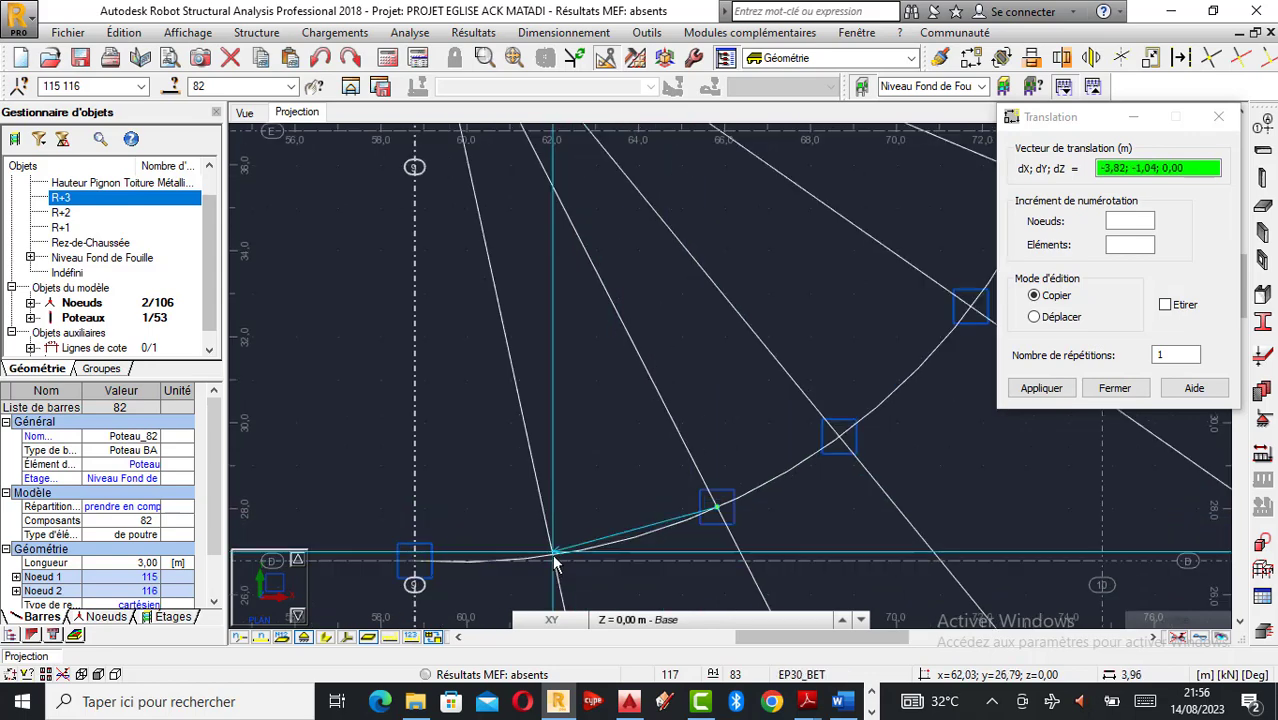
left_click(555, 556)
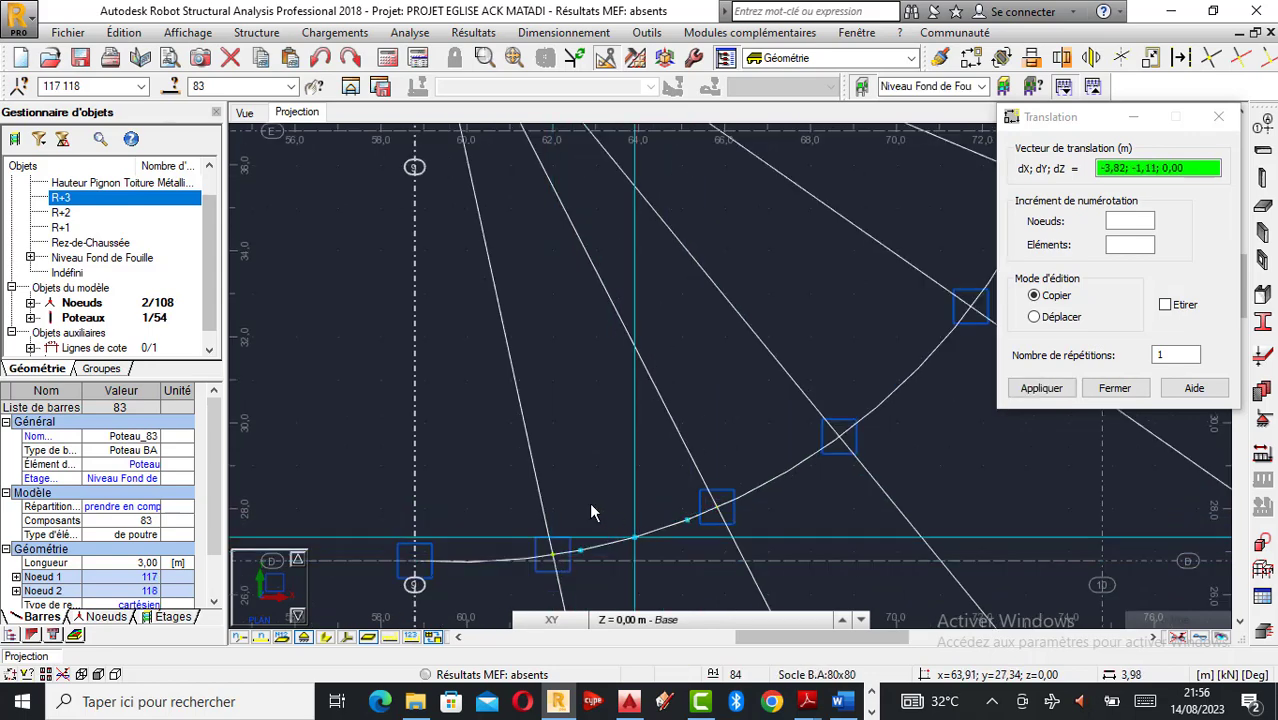
scroll(591, 512, "down", 5)
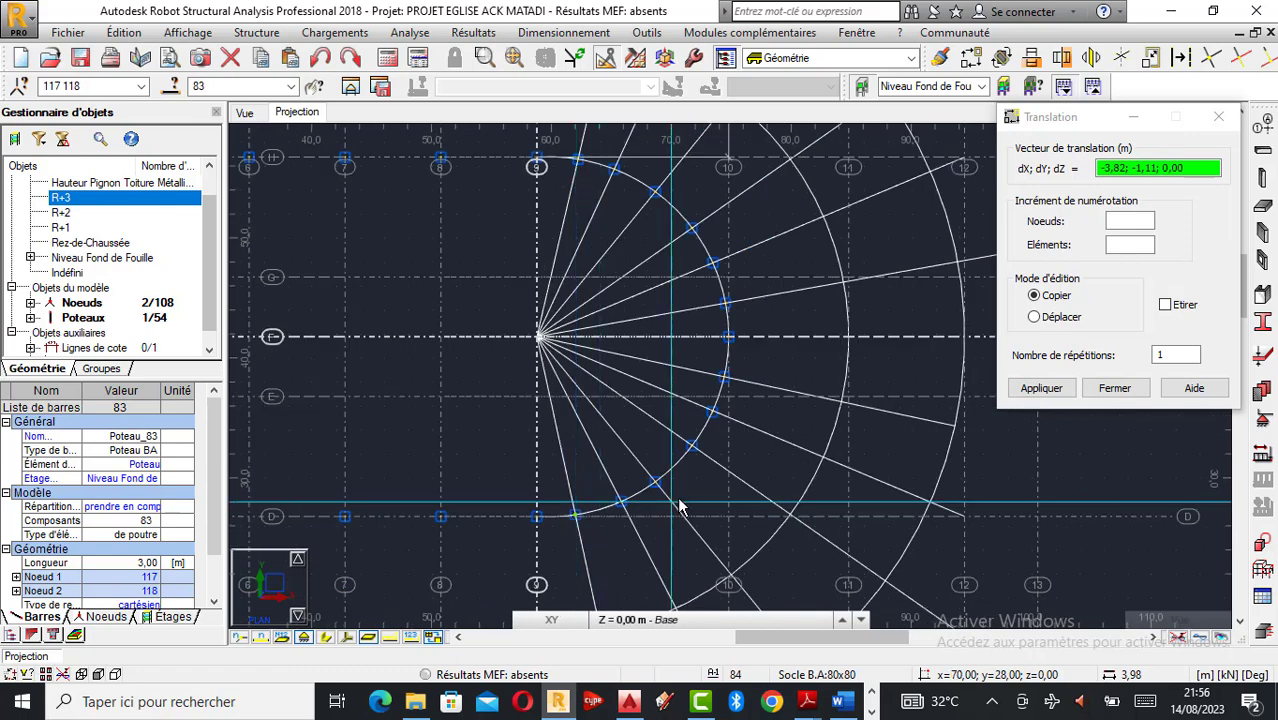
scroll(706, 462, "down", 1)
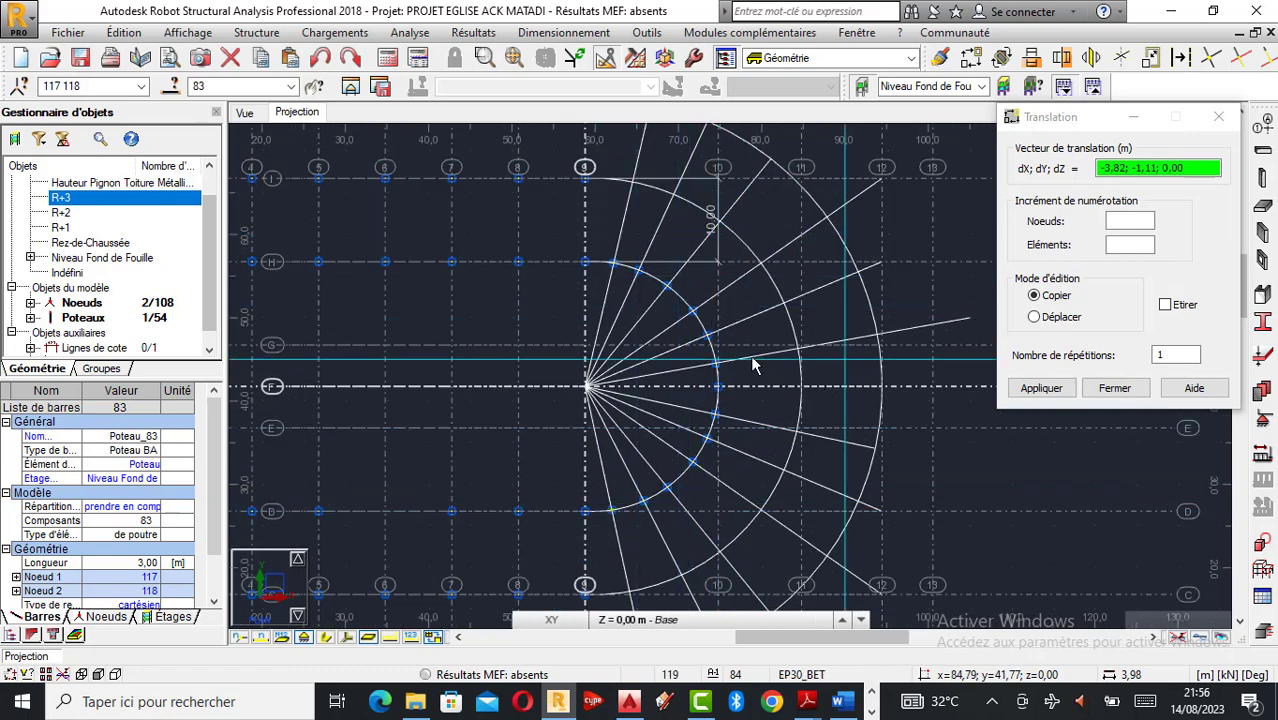
left_click(1114, 390)
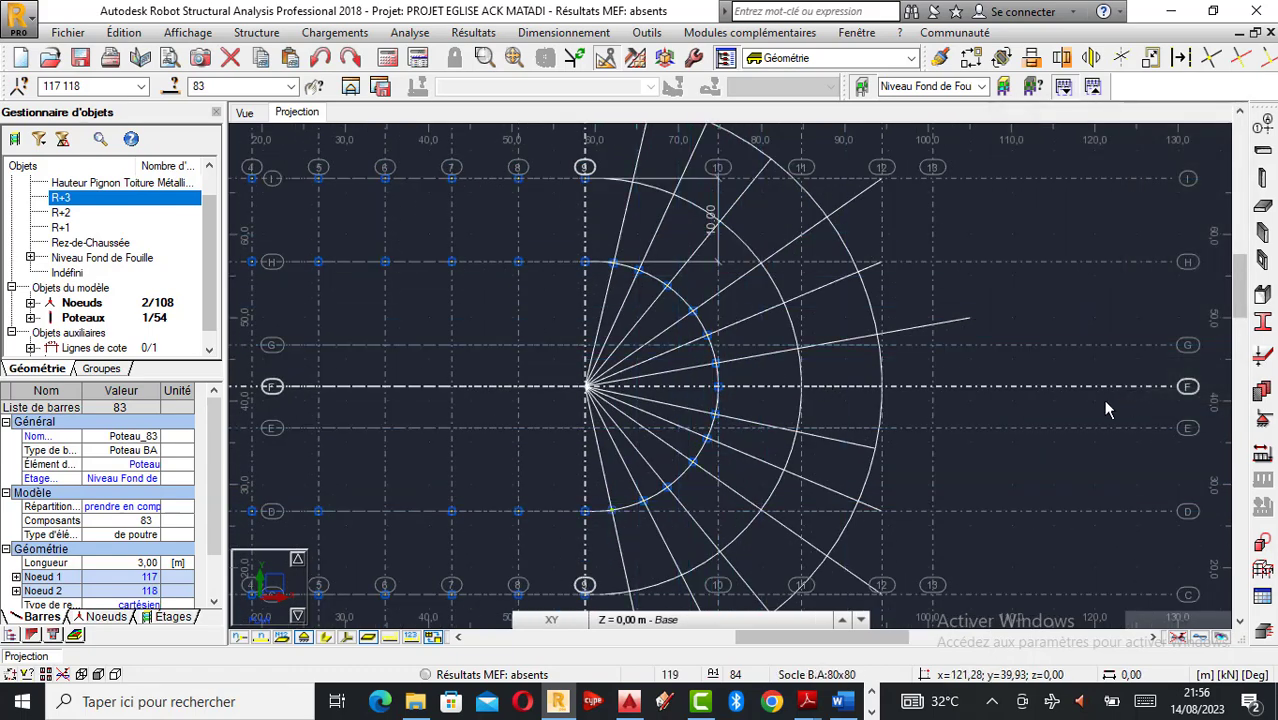
left_click(1105, 407)
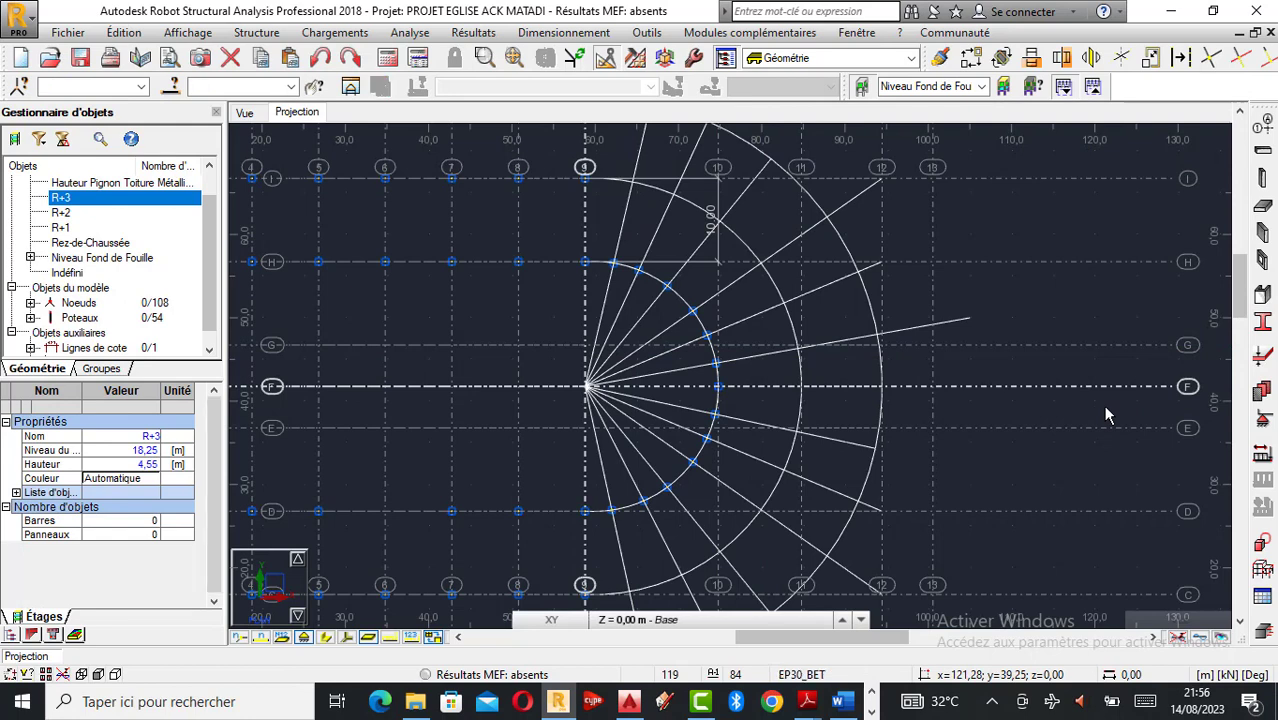
Compare the columns around the semicircular end in the Base plan with those on the ETAGE EGLISE.pdf drawing.
scroll(895, 305, "down", 1)
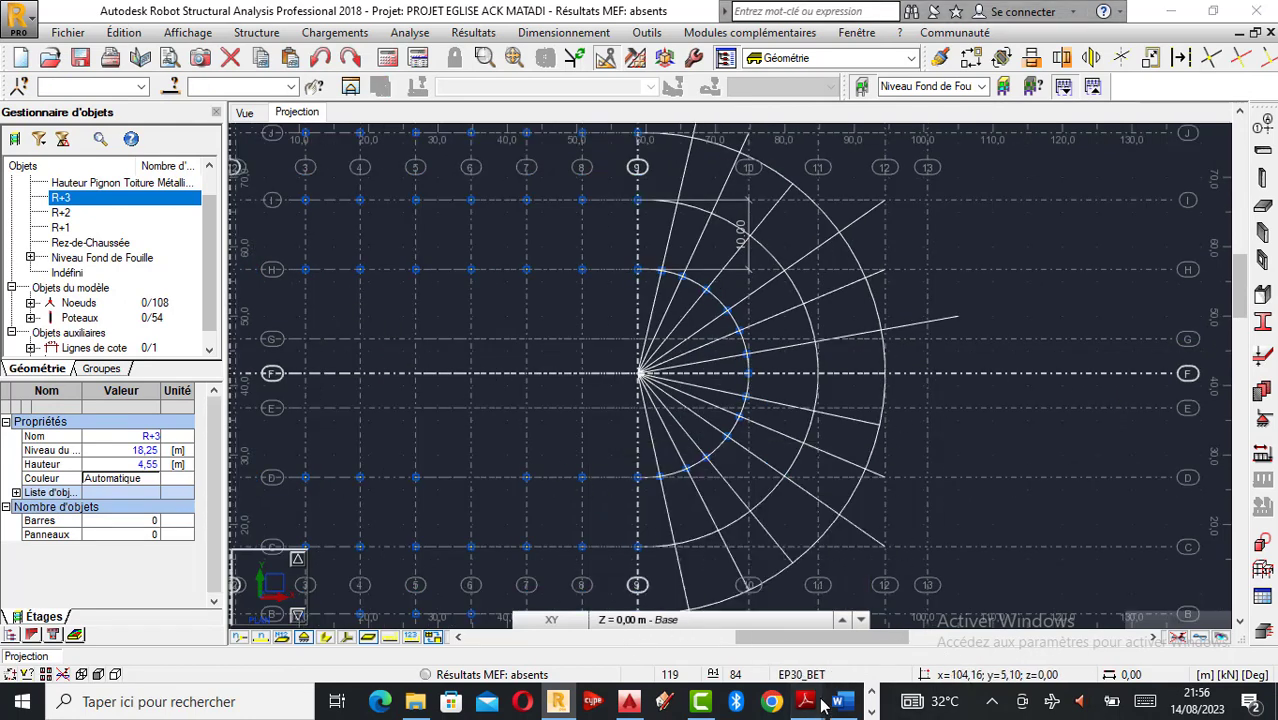
mouse_move(805, 700)
mouse_move(848, 648)
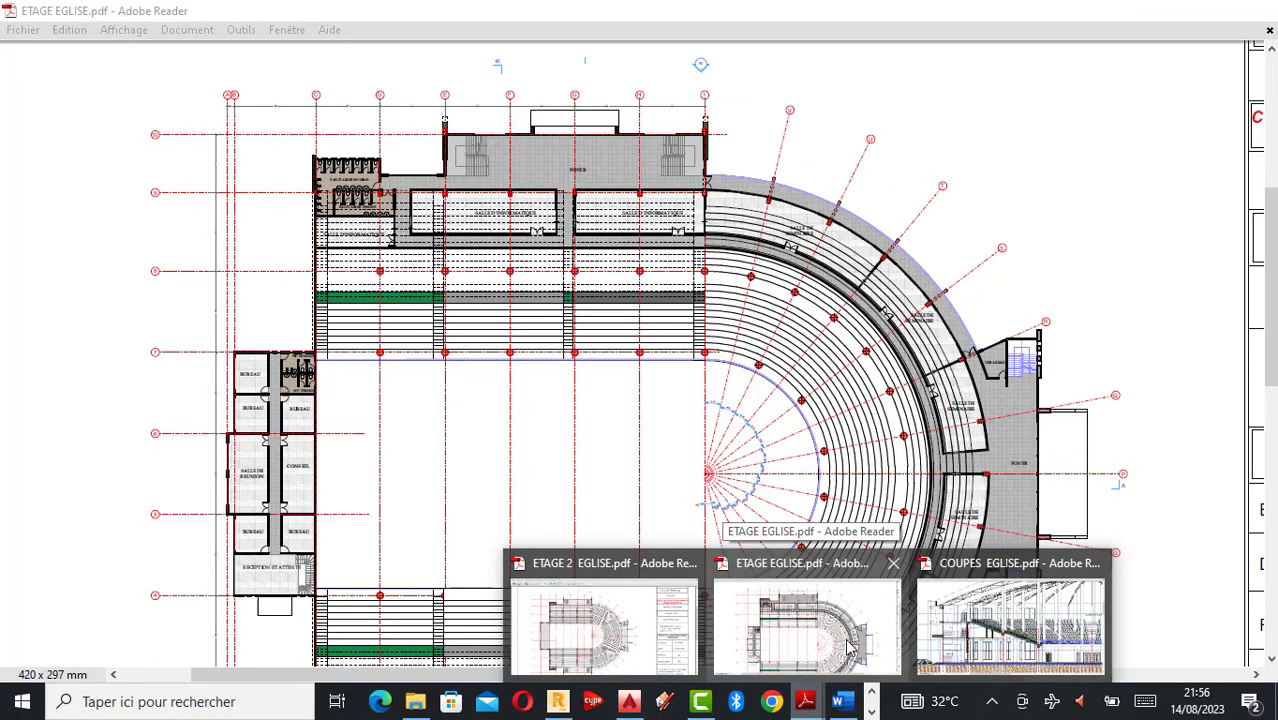
scroll(670, 276, "up", 2)
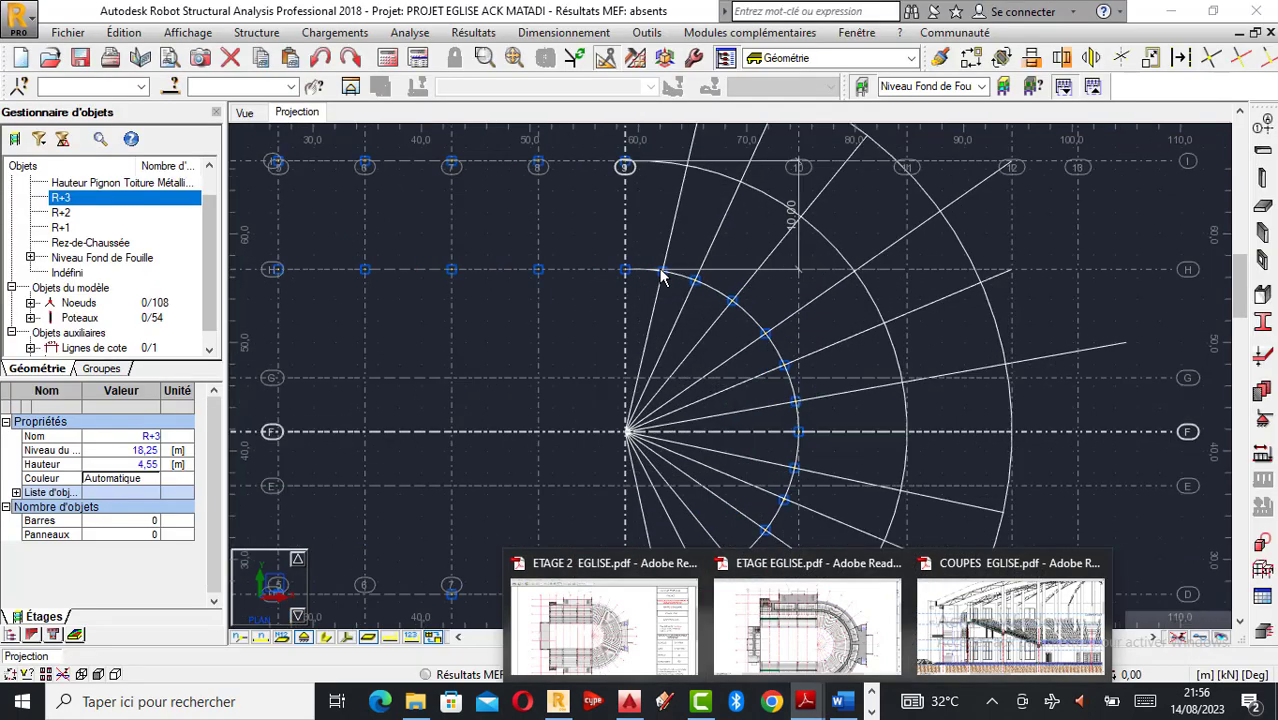
scroll(650, 392, "down", 3)
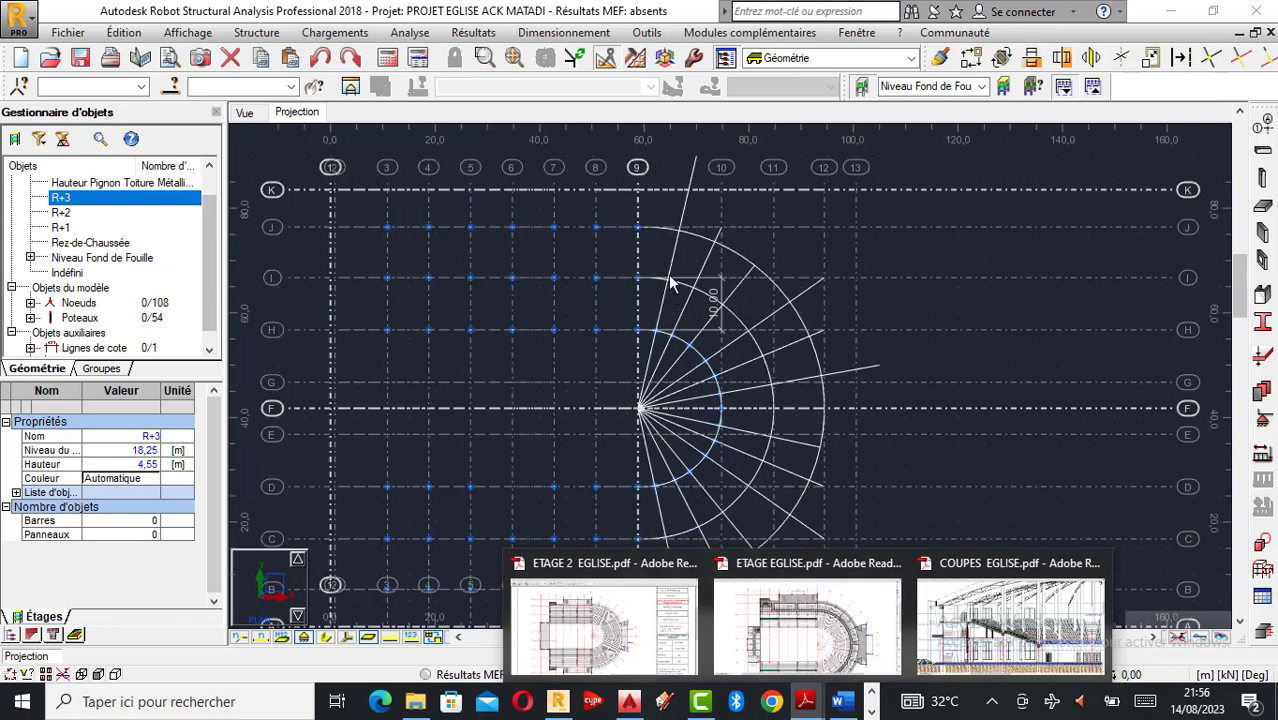
scroll(665, 240, "up", 4)
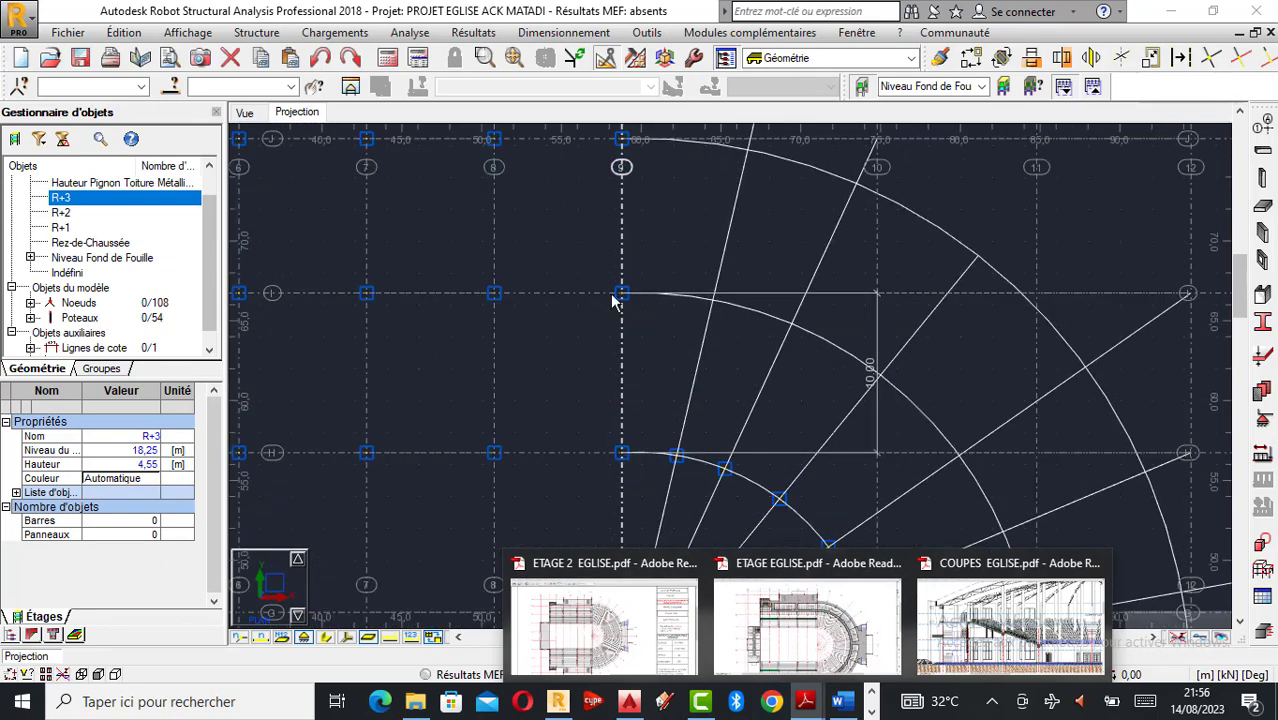
Copy the column at axes 9 and I to the first radial axis on the middle arc, using a Translation of 5.70; -0.45; 0.00 m.
left_click(243, 112)
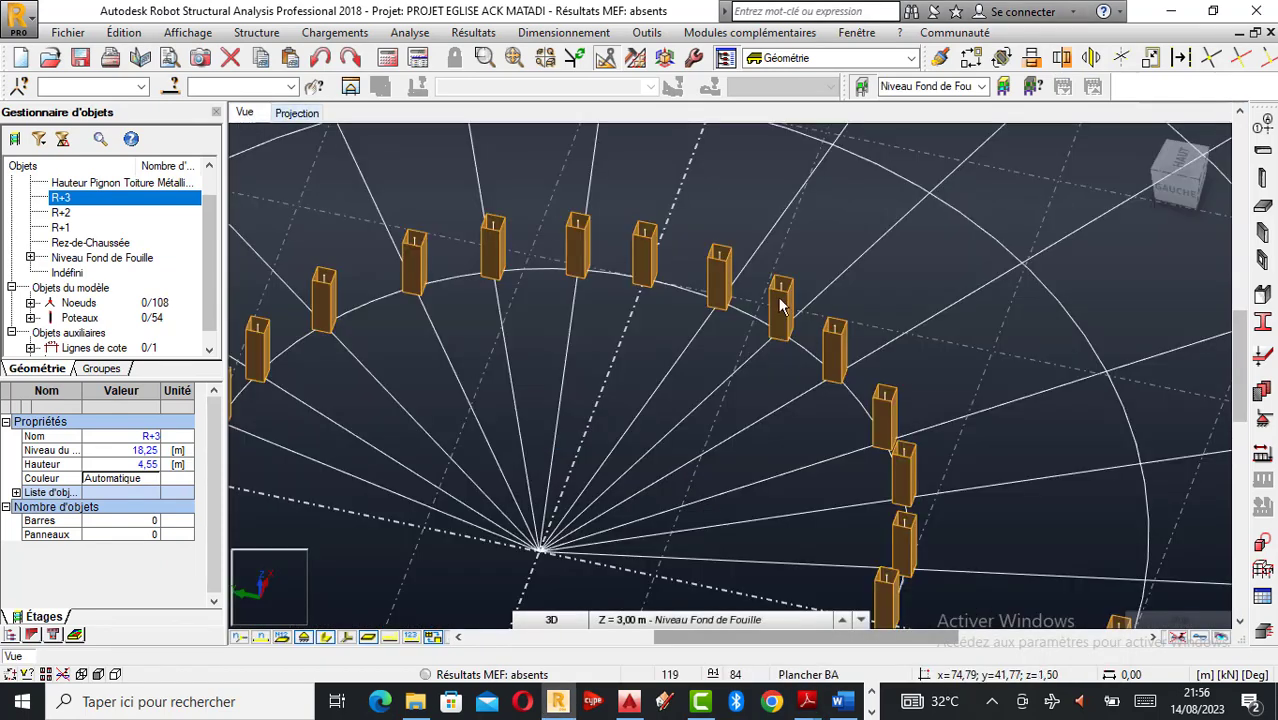
scroll(948, 293, "down", 2)
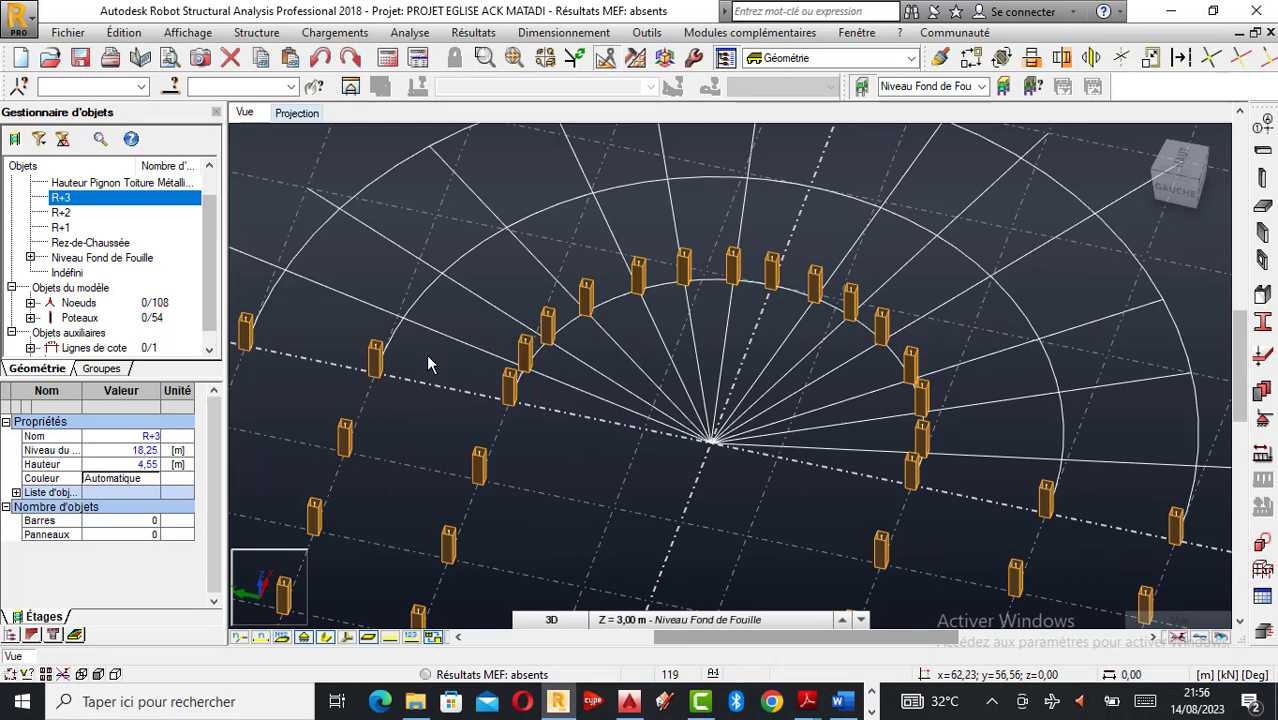
left_click(414, 405)
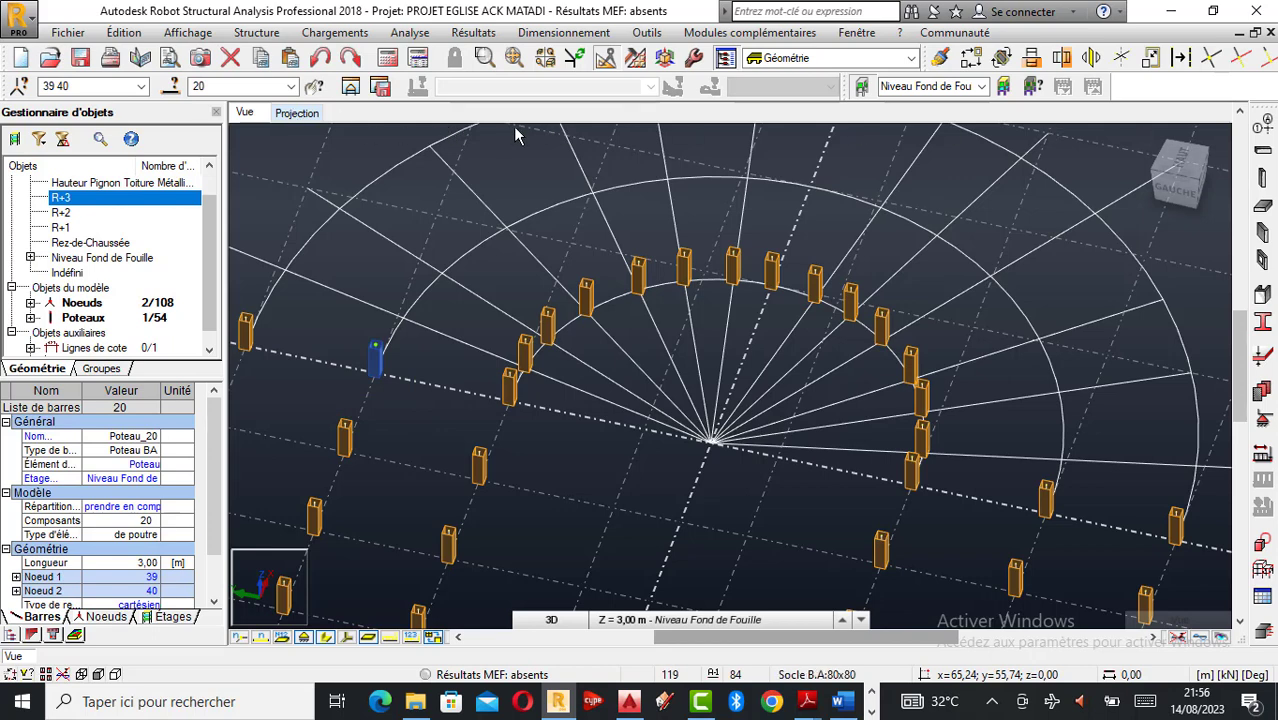
left_click(305, 114)
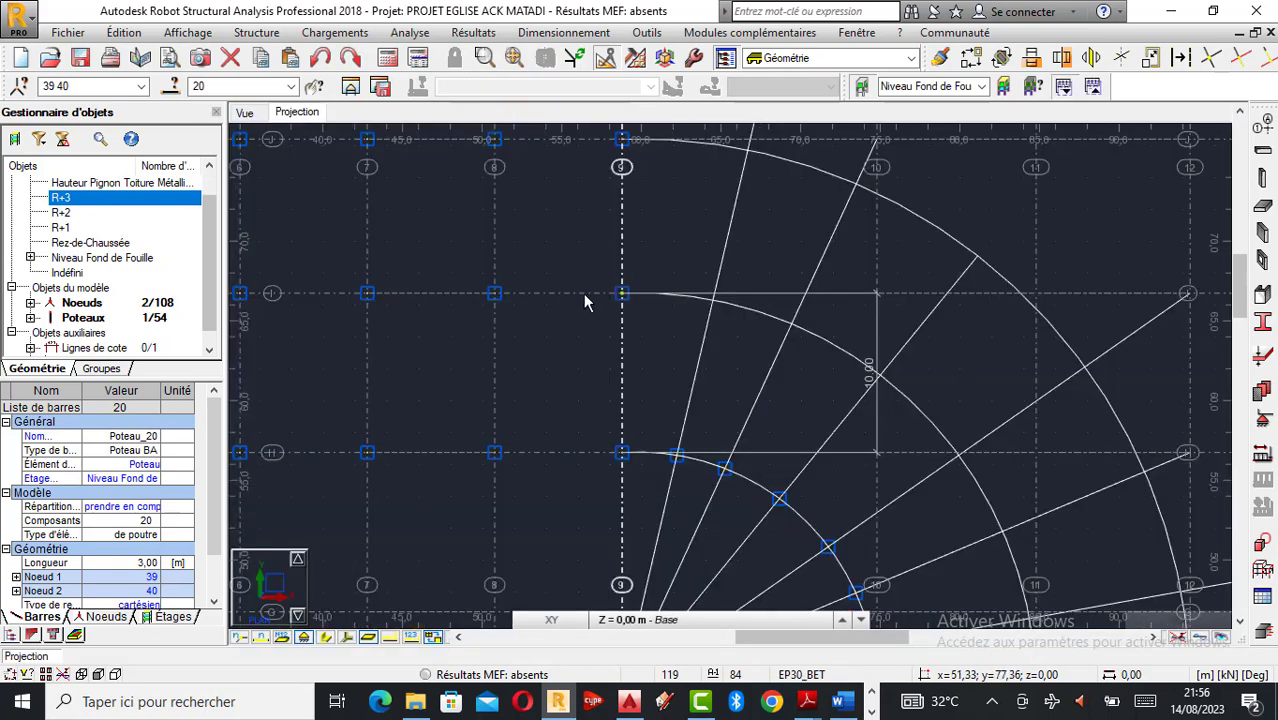
scroll(659, 392, "down", 2)
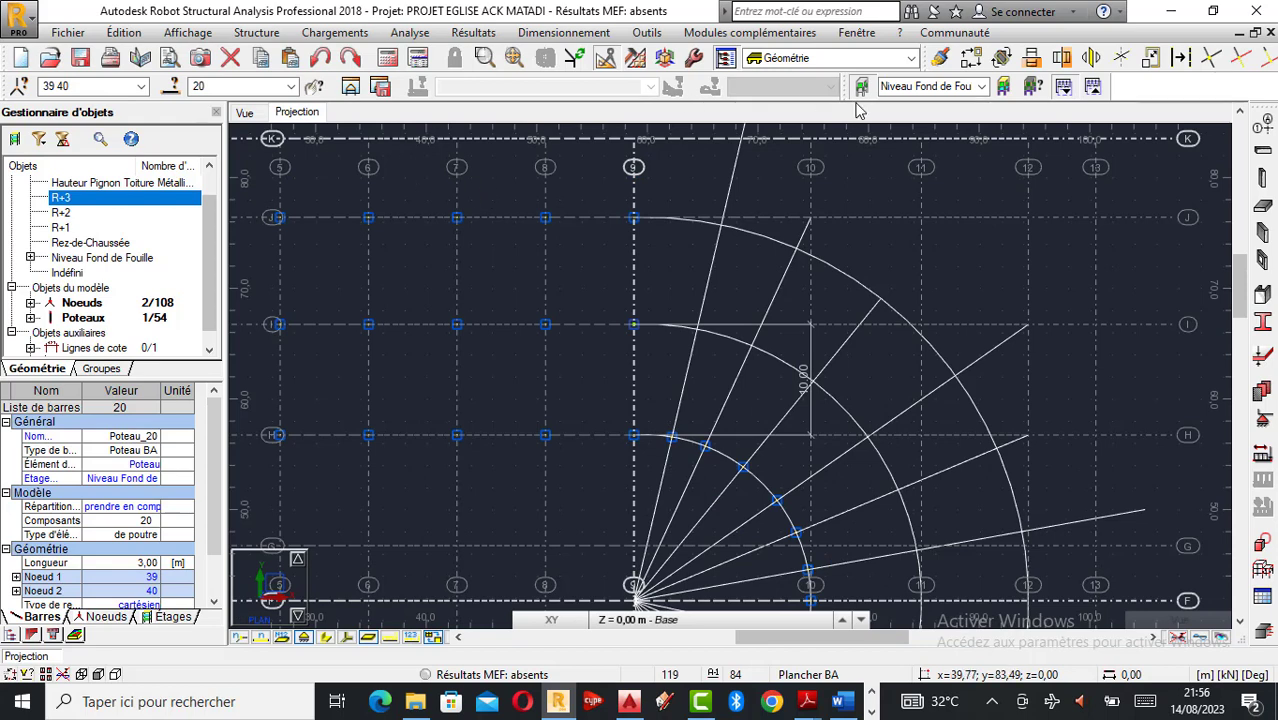
left_click(978, 60)
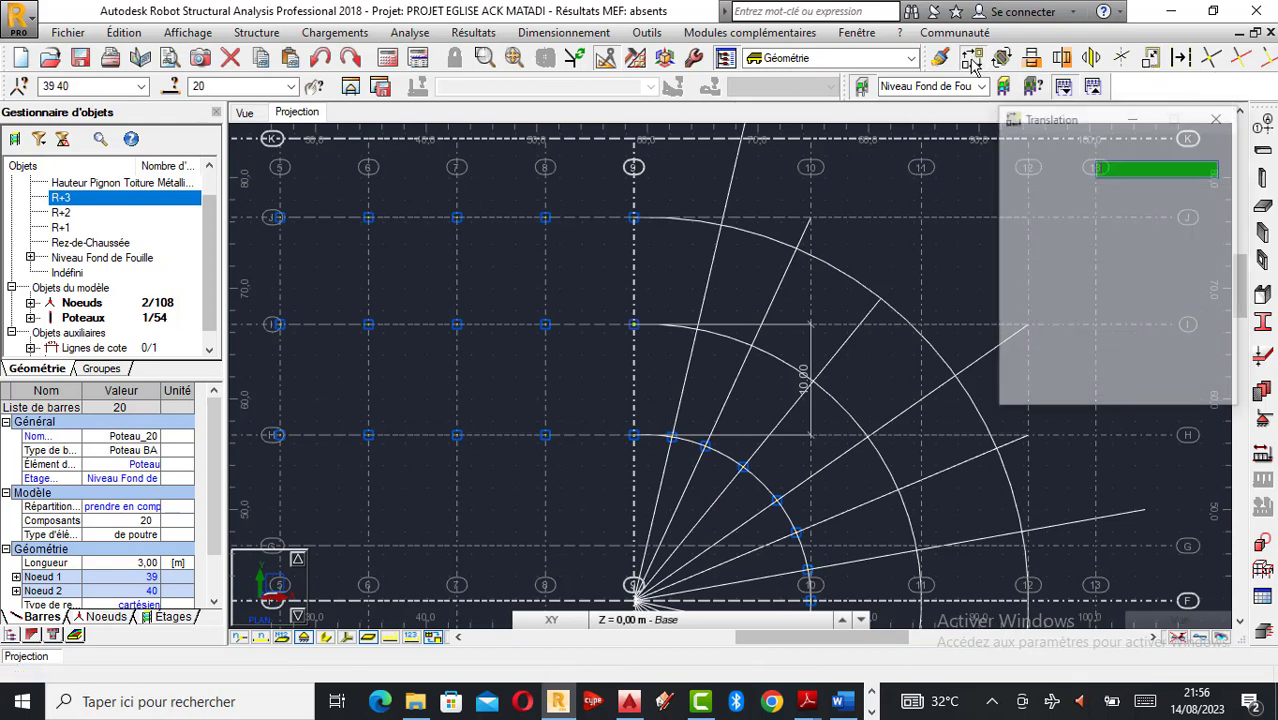
left_click(634, 325)
scroll(696, 340, "up", 3)
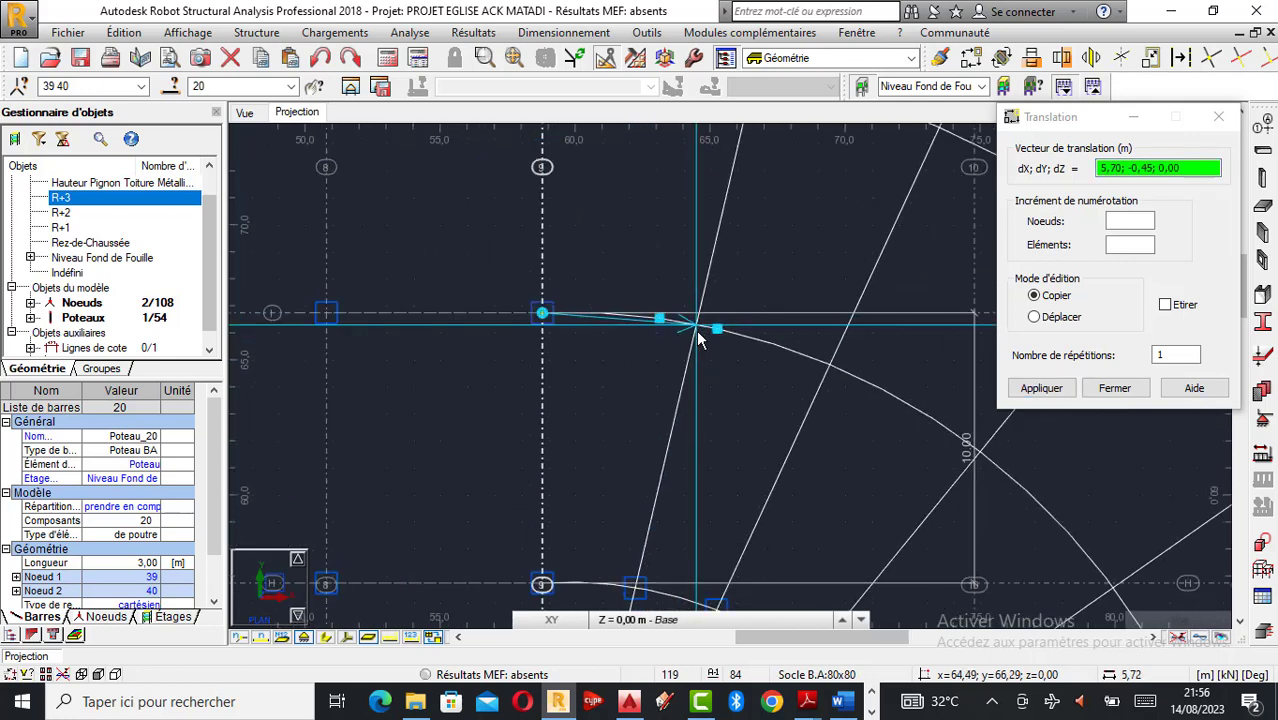
left_click(698, 332)
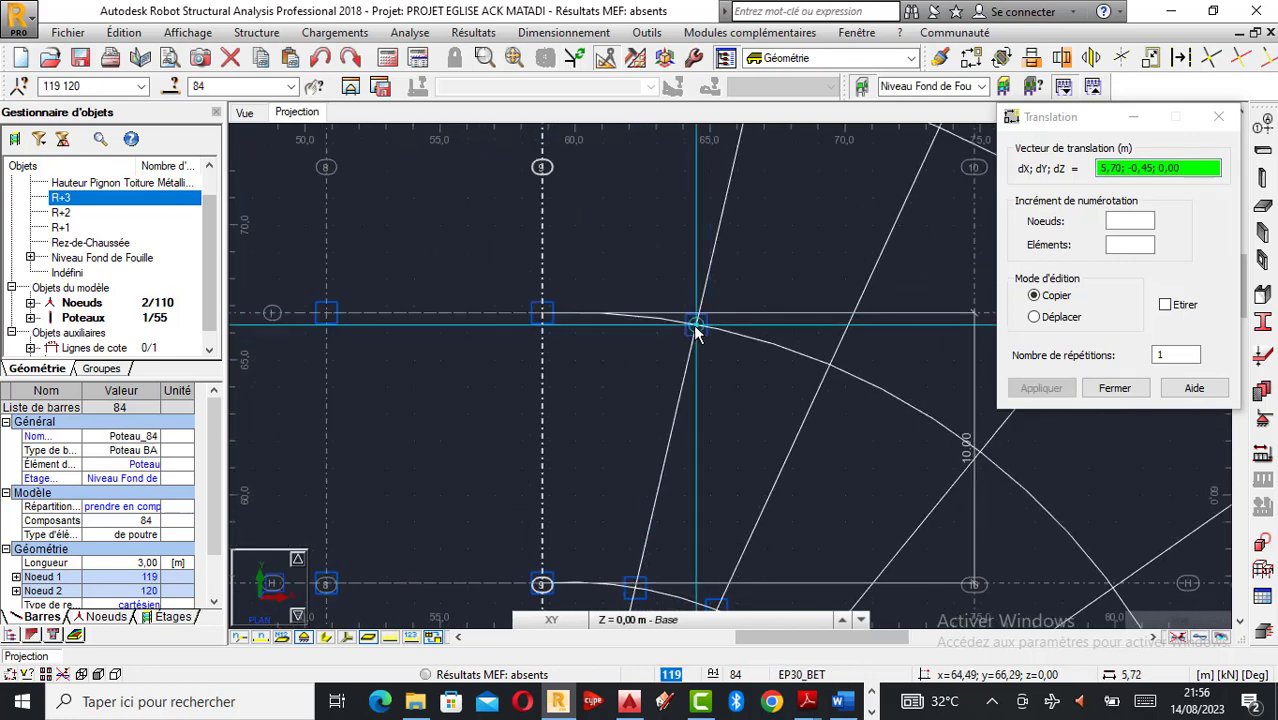
Copy the column to the next three radial axes along the middle arc, using translations of 4.93; -1.46, 5.58; -3.24 and 4.92; -5.04 m.
left_click(827, 366)
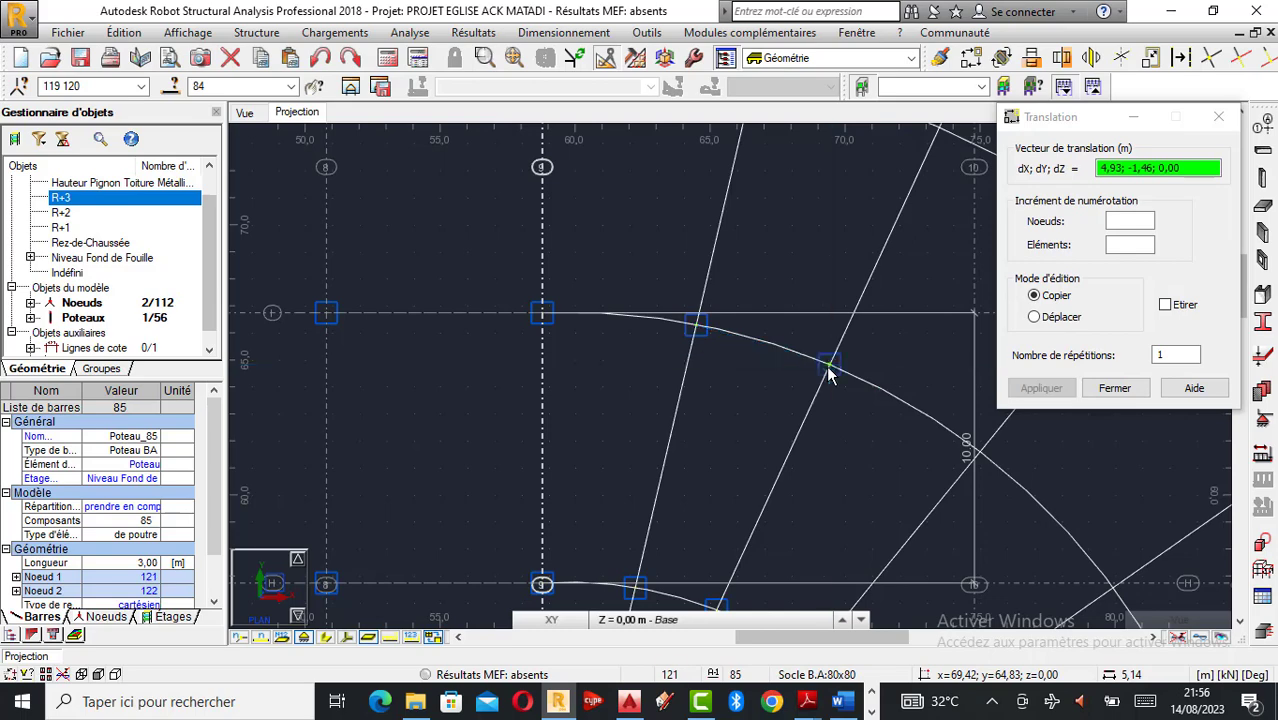
left_click(980, 456)
scroll(499, 319, "down", 3)
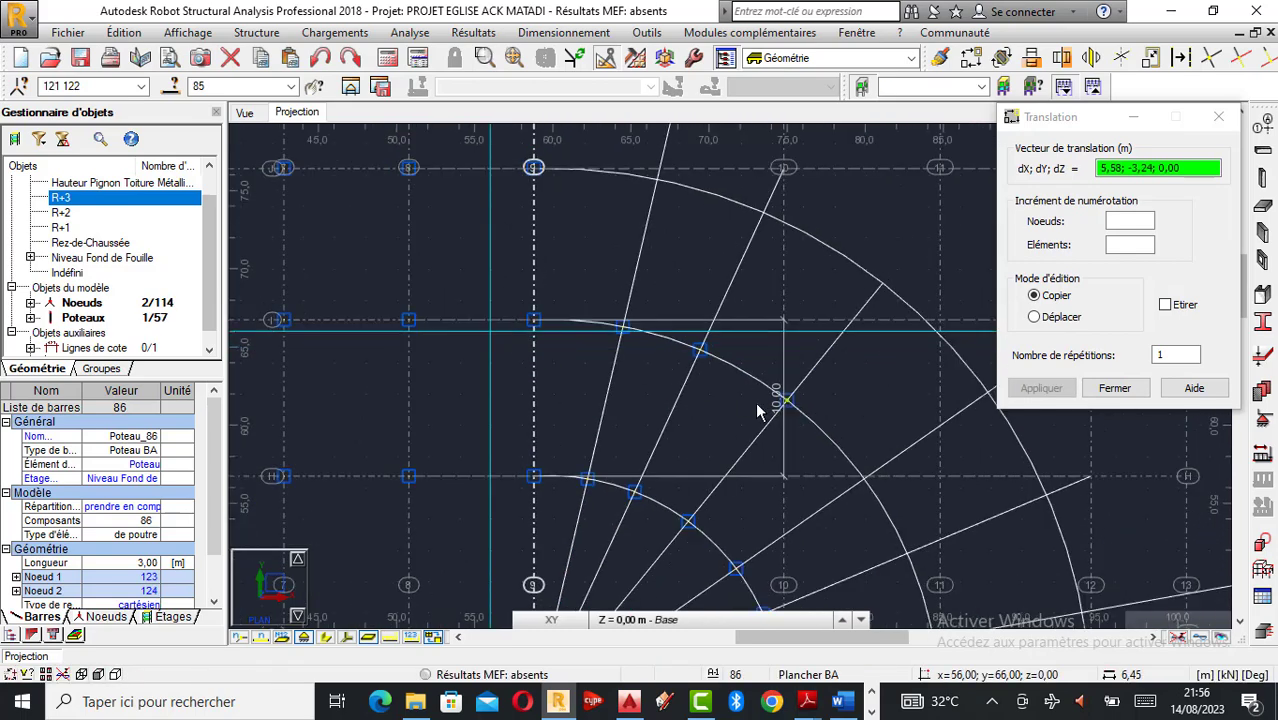
scroll(717, 391, "up", 3)
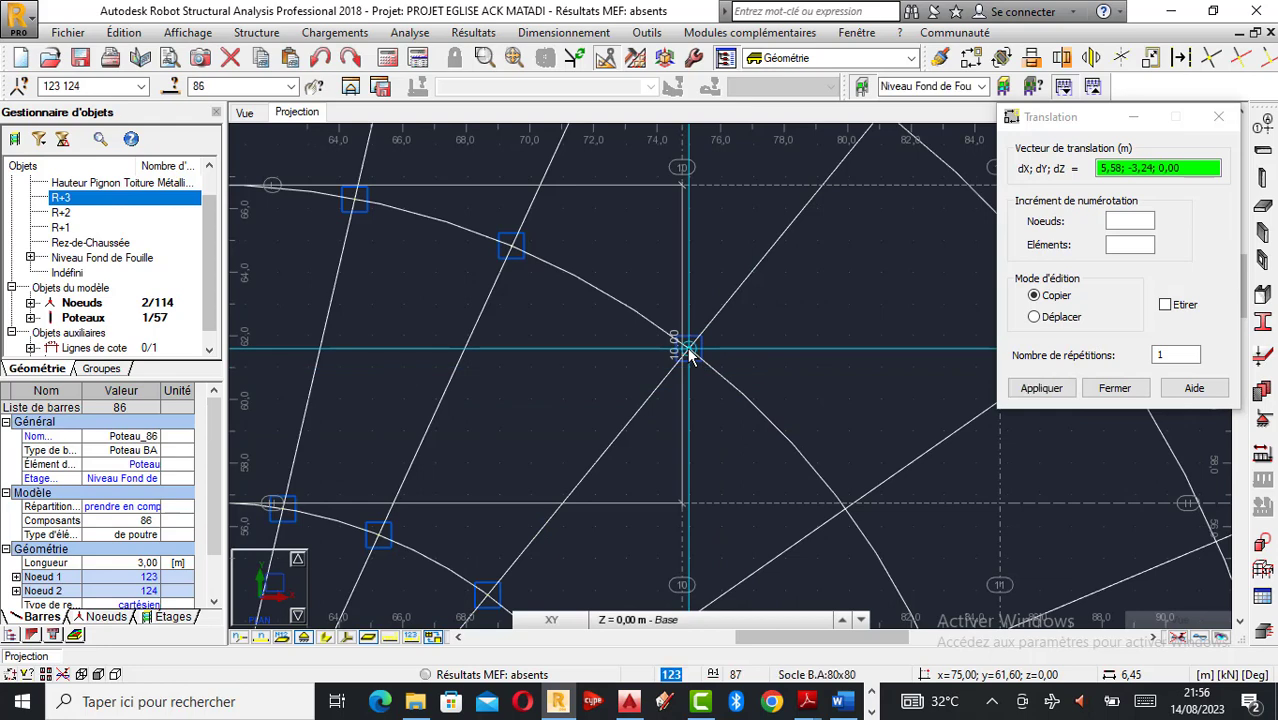
left_click(843, 509)
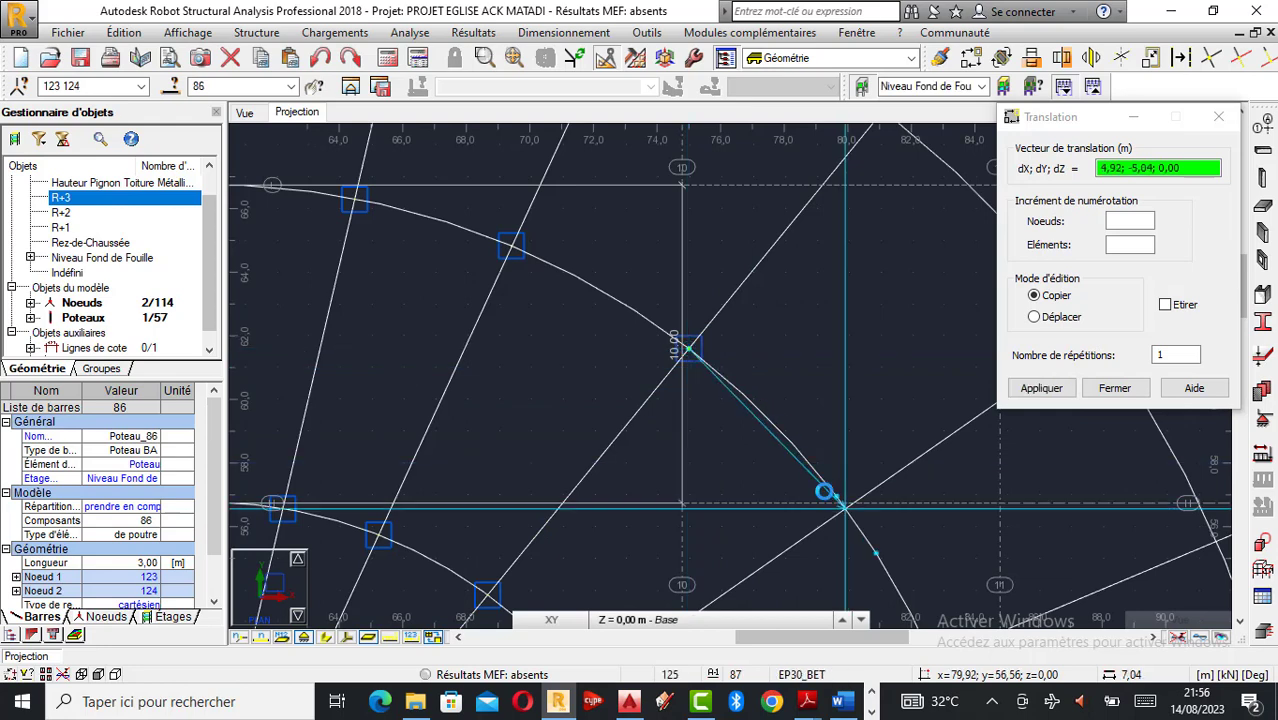
Copy the middle-arc column to the two radial axes before axis F, using translations of 2.75; -4.77; 0.00 and 1.68; -5.47; 0.00 m.
scroll(684, 316, "down", 4)
scroll(820, 469, "up", 5)
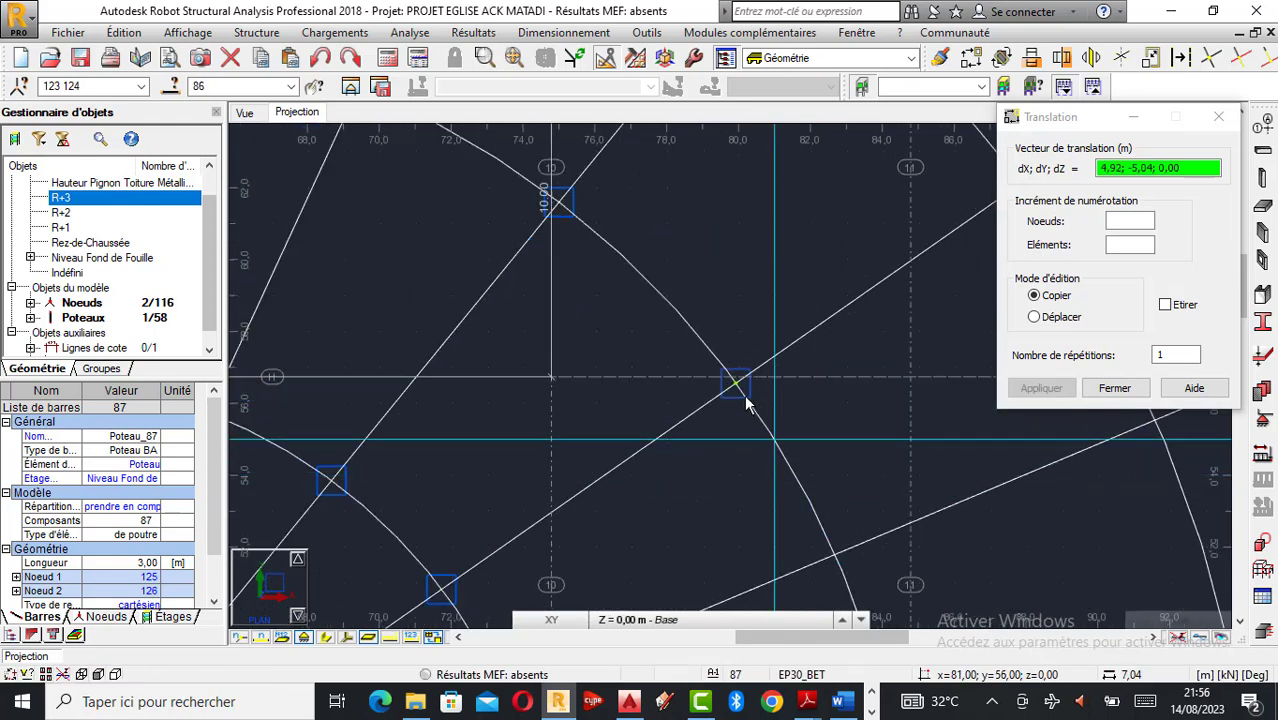
left_click(736, 385)
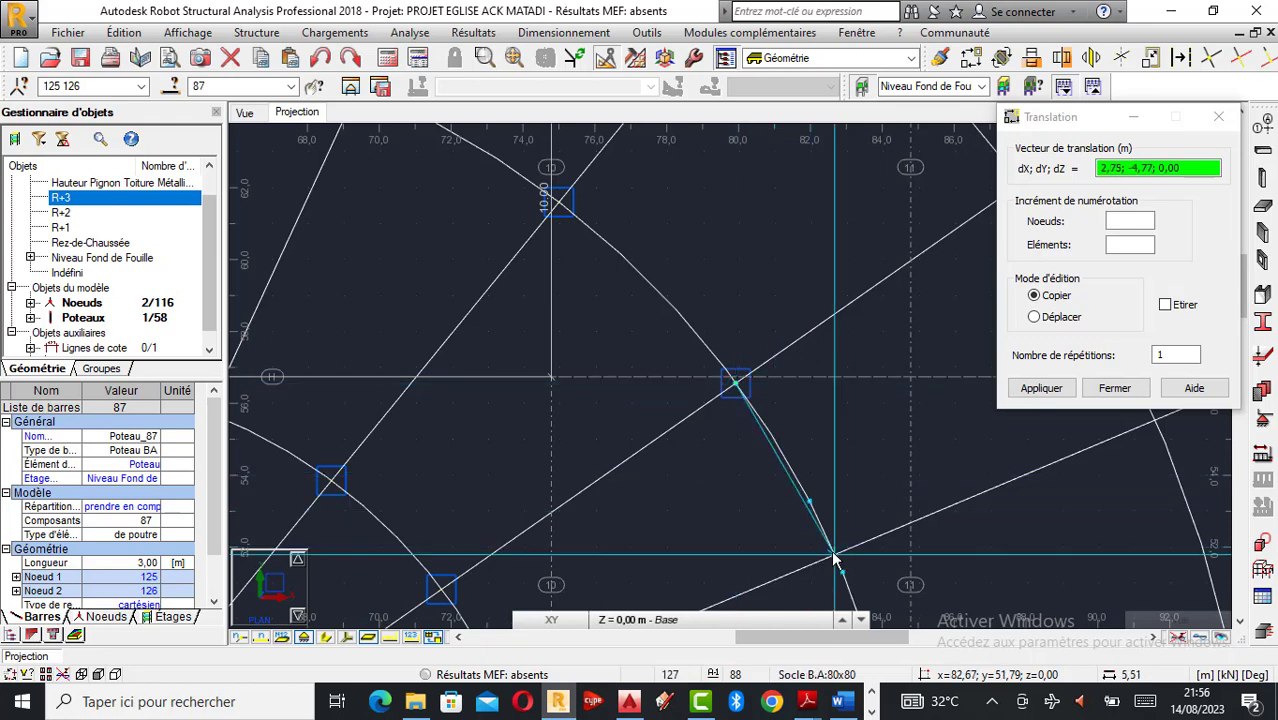
scroll(709, 346, "down", 5)
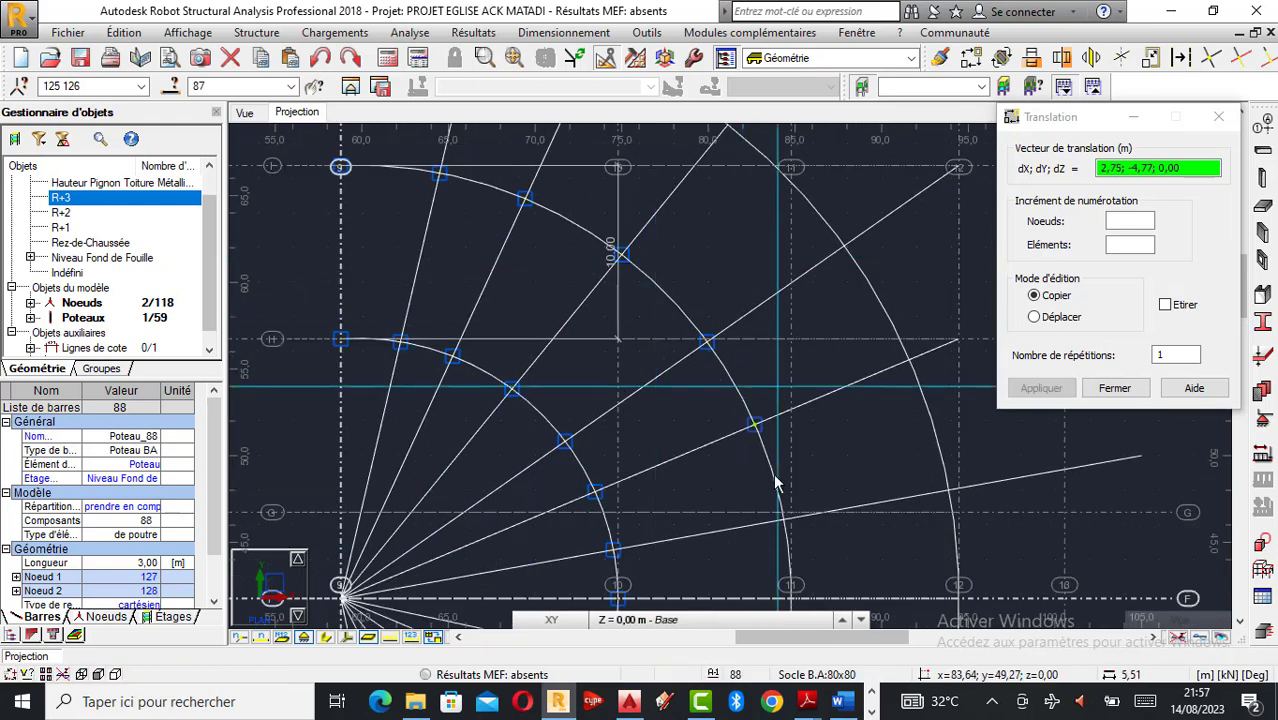
scroll(752, 421, "up", 3)
scroll(750, 415, "up", 2)
left_click(742, 392)
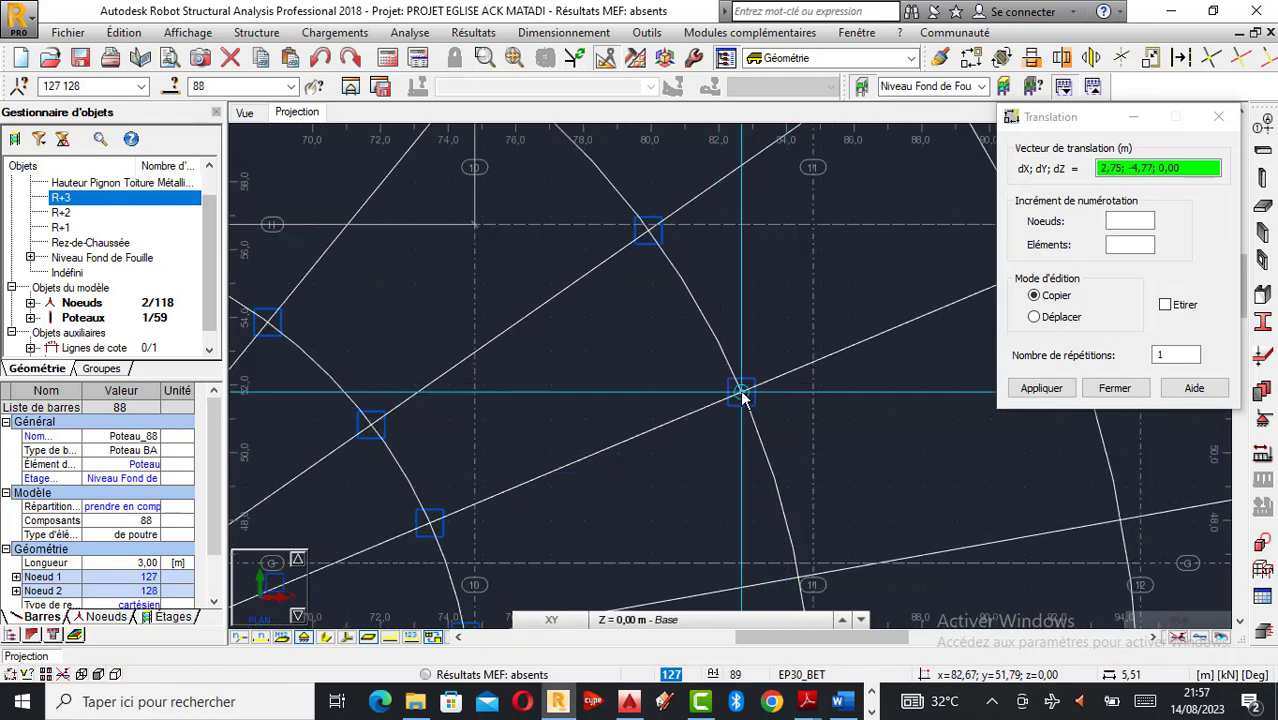
left_click(797, 580)
Copy the middle-arc column next to axis G onto axis F, using a Translation of 0.44; -4.55; 0.00 m.
scroll(680, 285, "down", 2)
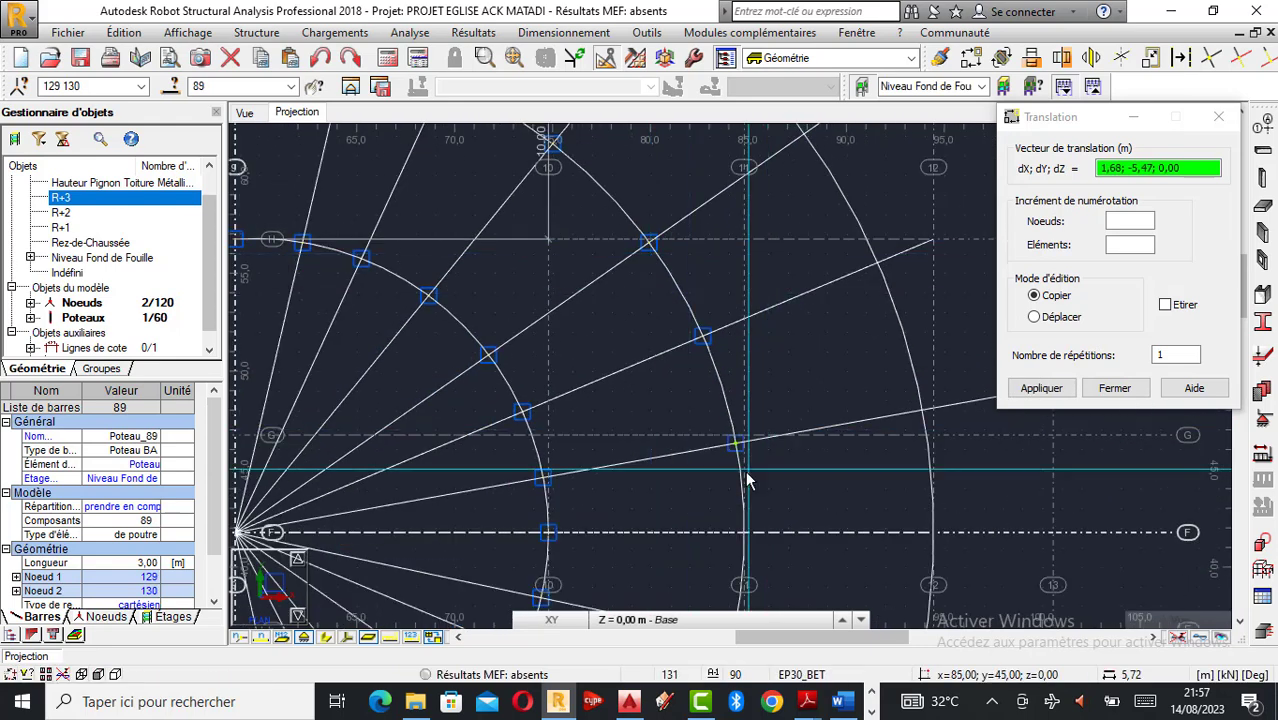
scroll(745, 470, "up", 2)
left_click(730, 428)
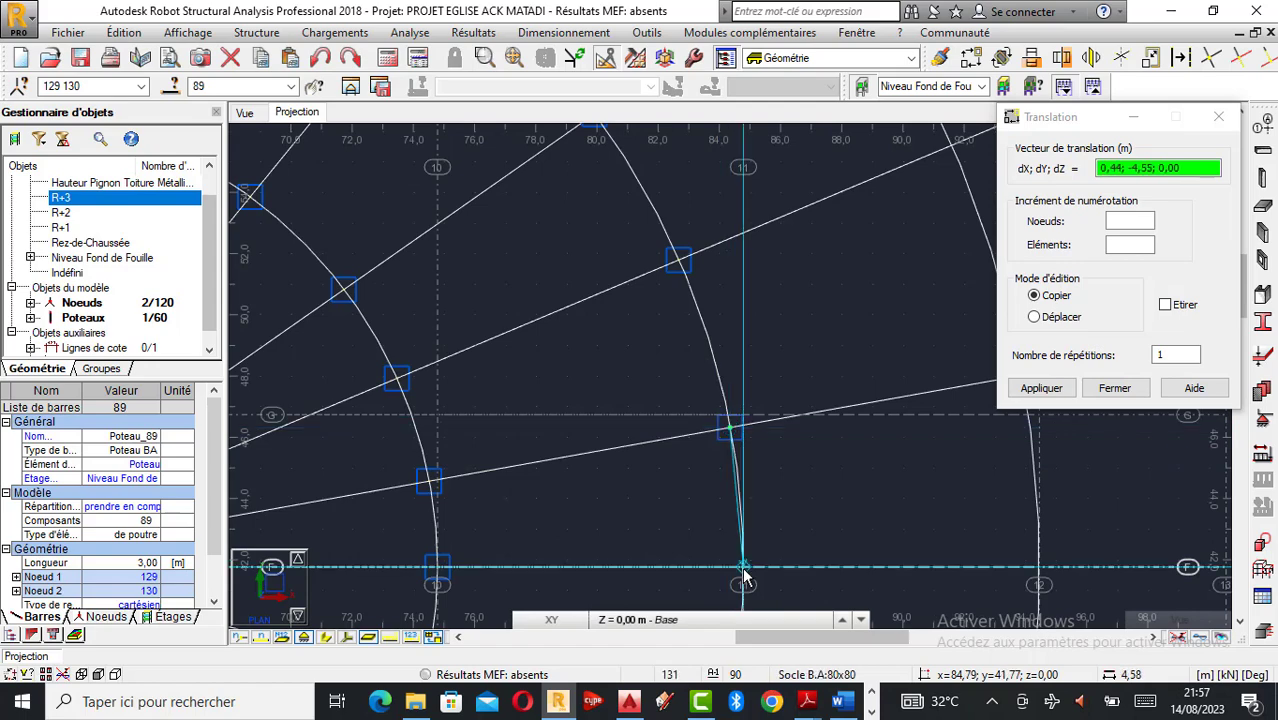
left_click(741, 556)
scroll(637, 283, "down", 4)
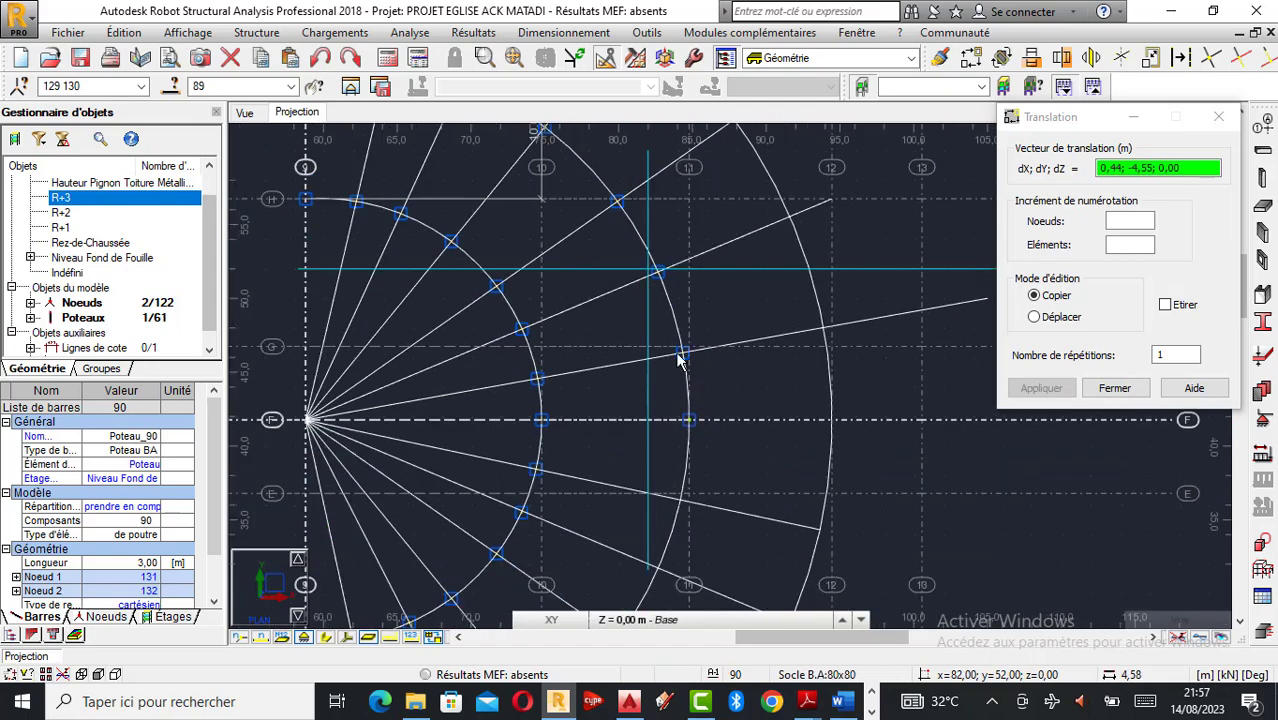
Copy the middle-arc column on axis F to the next two radial axes toward axis D, using translations of -0.60; -5.42; 0.00 and -1.52; -4.61; 0.00 m.
scroll(695, 448, "up", 2)
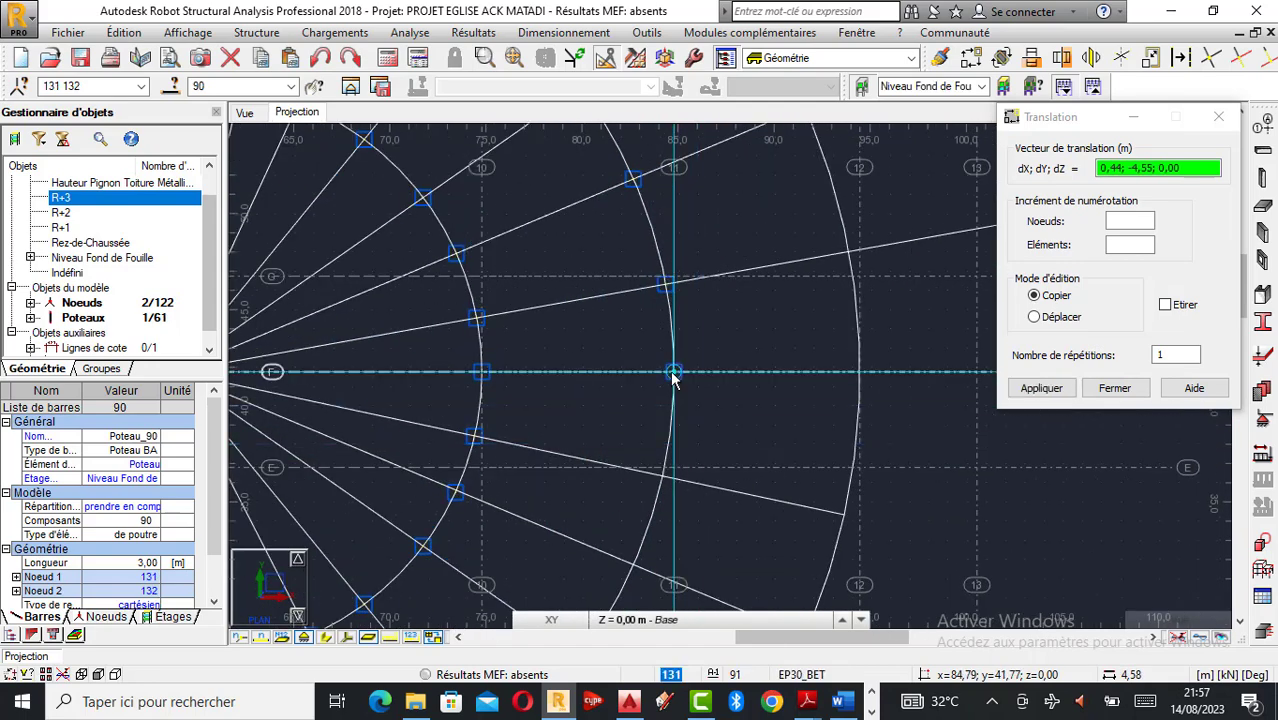
left_click(662, 474)
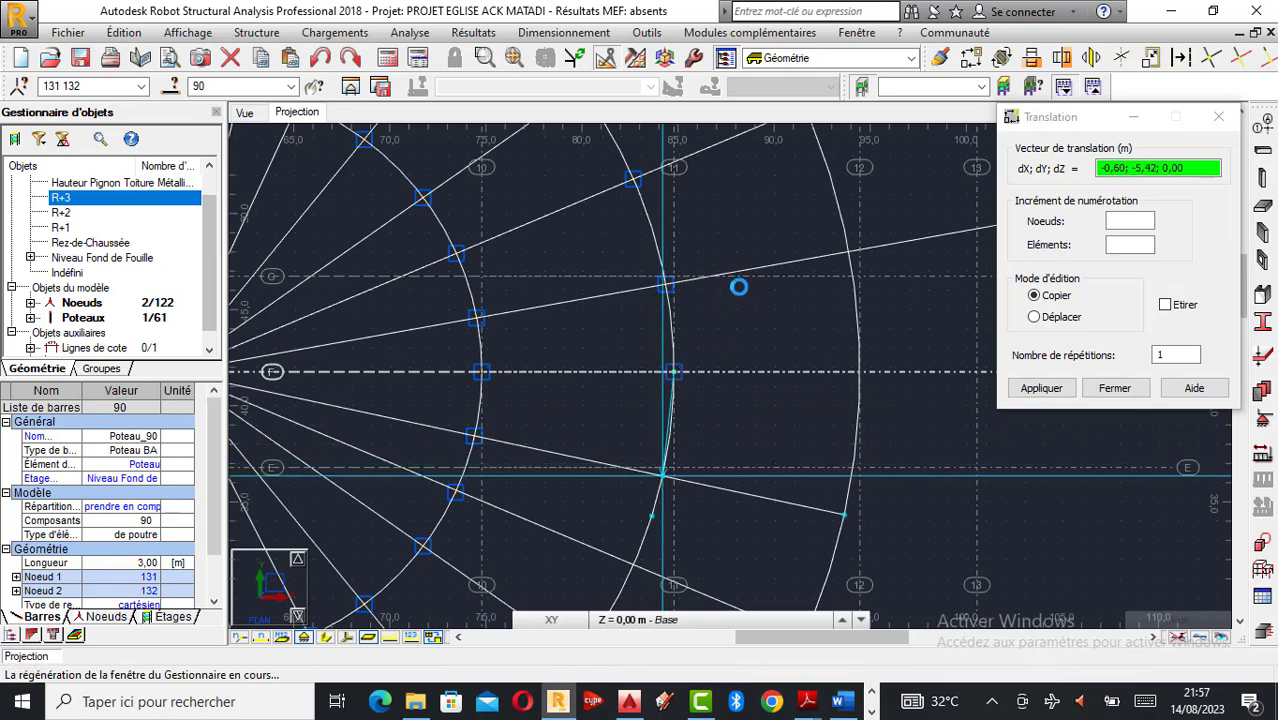
scroll(741, 280, "down", 1)
scroll(663, 530, "up", 1)
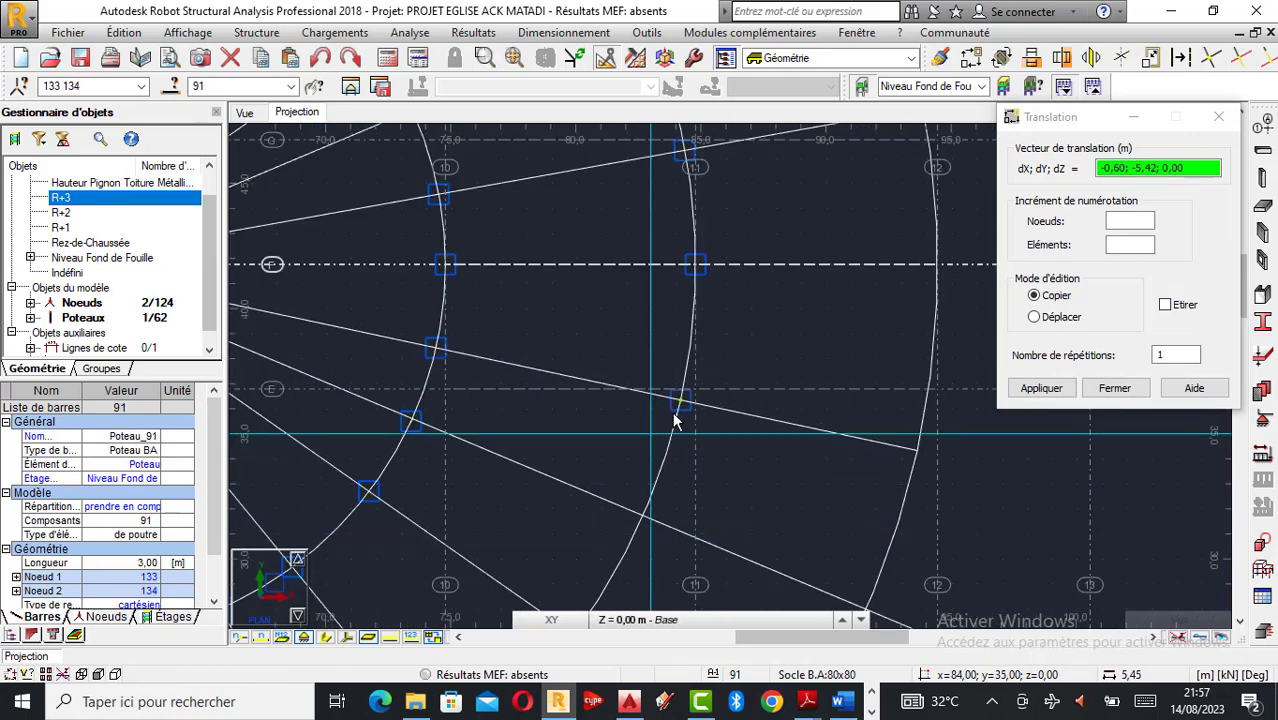
left_click(681, 403)
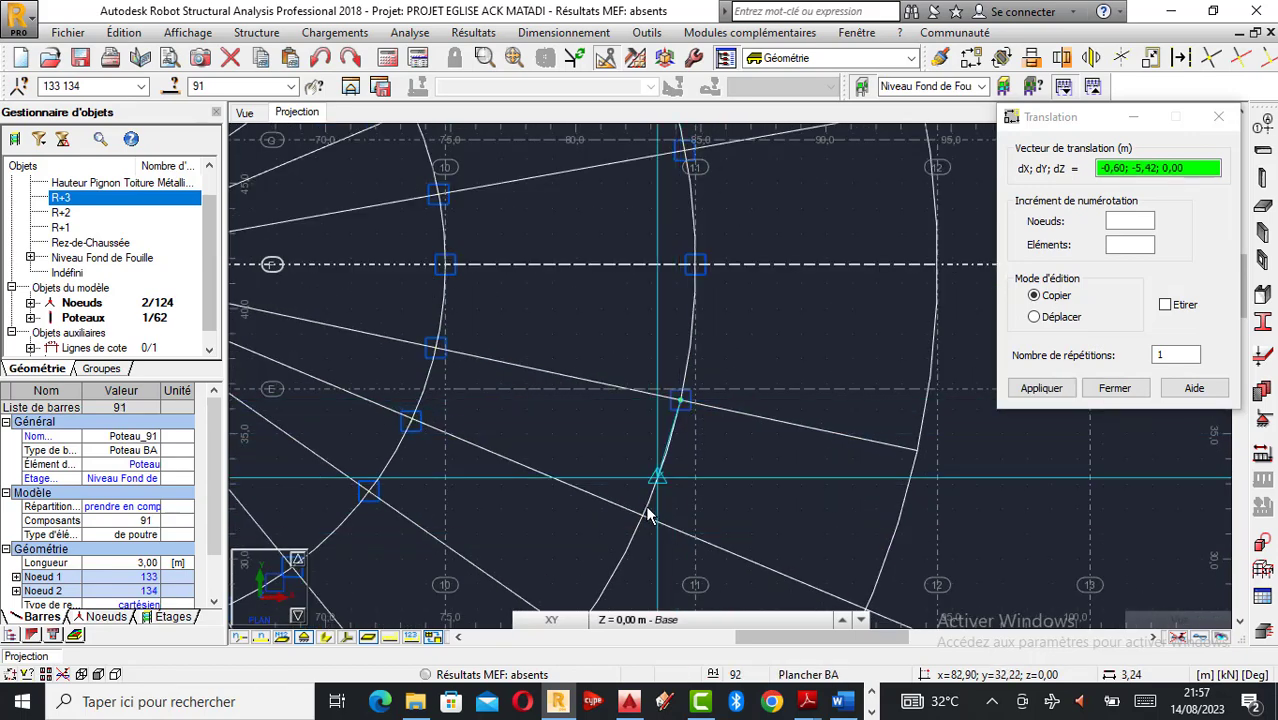
scroll(735, 267, "down", 3)
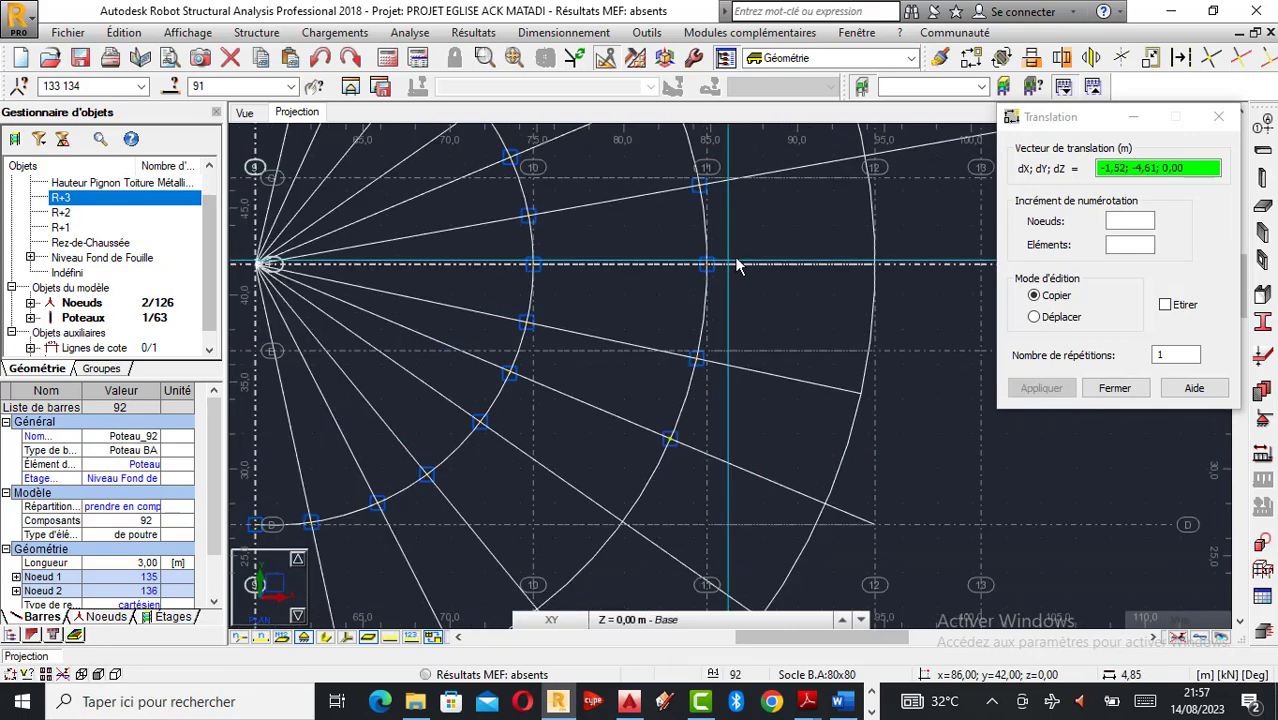
Copy the column to the following two radial axes along the middle arc, using translations of -2.75; -4.77; 0.00 and -4.87; -5.01; 0.00 m.
scroll(643, 467, "up", 1)
left_click(691, 398)
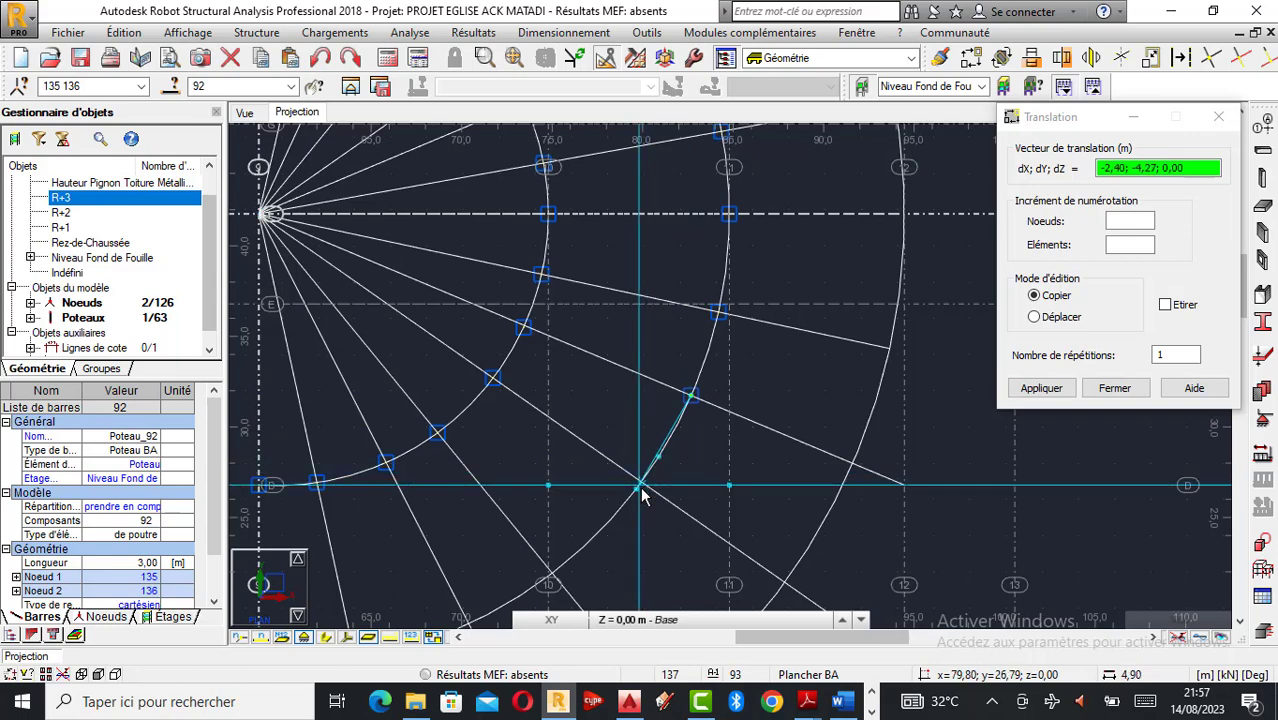
scroll(643, 486, "up", 2)
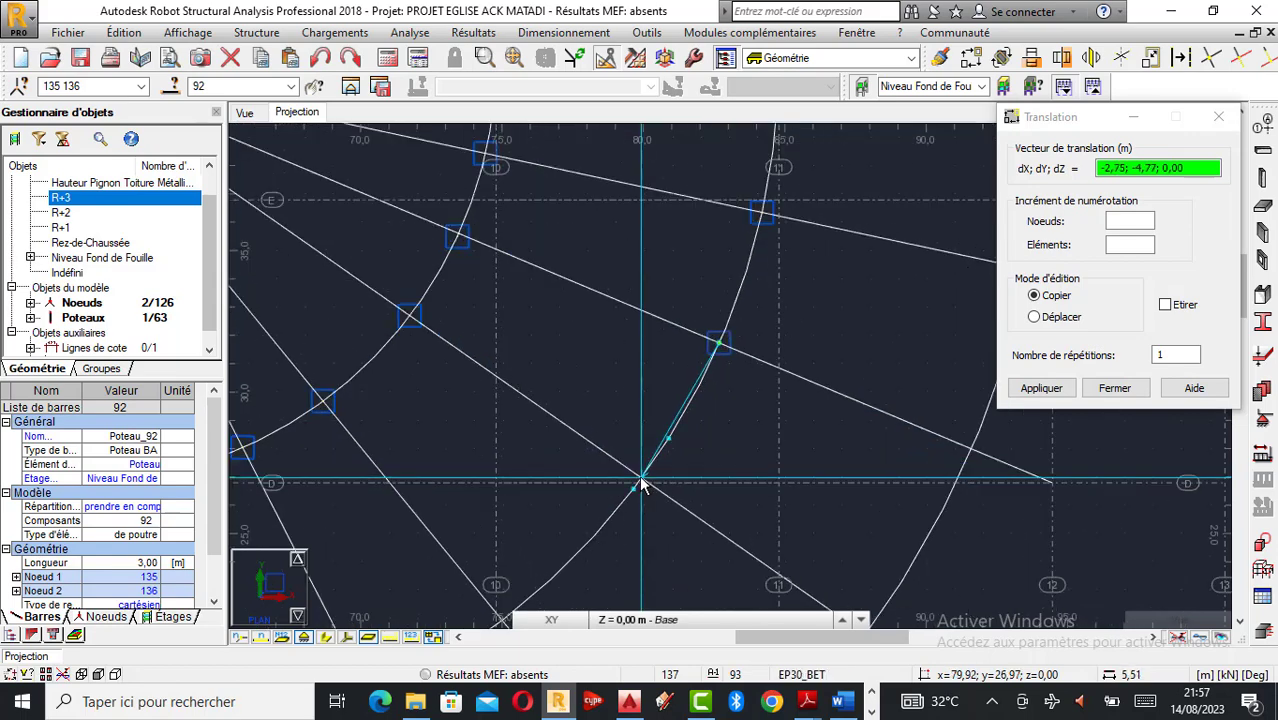
left_click(643, 486)
scroll(778, 275, "down", 3)
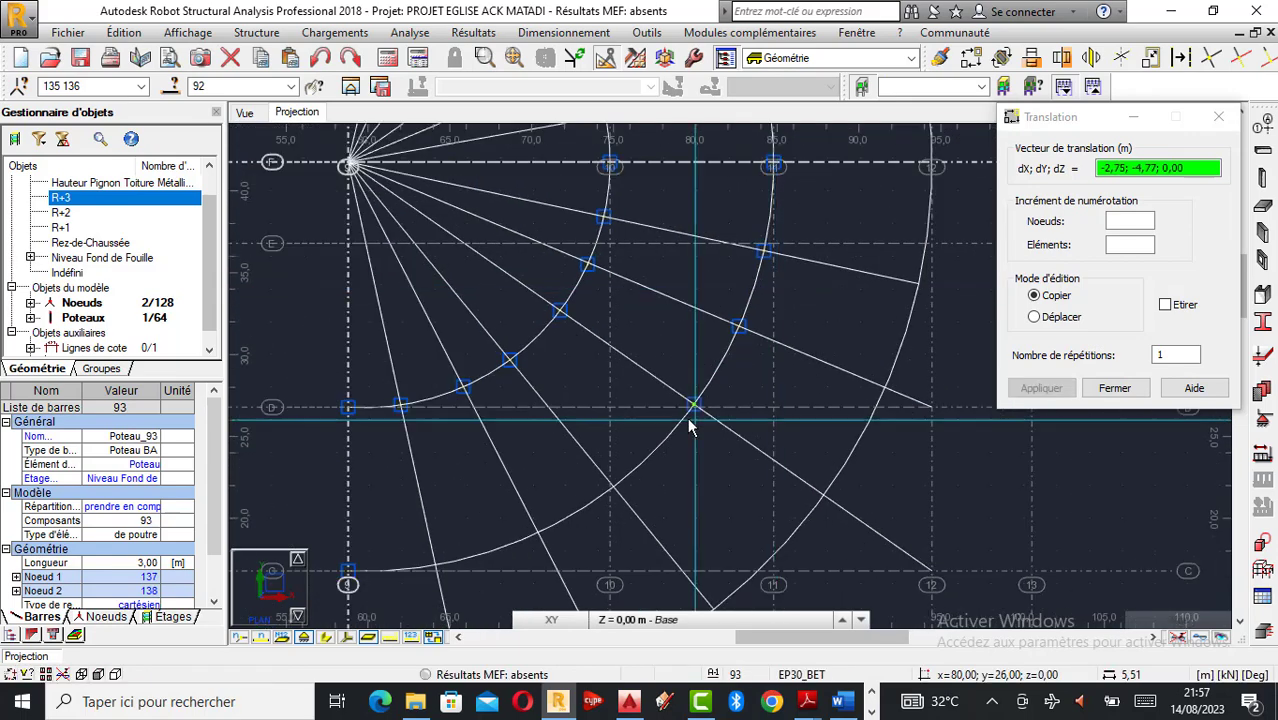
scroll(679, 424, "up", 3)
scroll(679, 424, "up", 1)
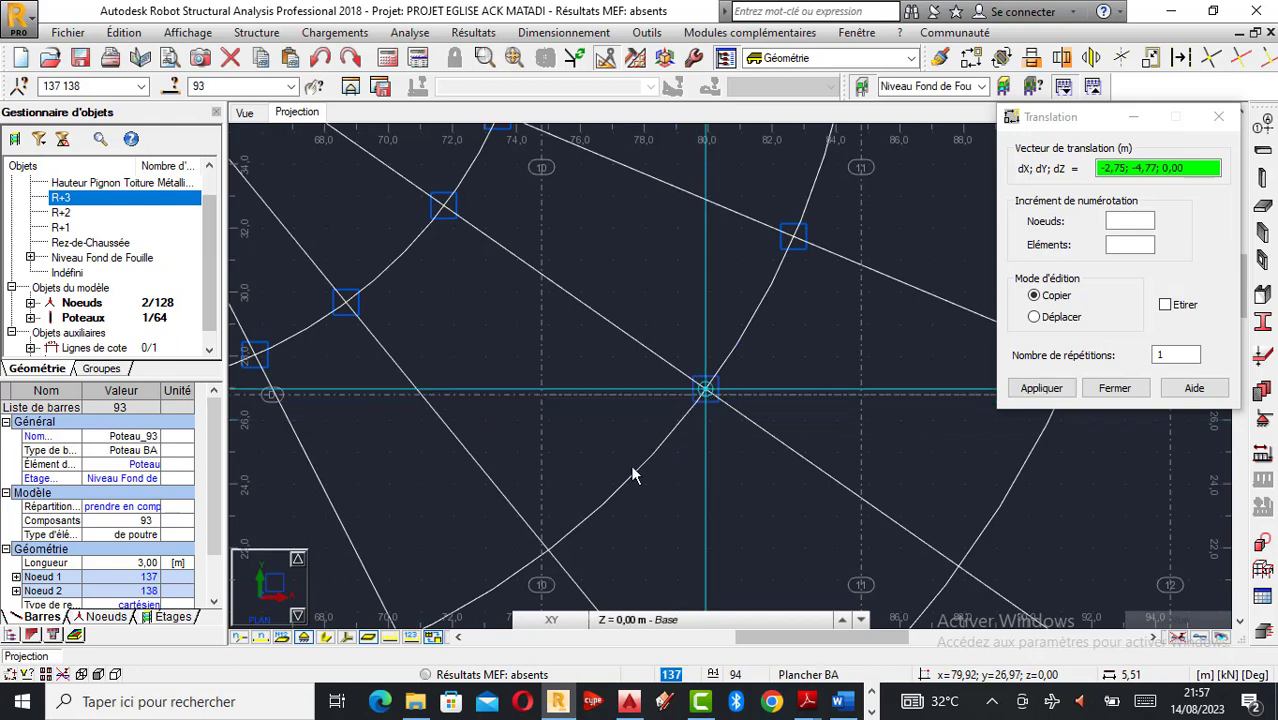
left_click(551, 553)
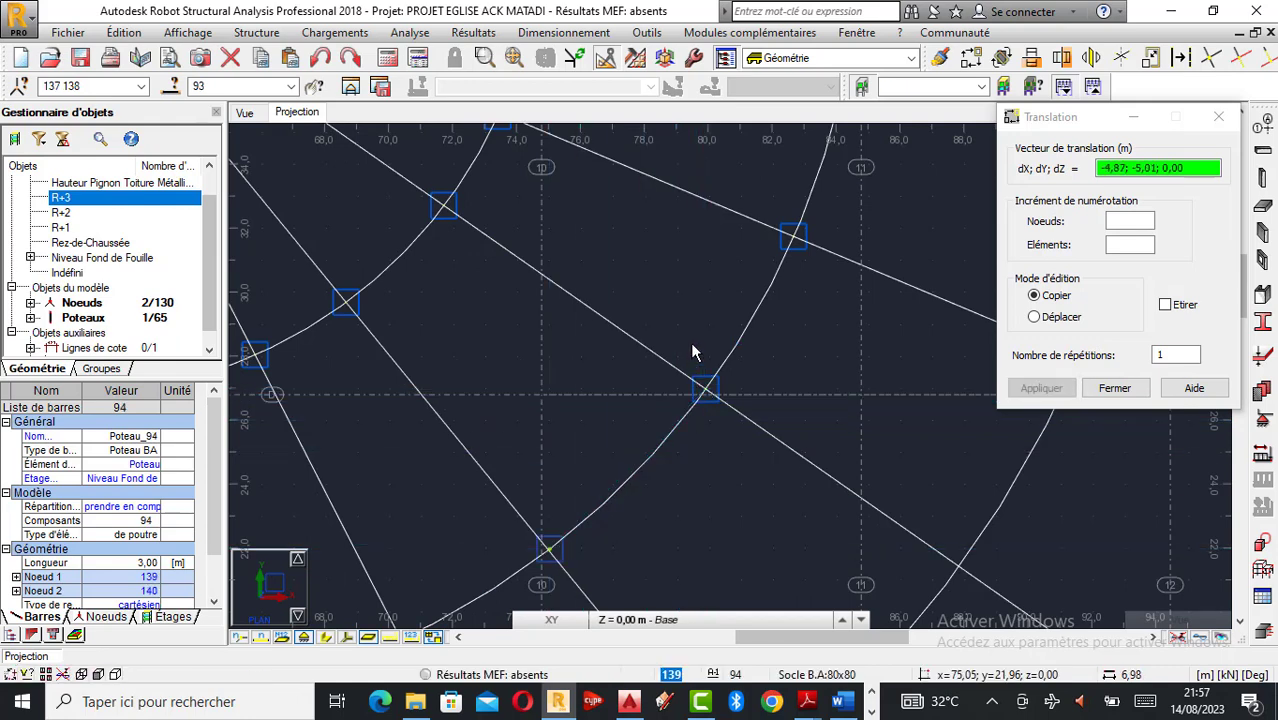
Copy the column to the last two radial axes of the middle arc before axis 9, using translations of -4.67; -2.82; 0.00 and -6.27; -1.98; 0.00 m.
scroll(690, 341, "down", 2)
scroll(574, 486, "up", 1)
scroll(621, 465, "up", 1)
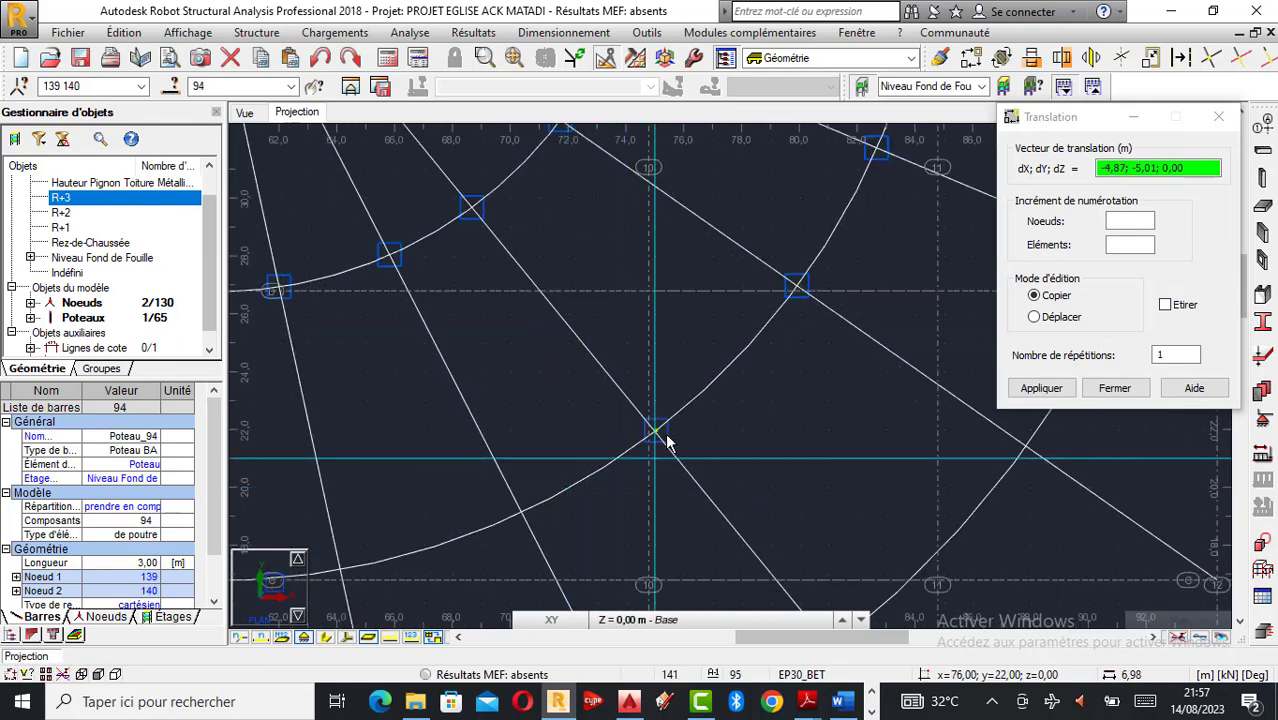
left_click(655, 432)
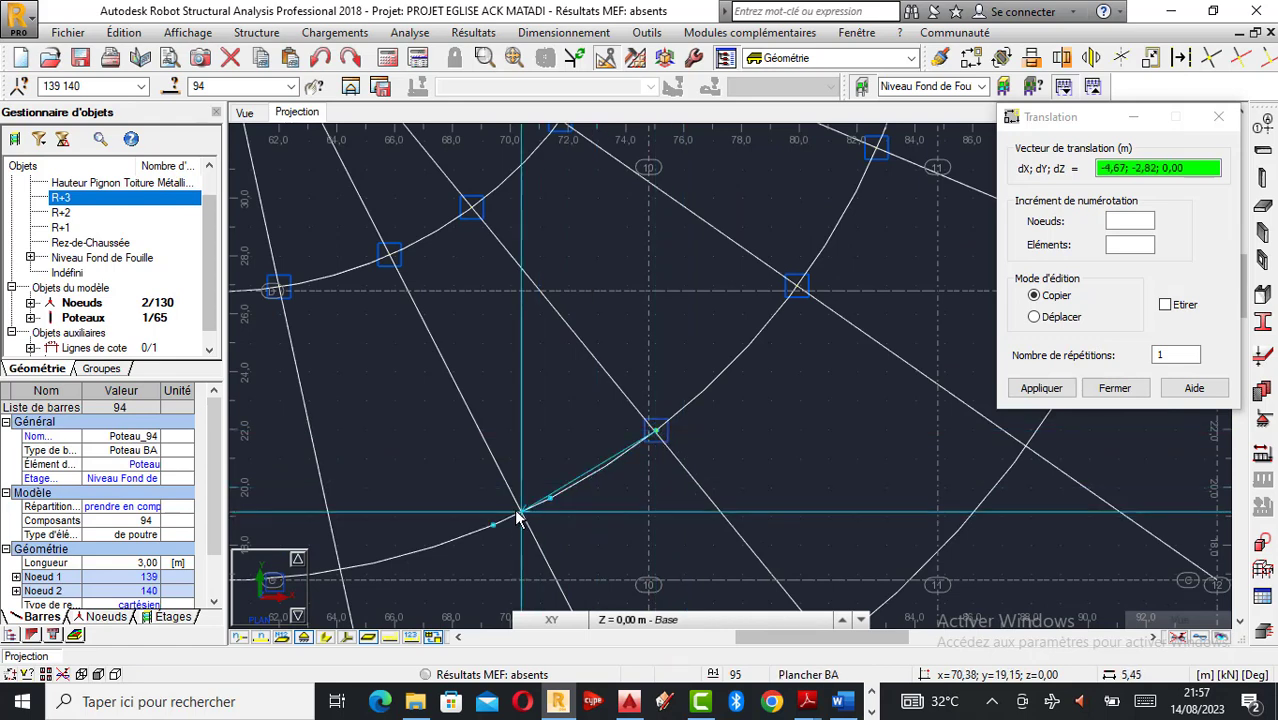
left_click(537, 510)
scroll(762, 362, "down", 2)
scroll(602, 492, "up", 1)
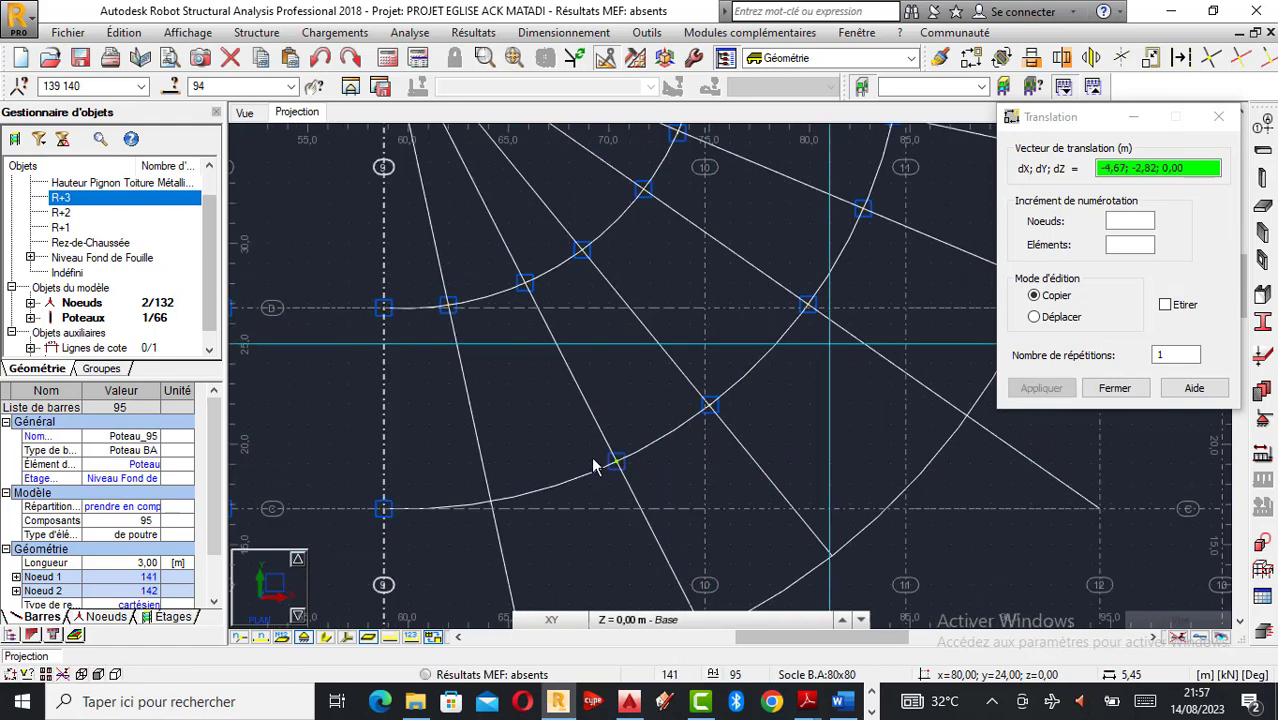
scroll(640, 462, "up", 1)
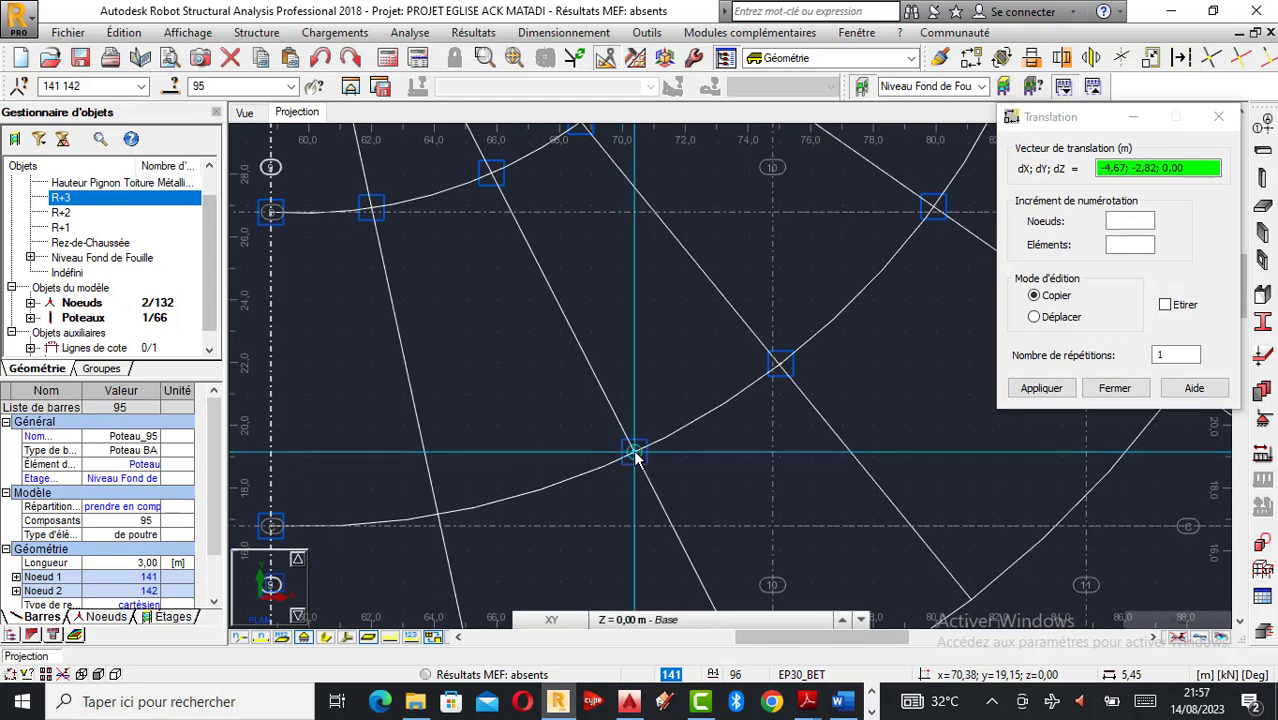
left_click(444, 512)
Copy the last middle-arc column along its radial axis onto the outer arc near axis B, using a Translation of 2.04; -9.44; 0.00 m.
scroll(558, 433, "down", 3)
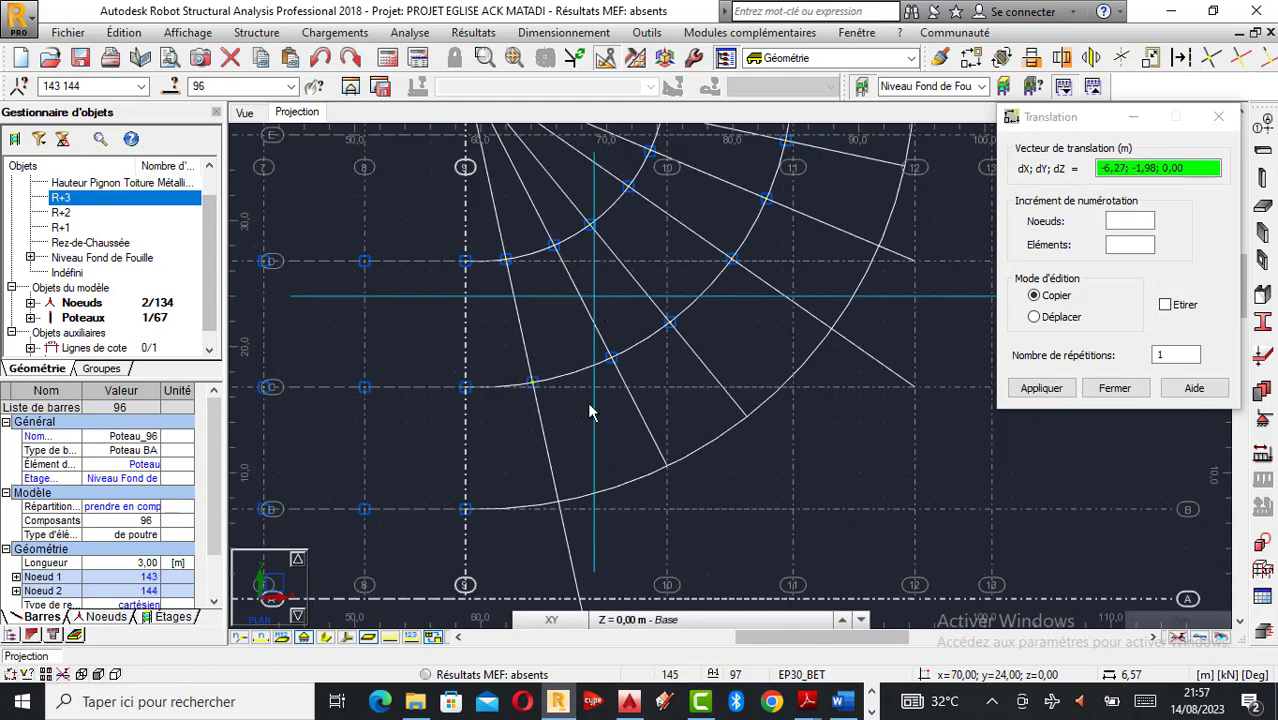
scroll(554, 423, "up", 1)
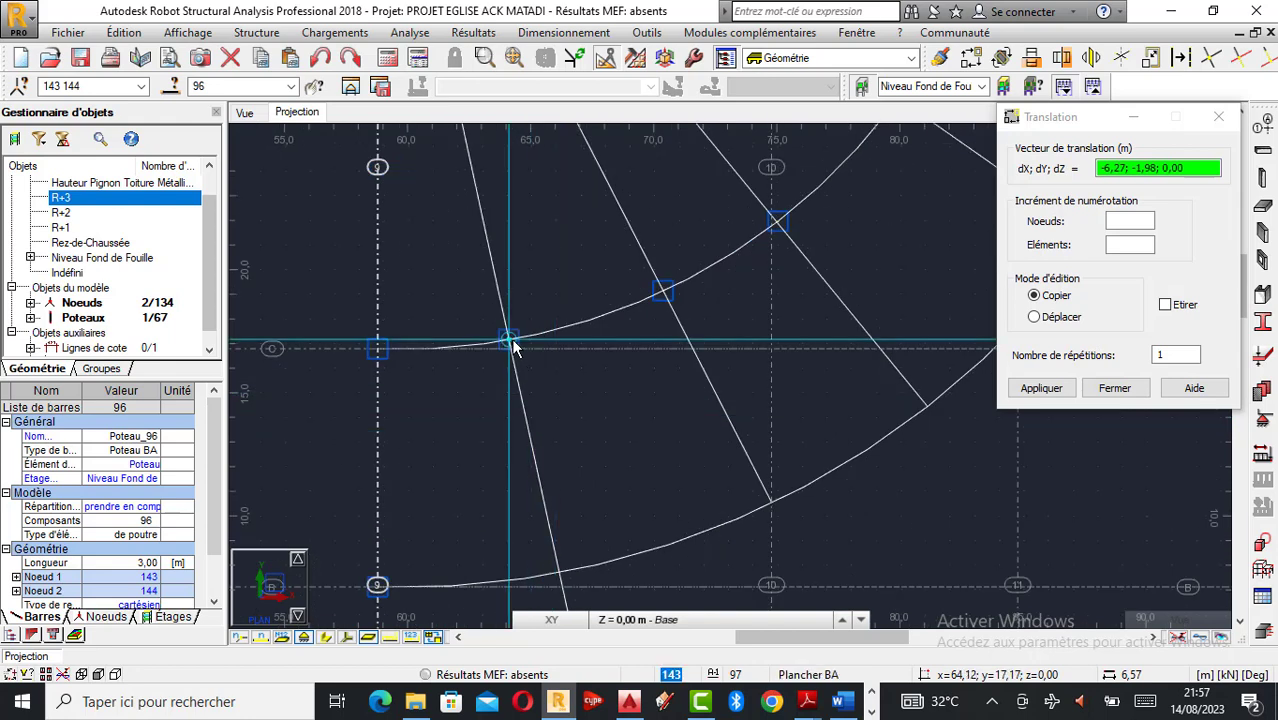
left_click(511, 375)
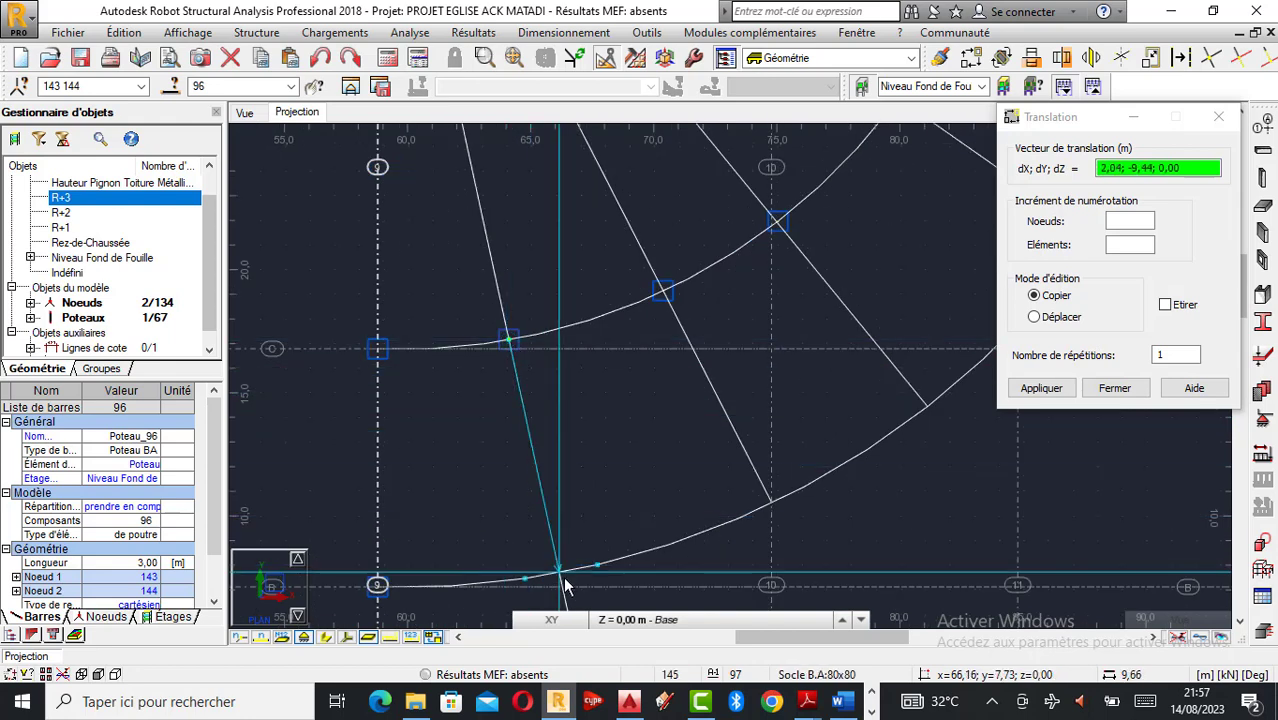
left_click(562, 578)
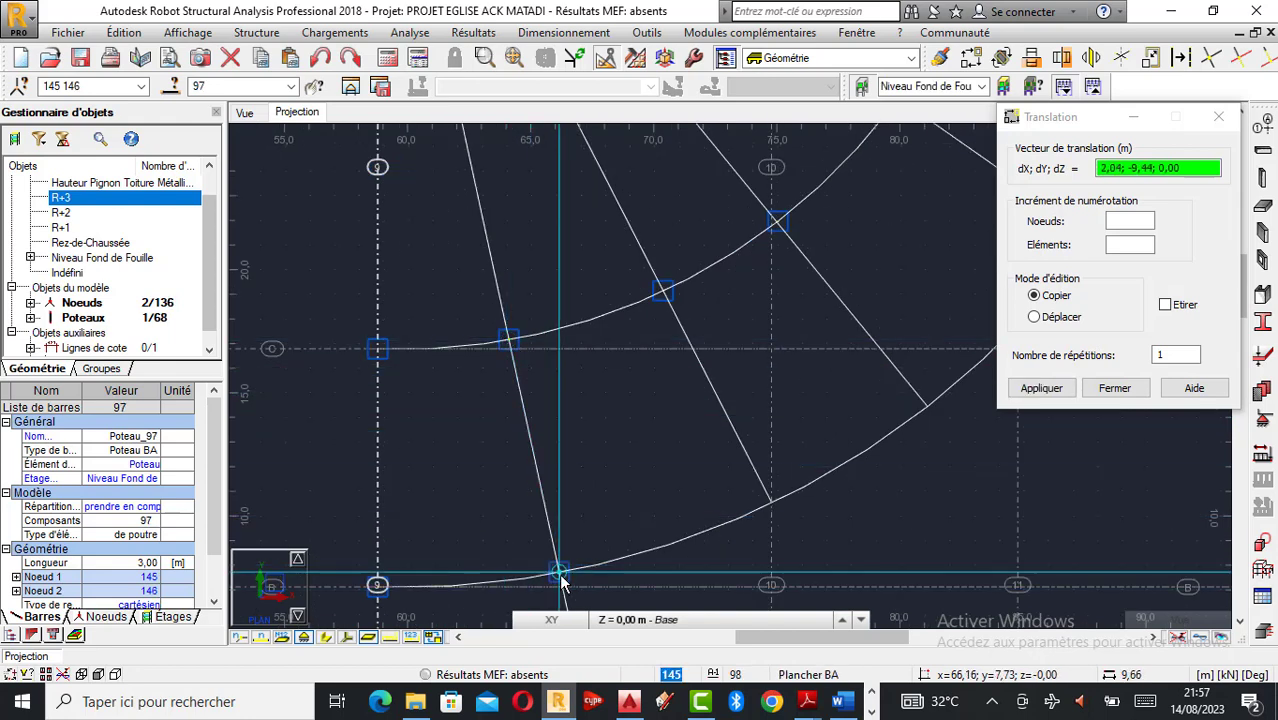
Copy the outer-arc column to the next two radial axes, using translations of 8.63; 2.82; 0.00 and 6.34; 3.89; 0.00 m.
left_click(770, 506)
scroll(451, 475, "down", 4)
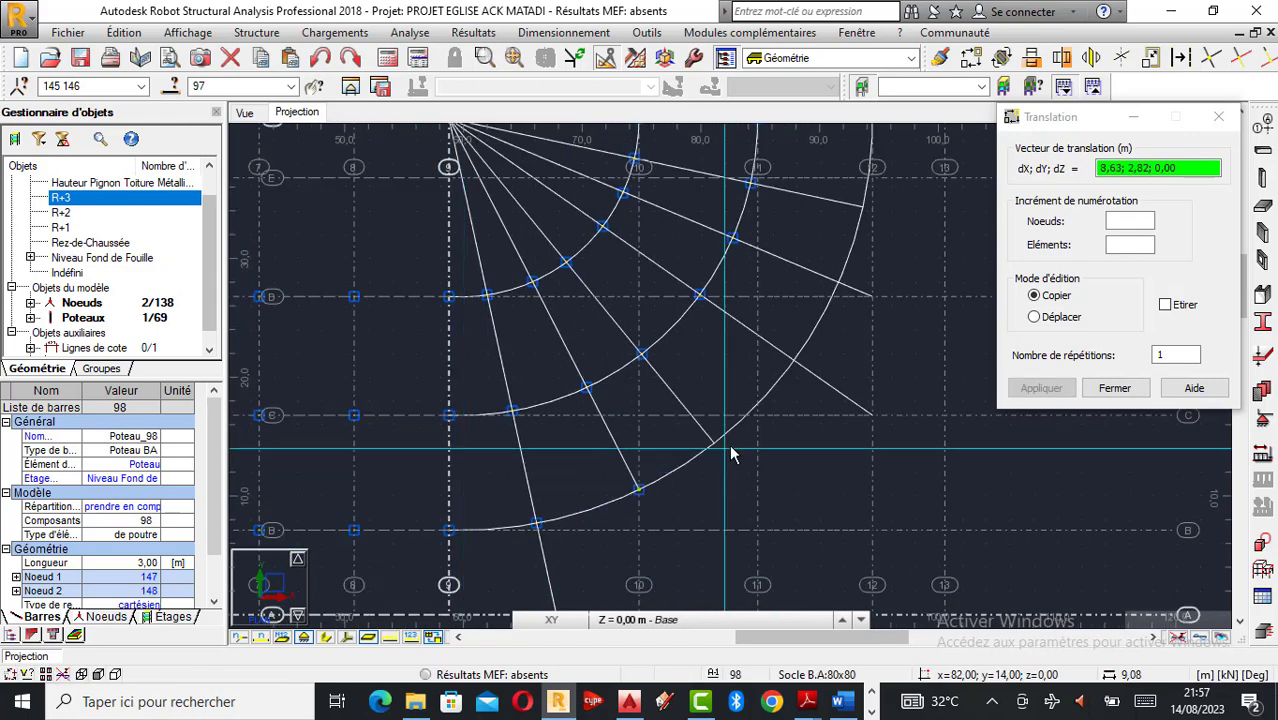
scroll(712, 446, "up", 3)
left_click(592, 516)
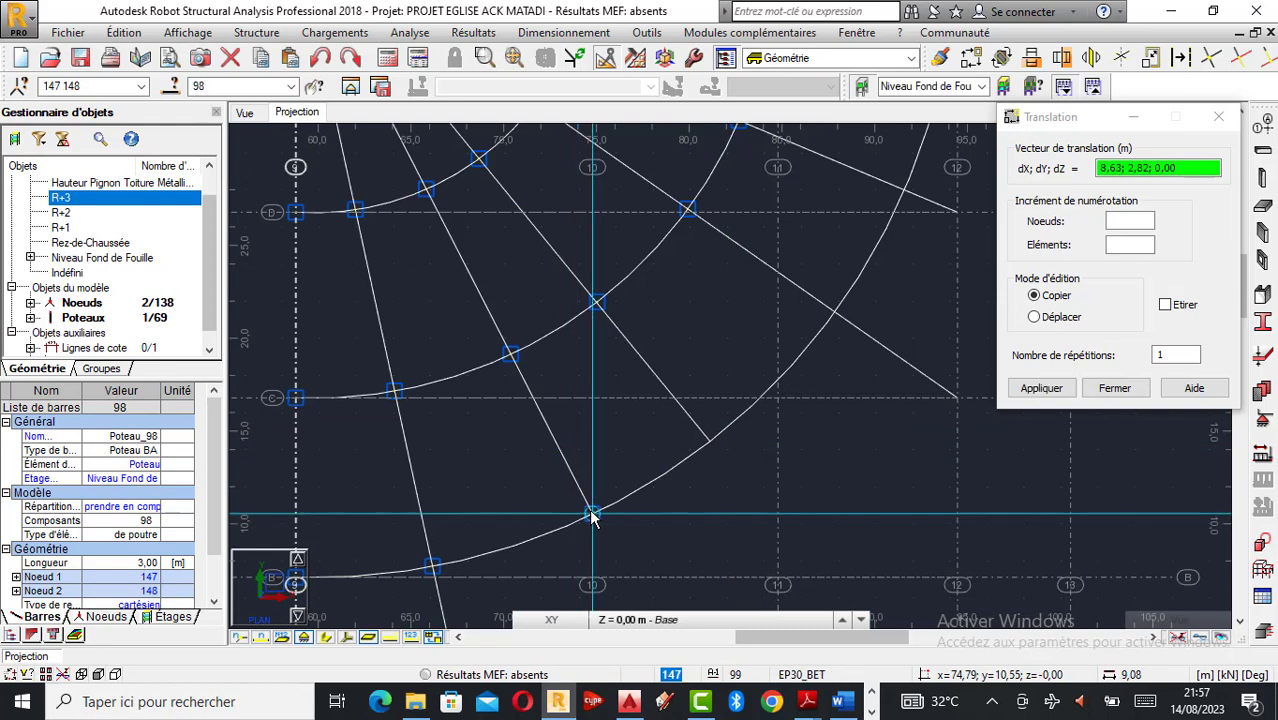
left_click(710, 444)
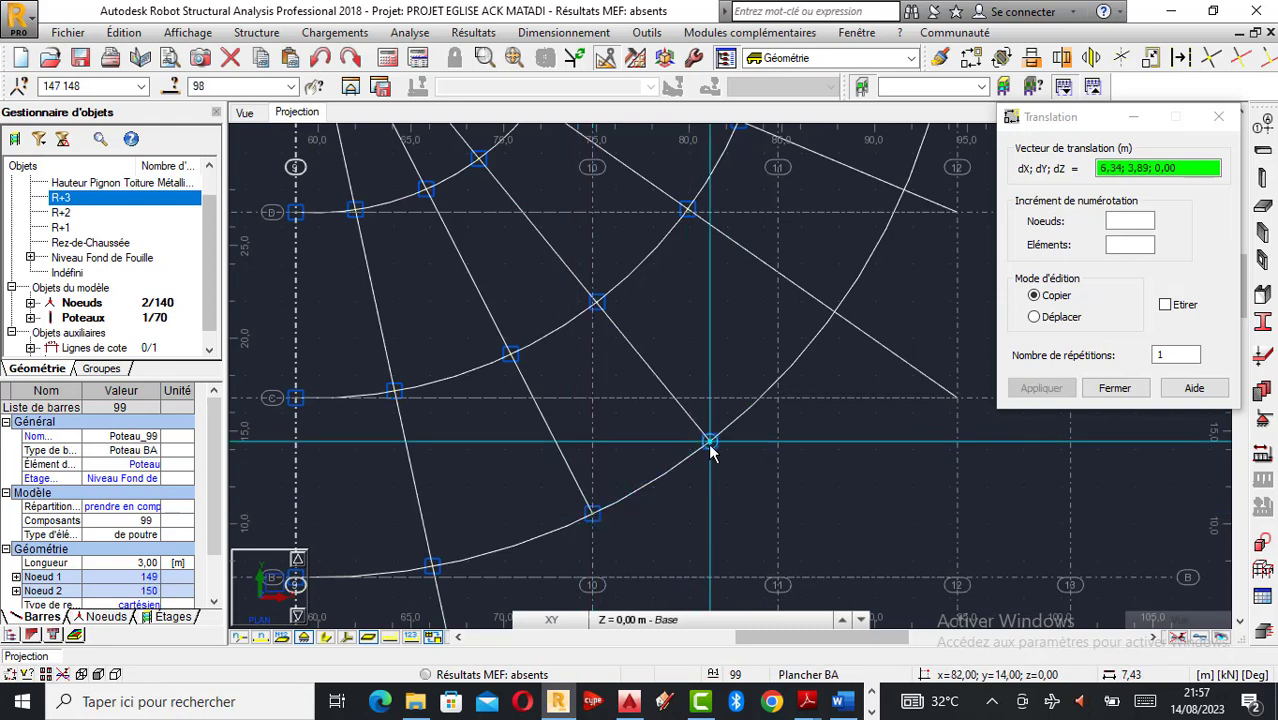
Copy the column to the two radial axes between axes C and E on the outer arc, using translations of 6.71; 6.99; 0.00 and 3.75; 6.57; 0.00 m.
left_click(837, 320)
scroll(507, 494, "down", 3)
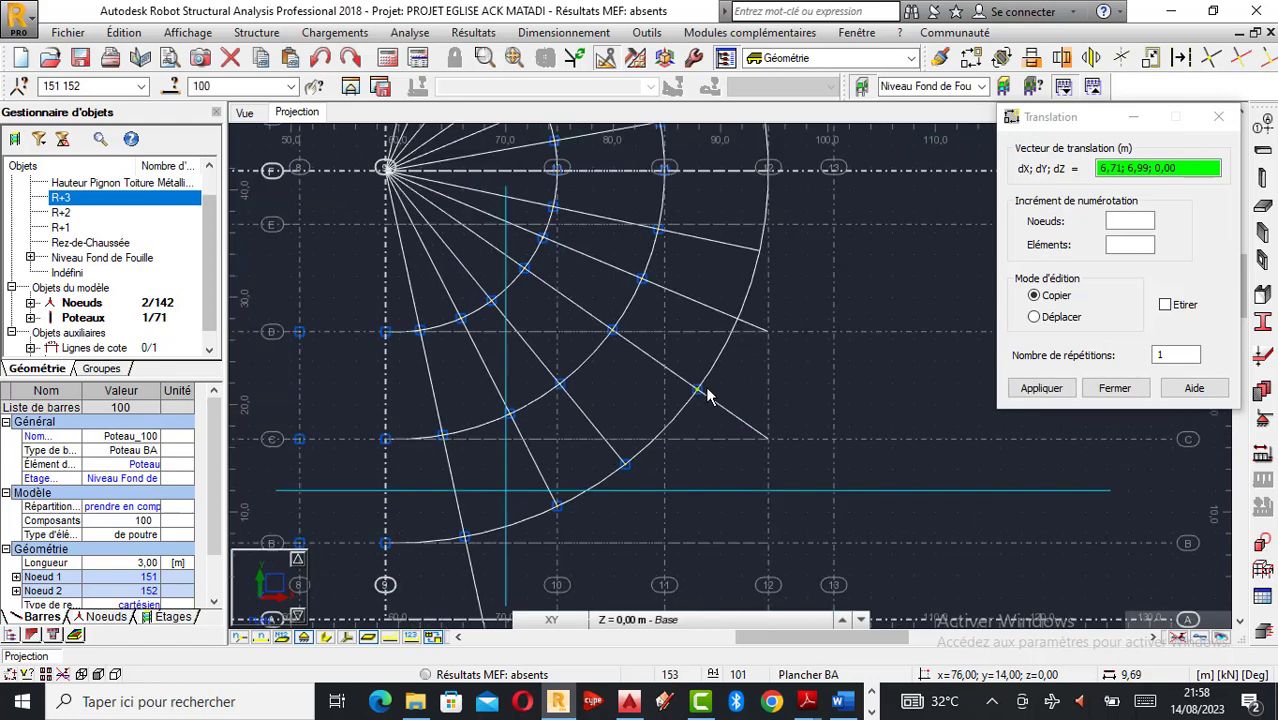
scroll(743, 376, "up", 2)
scroll(745, 376, "up", 2)
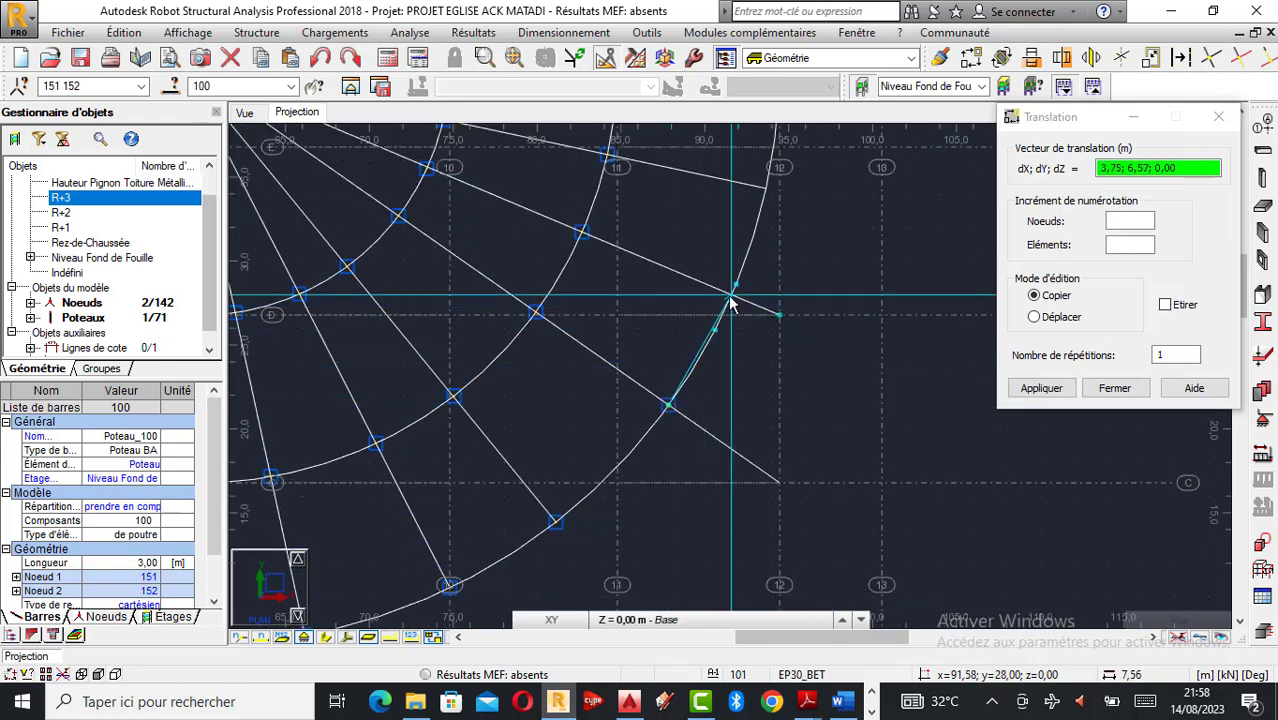
left_click(629, 397)
Copy the outer-arc column to the last radial axis before axis F and onto axis F, using translations of 2.07; 6.33; 0.00 and 0.81; 7.44; 0.00 m.
scroll(606, 411, "down", 3)
scroll(658, 423, "up", 3)
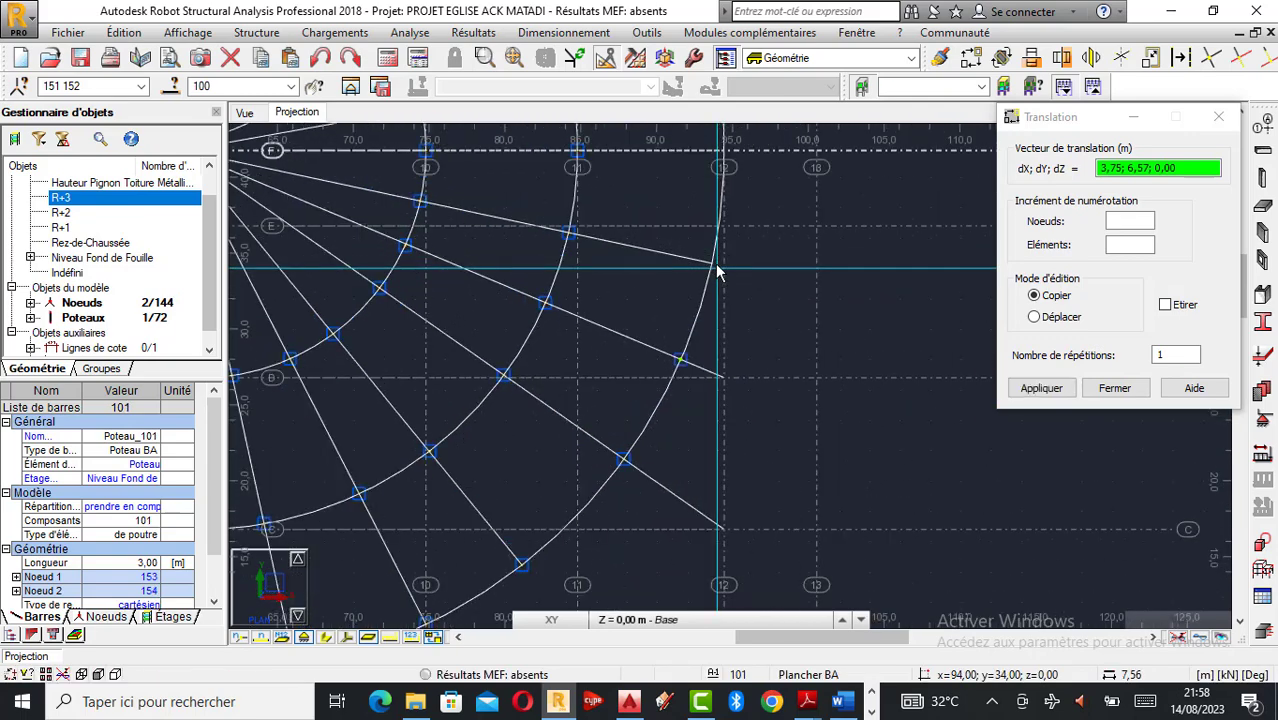
left_click(661, 413)
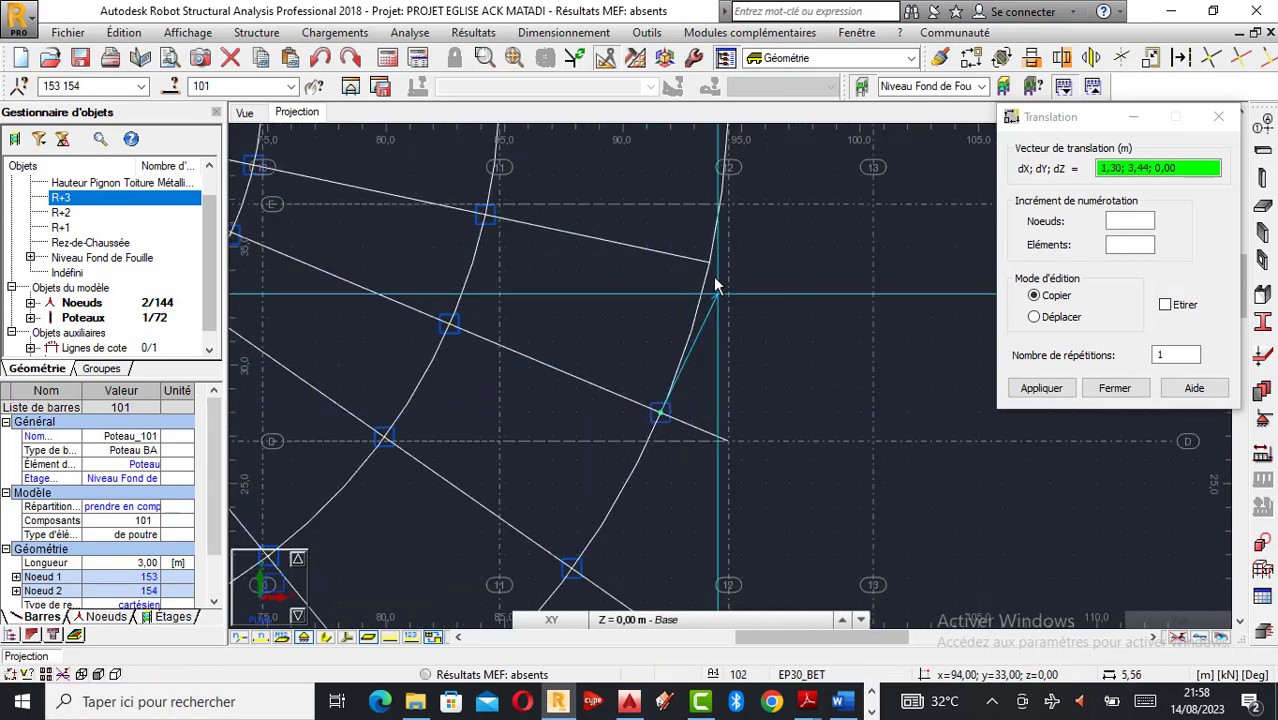
scroll(700, 360, "down", 4)
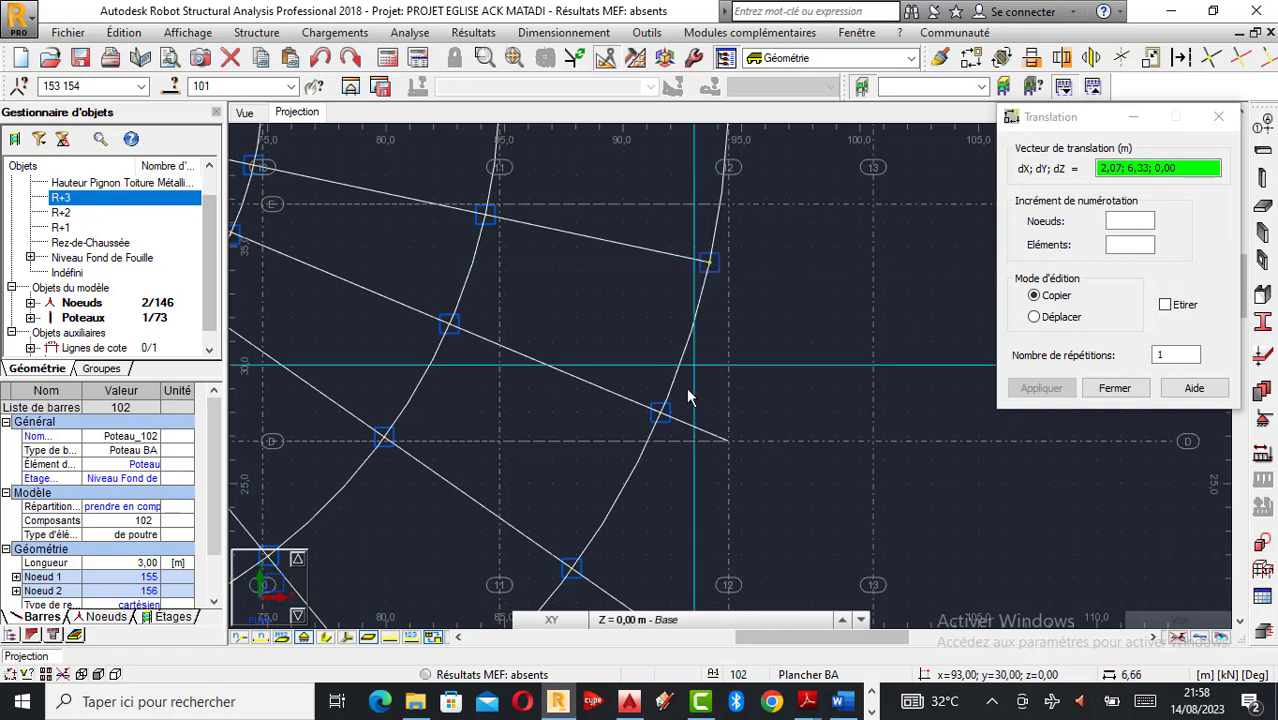
scroll(712, 316, "up", 3)
scroll(678, 352, "up", 3)
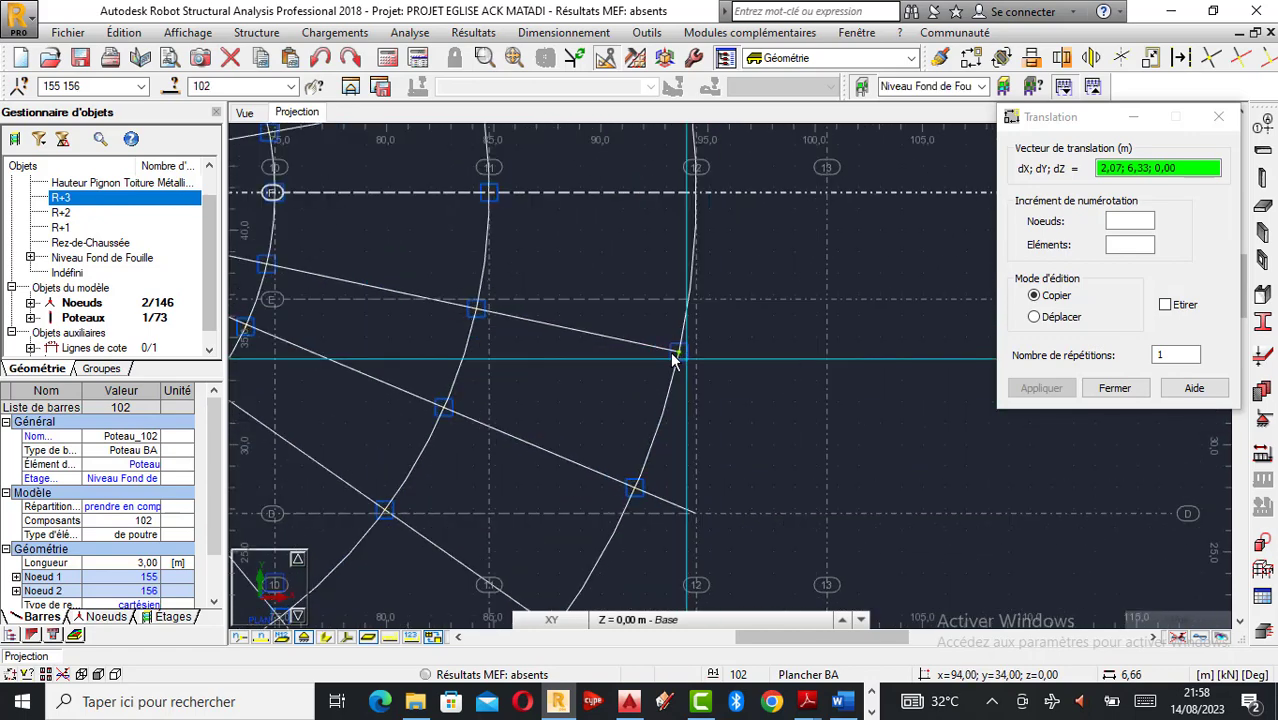
left_click(681, 354)
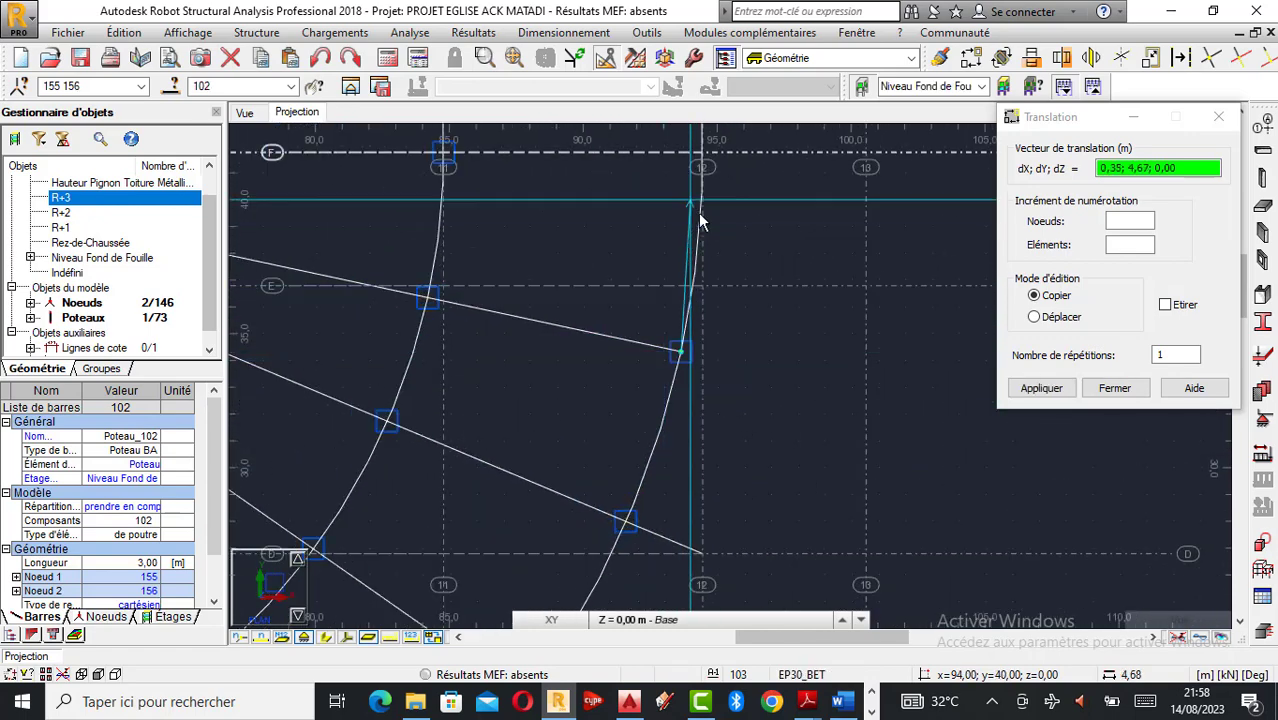
scroll(612, 418, "down", 4)
Copy the outer-arc column on axis F to the two radial axes toward axis H, using translations of -0.60; 6.25; 0.00 and -2.28; 7.52; 0.00 m.
scroll(650, 360, "up", 3)
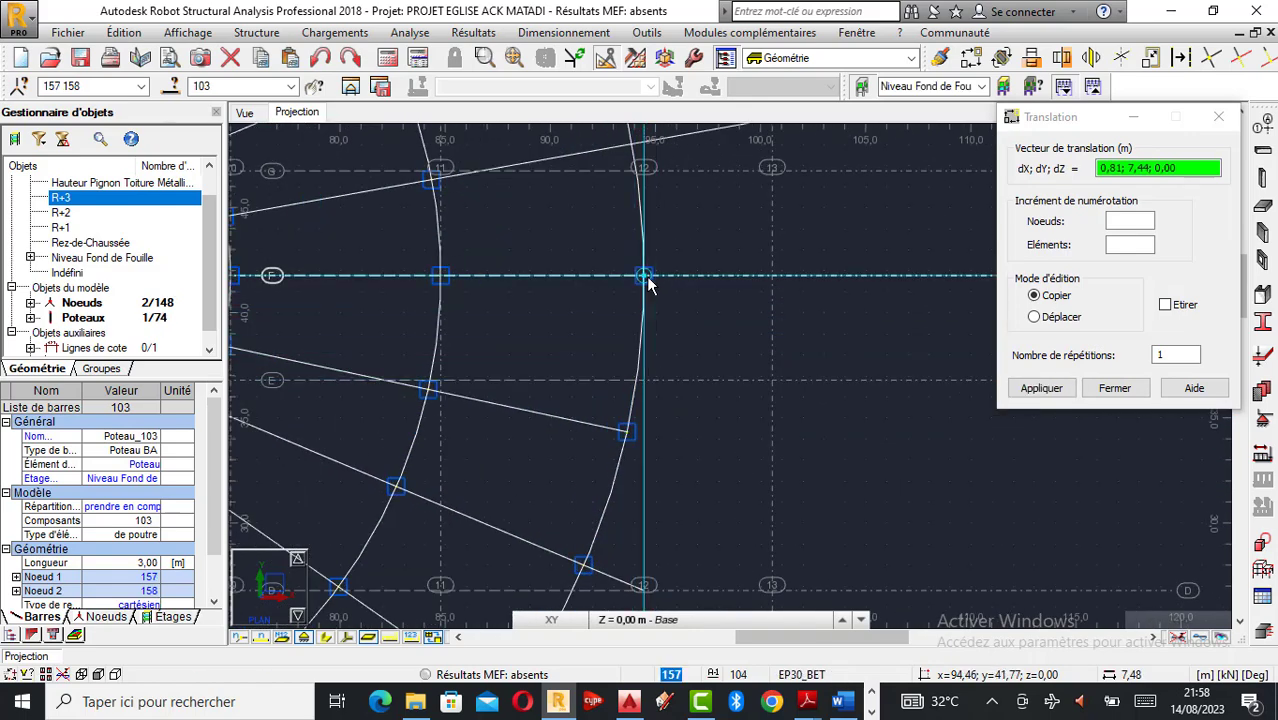
left_click(645, 276)
scroll(640, 433, "down", 3)
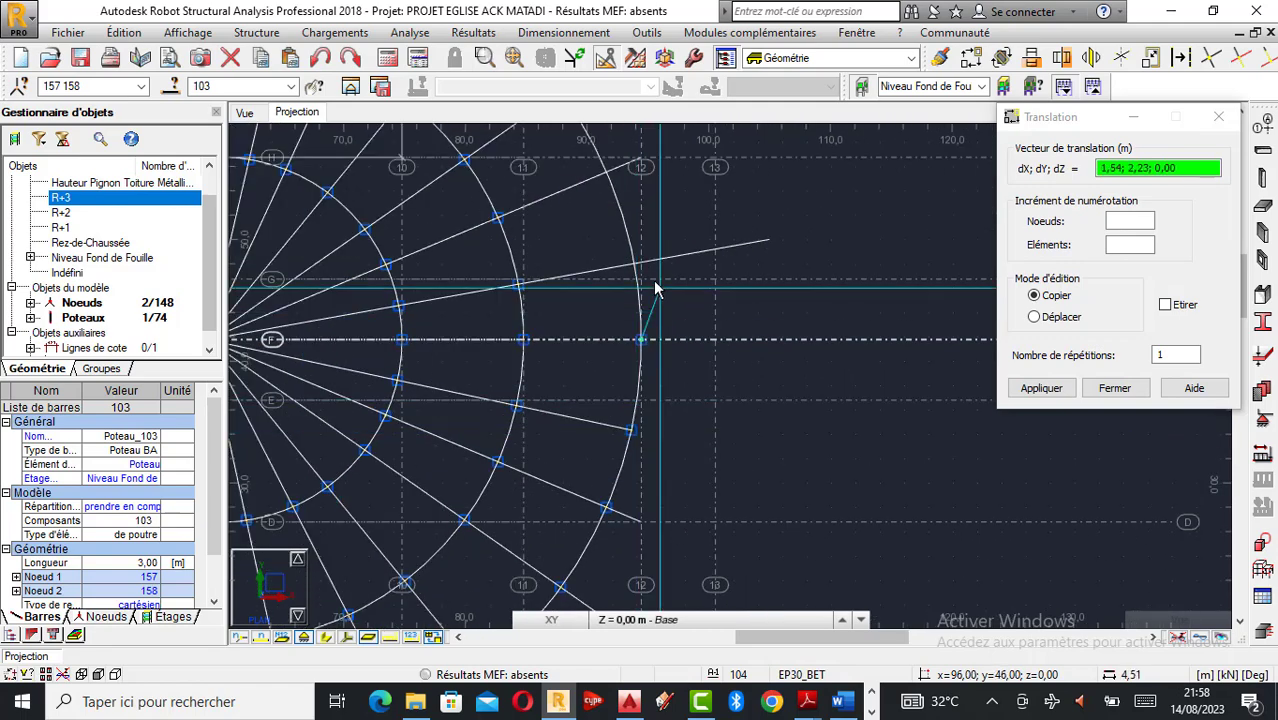
scroll(630, 270, "up", 4)
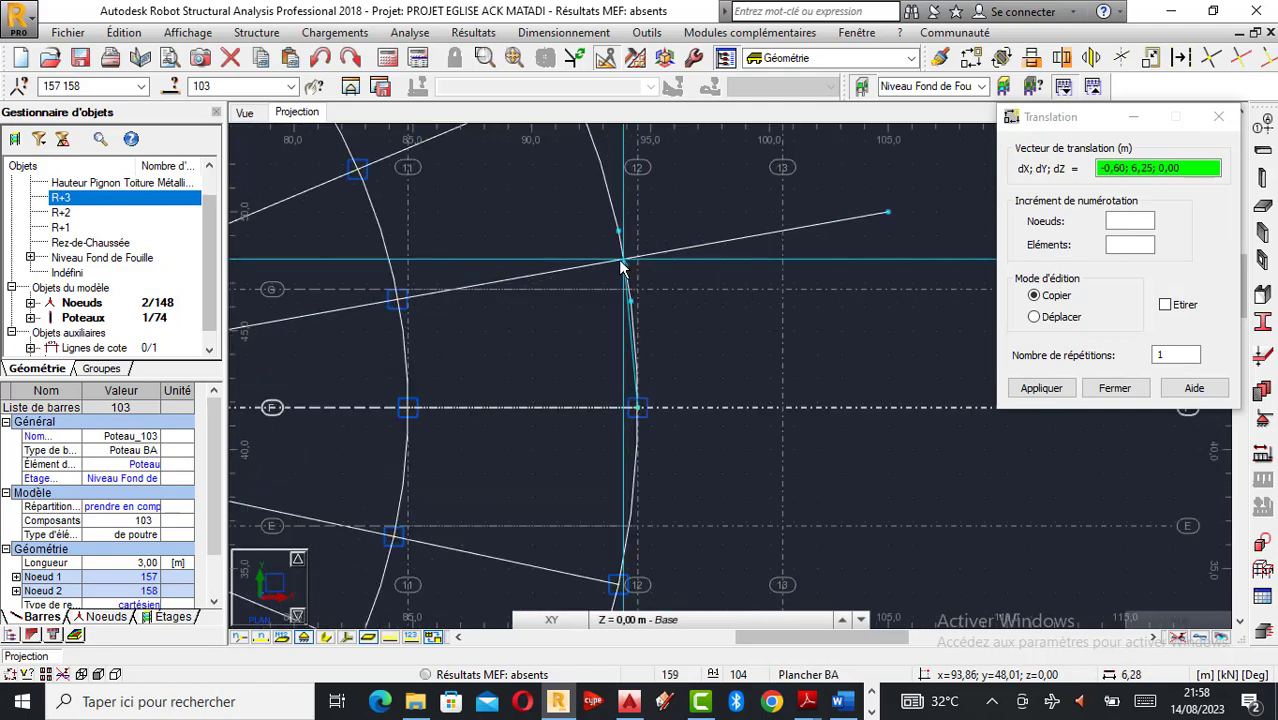
left_click(655, 408)
scroll(657, 482, "down", 4)
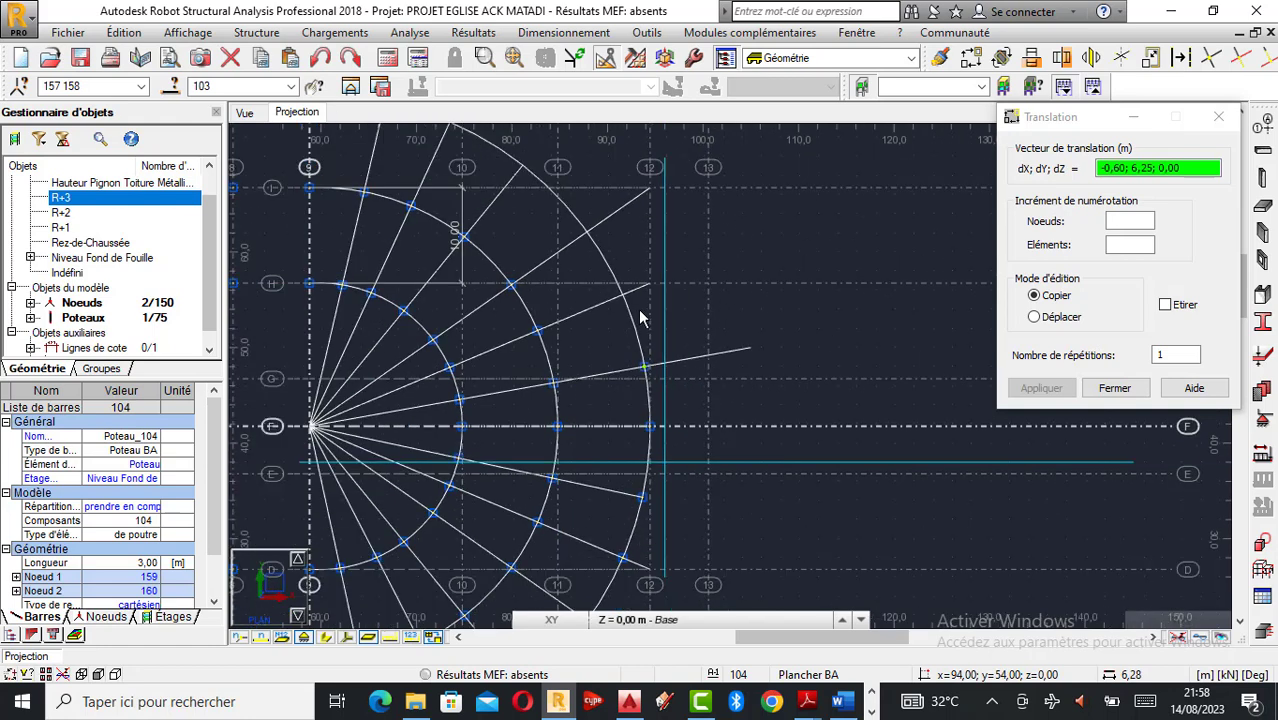
scroll(638, 309, "up", 3)
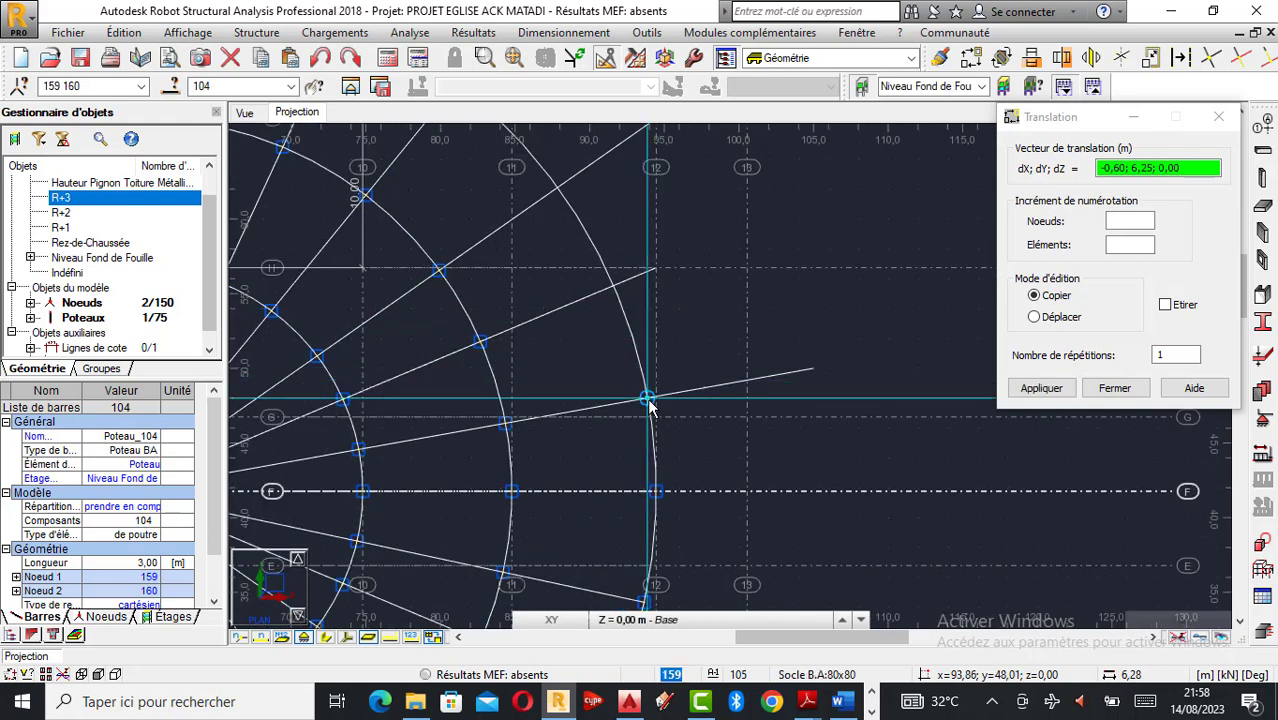
left_click(649, 399)
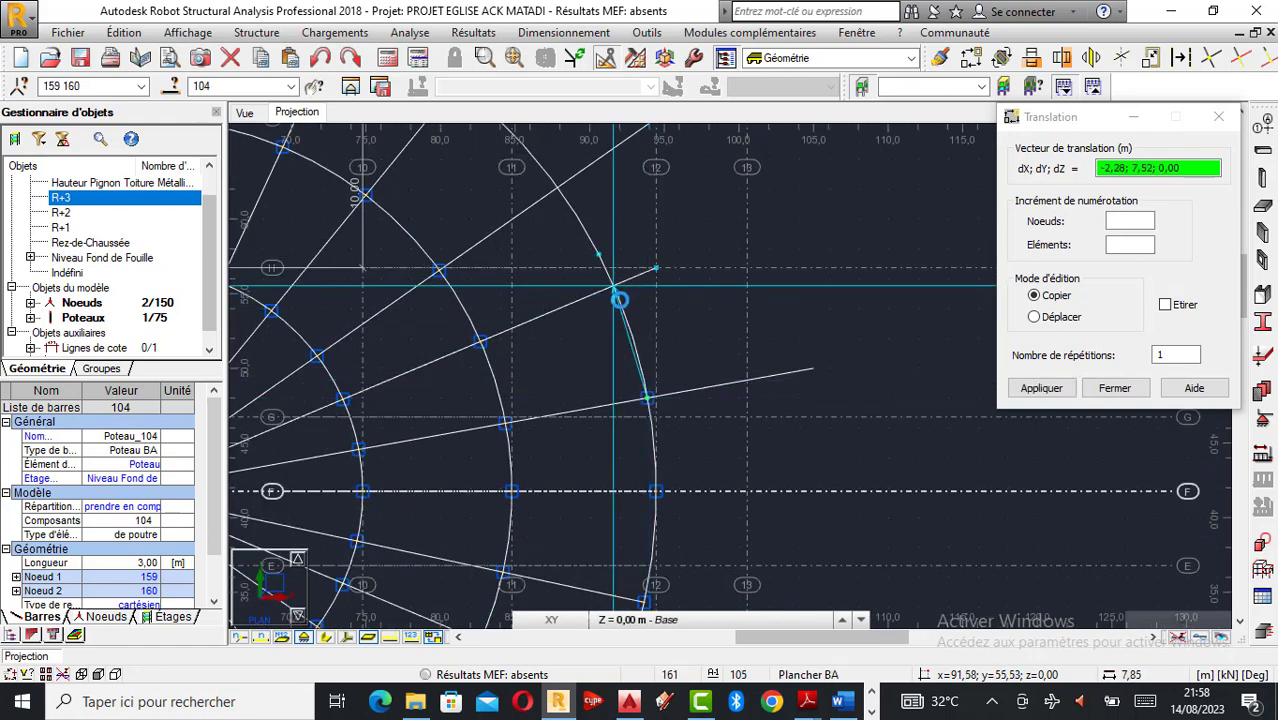
scroll(734, 456, "down", 3)
scroll(629, 284, "up", 1)
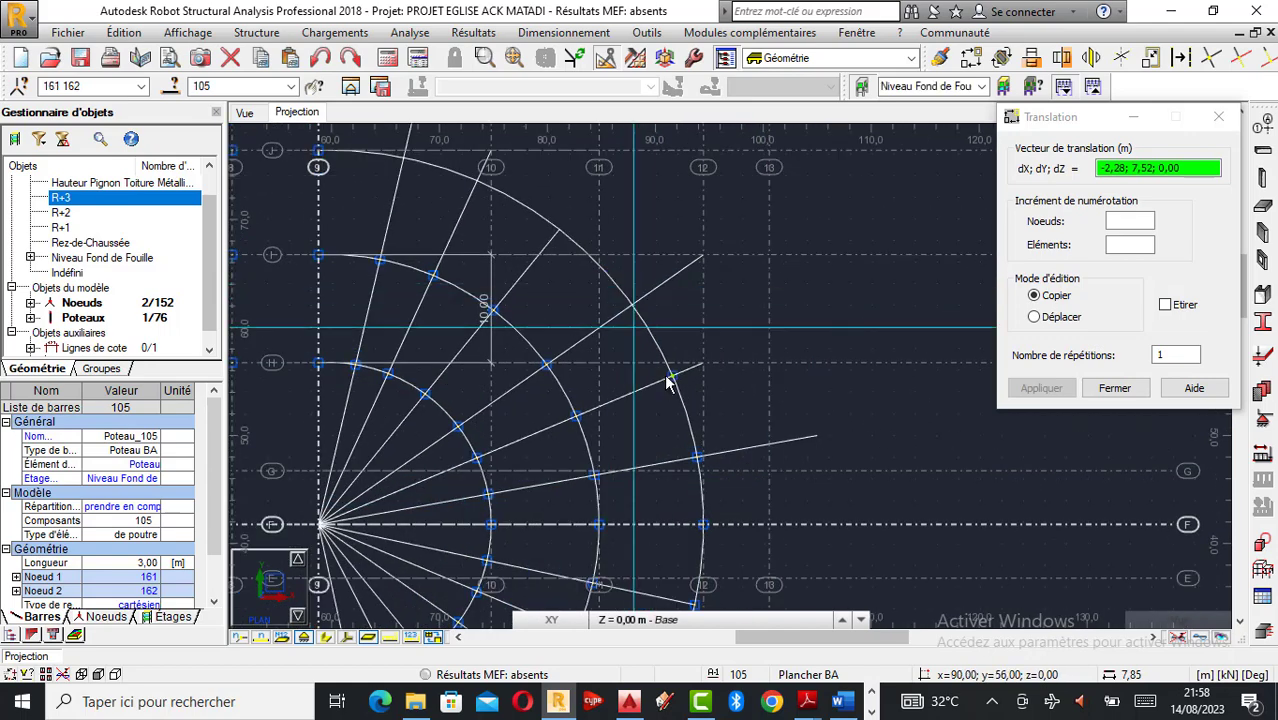
Copy the outer-arc column to the next two radial axes beyond axis H, using translations of -3.75; 6.57; 0.00 and -6.71; 6.99; 0.00 m.
left_click(632, 307)
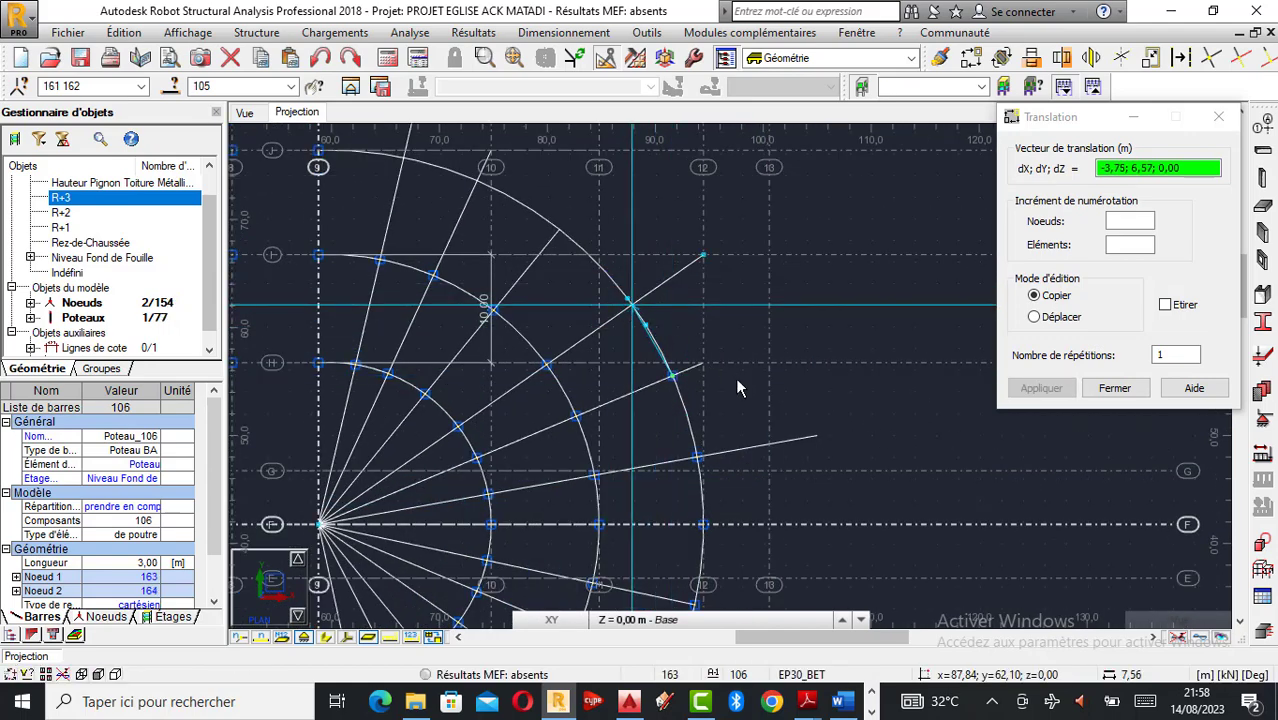
scroll(736, 378, "down", 1)
scroll(585, 263, "up", 3)
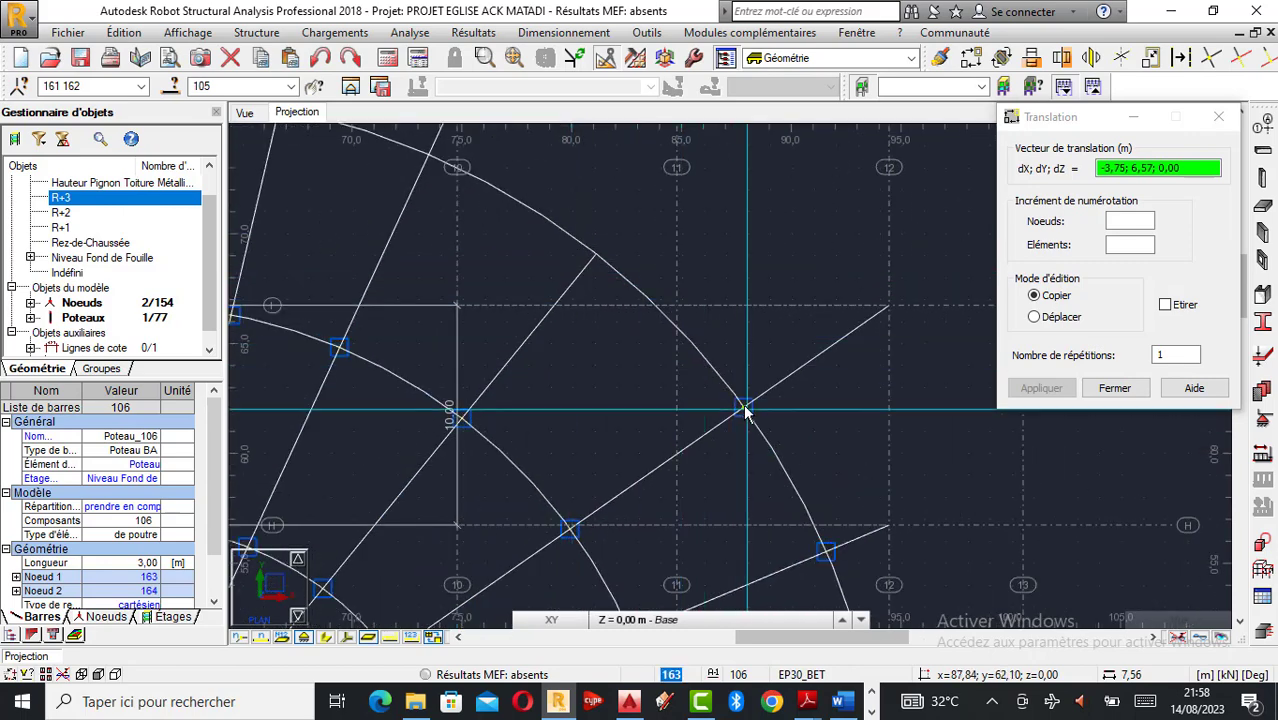
left_click(744, 410)
left_click(597, 262)
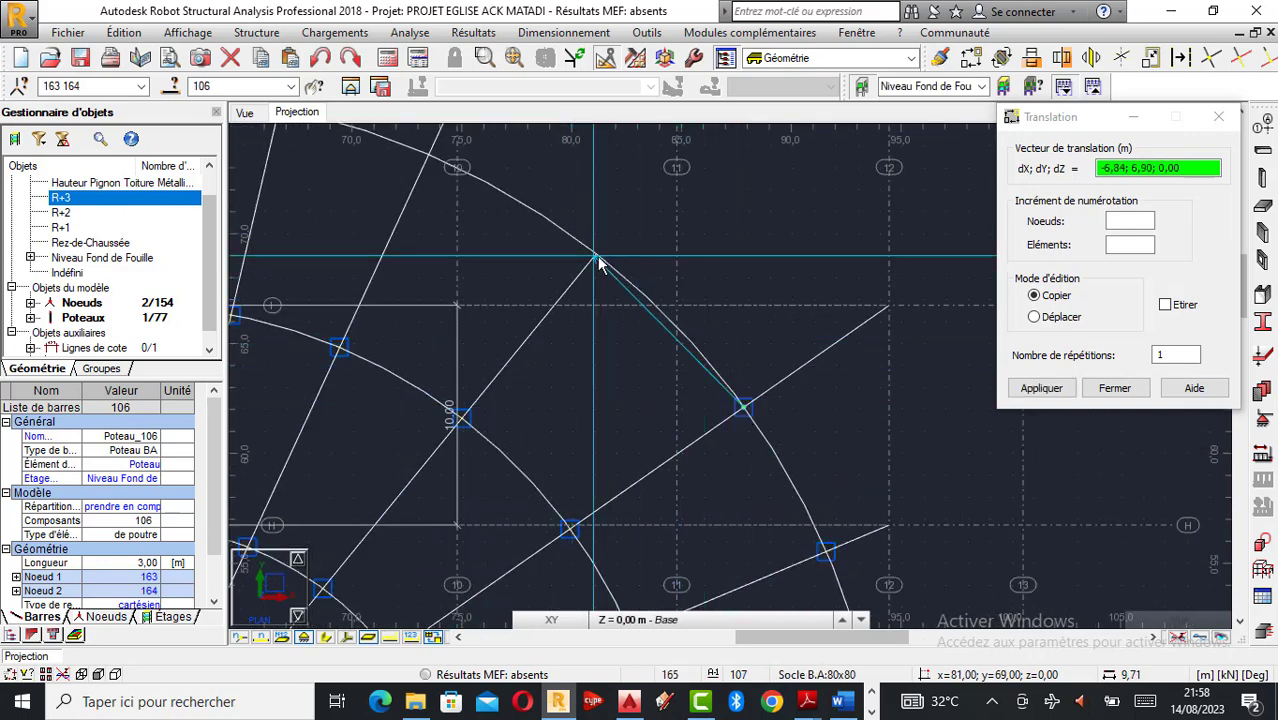
scroll(746, 406, "down", 1)
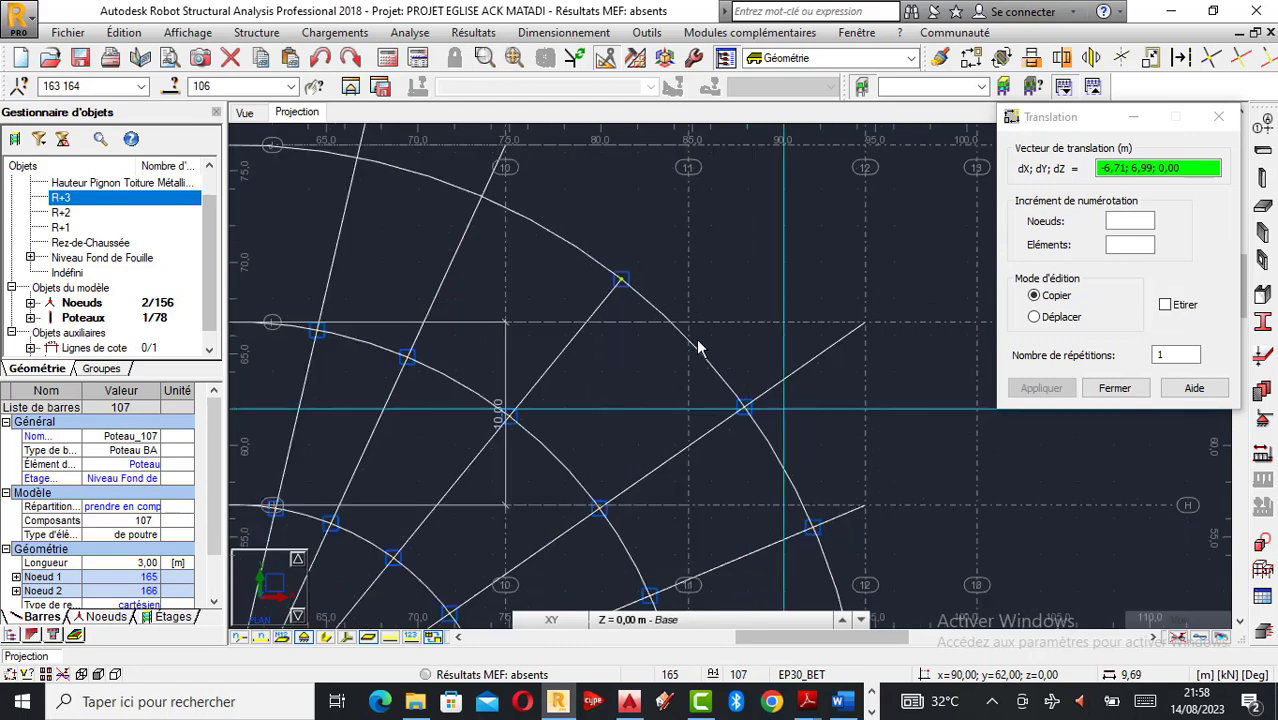
Copy the outer-arc column to the last two radial axes before axis 9, using translations of -7.63; 4.51; 0.00 and -6.81; 2.10; 0.00 m.
scroll(697, 346, "down", 3)
scroll(645, 300, "up", 3)
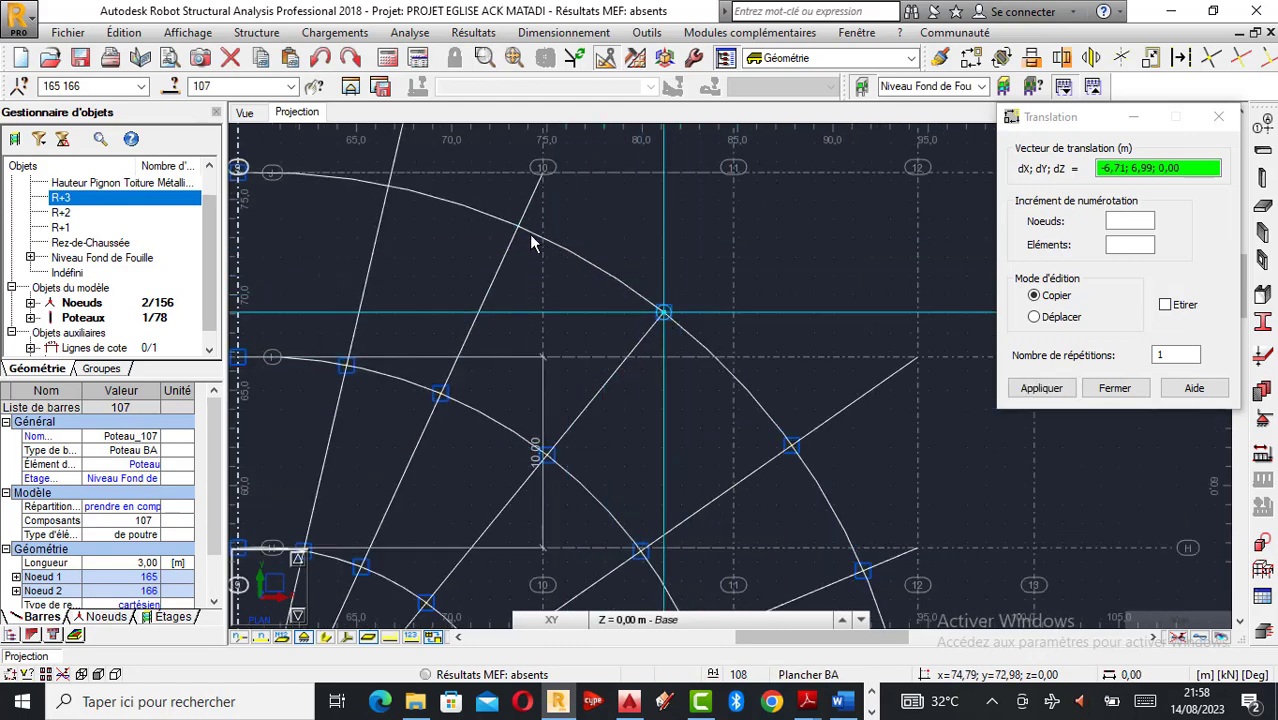
scroll(690, 327, "down", 2)
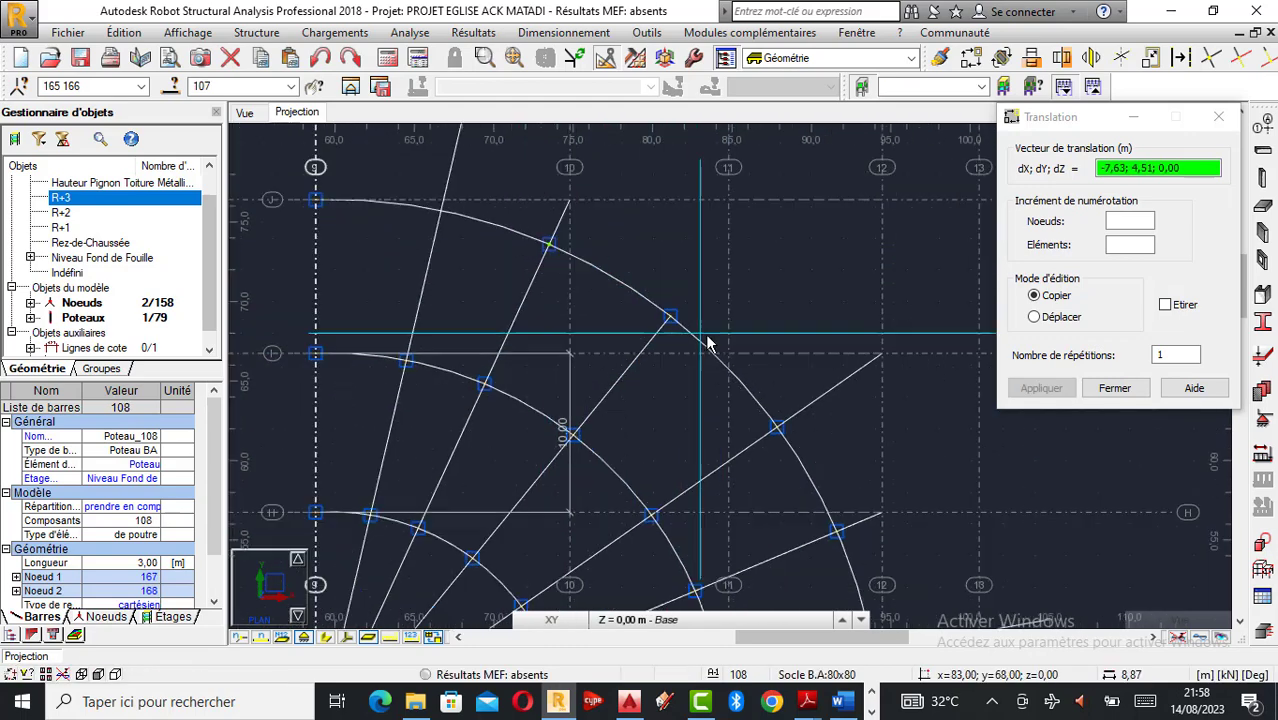
scroll(567, 252, "up", 2)
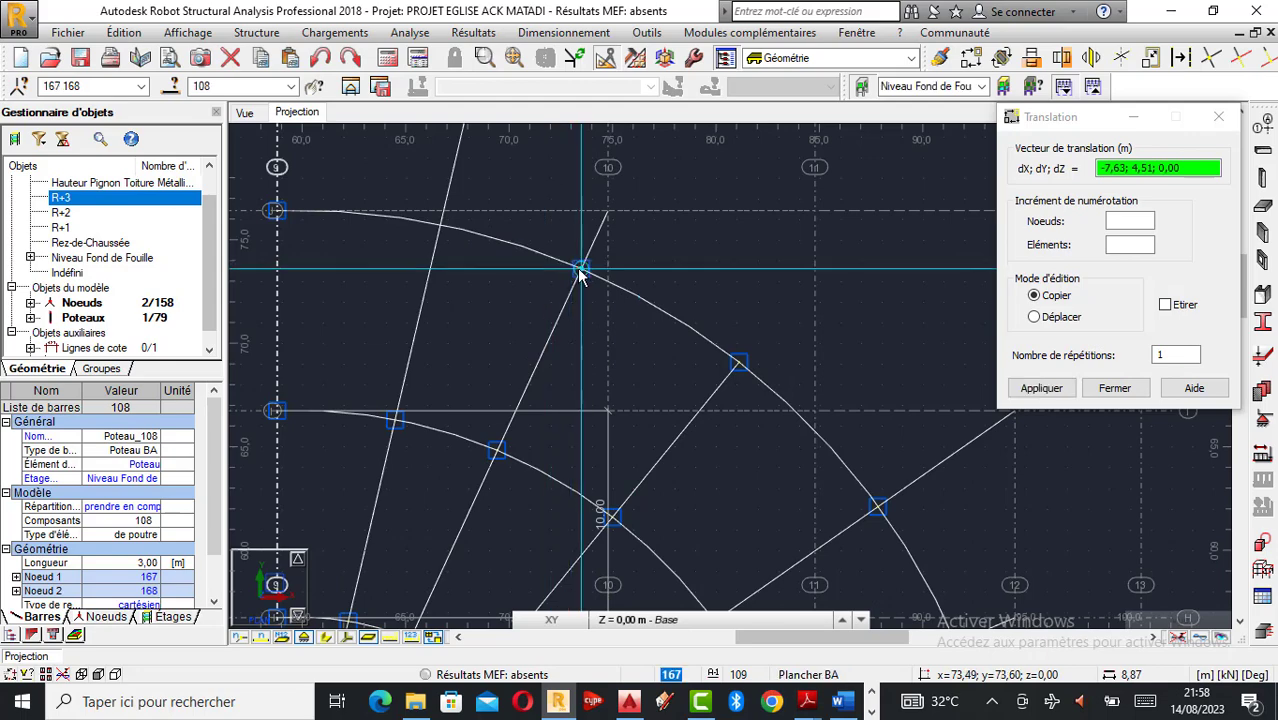
left_click(440, 225)
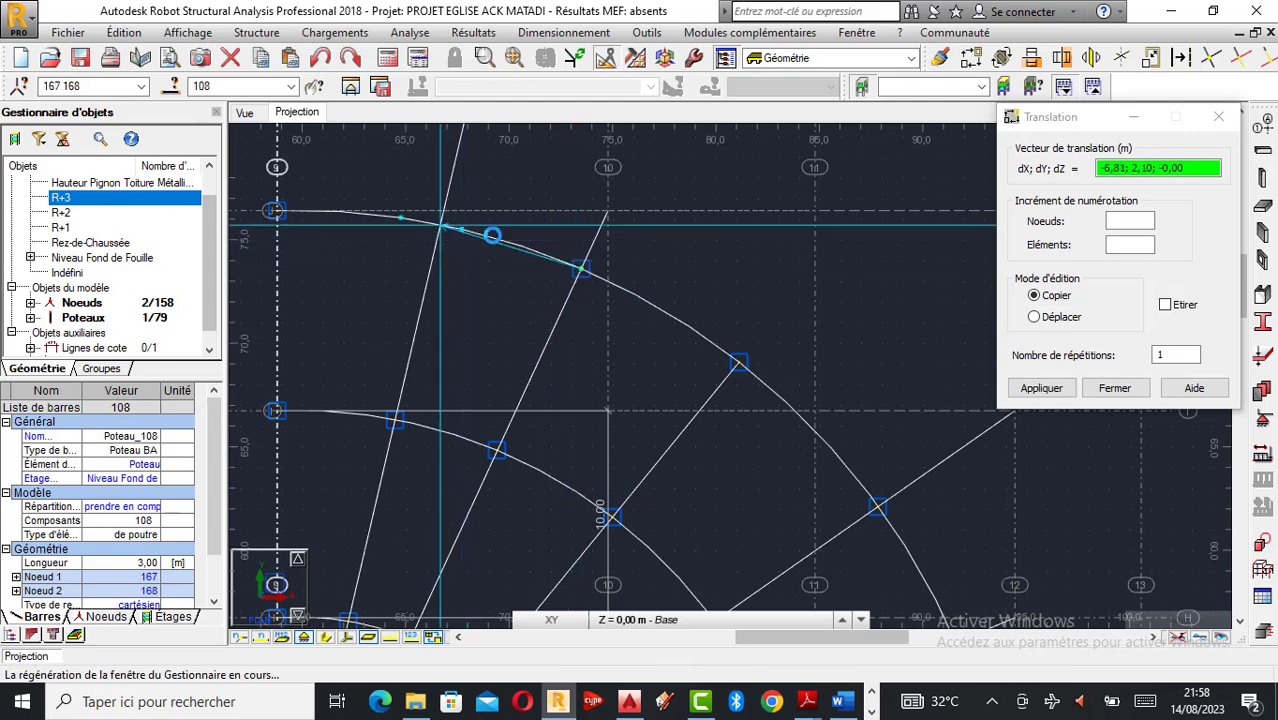
scroll(617, 263, "down", 6)
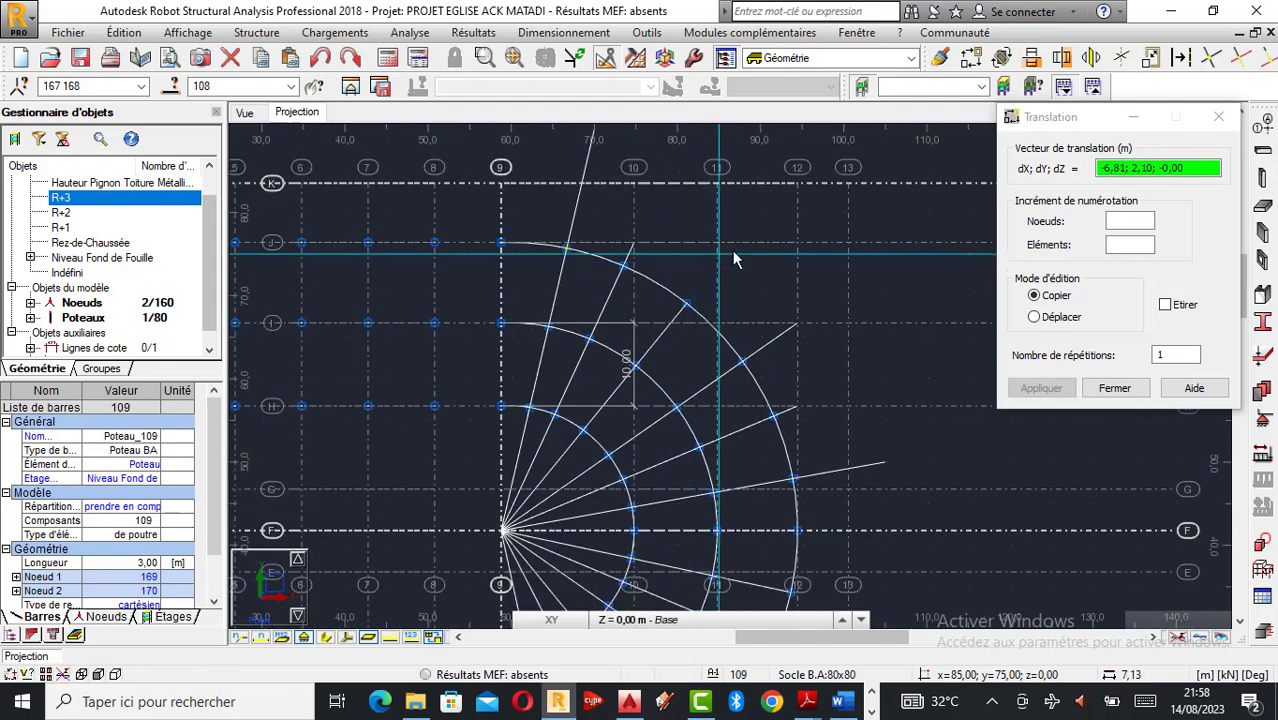
End the Translation command and check the column layout along the three arcs and the rectangular grid.
scroll(700, 392, "up", 3)
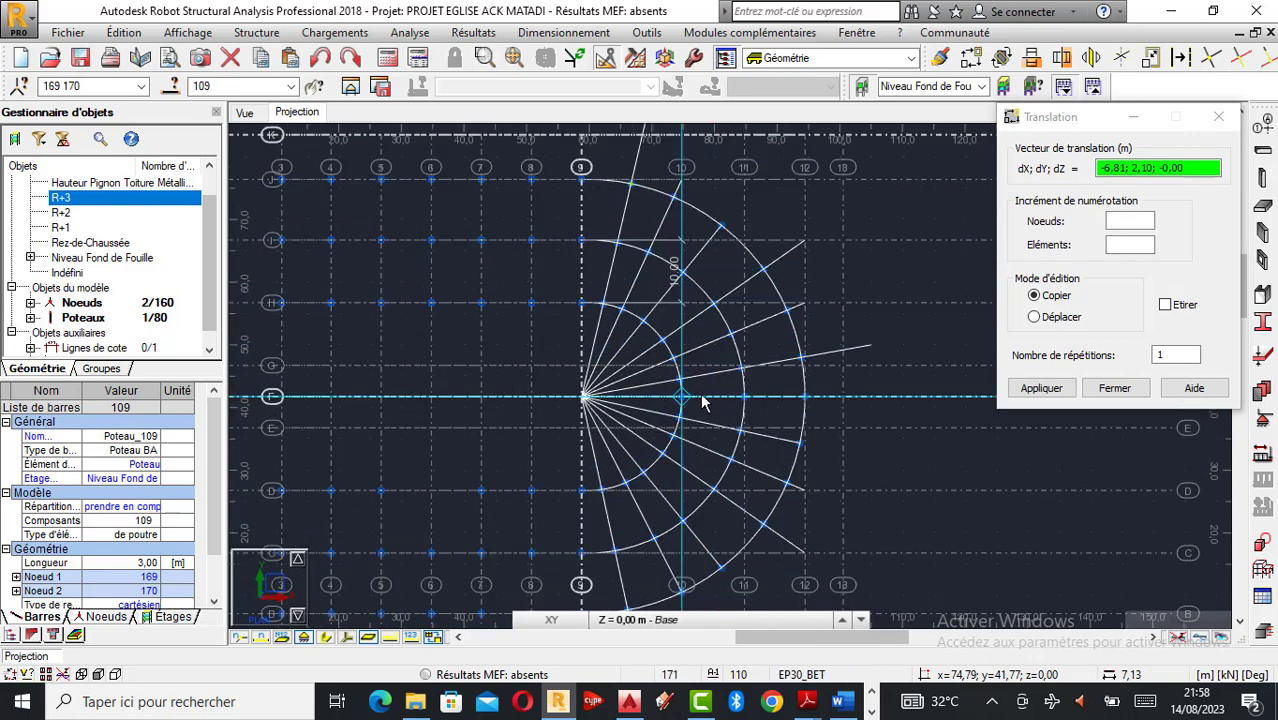
scroll(800, 412, "up", 1)
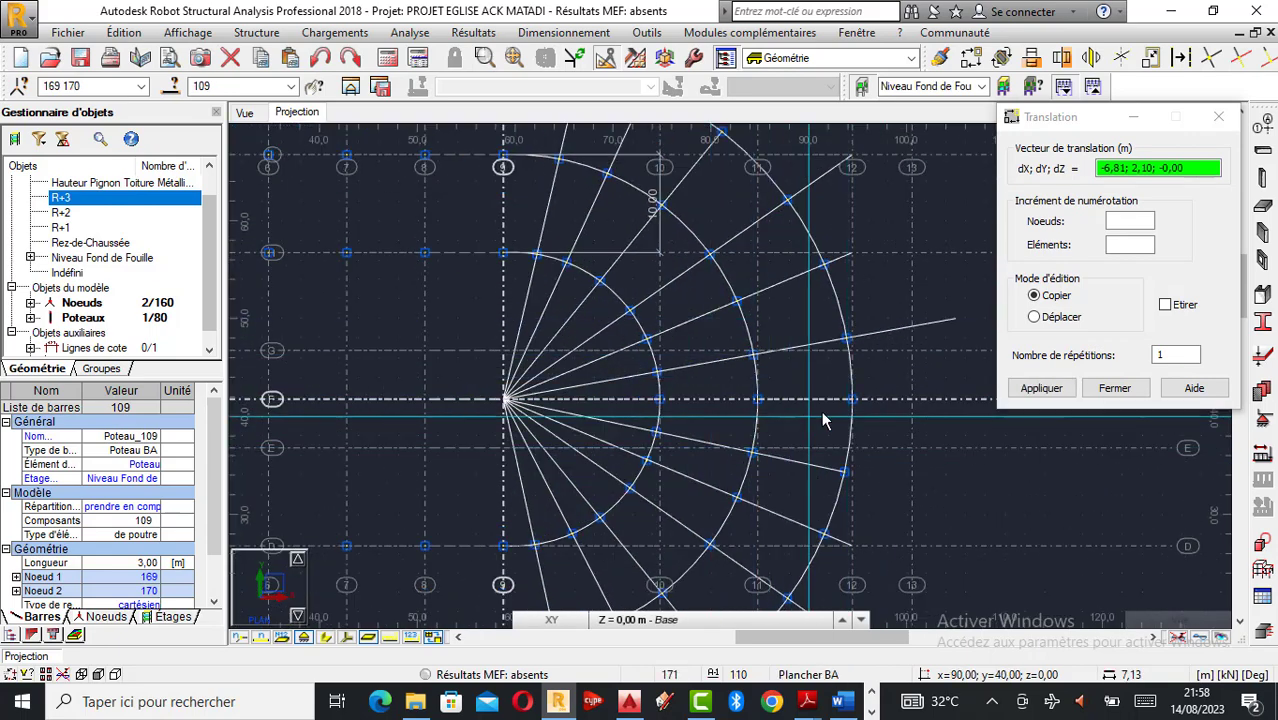
left_click(1106, 394)
scroll(804, 394, "down", 3)
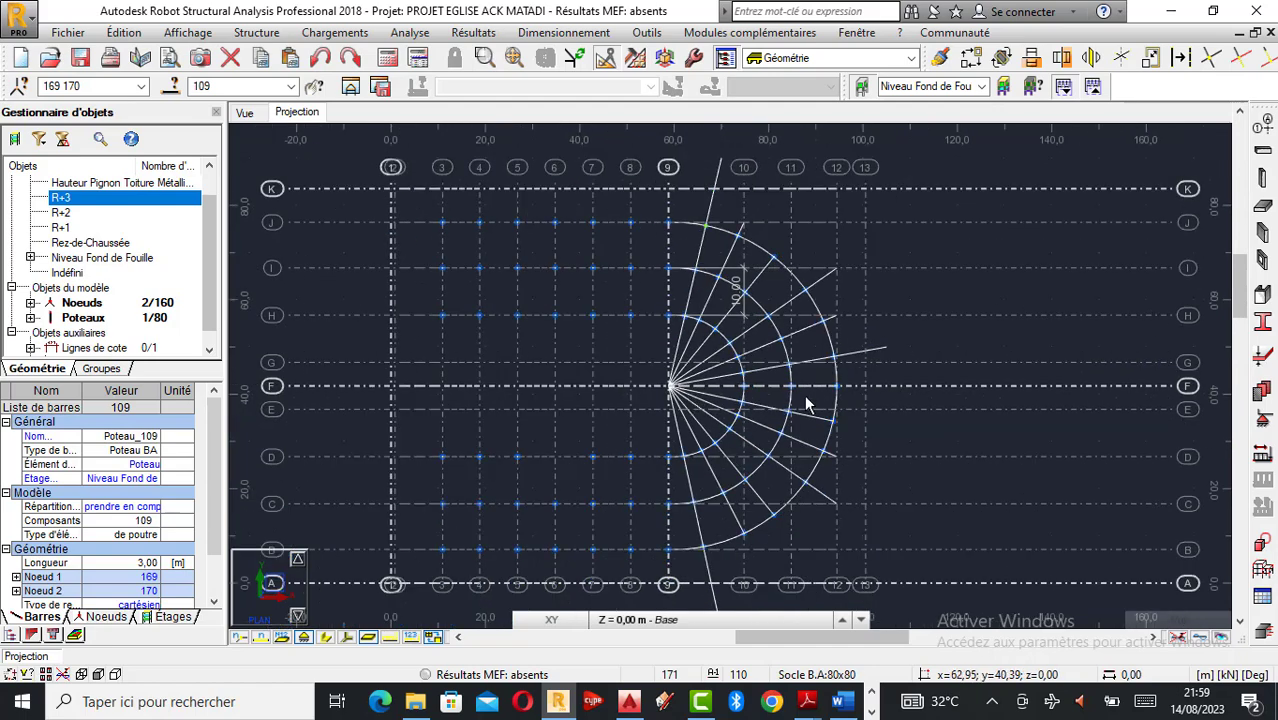
scroll(762, 418, "up", 3)
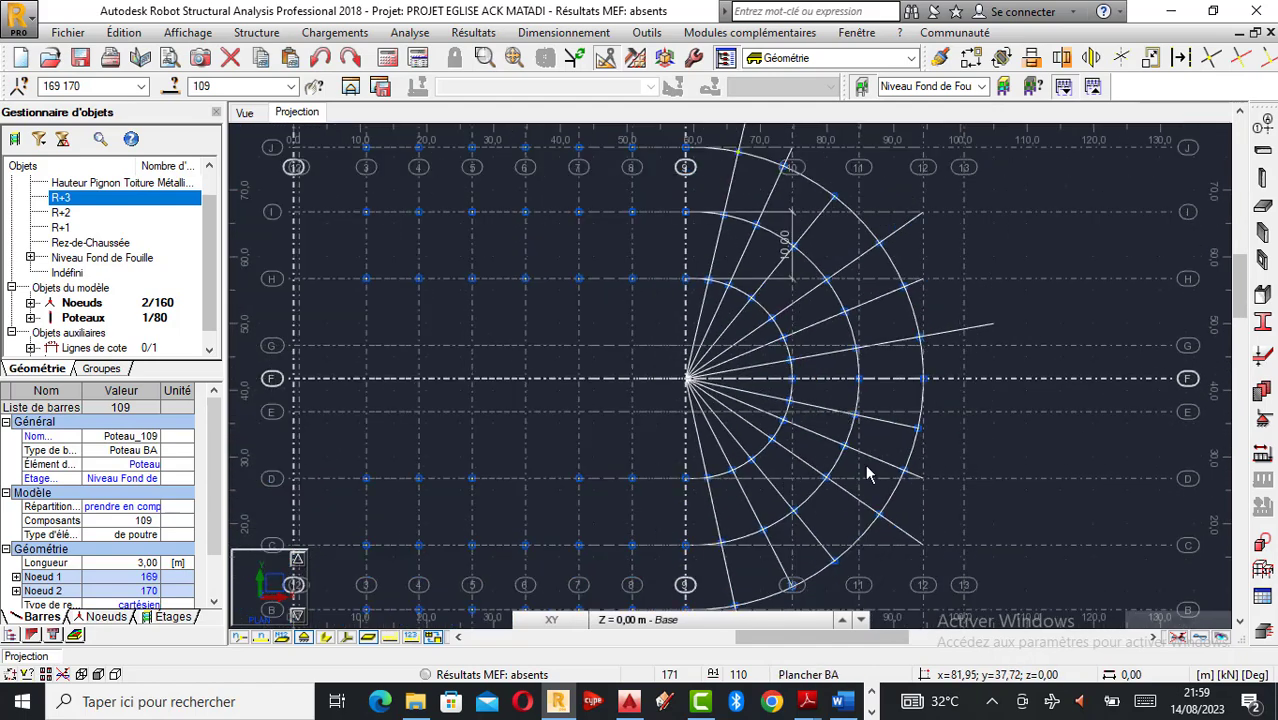
scroll(851, 432, "down", 2)
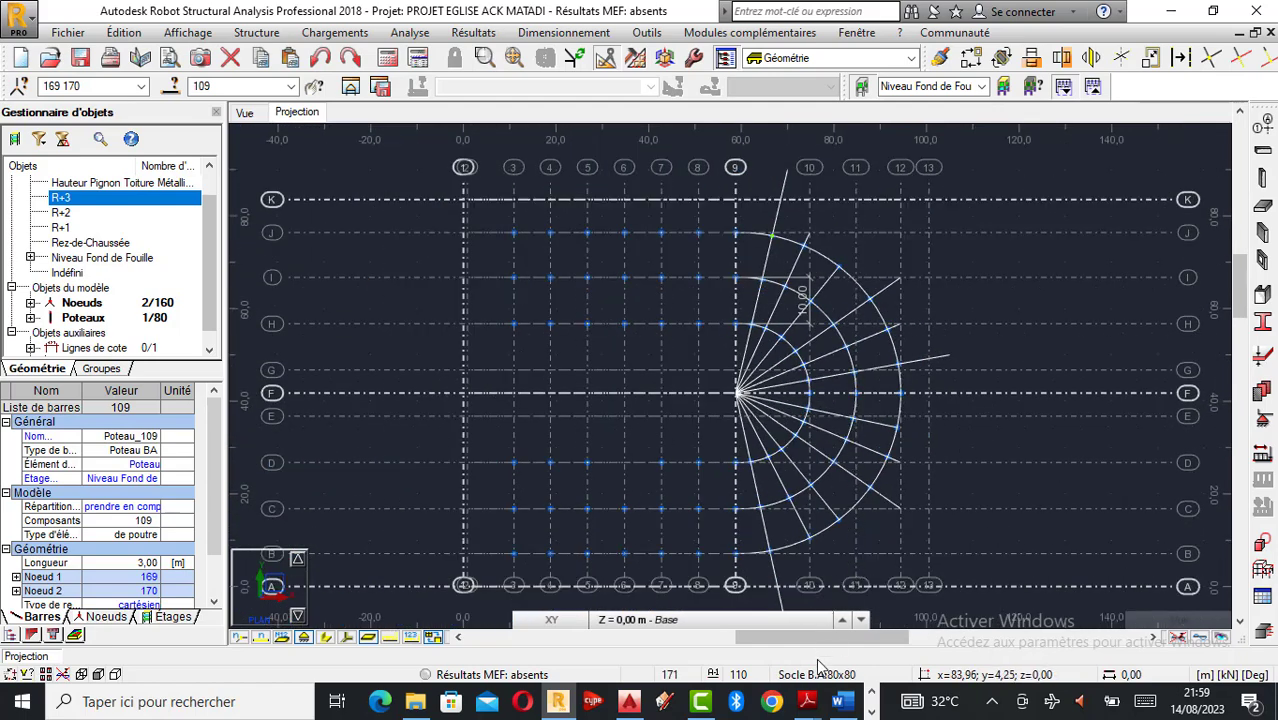
Switch to ETAGE EGLISE.pdf in Adobe Reader and examine the first-floor plan's office block, column positions and lower seating wing.
mouse_move(806, 701)
mouse_move(830, 652)
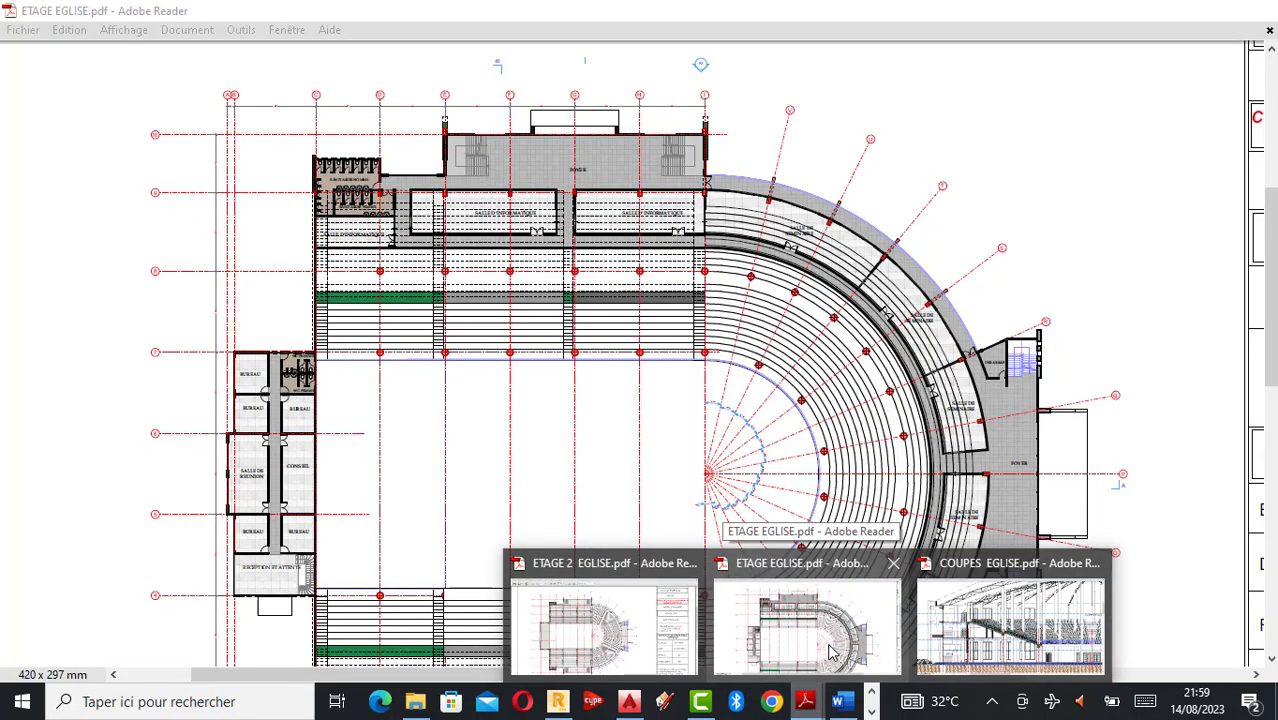
left_click(830, 652)
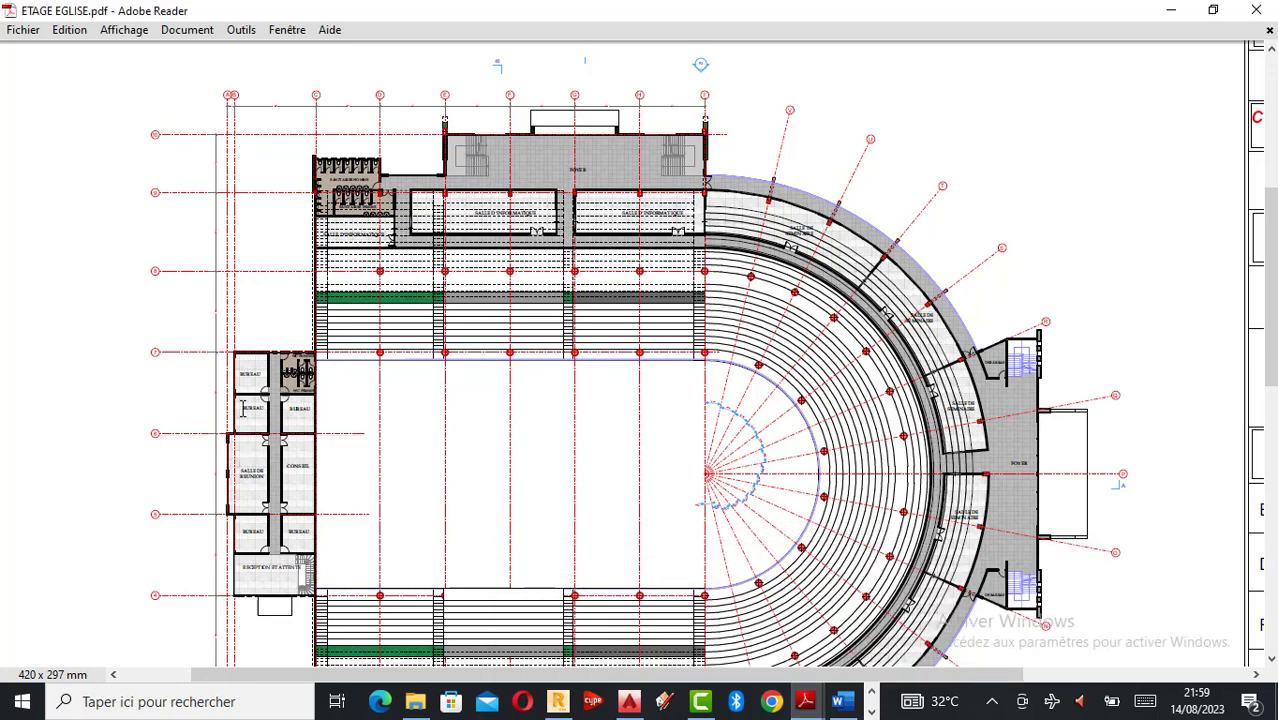
scroll(242, 408, "up", 5, "ctrl")
scroll(235, 388, "up", 2, "ctrl")
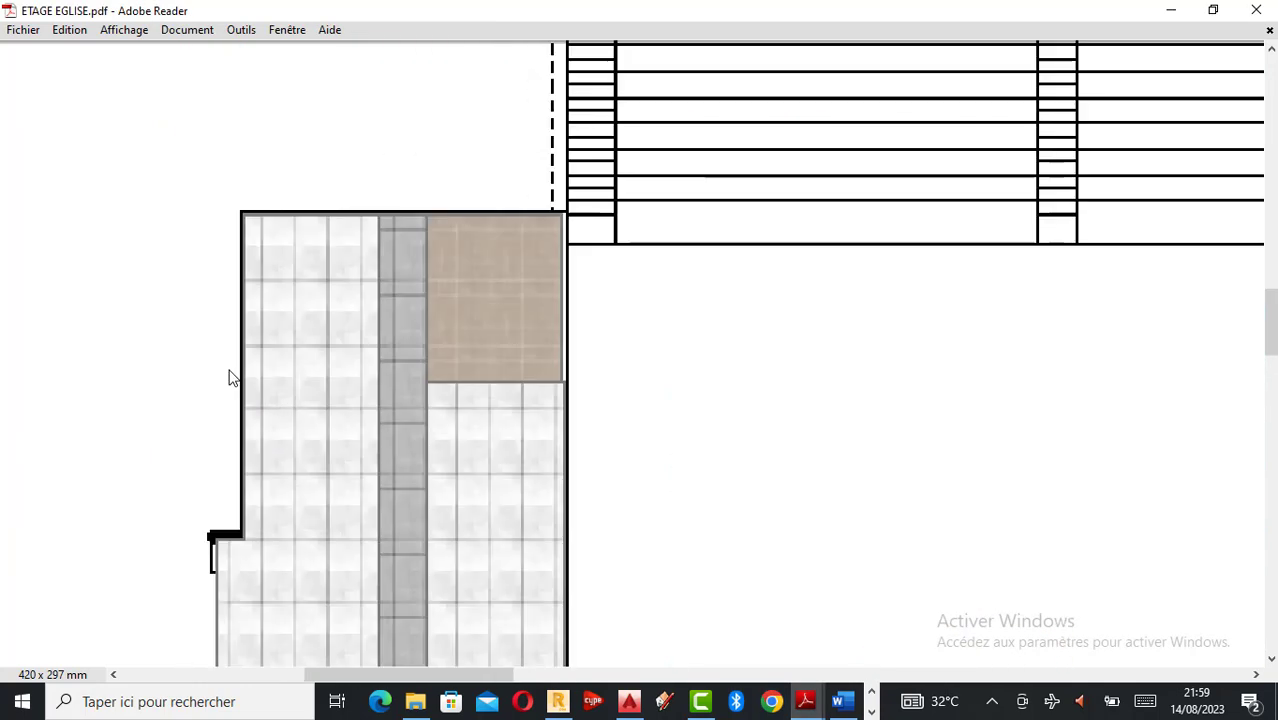
scroll(326, 301, "down", 5, "ctrl")
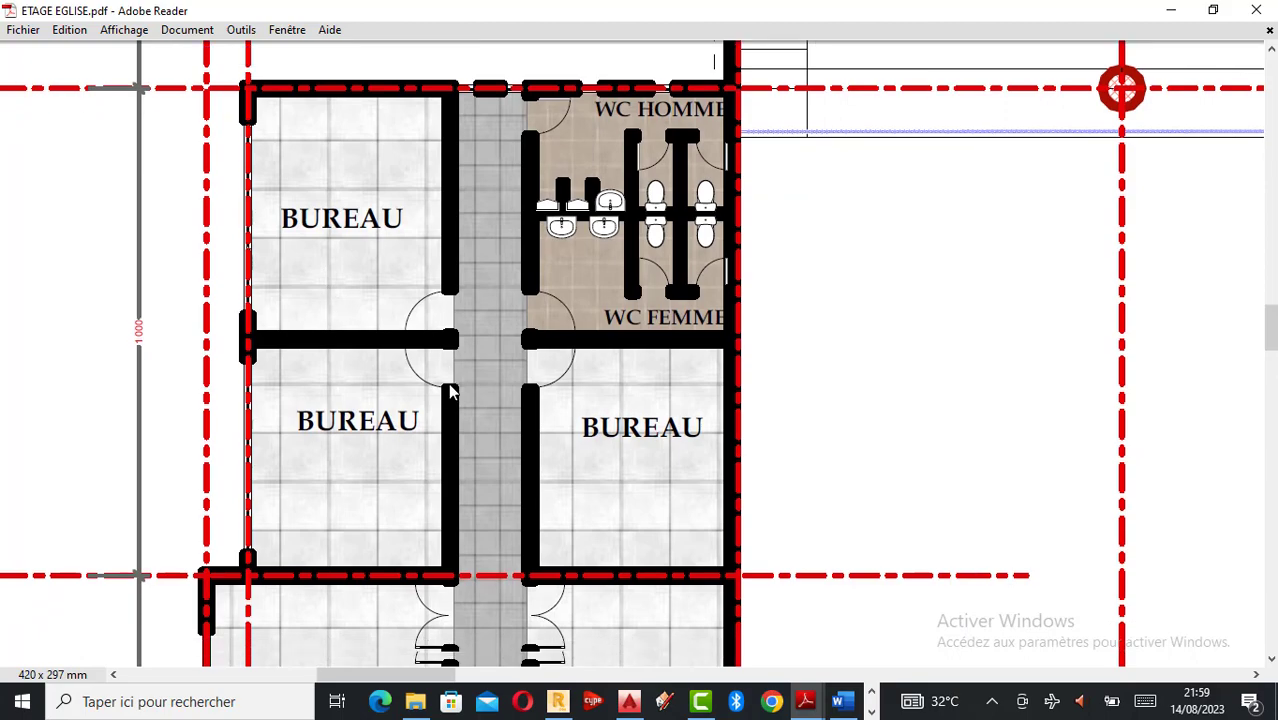
scroll(531, 399, "down", 3)
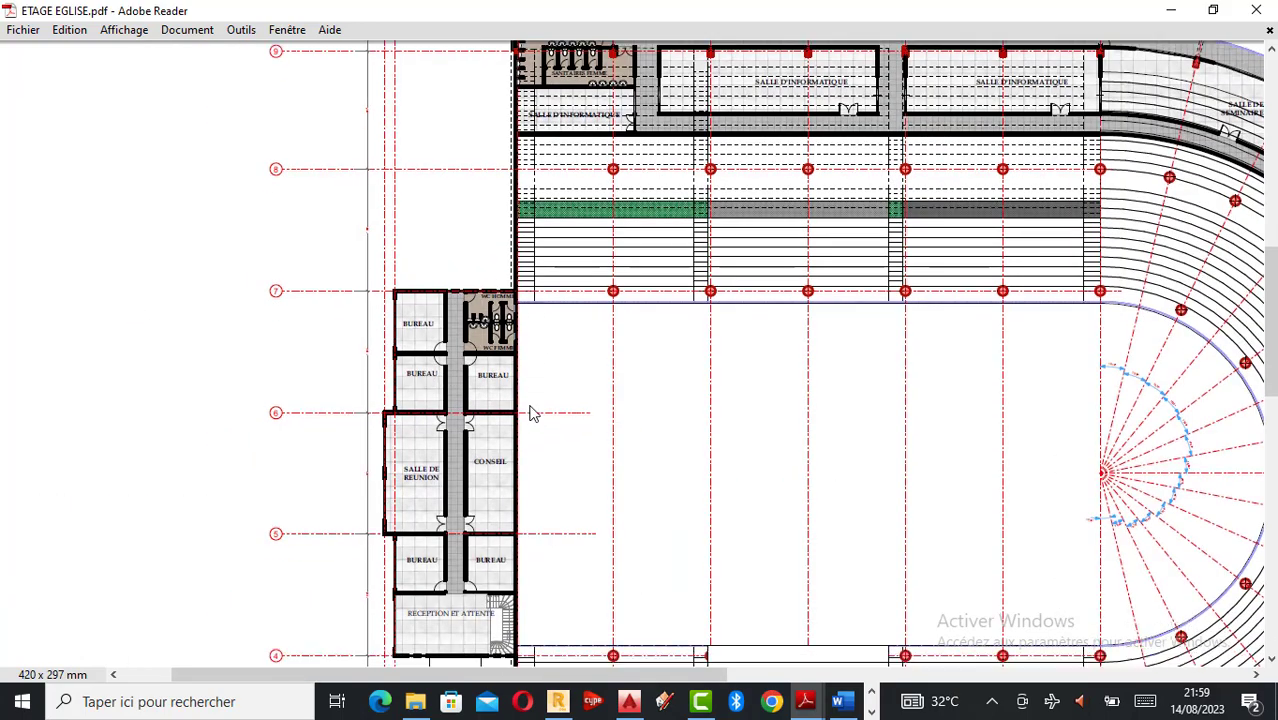
scroll(504, 390, "down", 5)
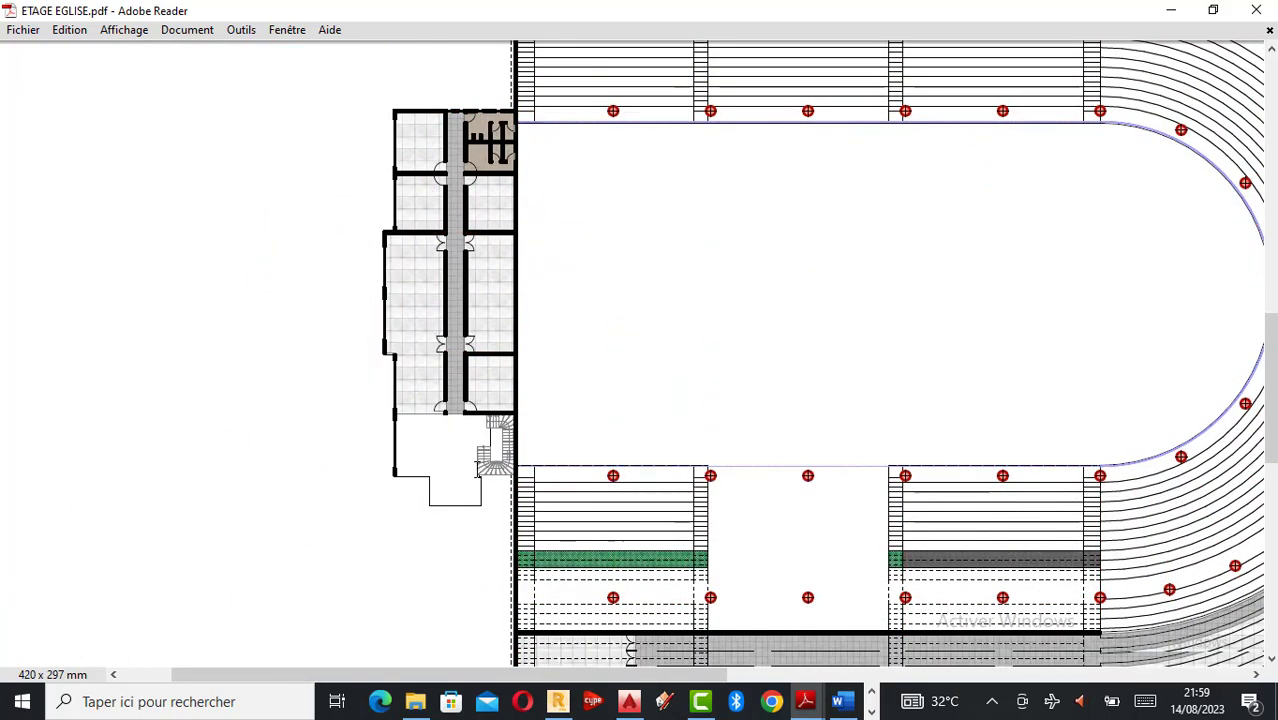
scroll(478, 479, "down", 3)
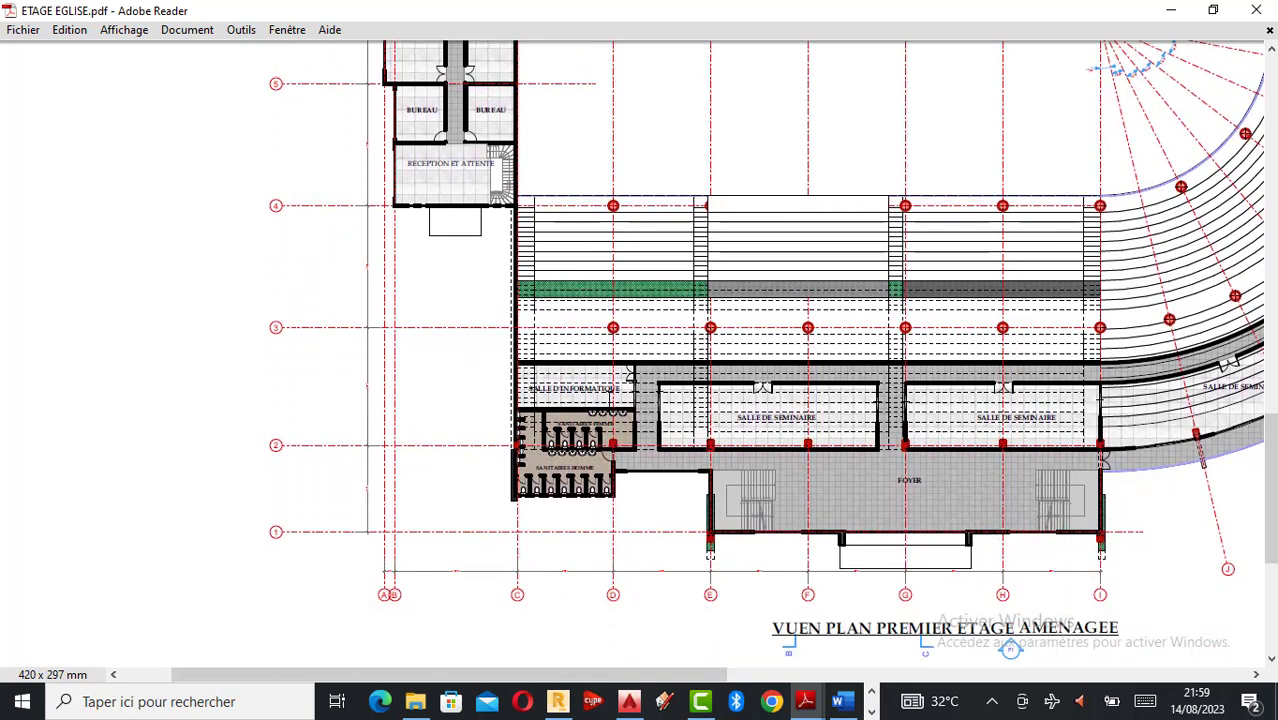
scroll(772, 354, "up", 1)
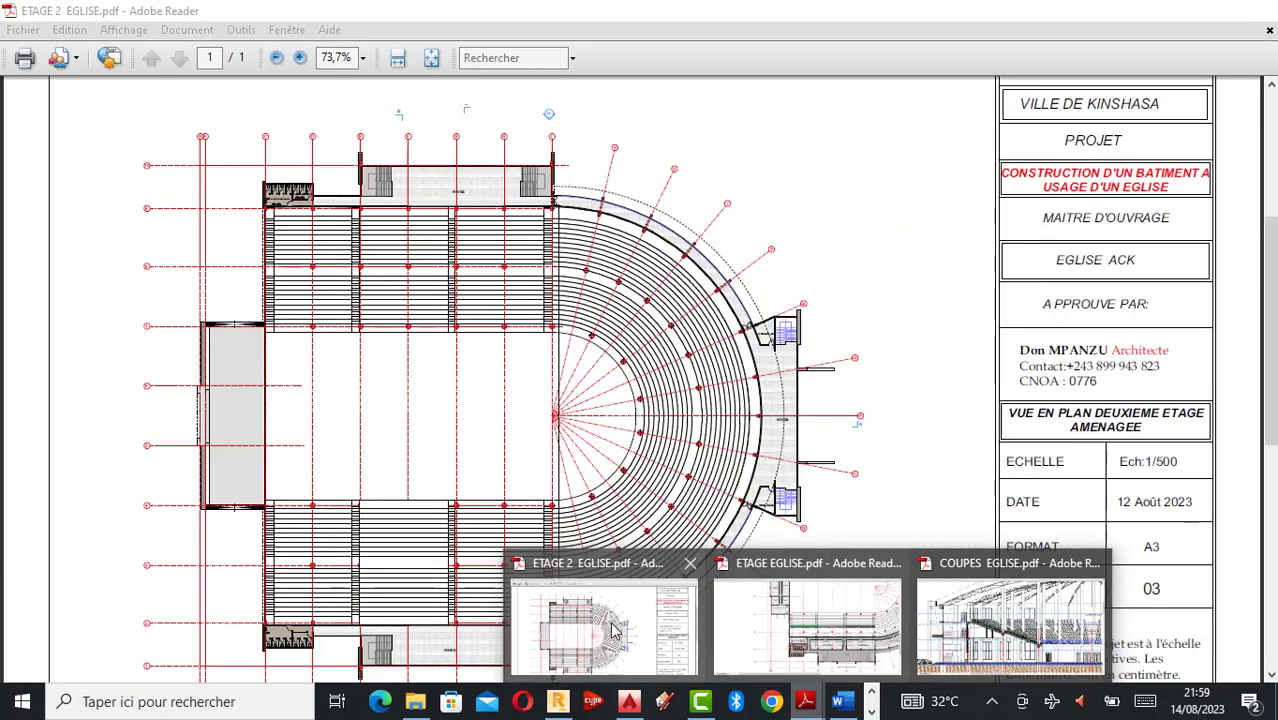
Bring up ETAGE 2 EGLISE.pdf and examine the second-floor plan's columns along axis 7 and the overall layout.
left_click(615, 630)
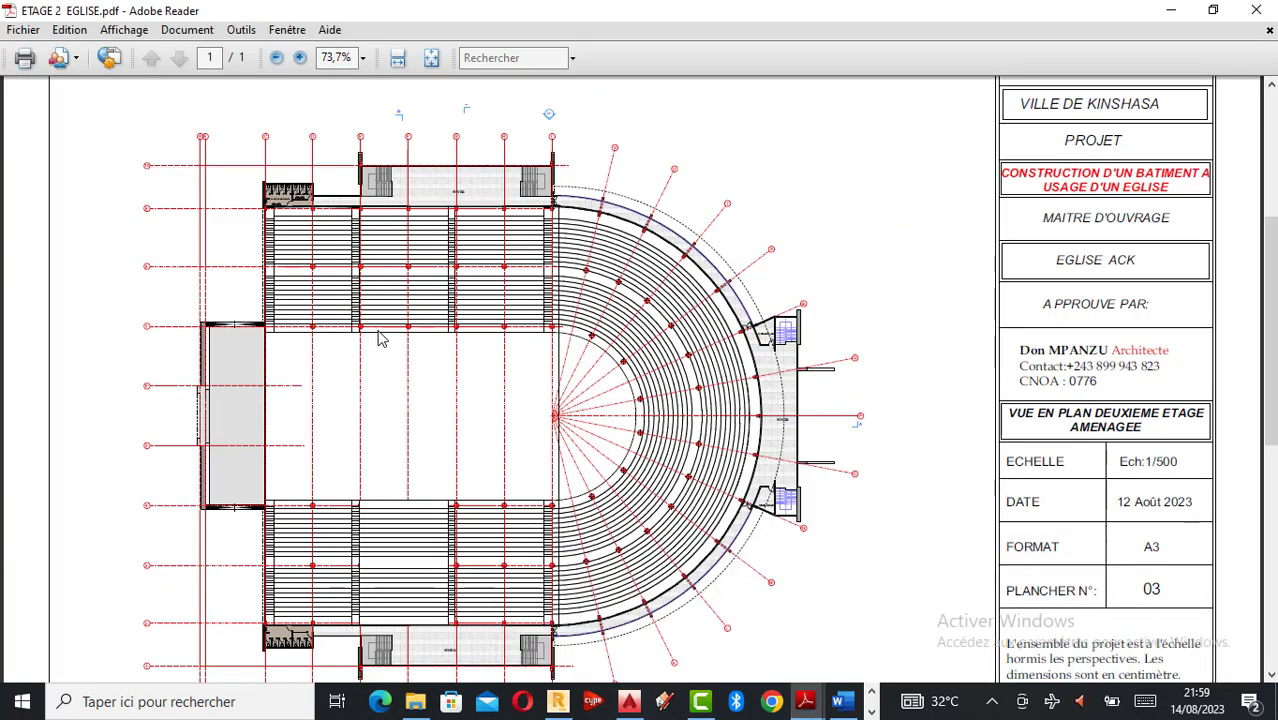
scroll(245, 370, "up", 3, "ctrl")
scroll(257, 370, "up", 5, "ctrl")
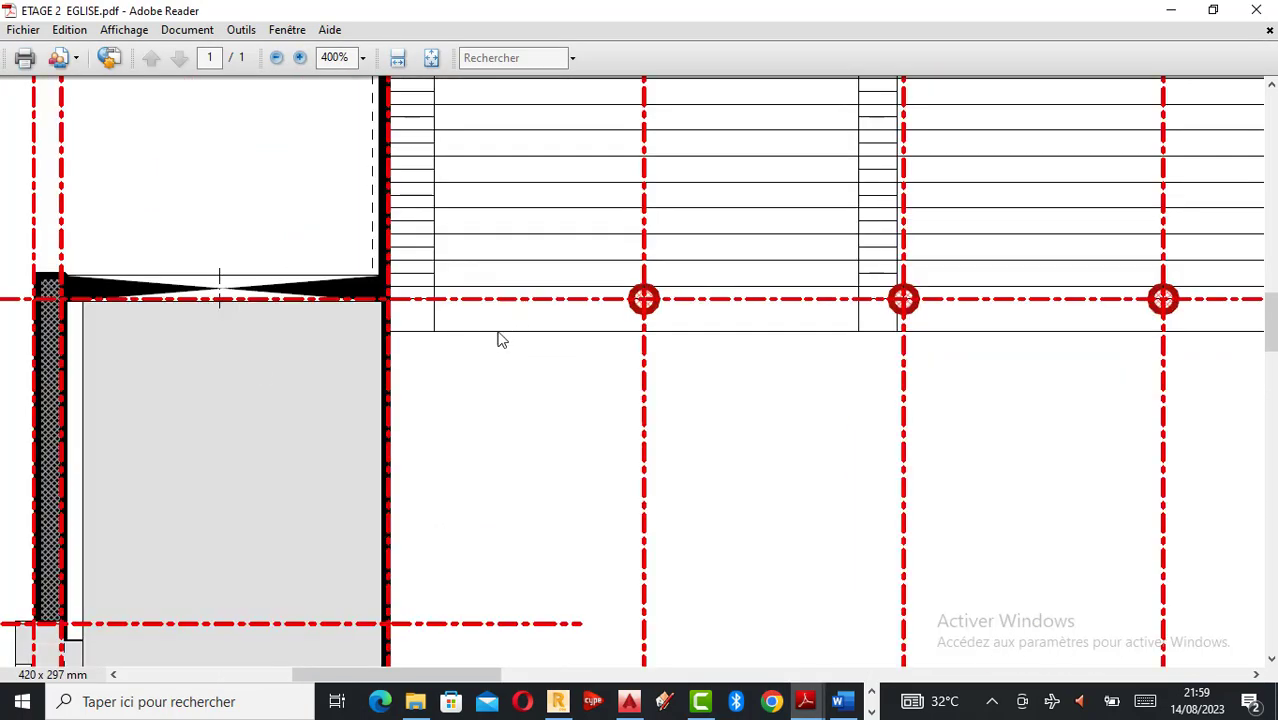
scroll(450, 345, "down", 5, "ctrl")
scroll(479, 342, "up", 6, "ctrl")
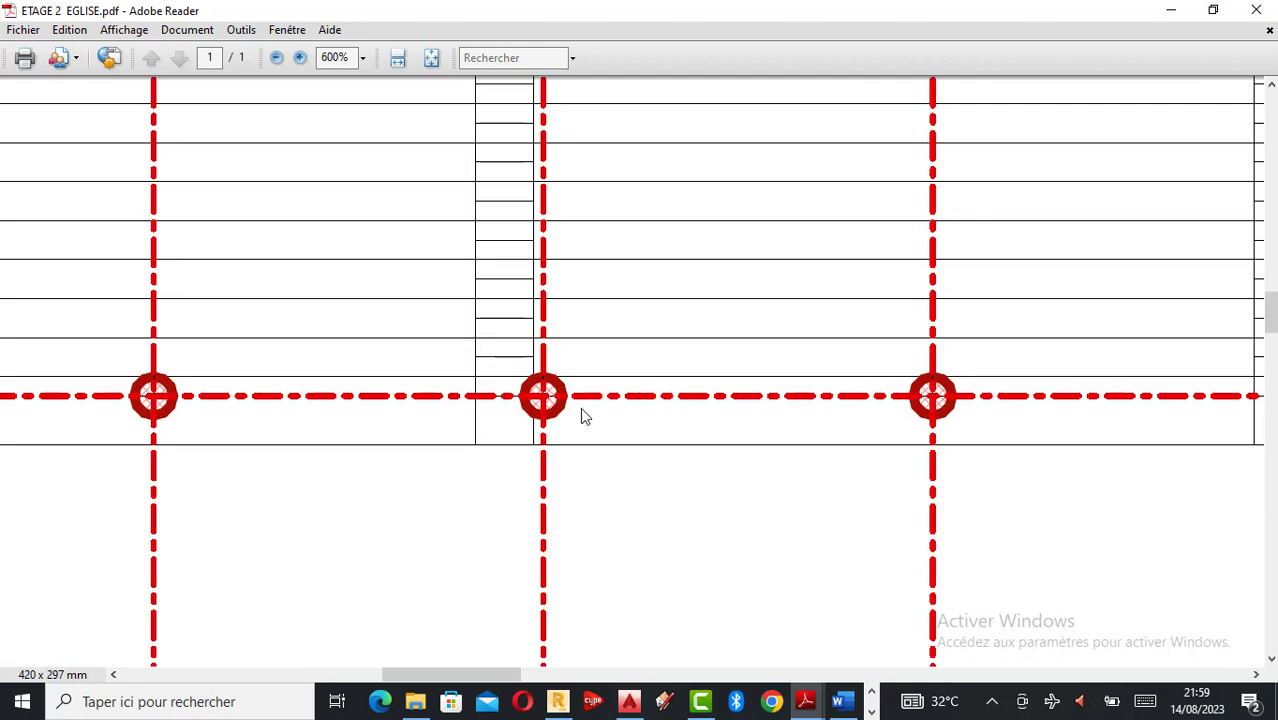
scroll(456, 380, "down", 5, "ctrl")
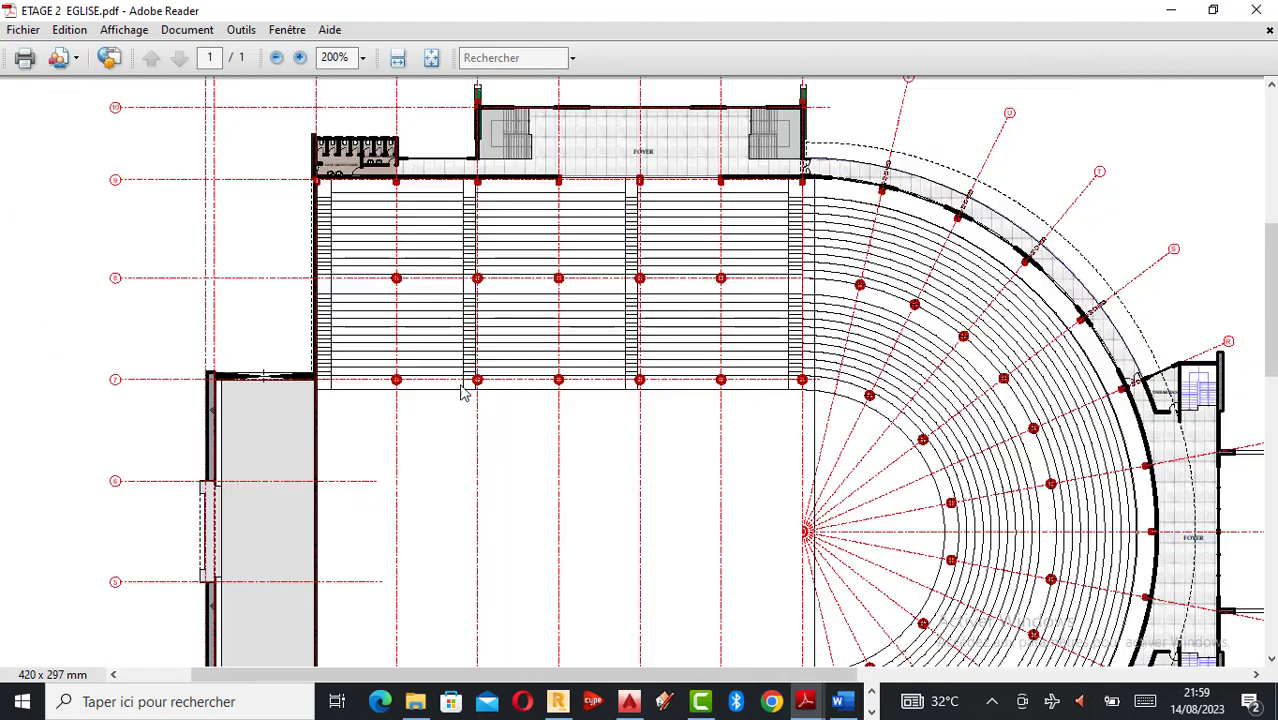
scroll(452, 388, "down", 3, "ctrl")
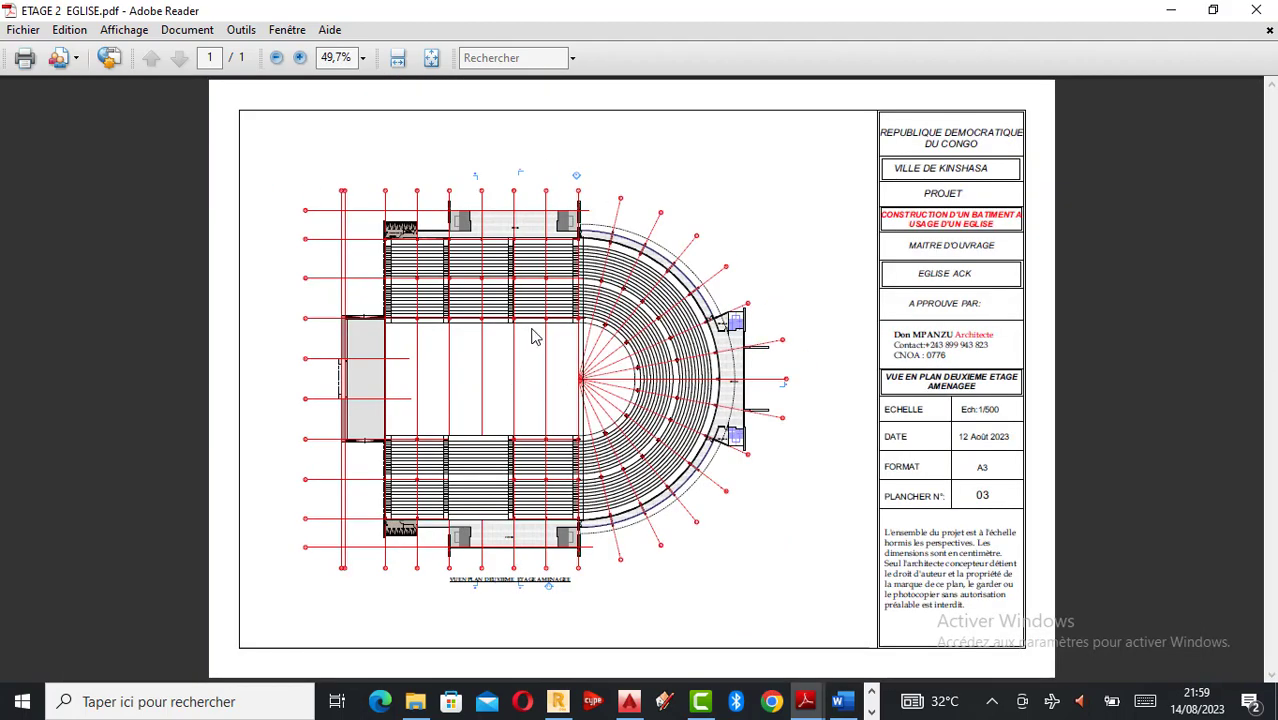
Bring up COUPES EGLISE.pdf and examine section C-C for the foundation columns, floor levels and sloped seating.
mouse_move(800, 708)
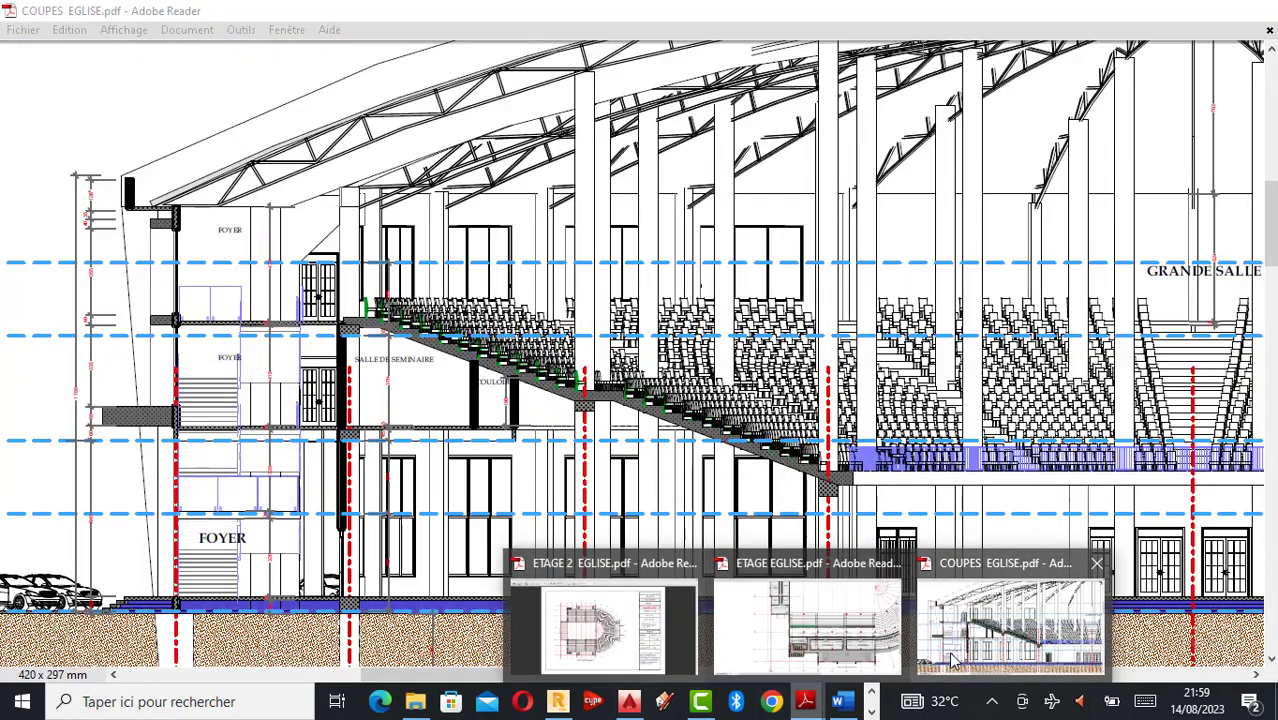
left_click(950, 660)
scroll(502, 415, "down", 1)
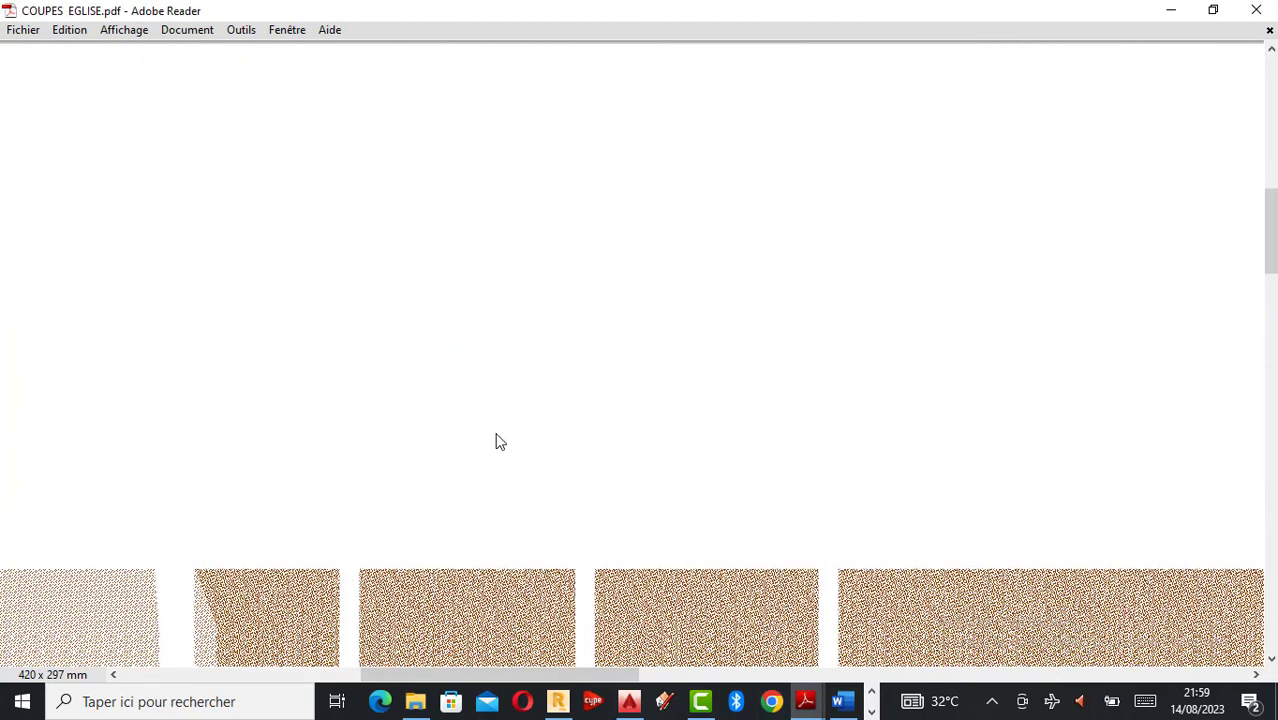
scroll(500, 445, "down", 1, "ctrl")
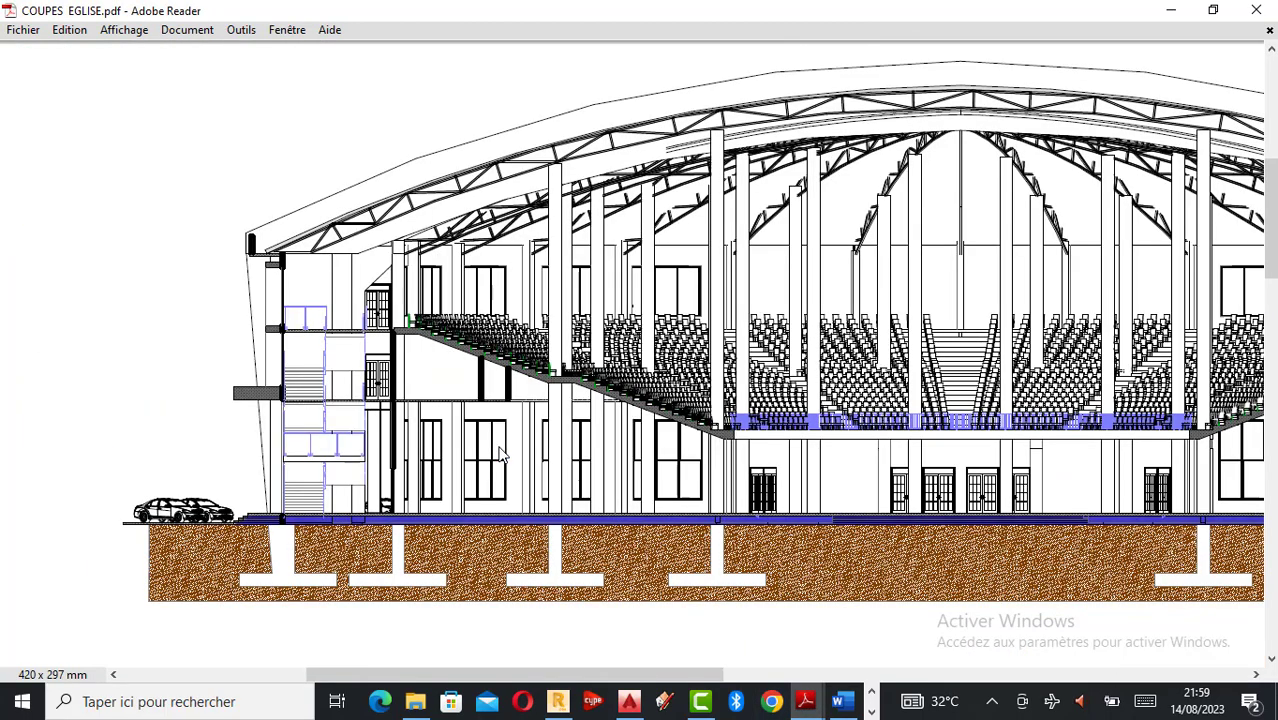
scroll(502, 455, "down", 1, "ctrl")
scroll(533, 503, "up", 1, "ctrl")
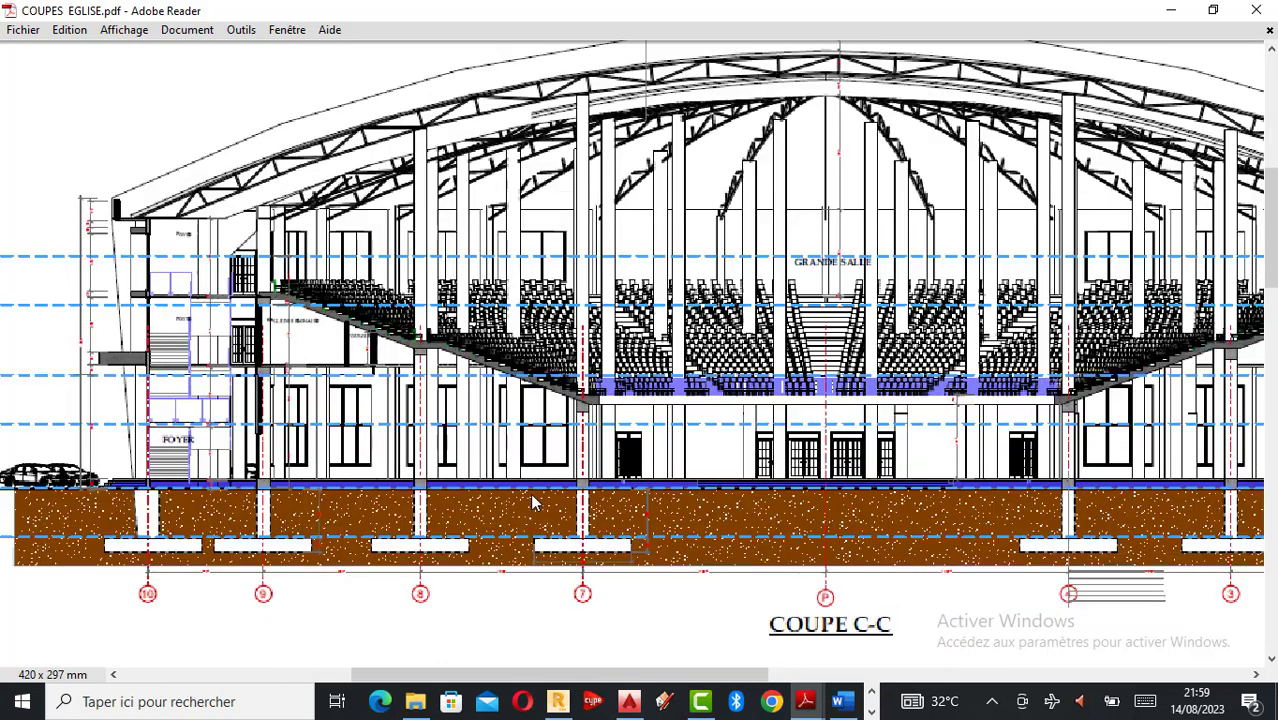
scroll(474, 503, "down", 2, "ctrl")
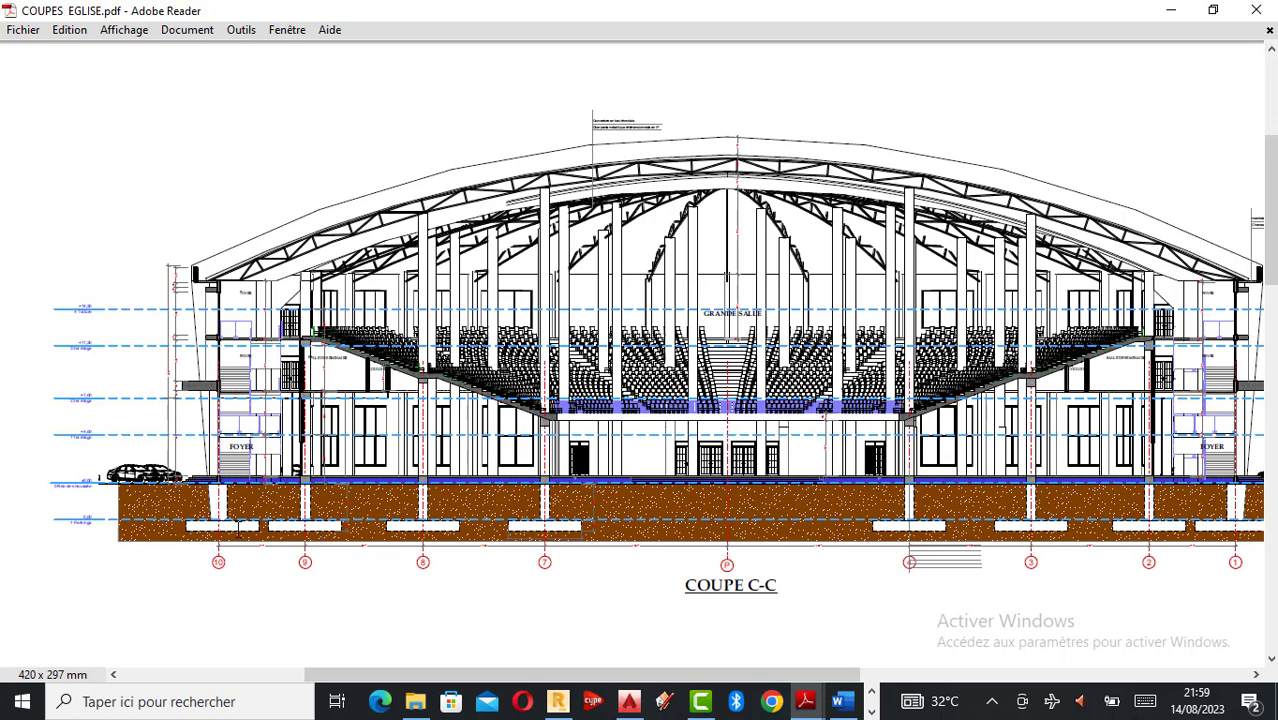
scroll(350, 533, "down", 1, "ctrl")
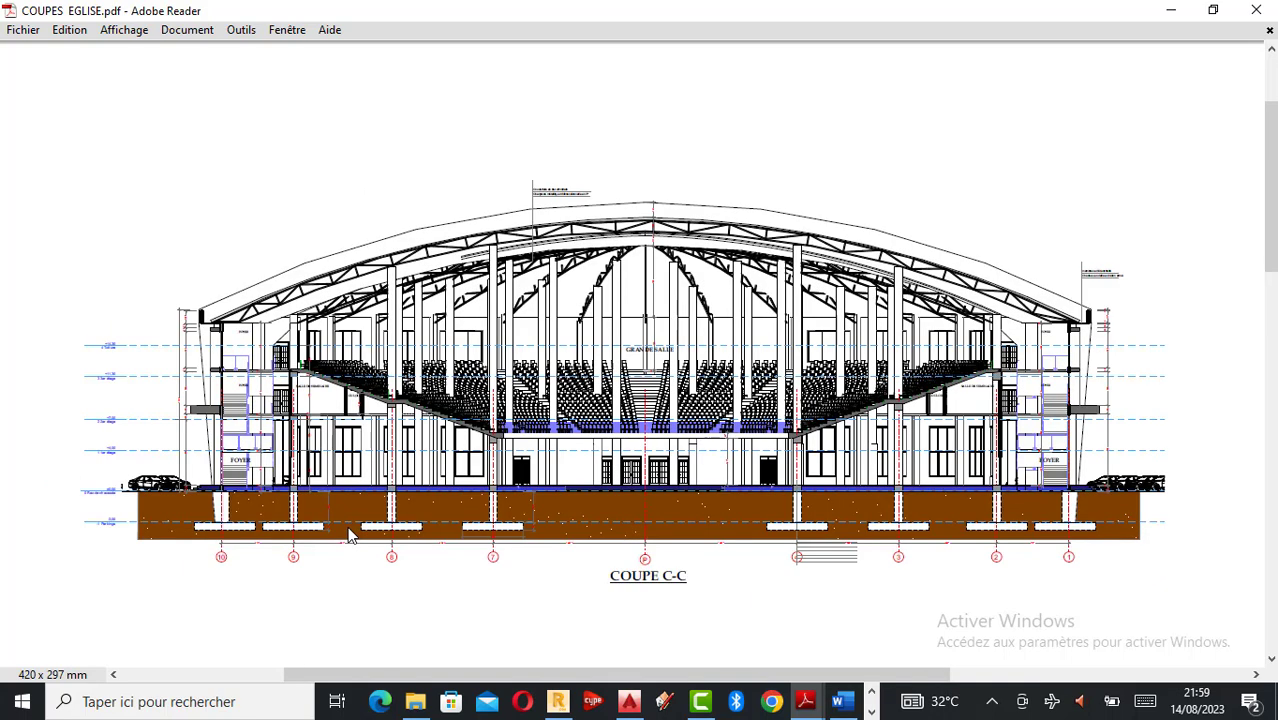
scroll(350, 533, "up", 1, "ctrl")
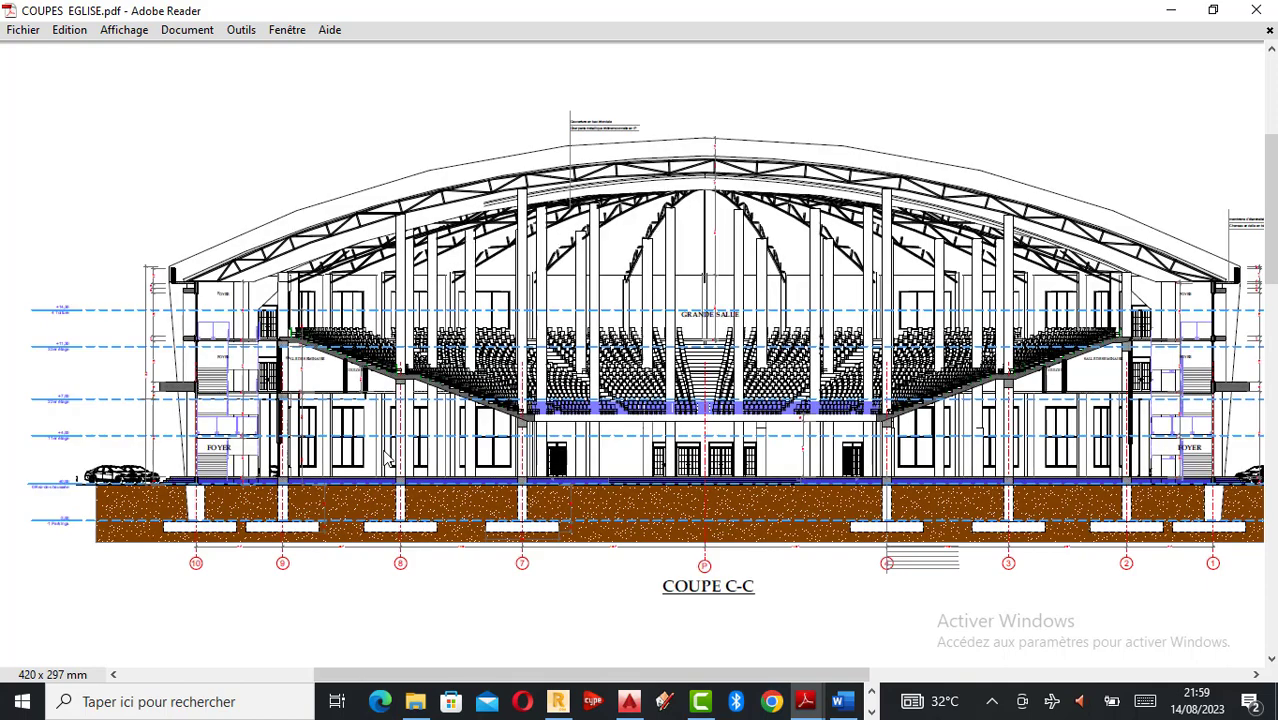
scroll(338, 450, "down", 1, "ctrl")
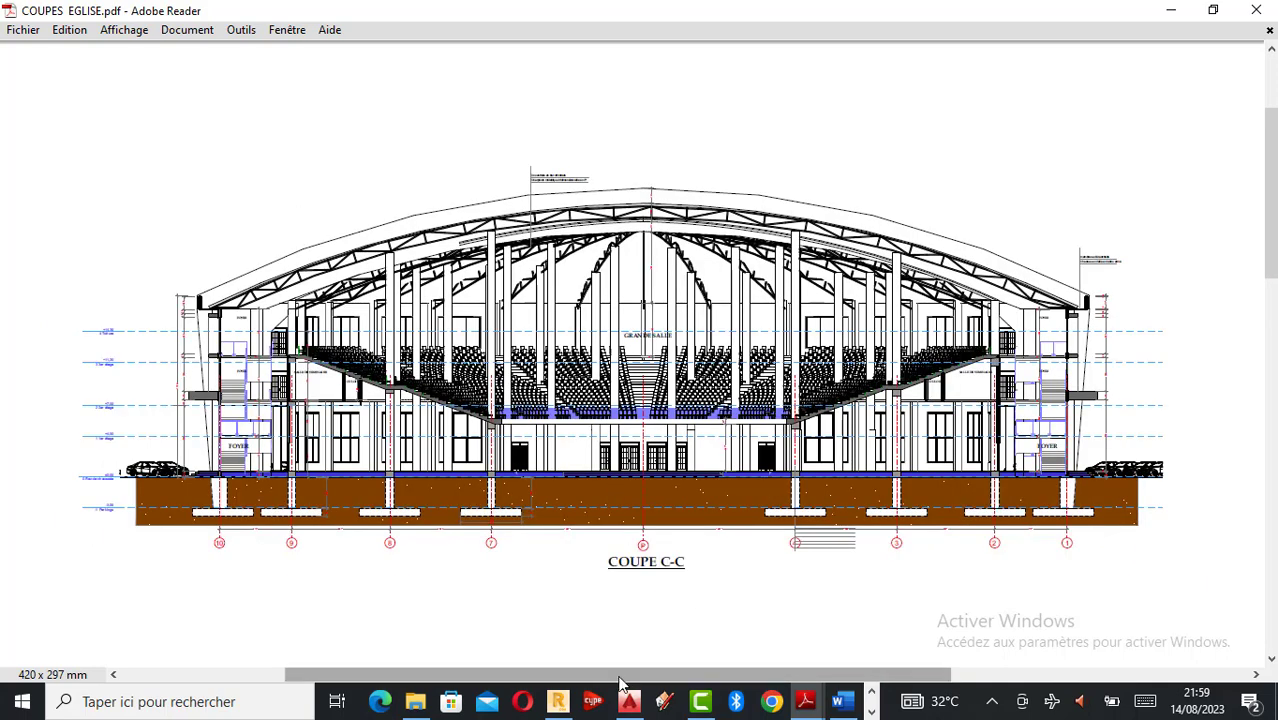
Switch to Robot Structural Analysis, show the model in 3D, clear the column selection and restore the home orientation.
left_click(557, 701)
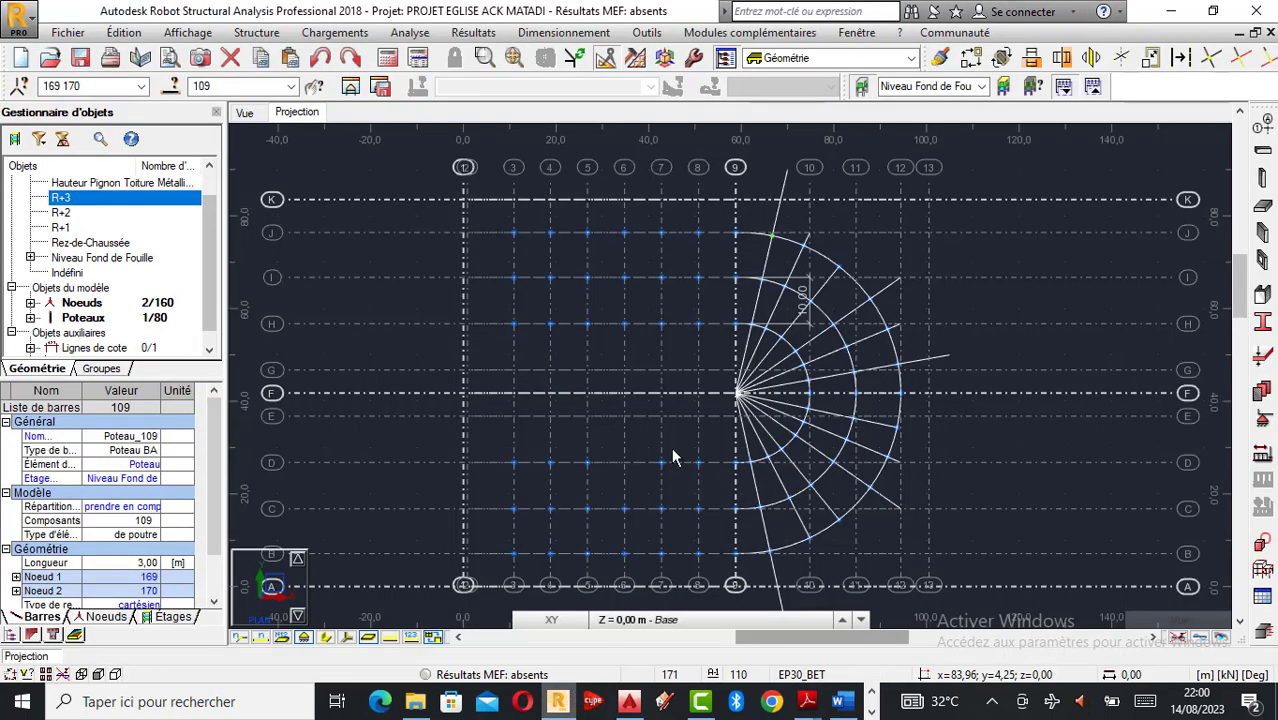
left_click(246, 113)
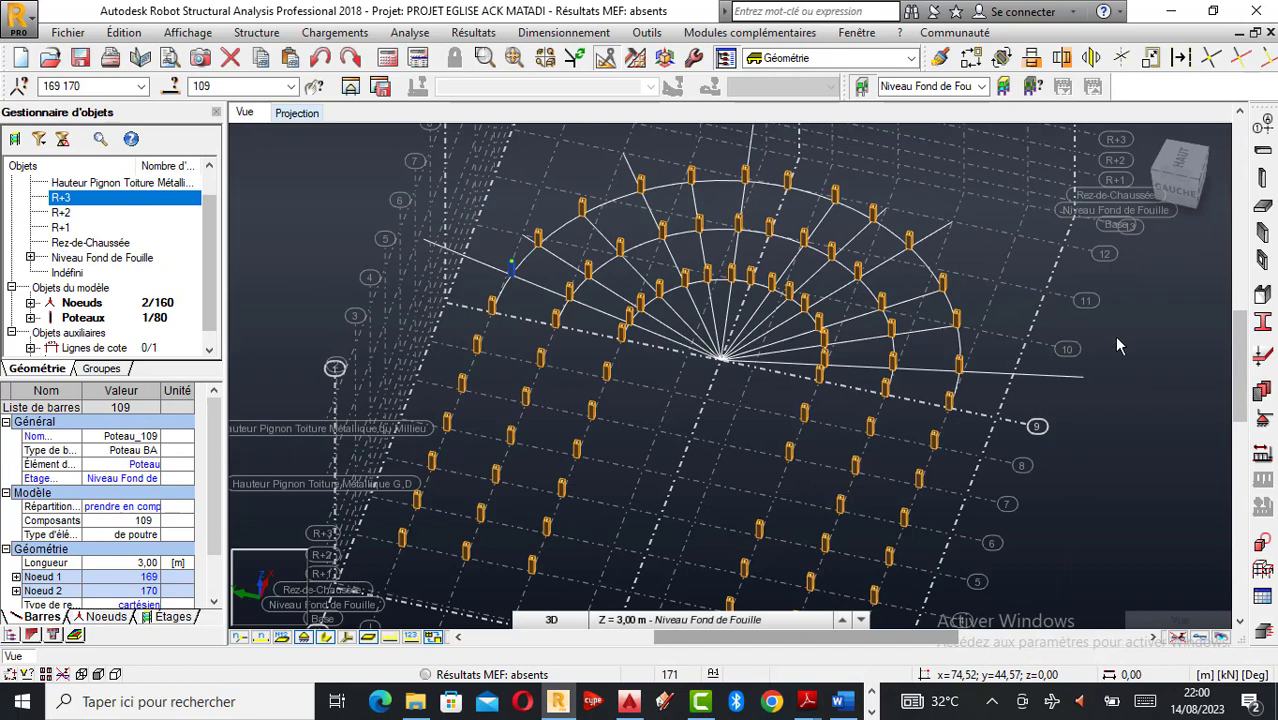
left_click(1118, 345)
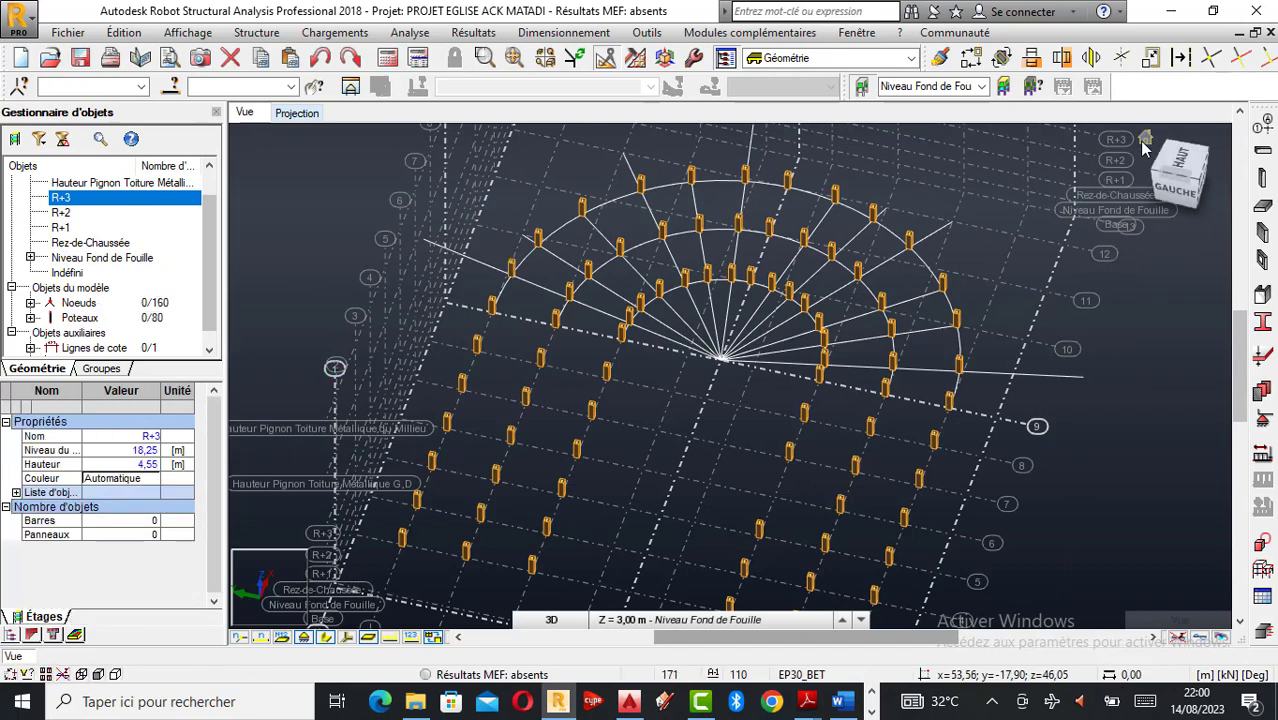
left_click(1145, 145)
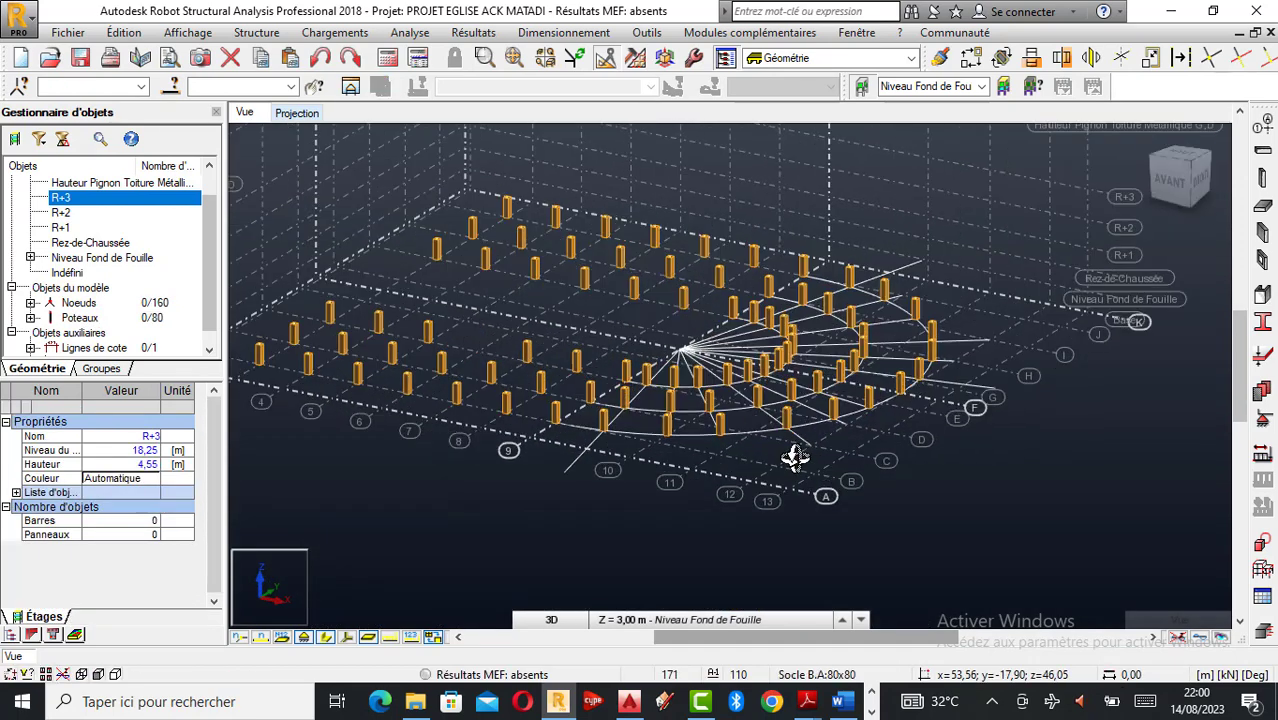
Examine the foundation-level columns in 3D from above, along the radial axes, the three arcs and the rectangular grid.
middle_click_drag(795, 458, 776, 495, "shift")
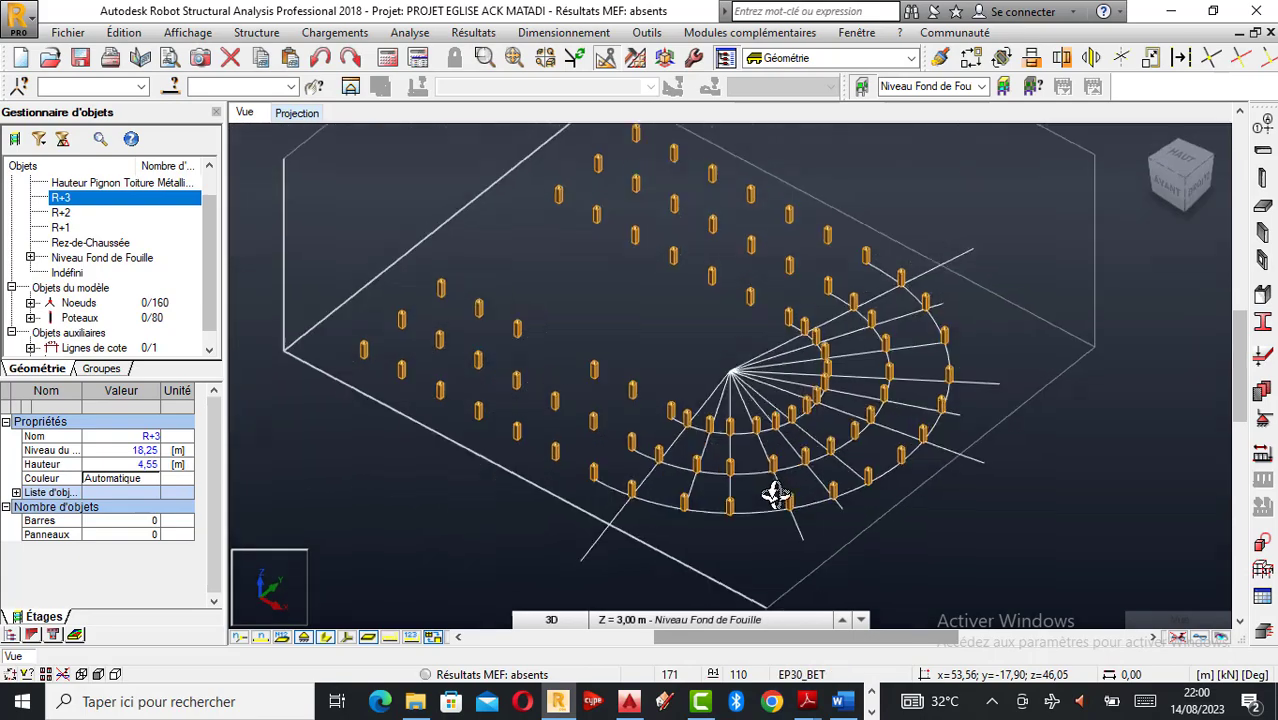
scroll(757, 456, "up", 4)
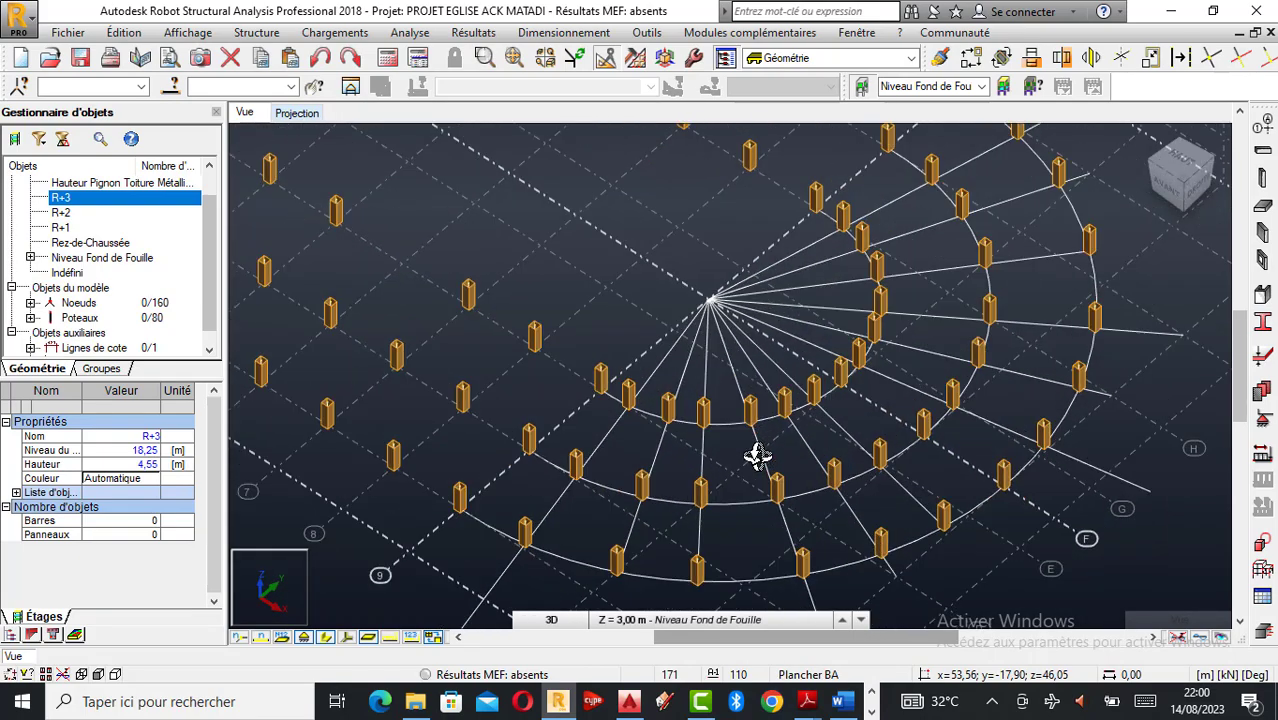
scroll(757, 456, "down", 4)
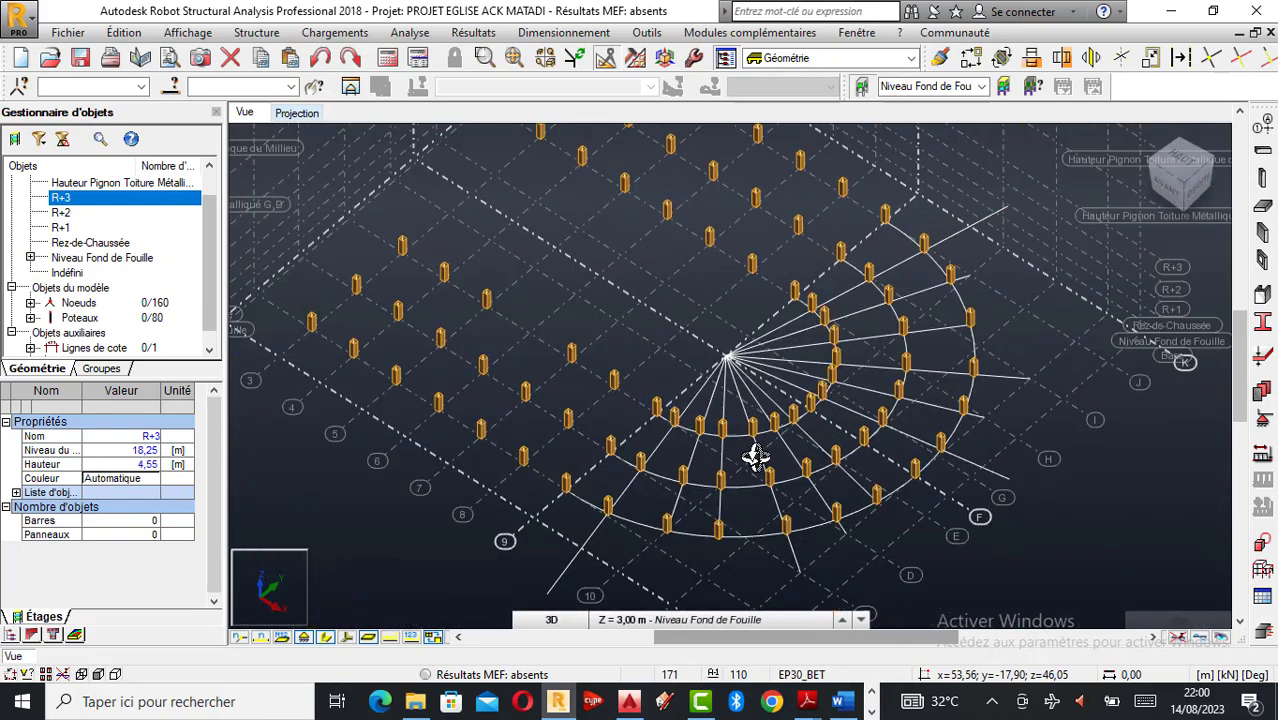
scroll(757, 456, "down", 2)
scroll(702, 391, "up", 4)
scroll(750, 424, "down", 4)
scroll(629, 381, "up", 2)
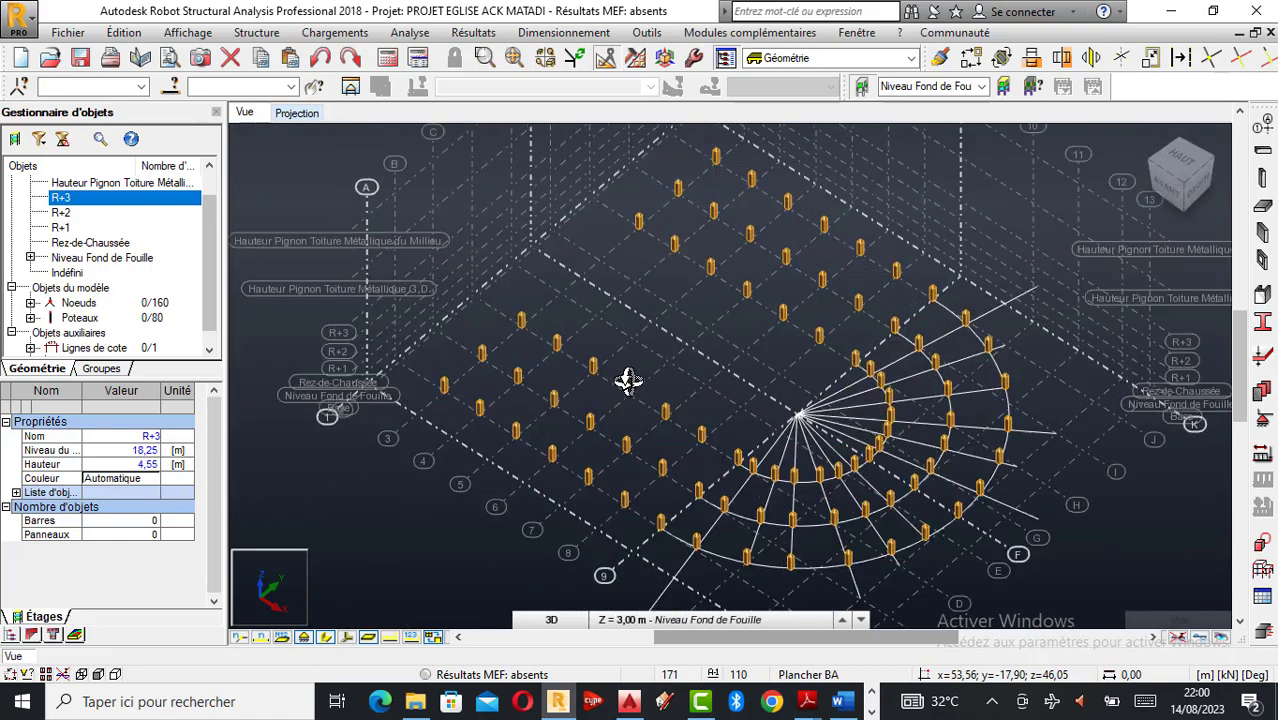
scroll(629, 381, "up", 2)
scroll(722, 386, "down", 3)
scroll(762, 314, "up", 4)
scroll(755, 380, "down", 4)
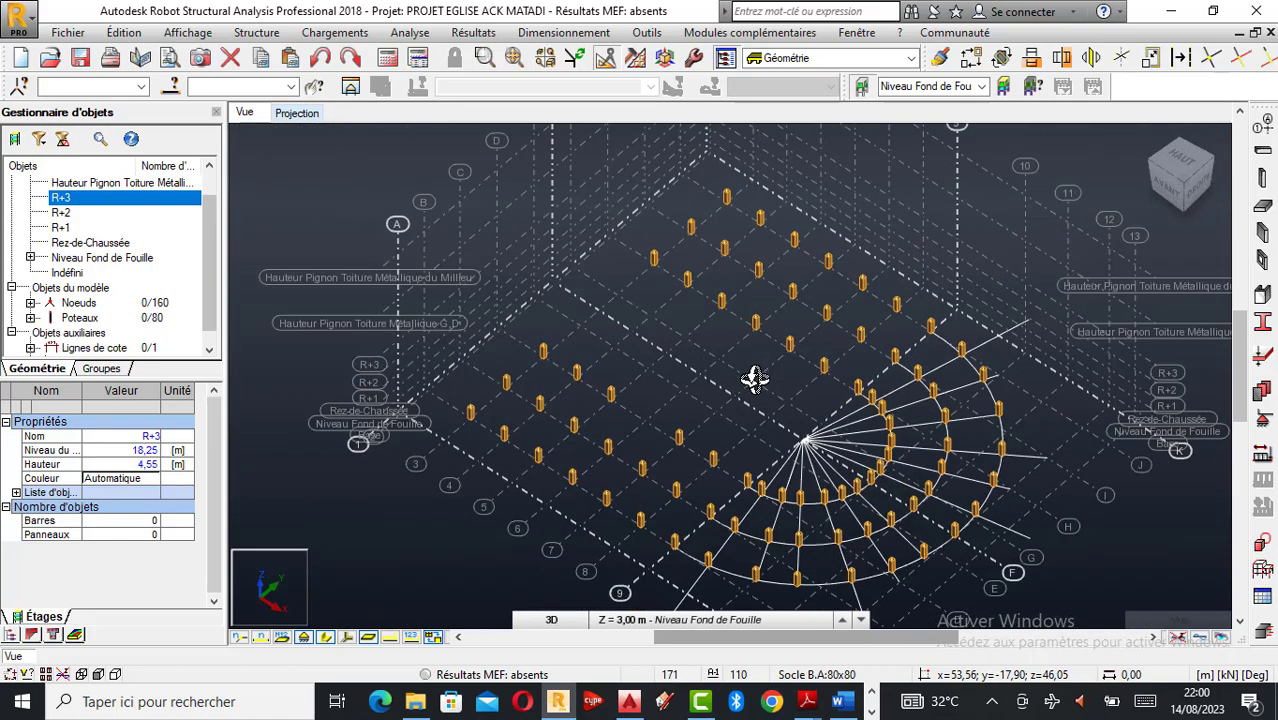
scroll(907, 448, "up", 5)
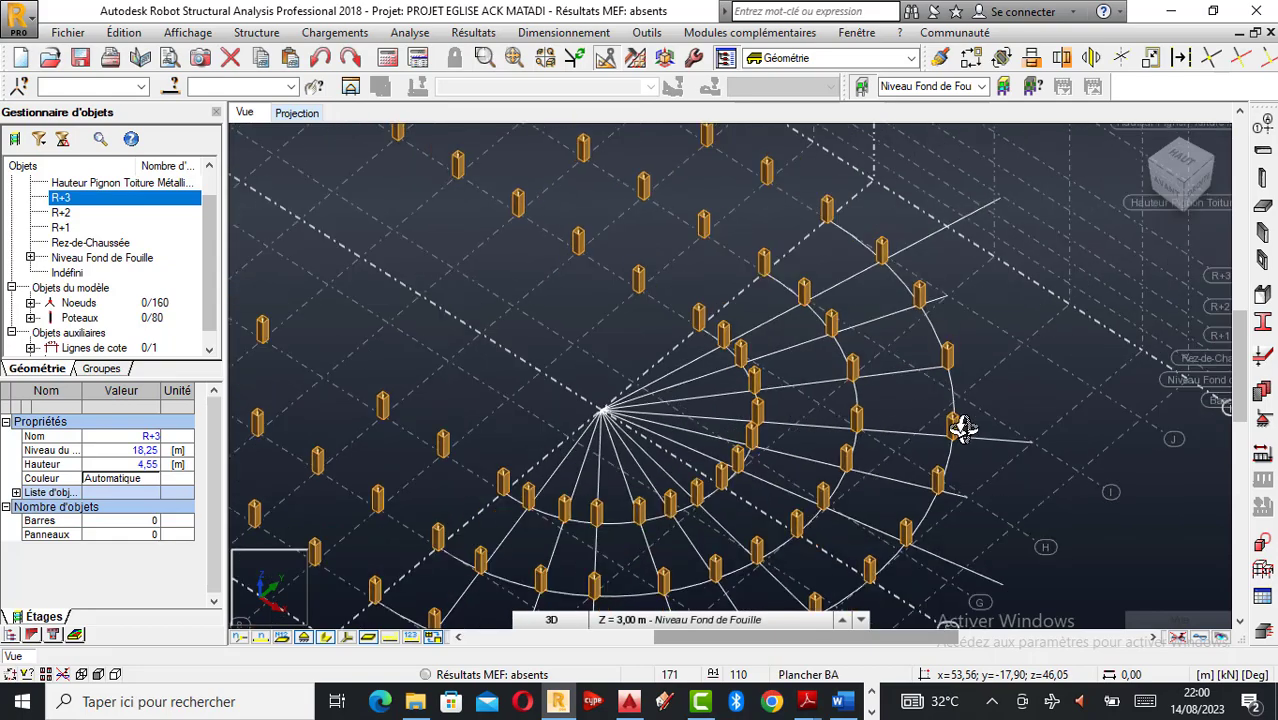
scroll(962, 428, "down", 5)
scroll(673, 428, "up", 4)
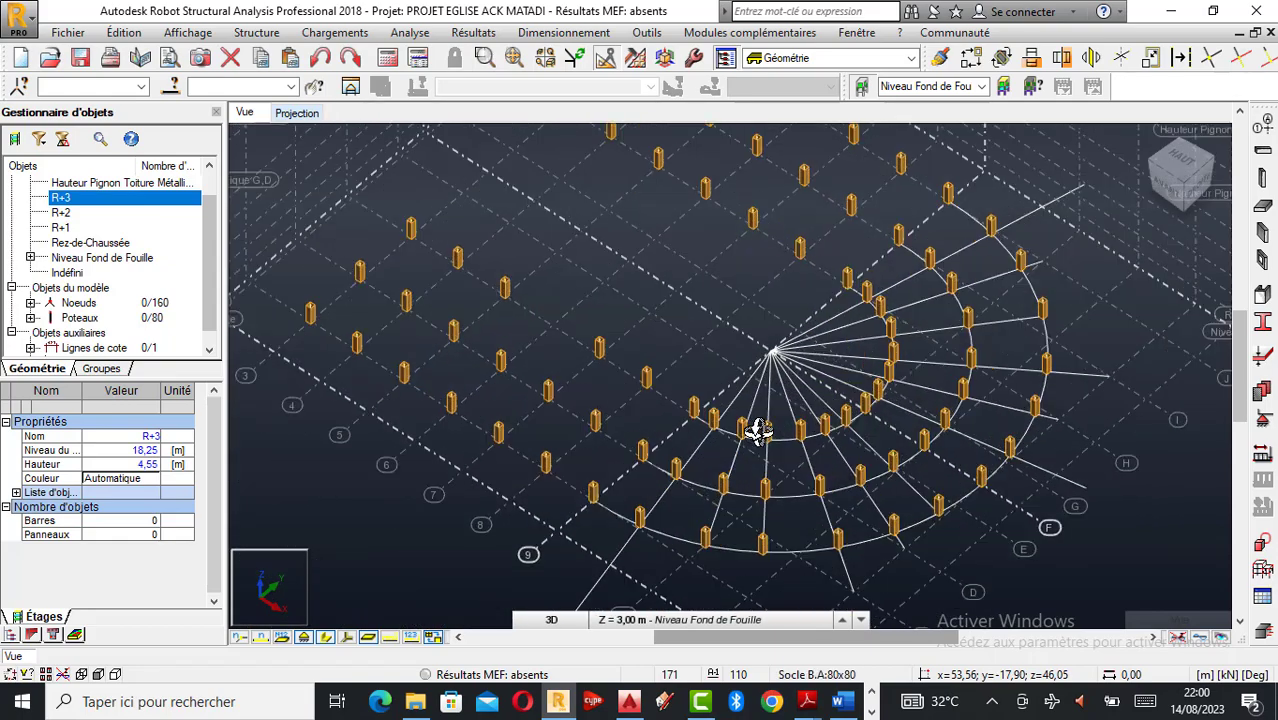
scroll(797, 488, "up", 3)
scroll(805, 465, "down", 2)
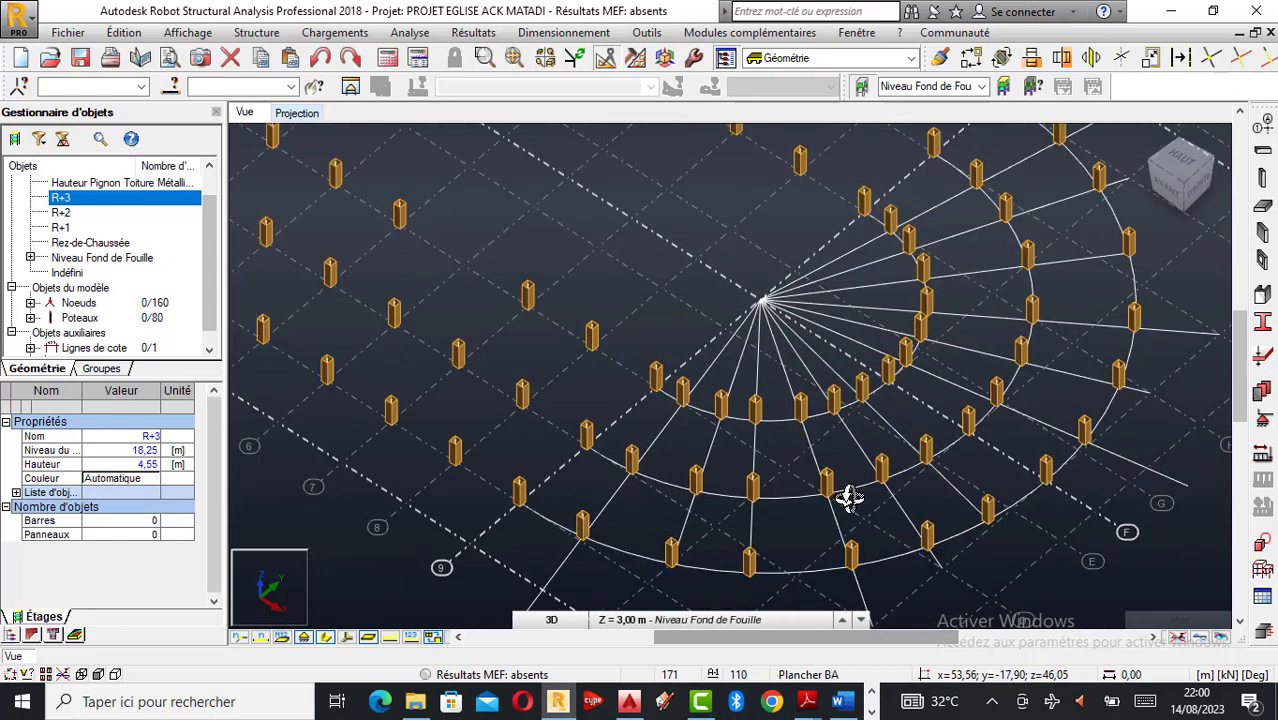
scroll(736, 291, "down", 3)
scroll(725, 348, "up", 3)
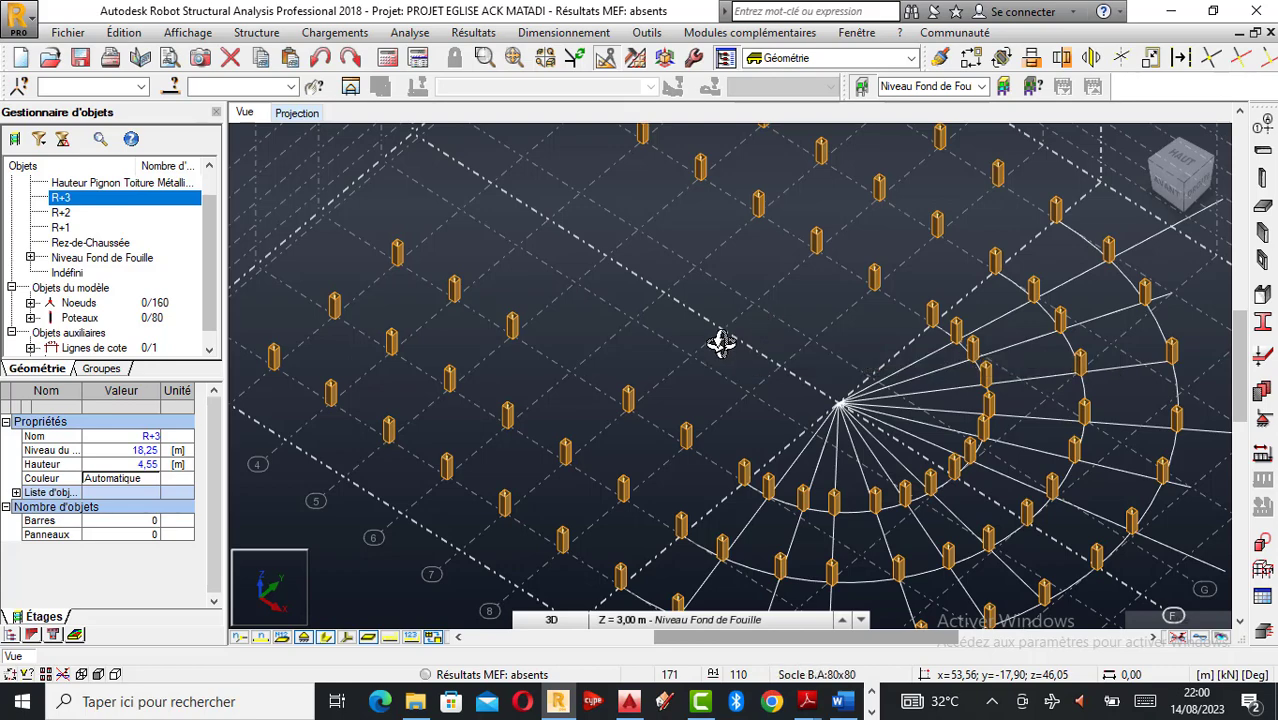
scroll(592, 362, "down", 1)
scroll(662, 323, "up", 1)
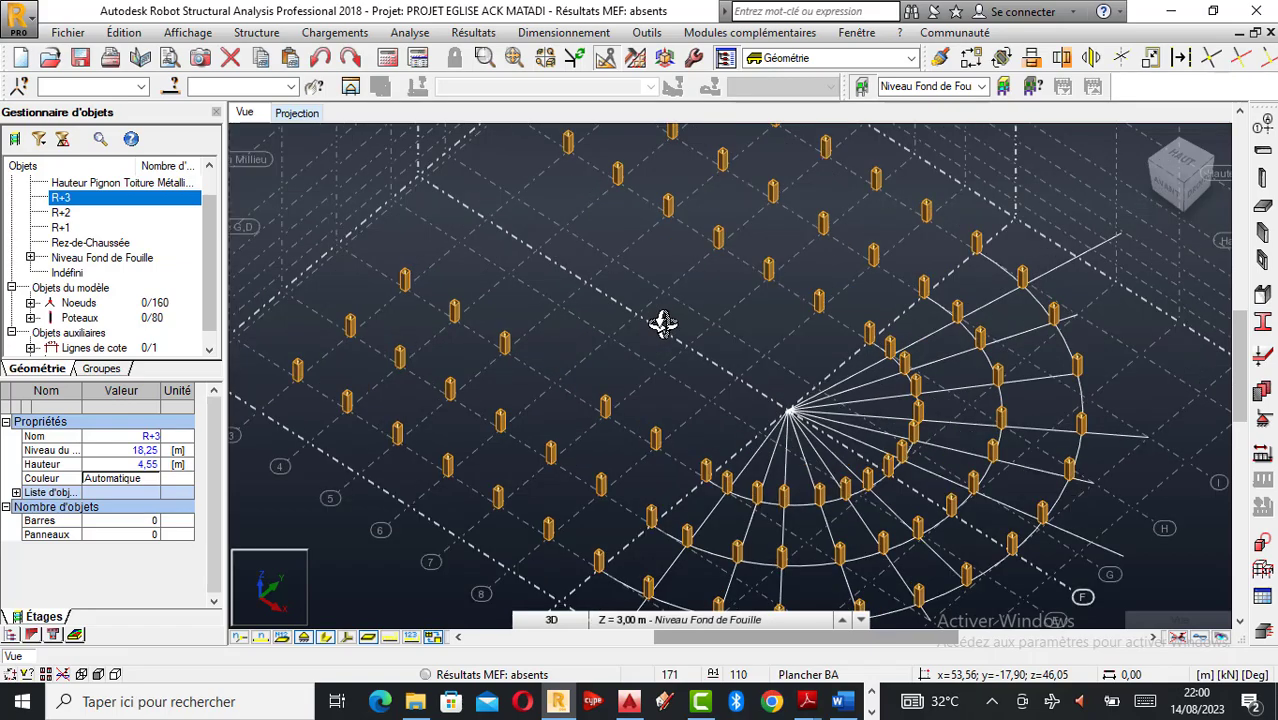
scroll(662, 323, "down", 3)
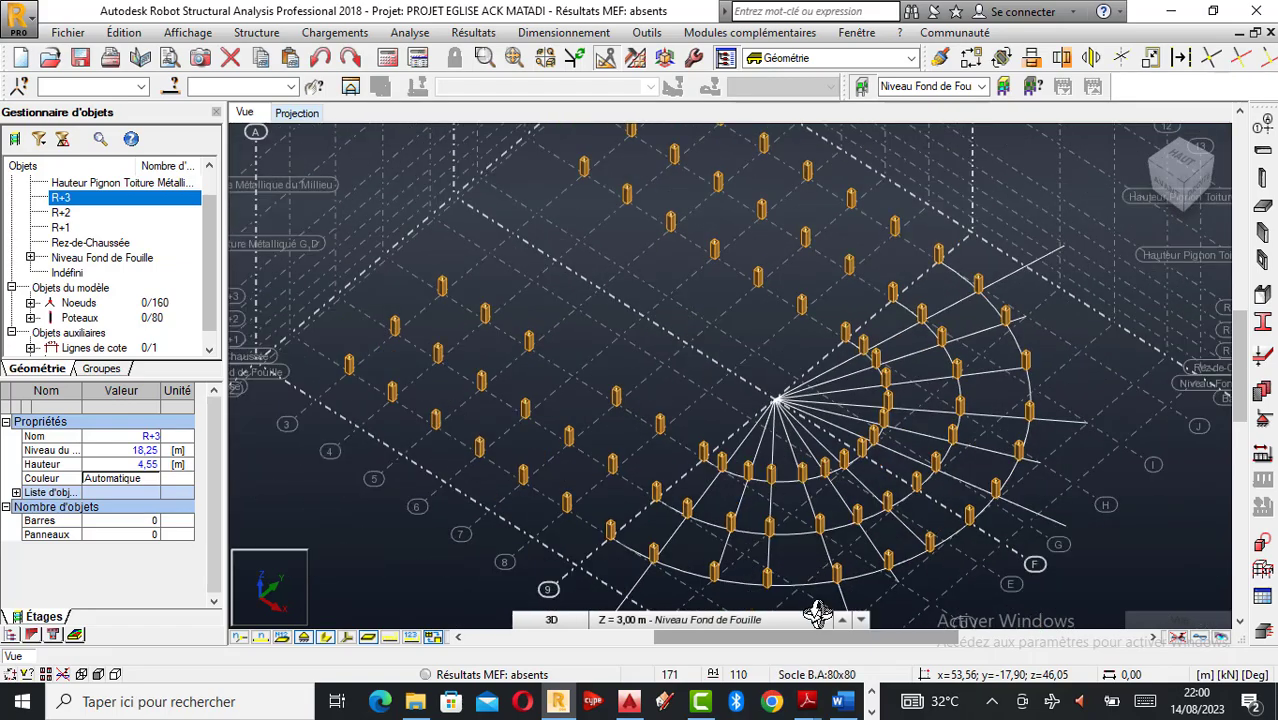